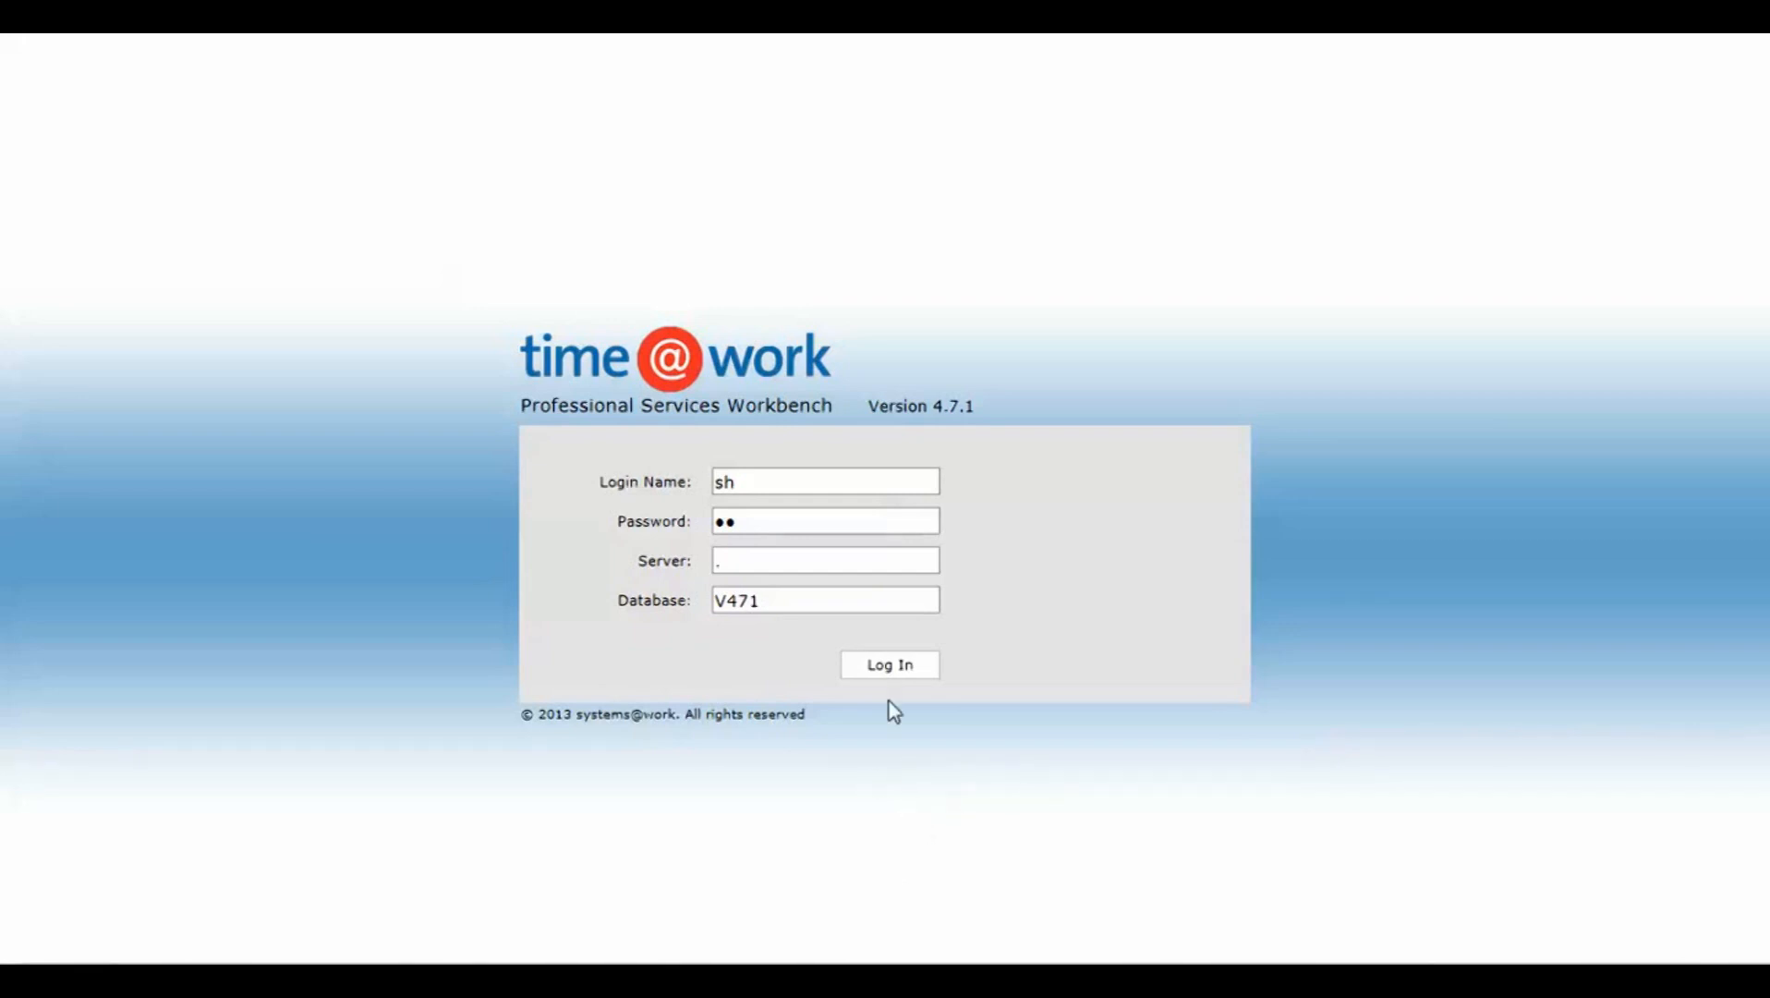
# Step: Log in with the prefilled credentials and create a new Expenses (Not Foreign) form
pyautogui.click(892, 664)
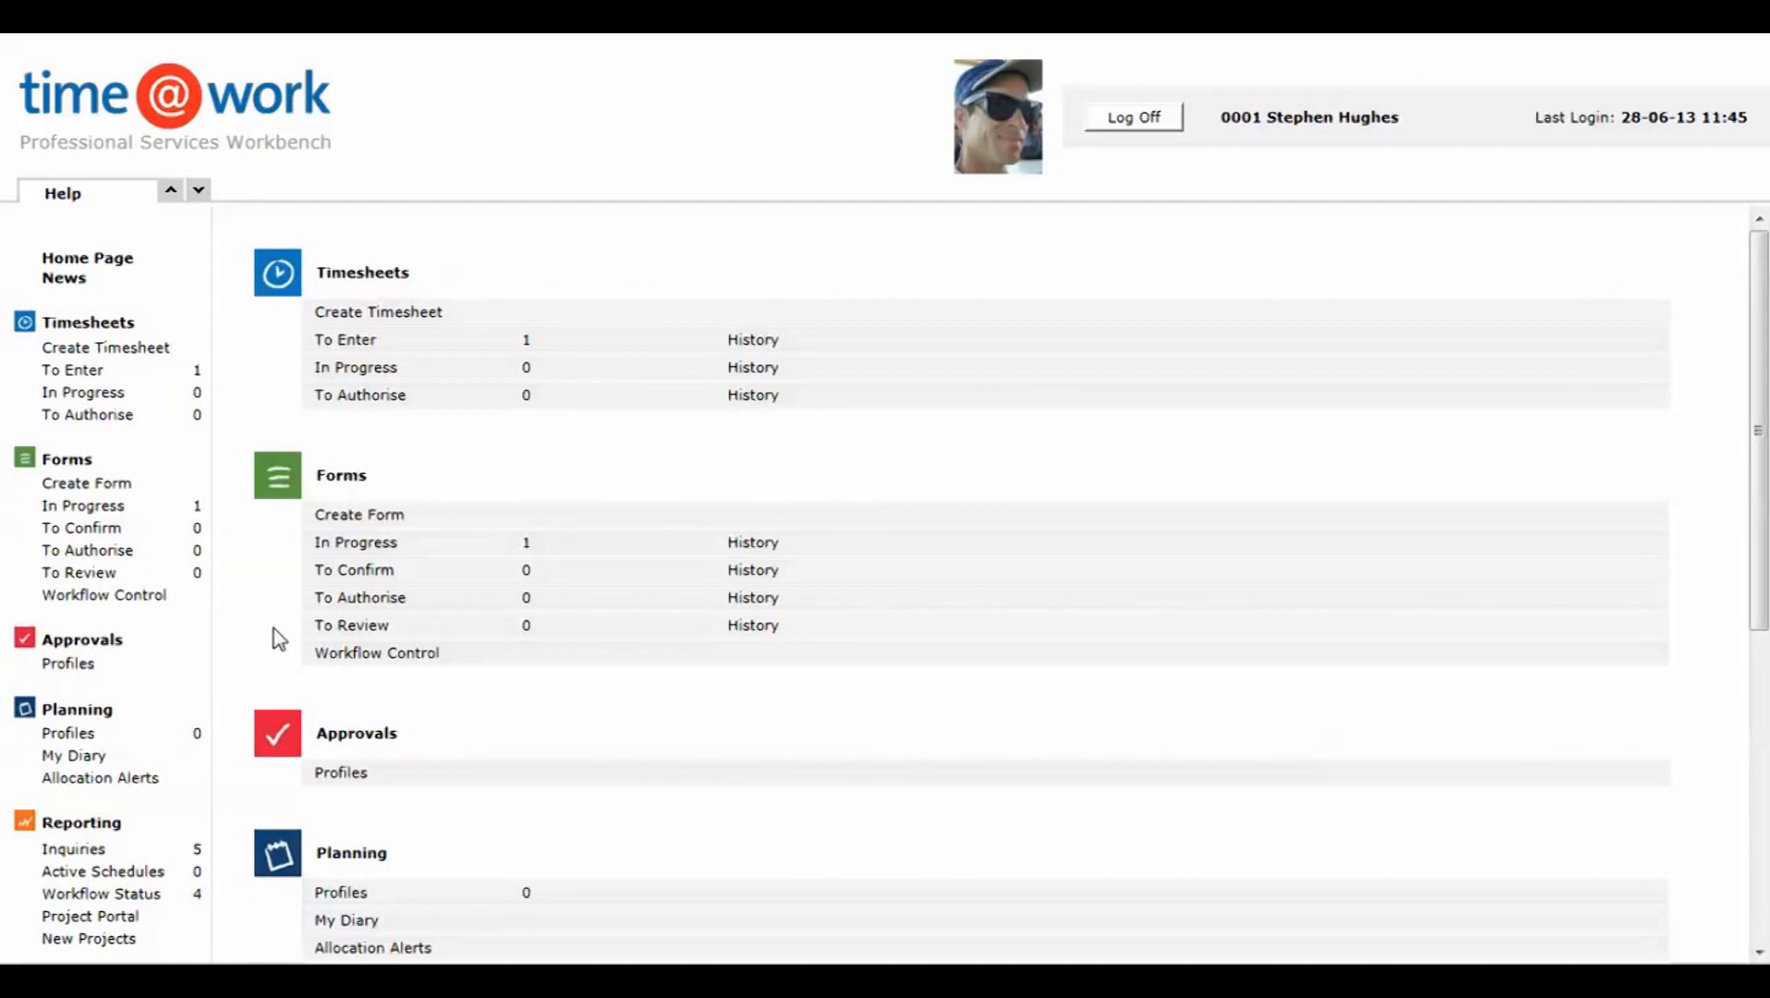
pyautogui.click(360, 516)
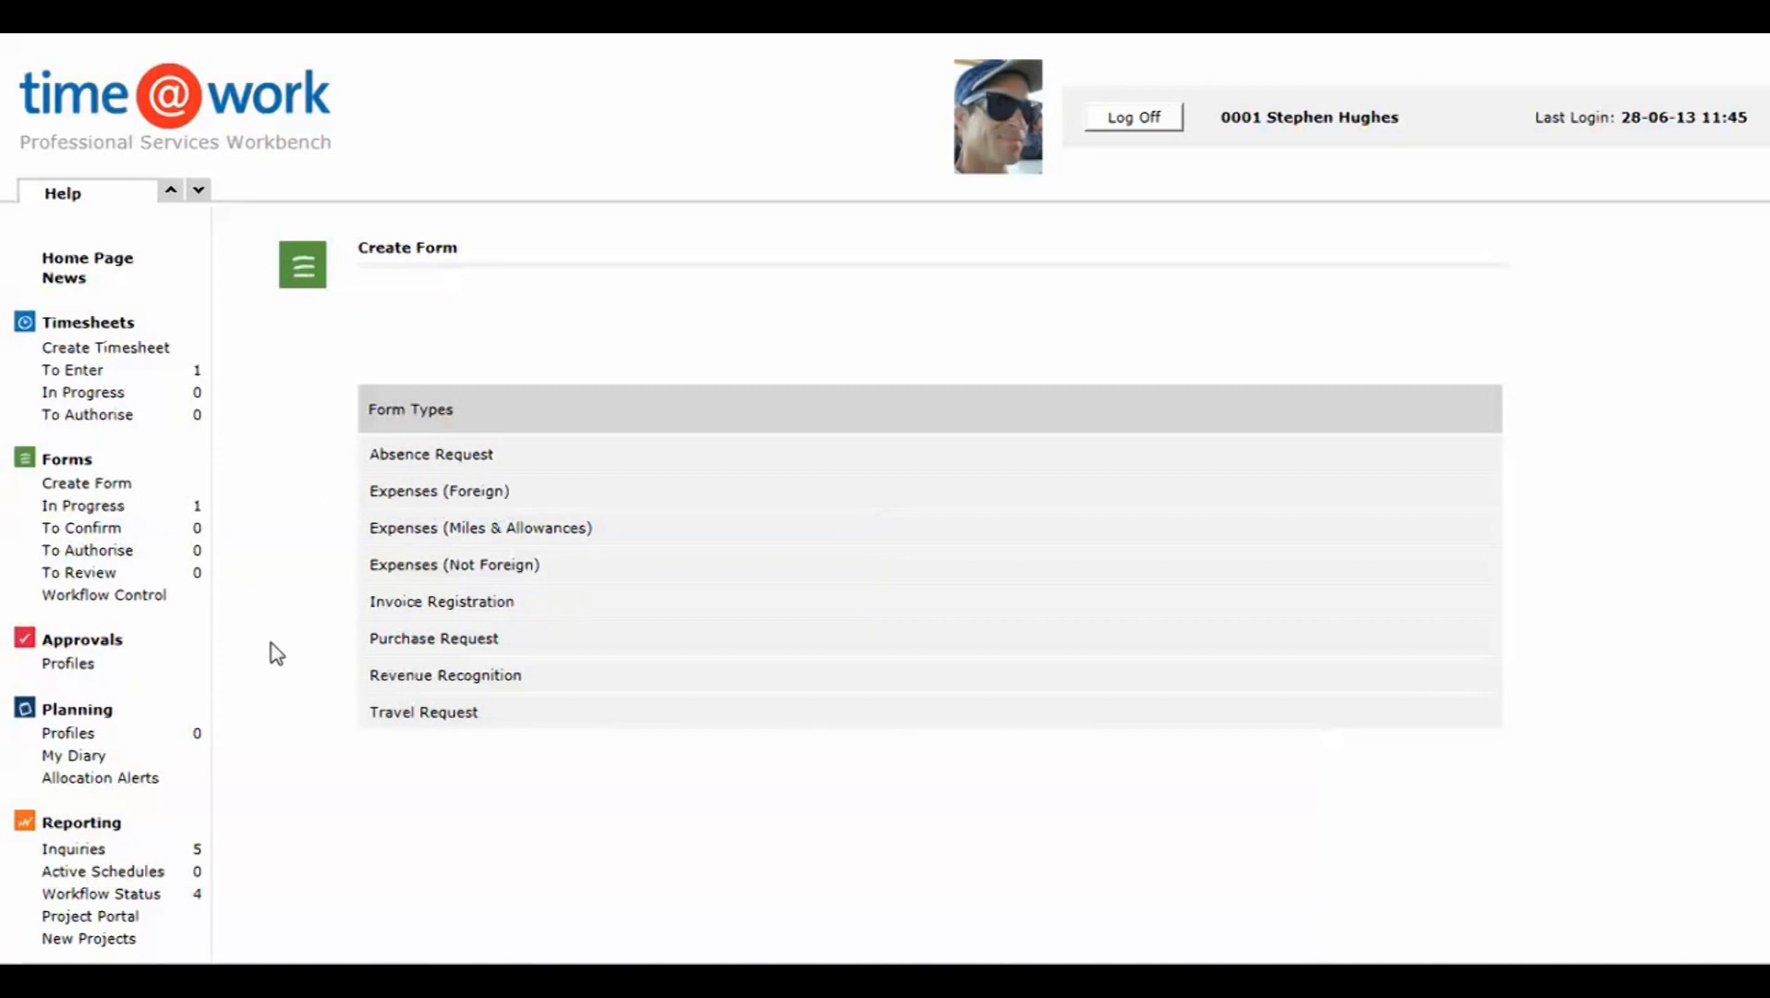
pyautogui.click(426, 568)
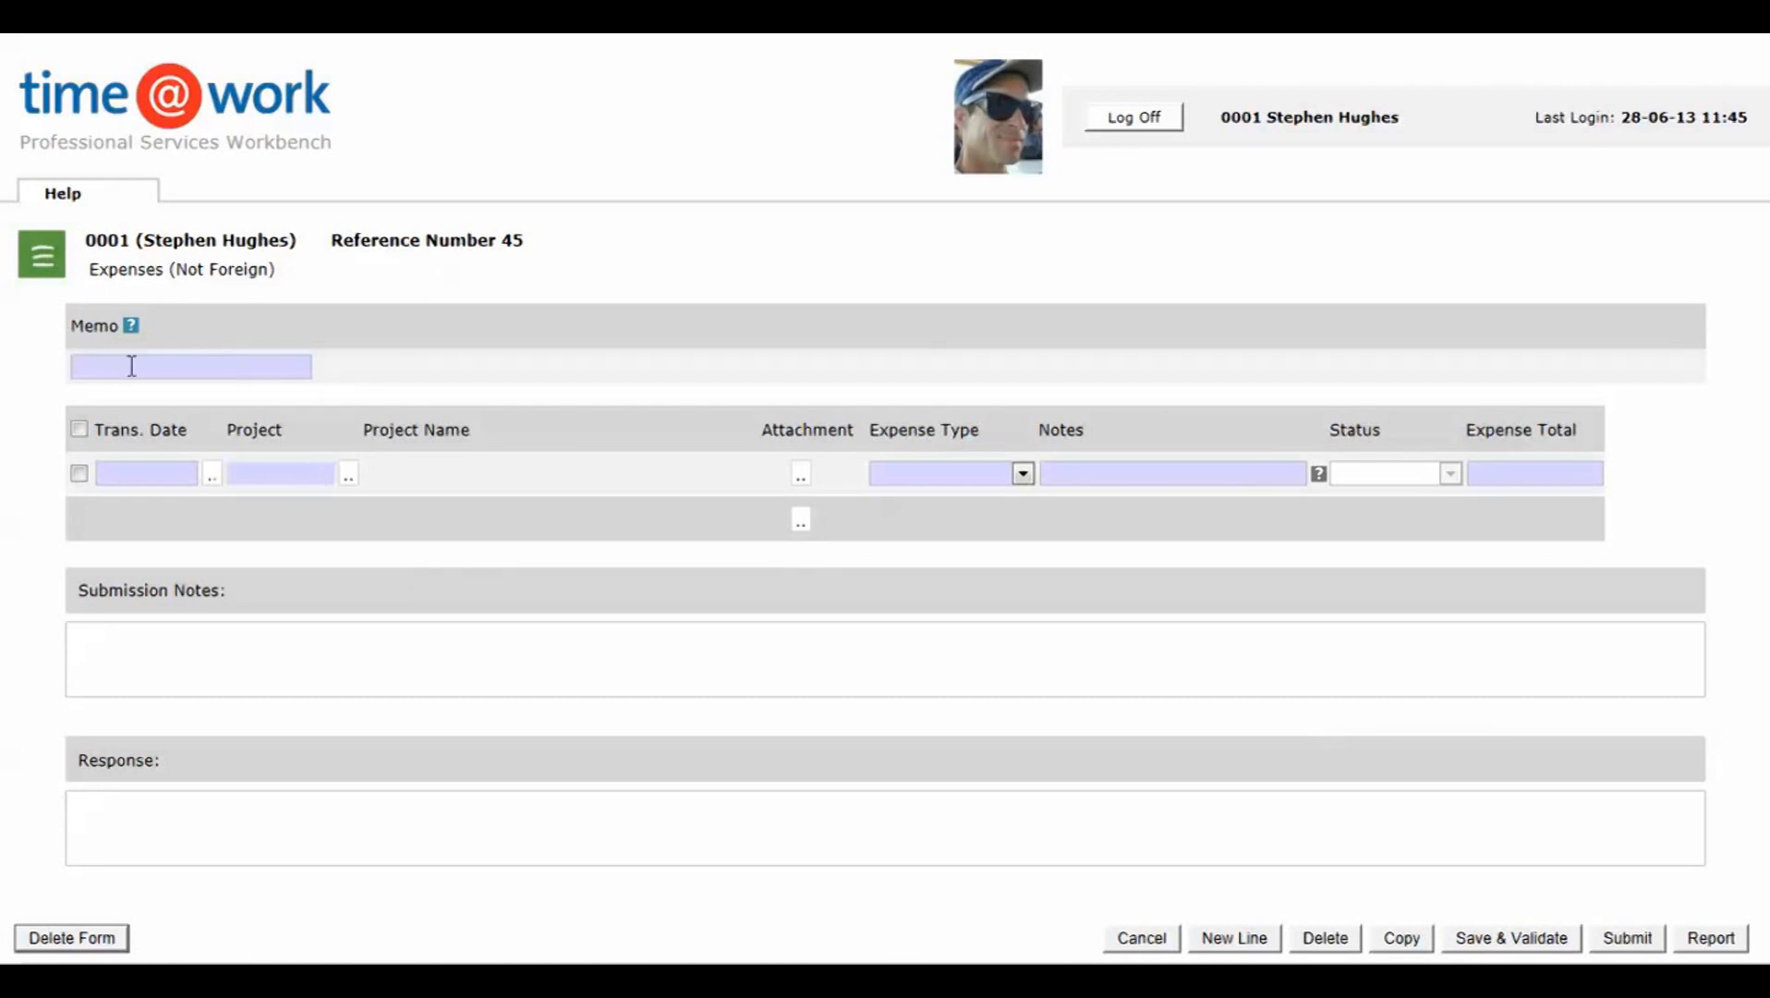
# Step: Enter "Trip to London" as the expense form's memo
pyautogui.moveTo(132, 330)
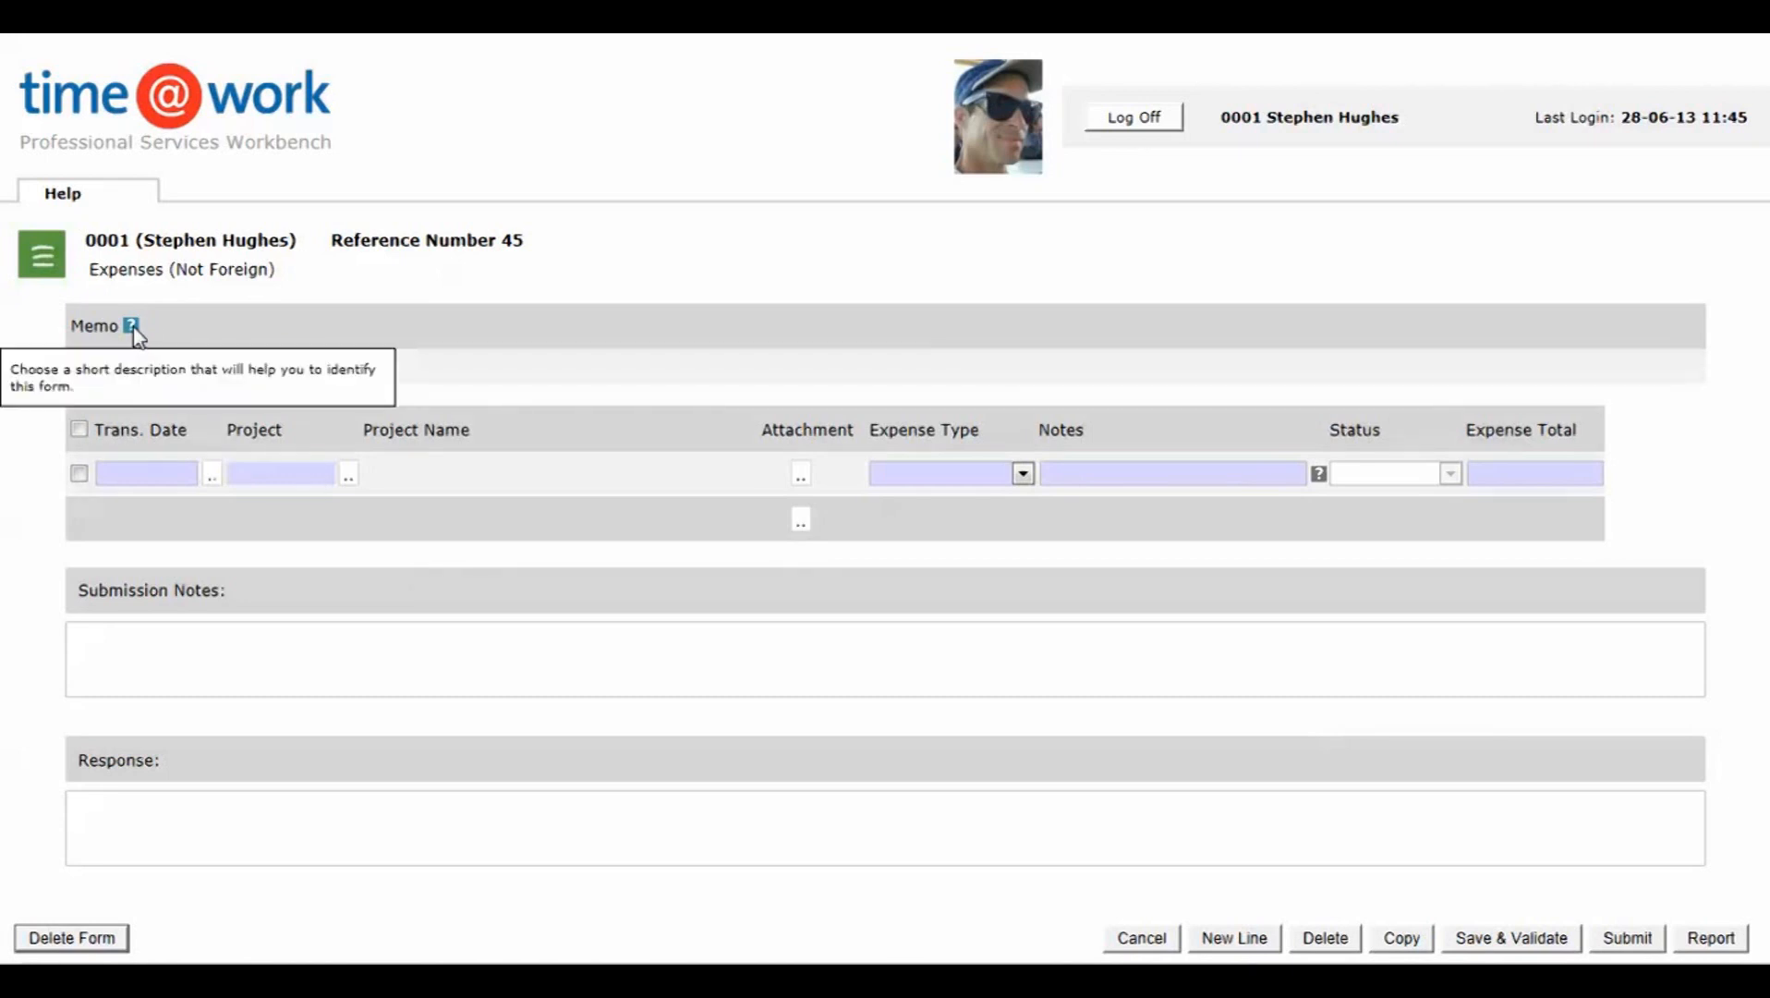
pyautogui.click(131, 367)
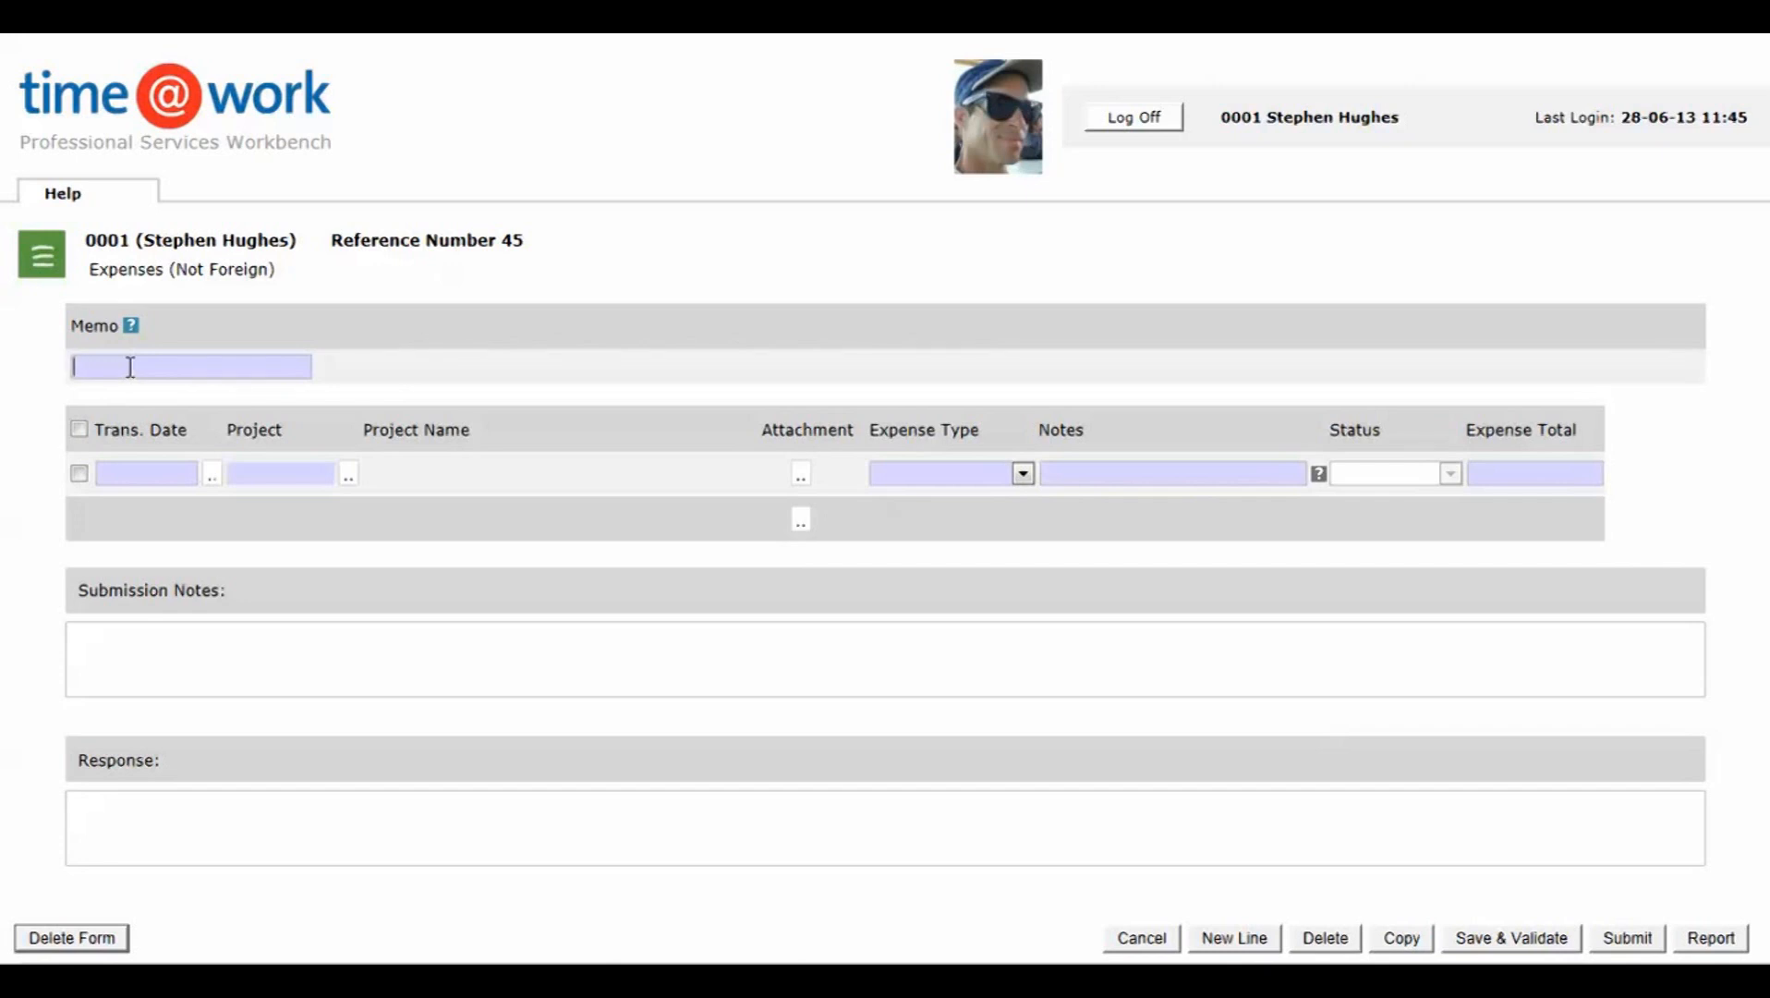
pyautogui.write('Trip to London')
# Step: Set the first expense line's transaction date to 10-06-13 and its project to 100-001, Oil International - Systems Project UK
pyautogui.click(210, 476)
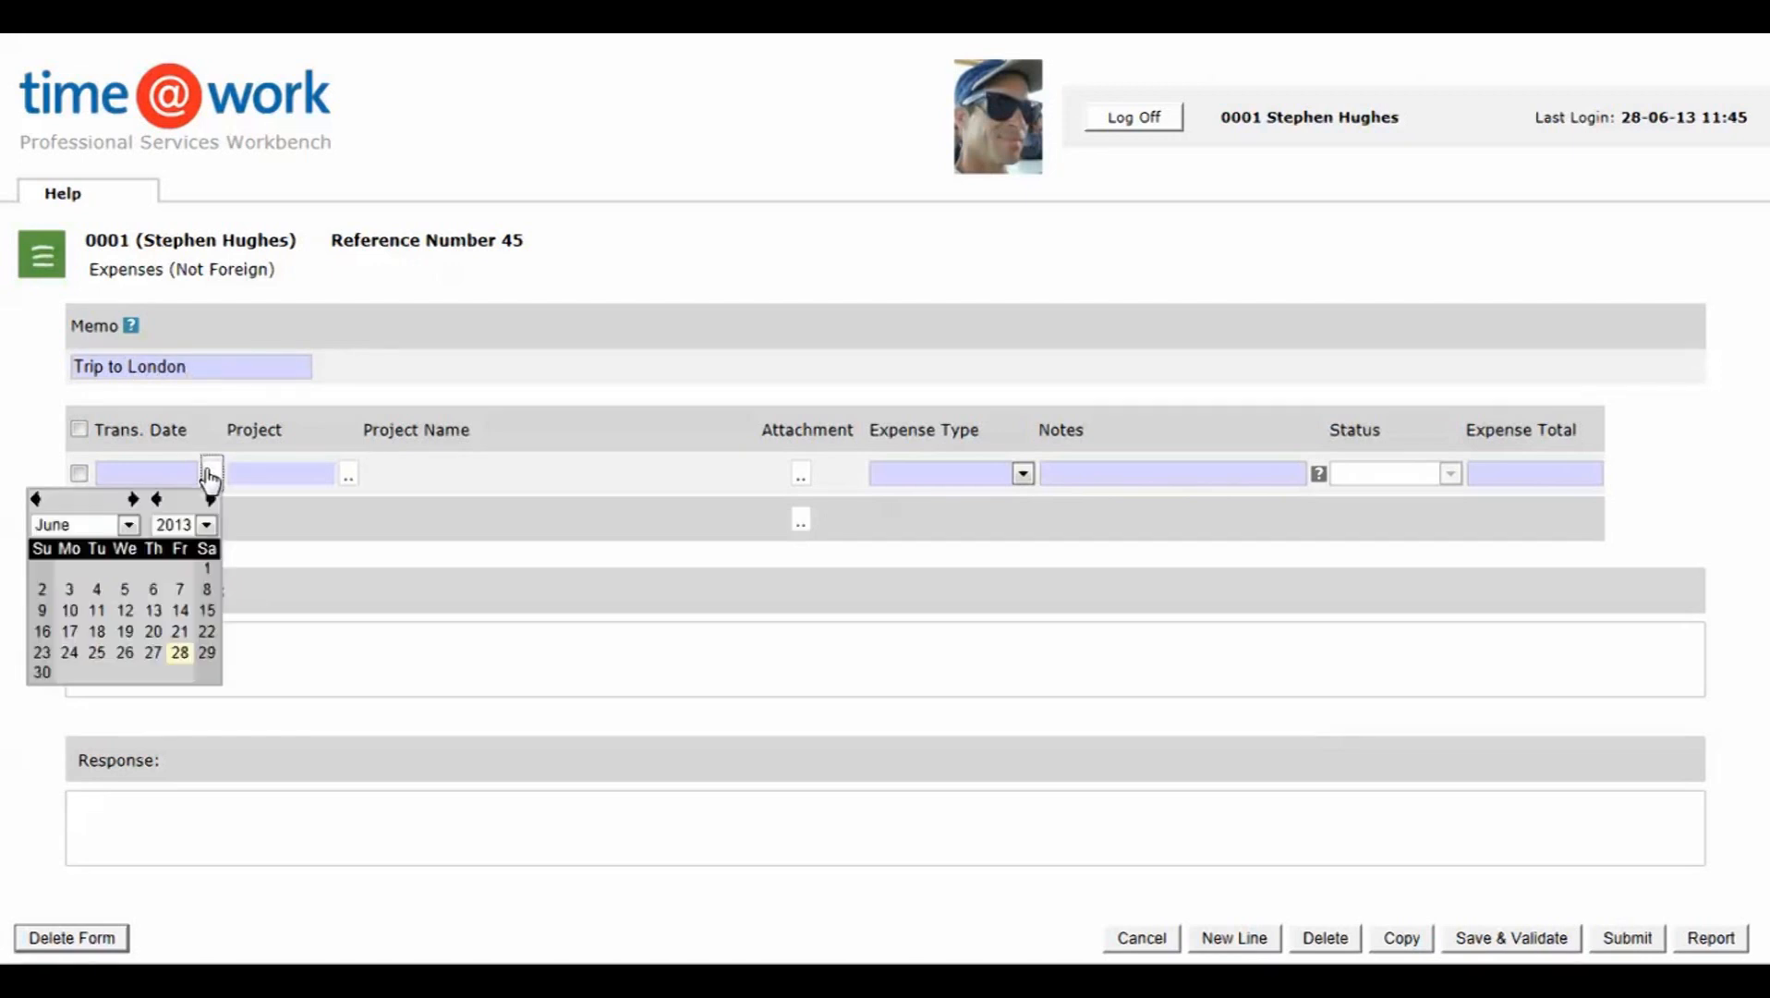
pyautogui.click(72, 611)
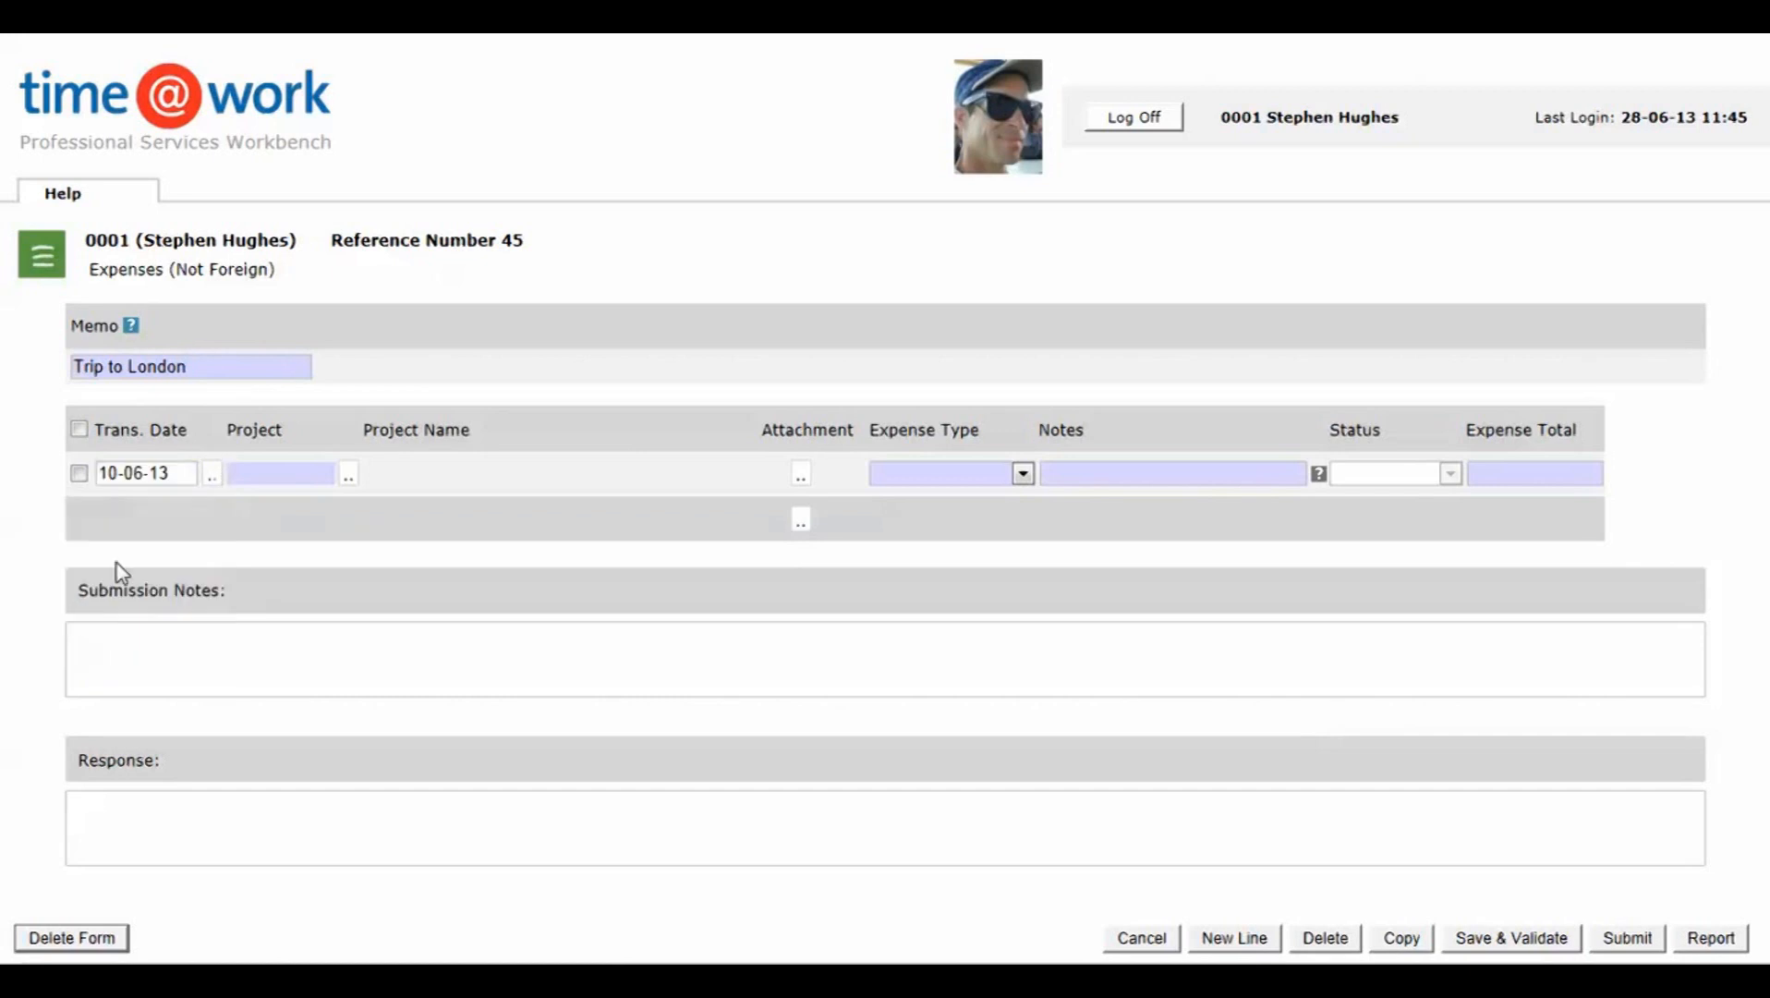
pyautogui.click(349, 474)
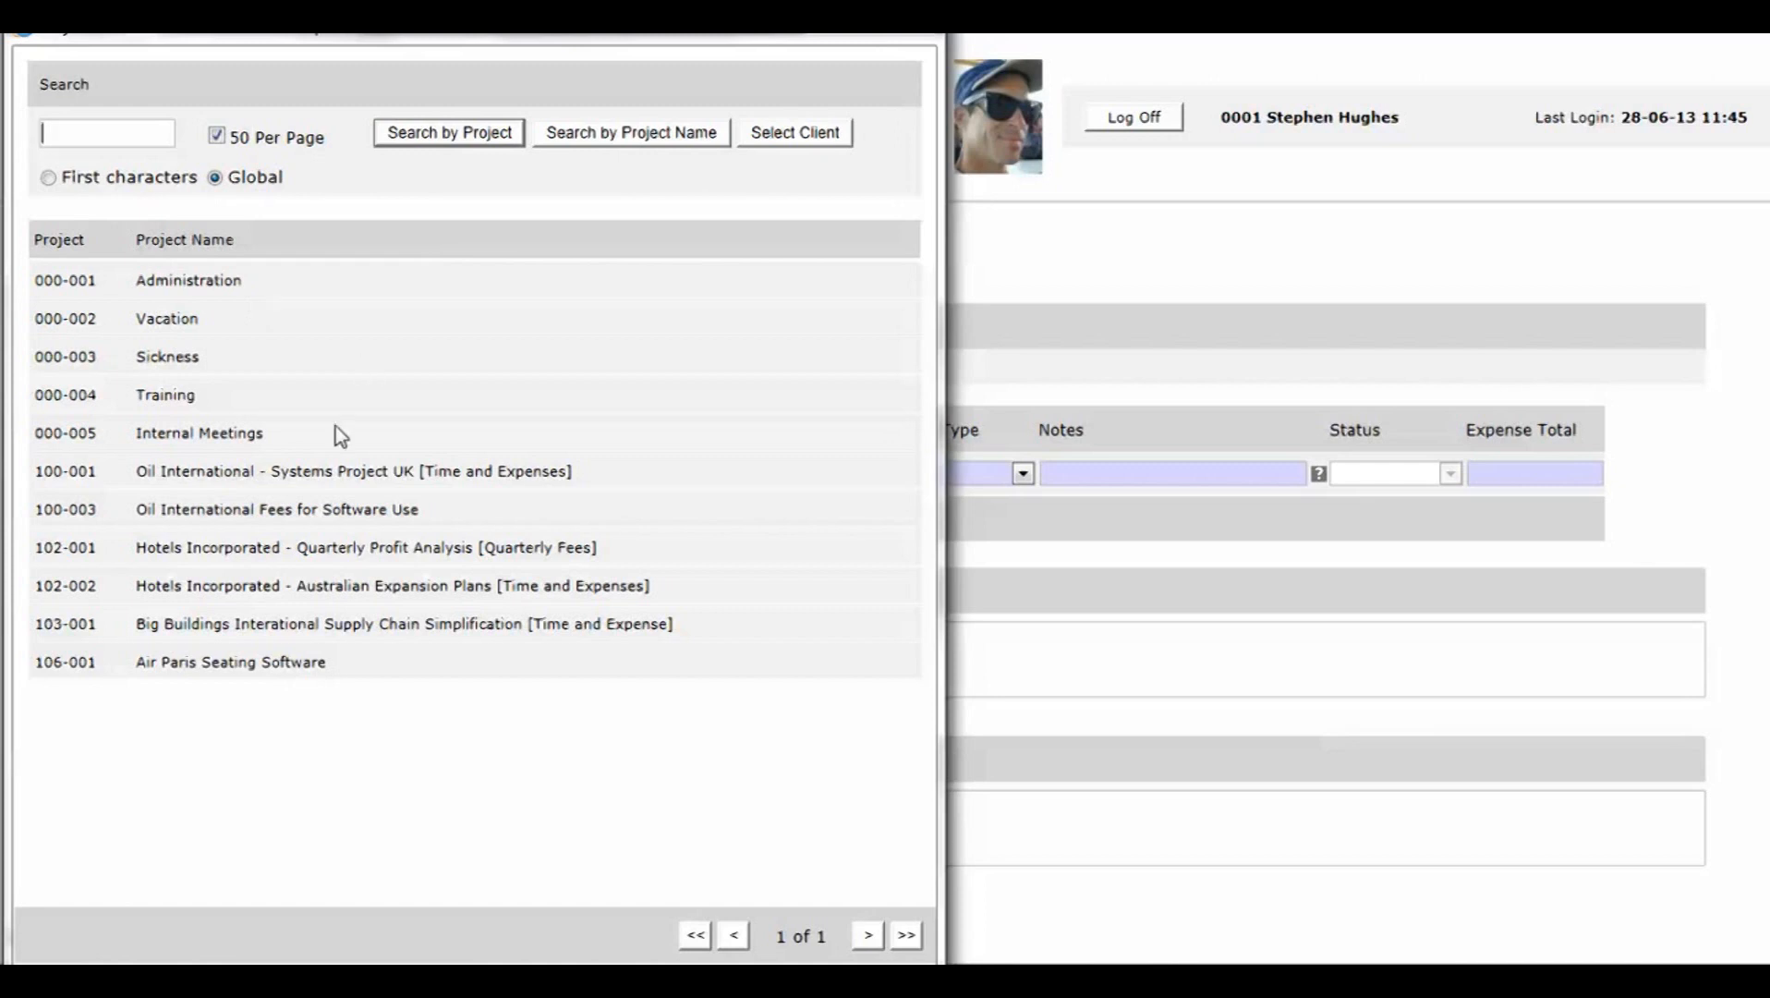
pyautogui.click(290, 475)
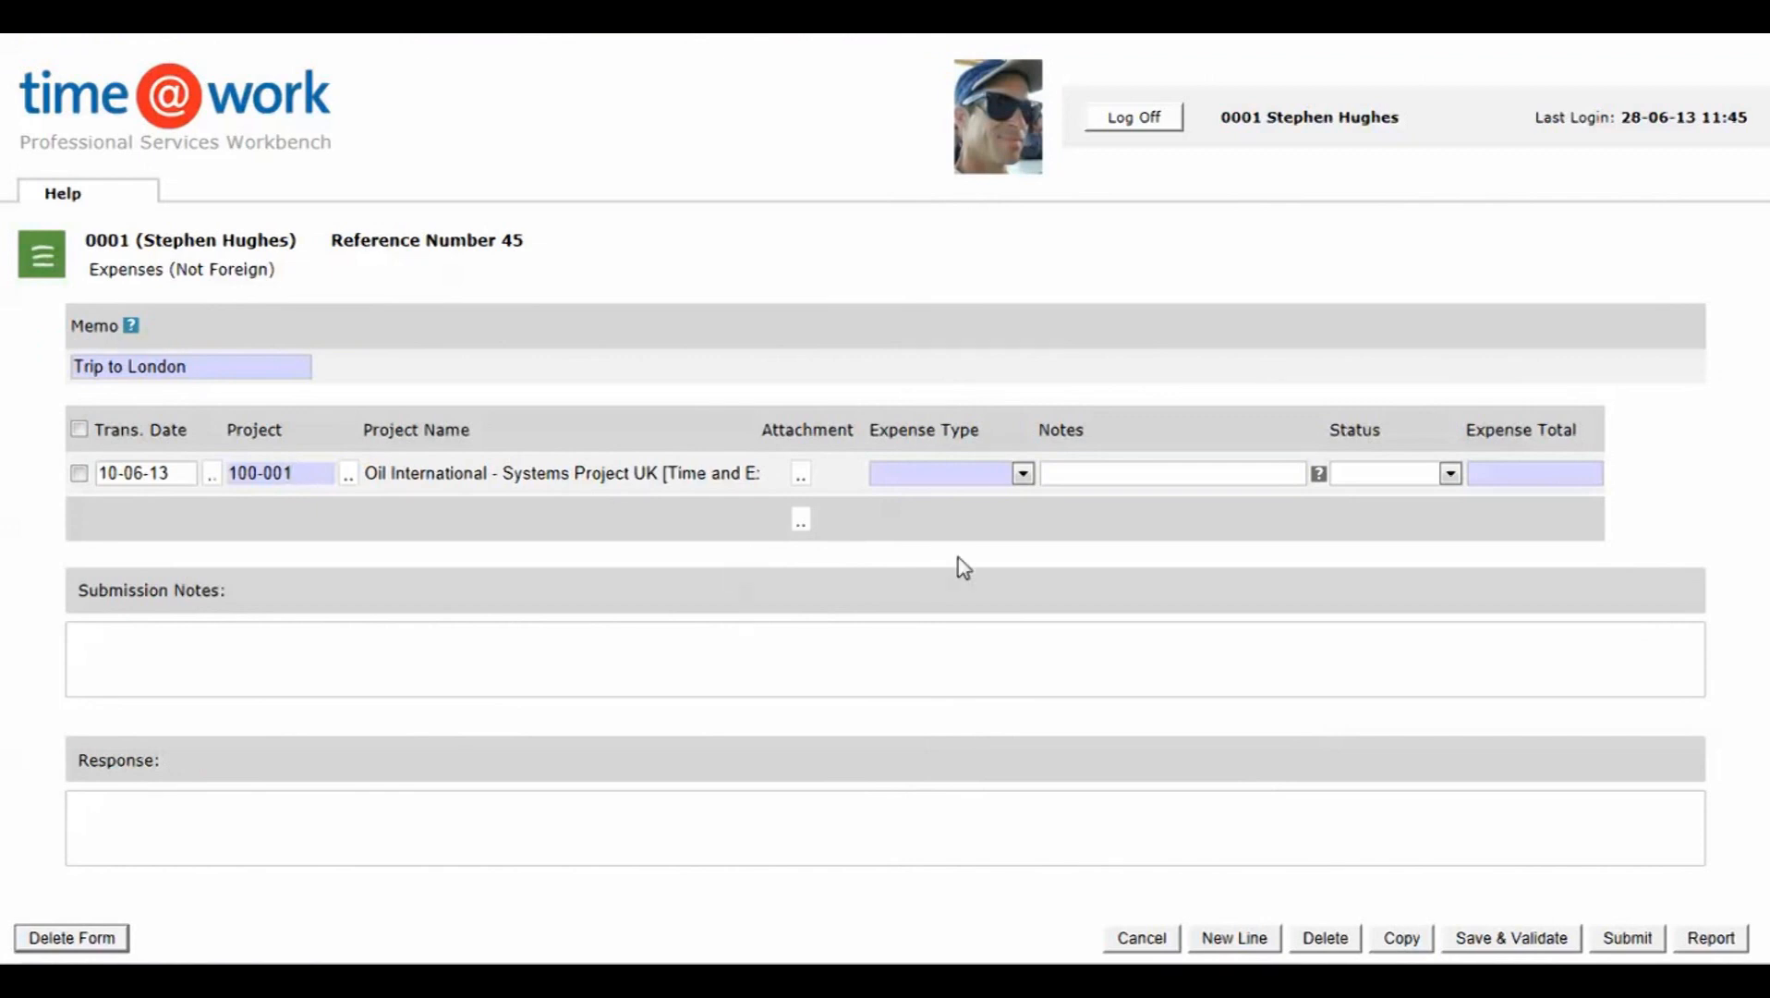
# Step: Upload Koala.jpg from the Sample Pictures folder and assign it as the first expense line's attachment
pyautogui.click(801, 481)
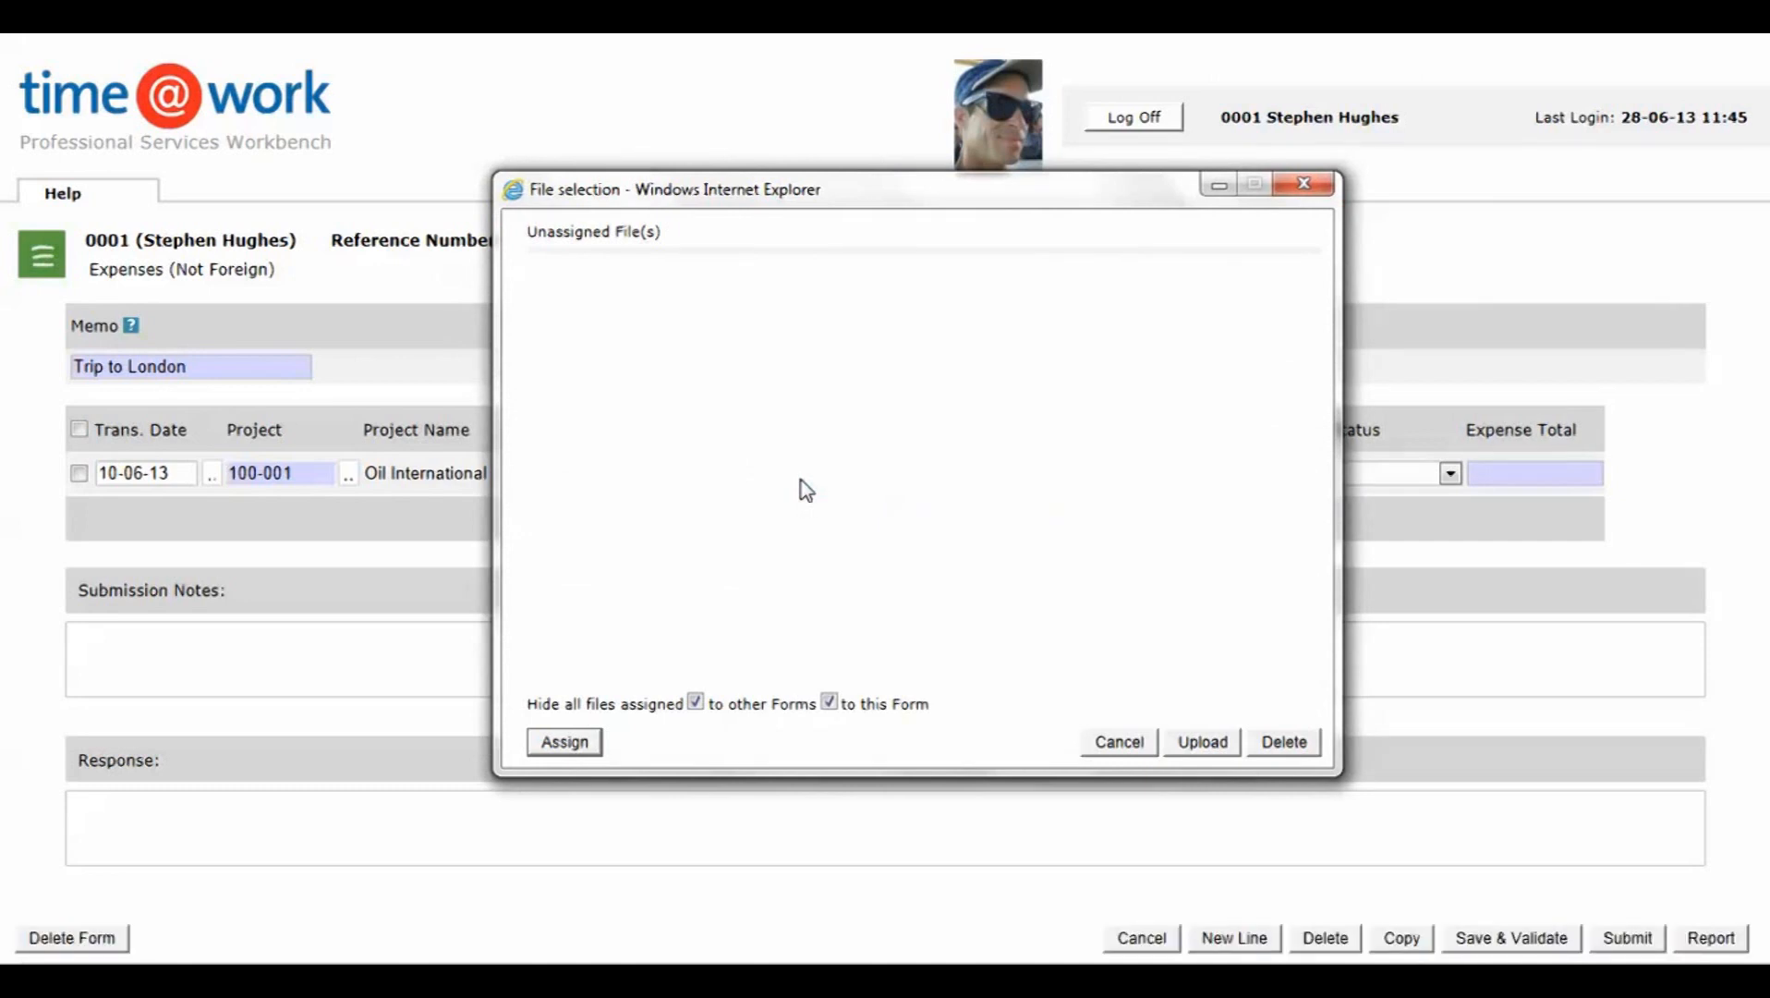
pyautogui.click(1202, 743)
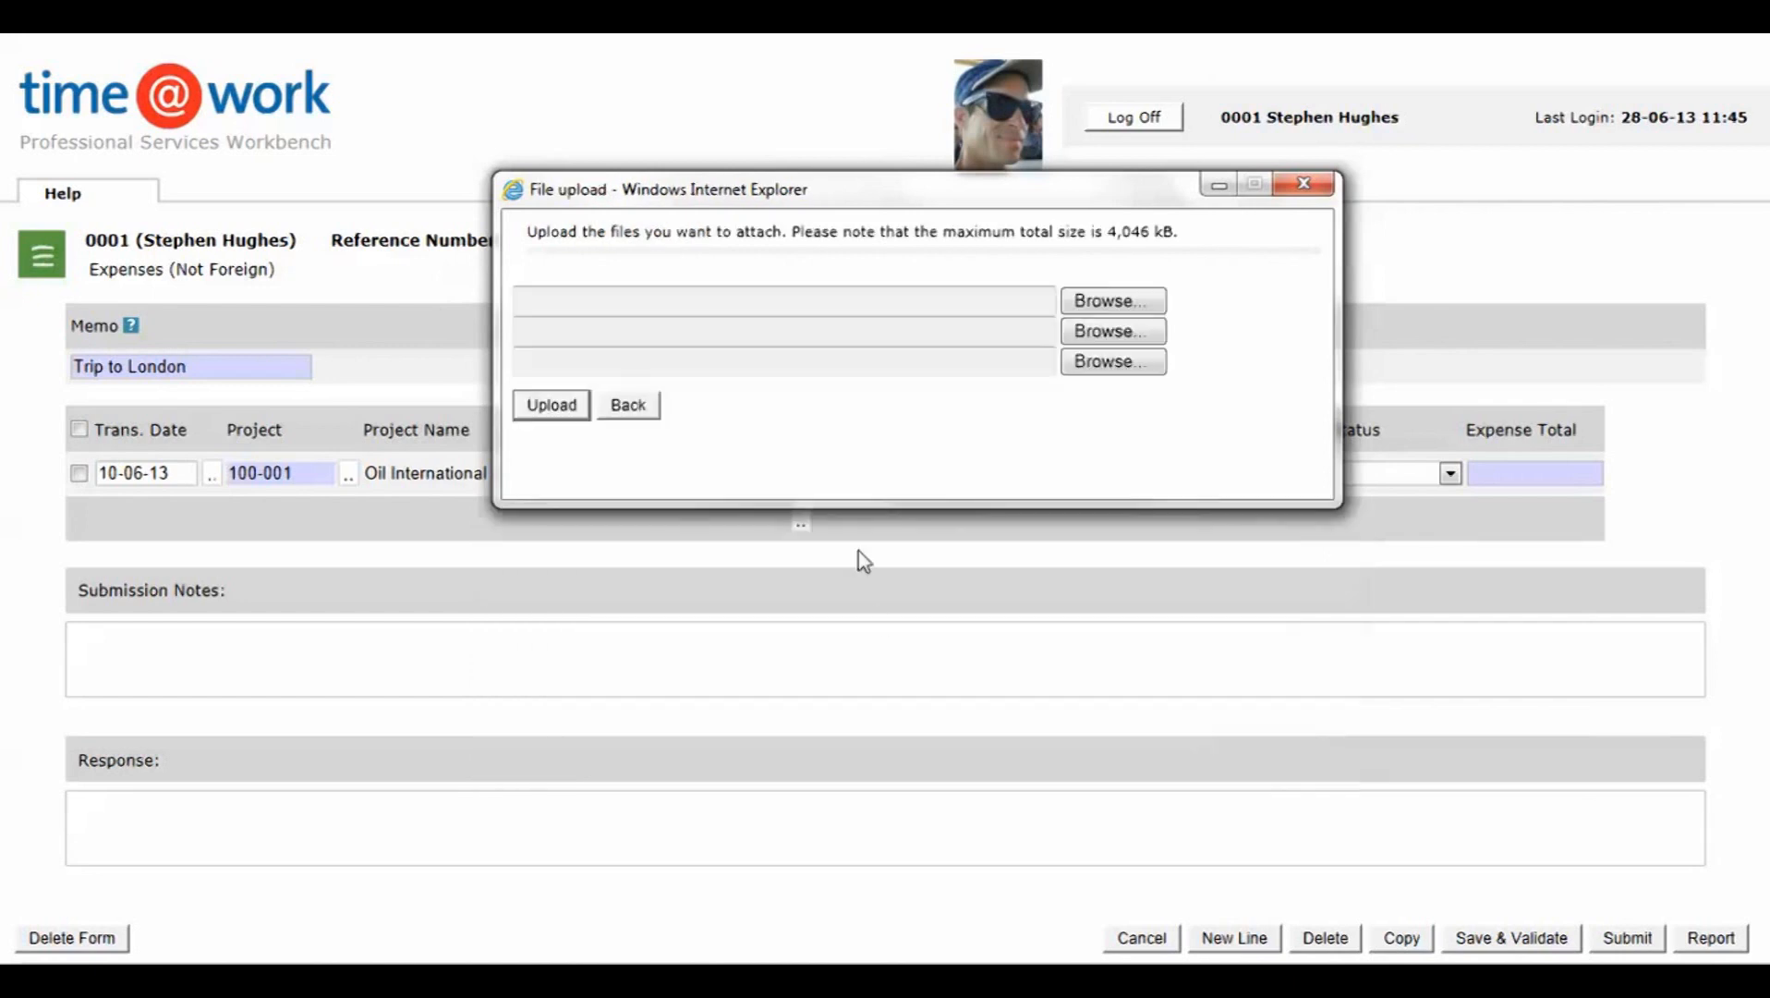
pyautogui.click(1107, 301)
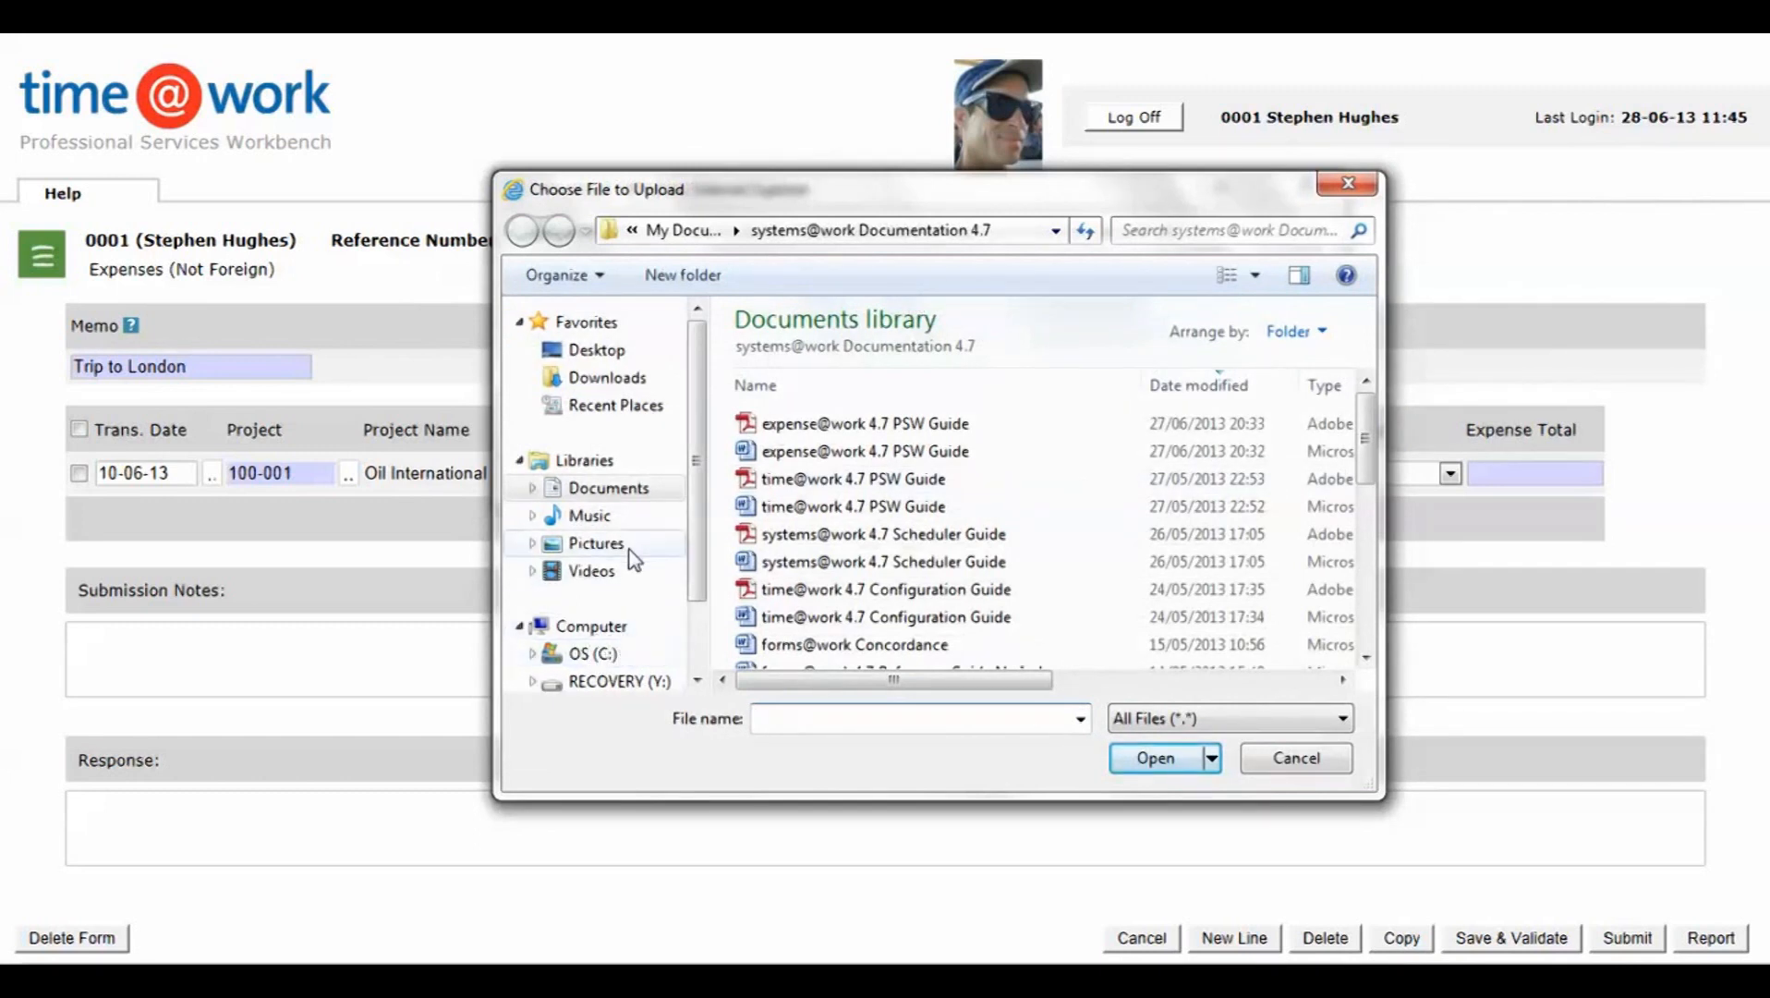
pyautogui.click(605, 545)
pyautogui.click(779, 440)
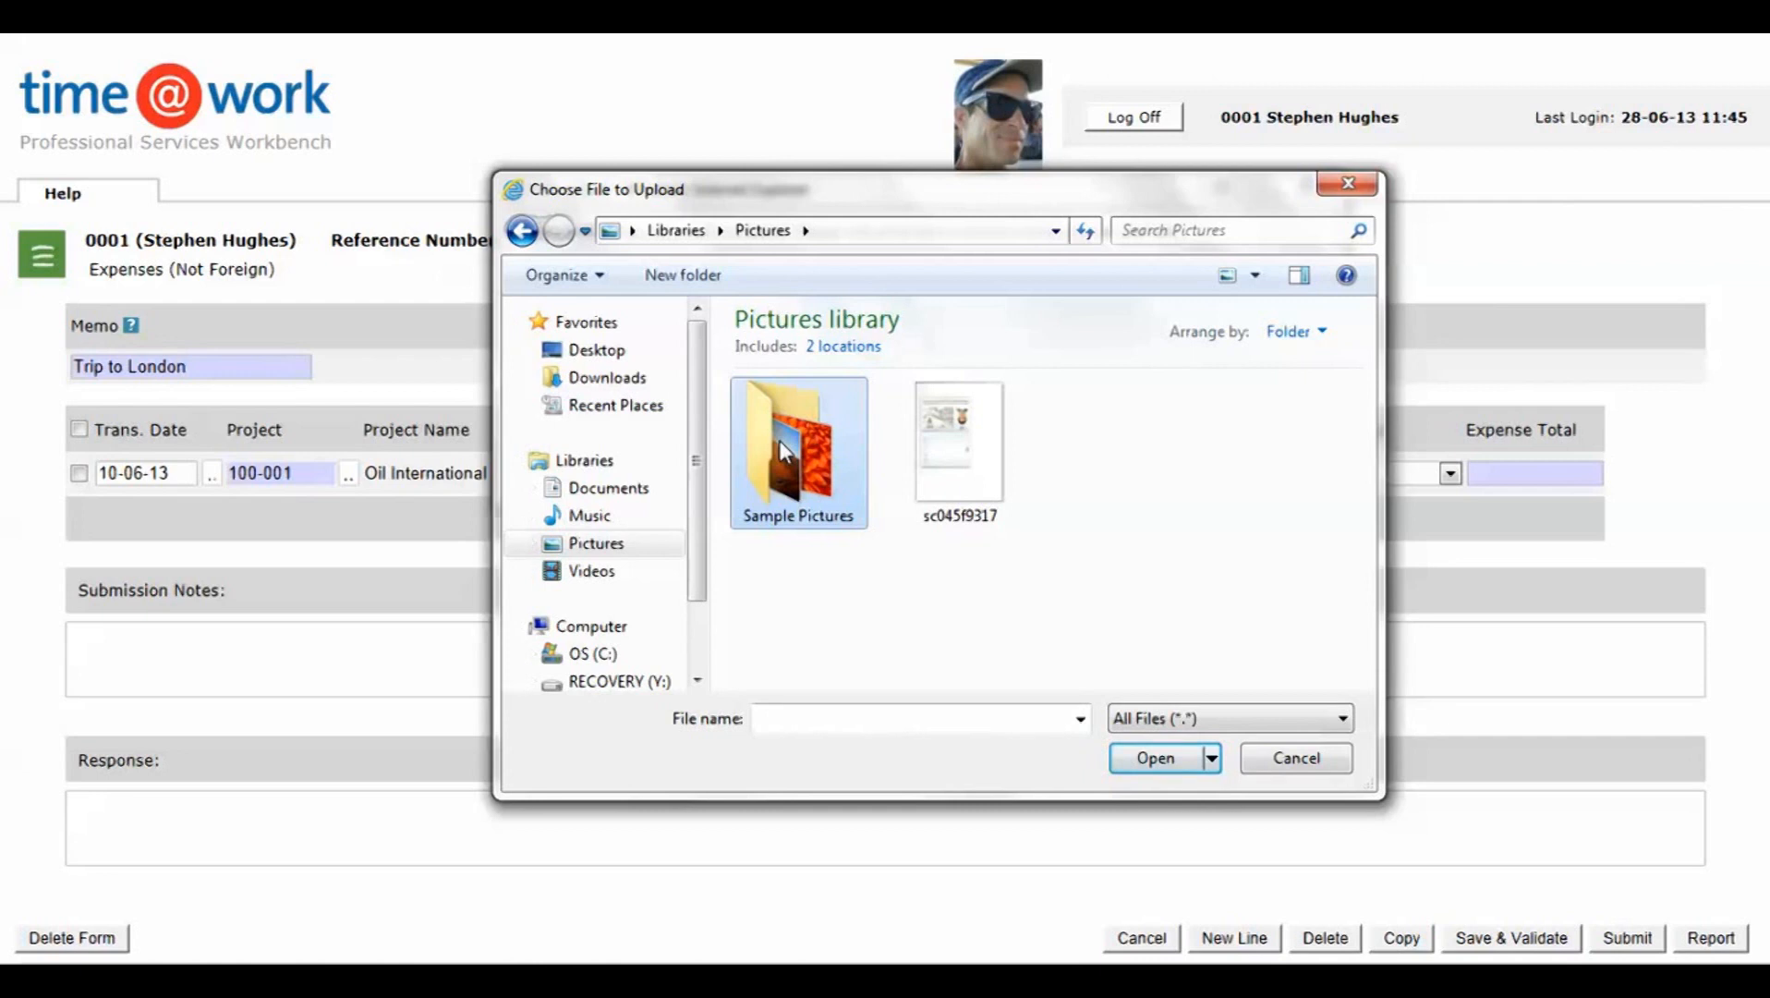
pyautogui.doubleClick(778, 439)
pyautogui.doubleClick(784, 558)
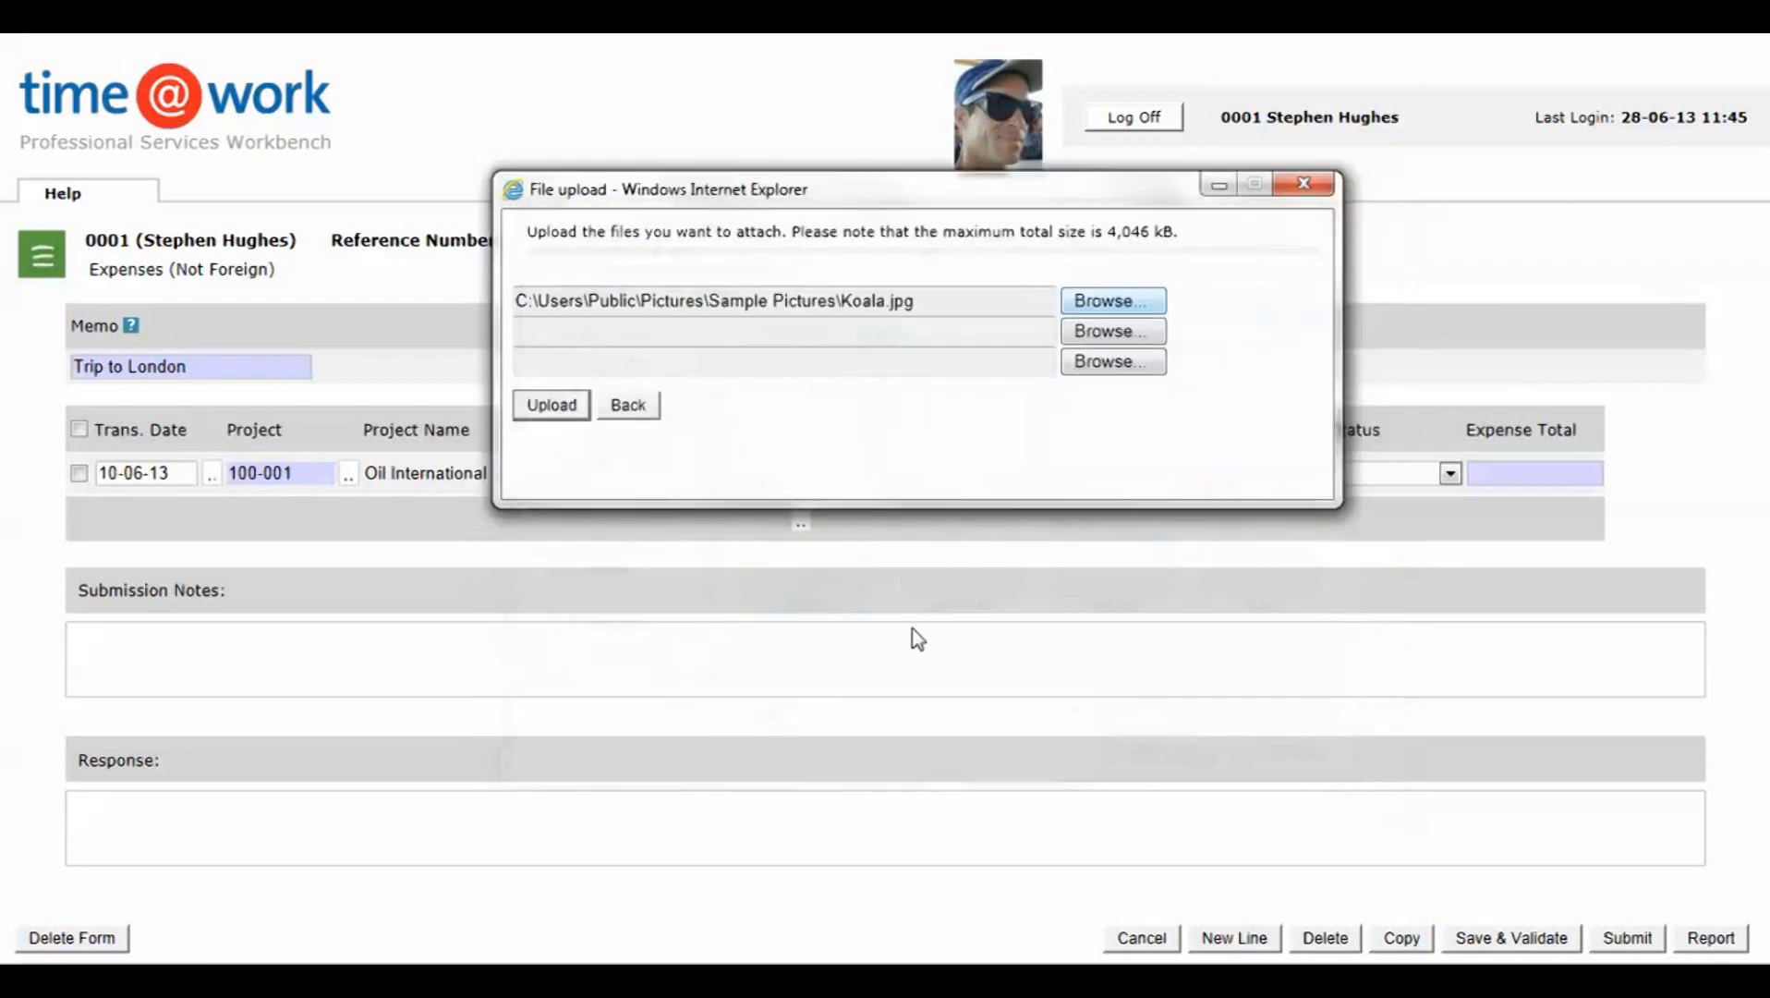
pyautogui.click(557, 406)
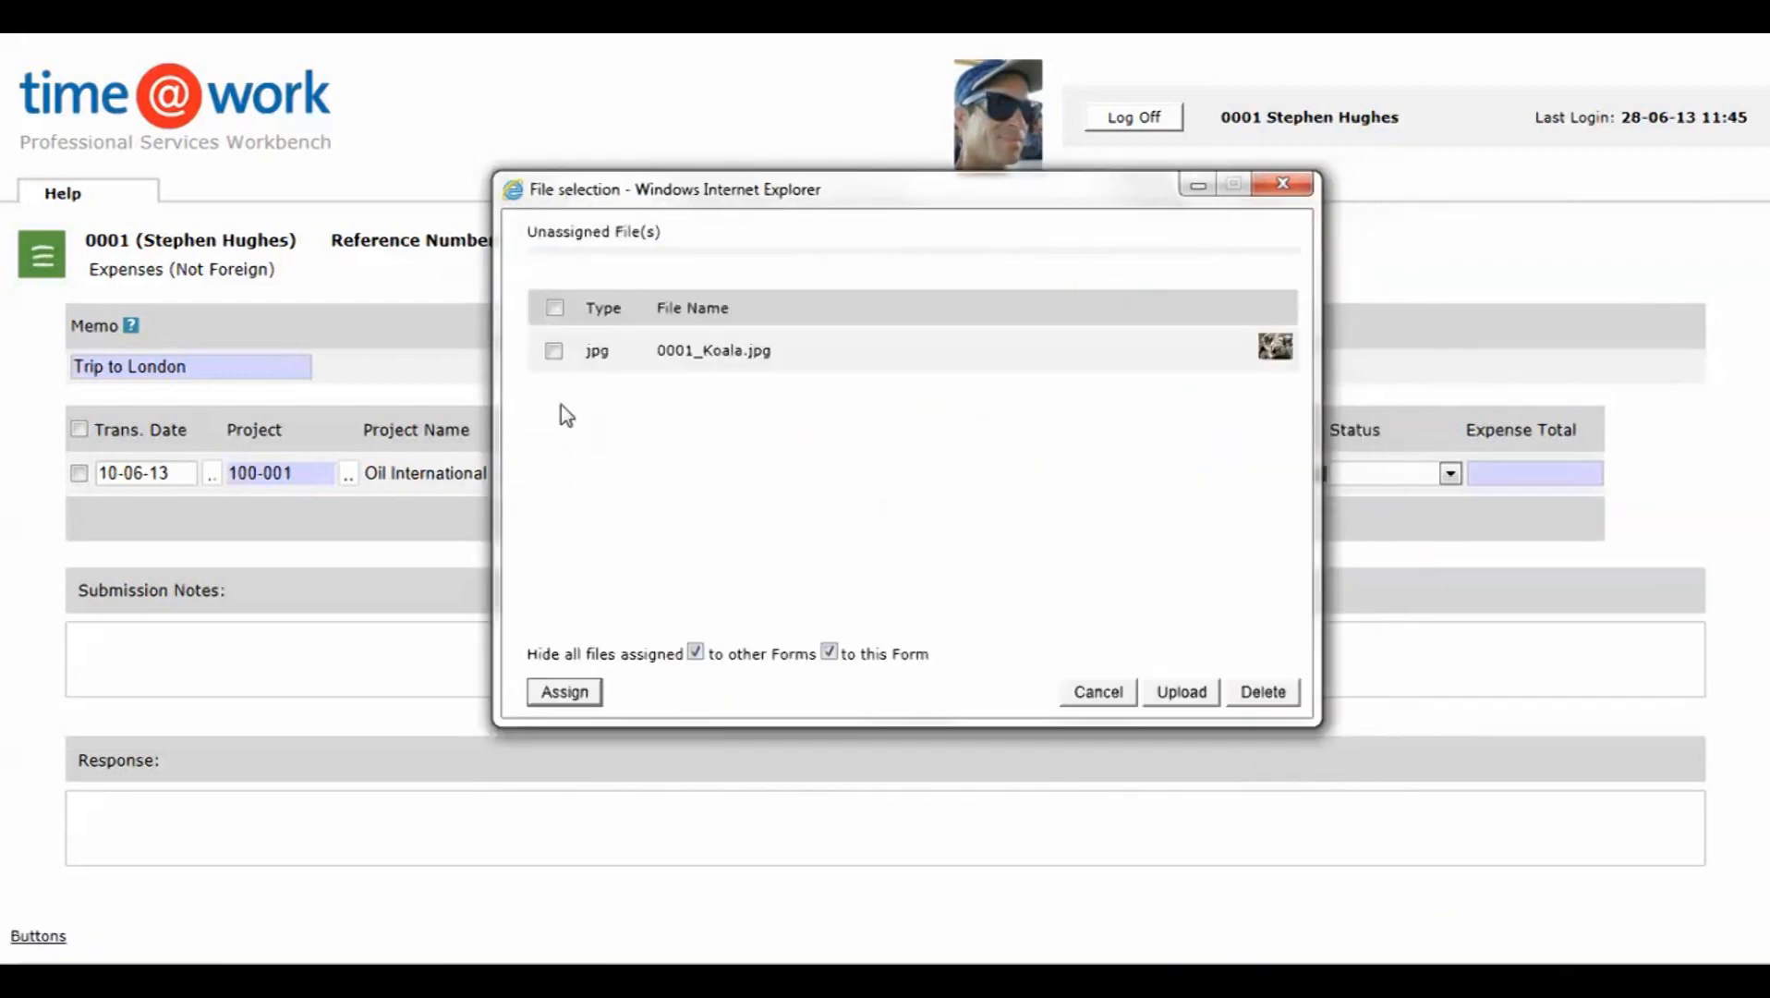
pyautogui.click(553, 350)
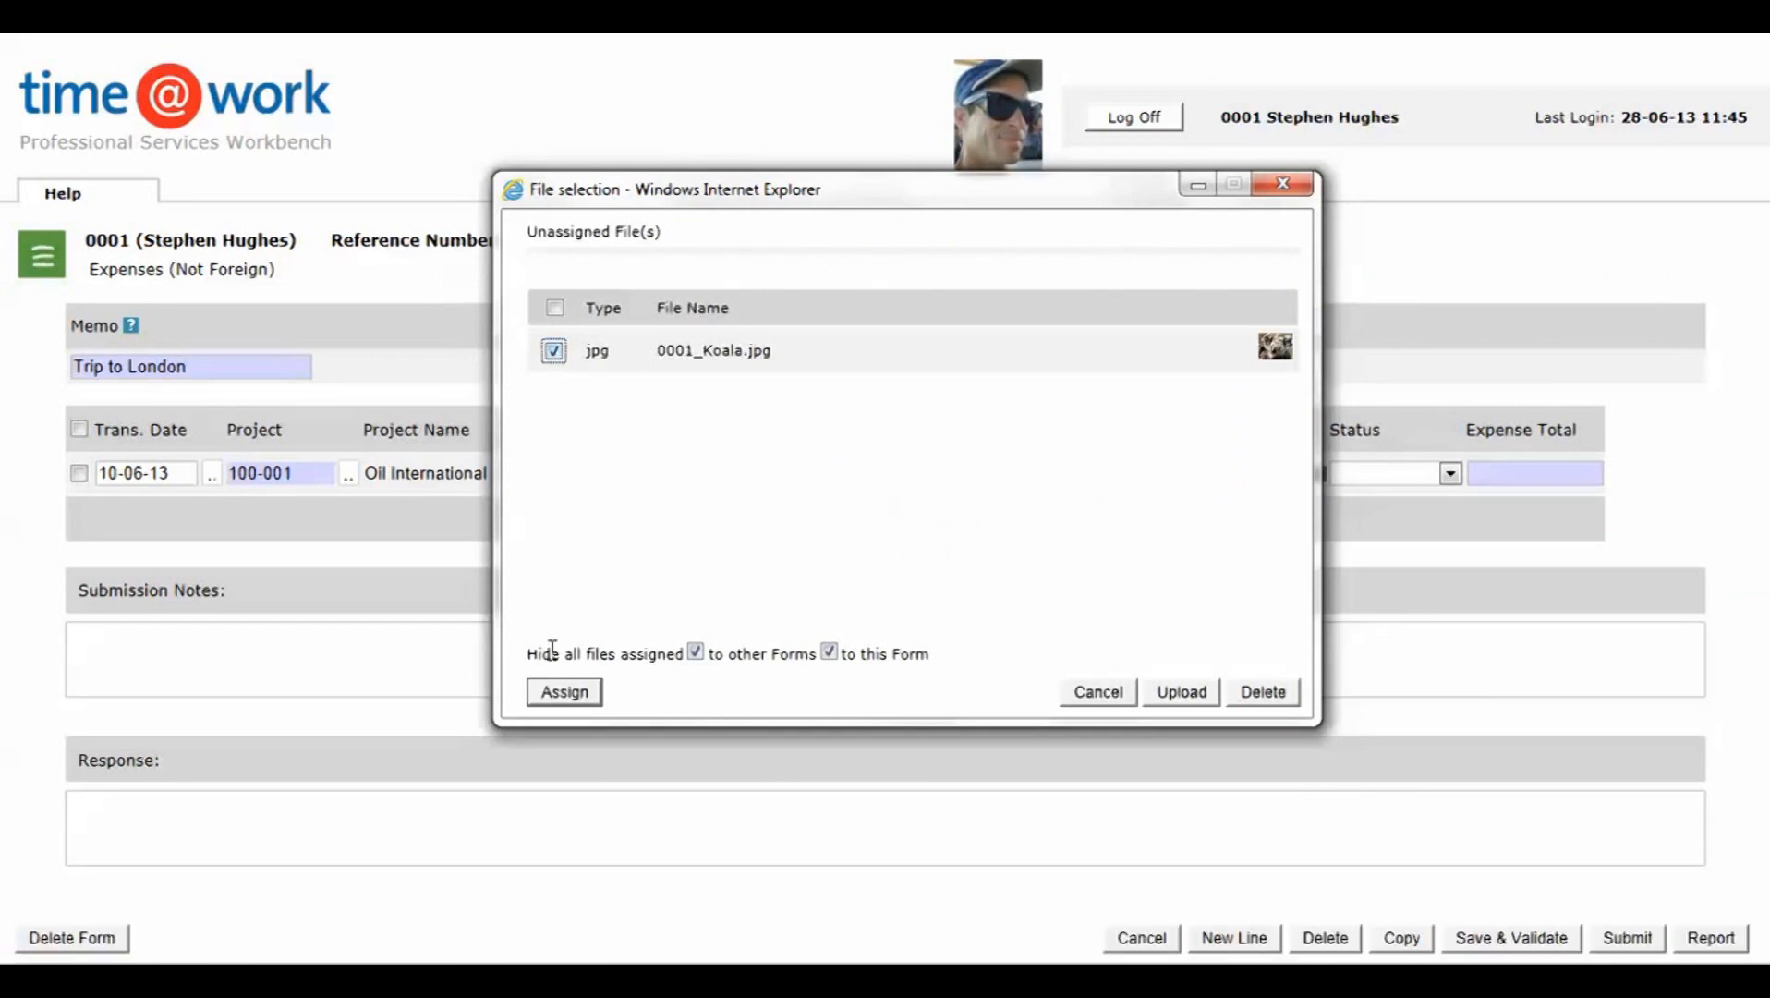
pyautogui.click(565, 693)
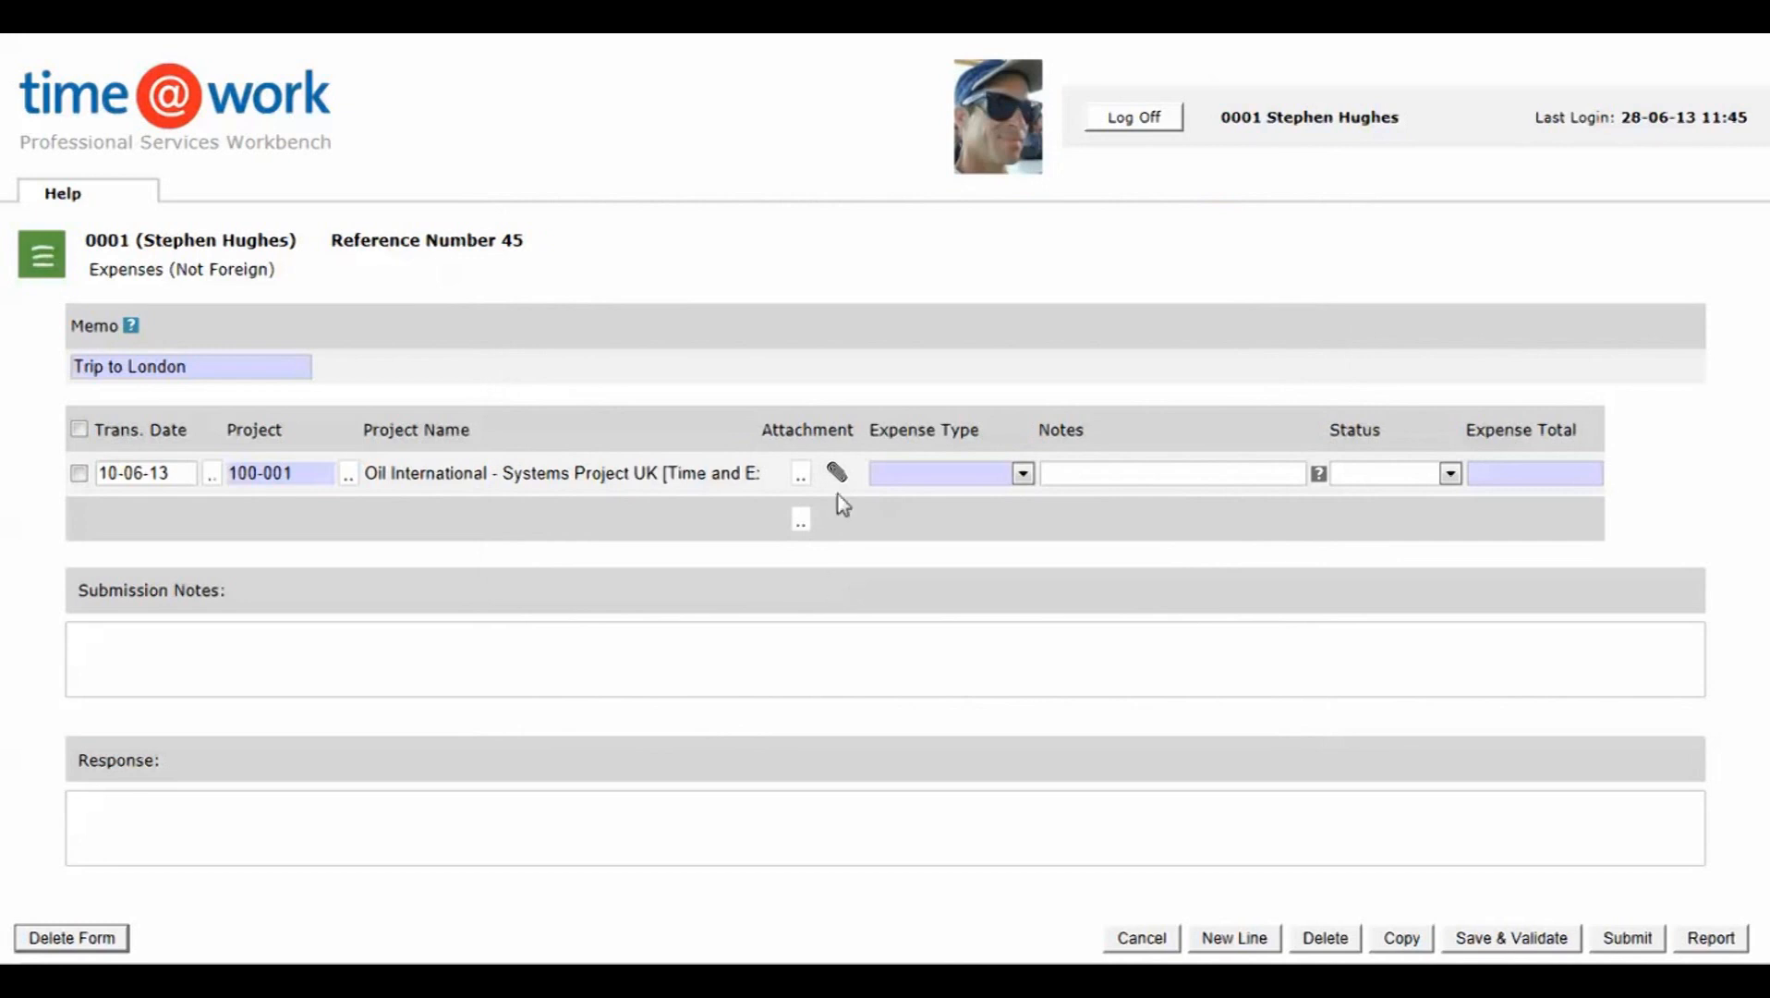
# Step: Give the first line the expense type Travel, the note "Train to London" and the status Charge
pyautogui.click(1023, 475)
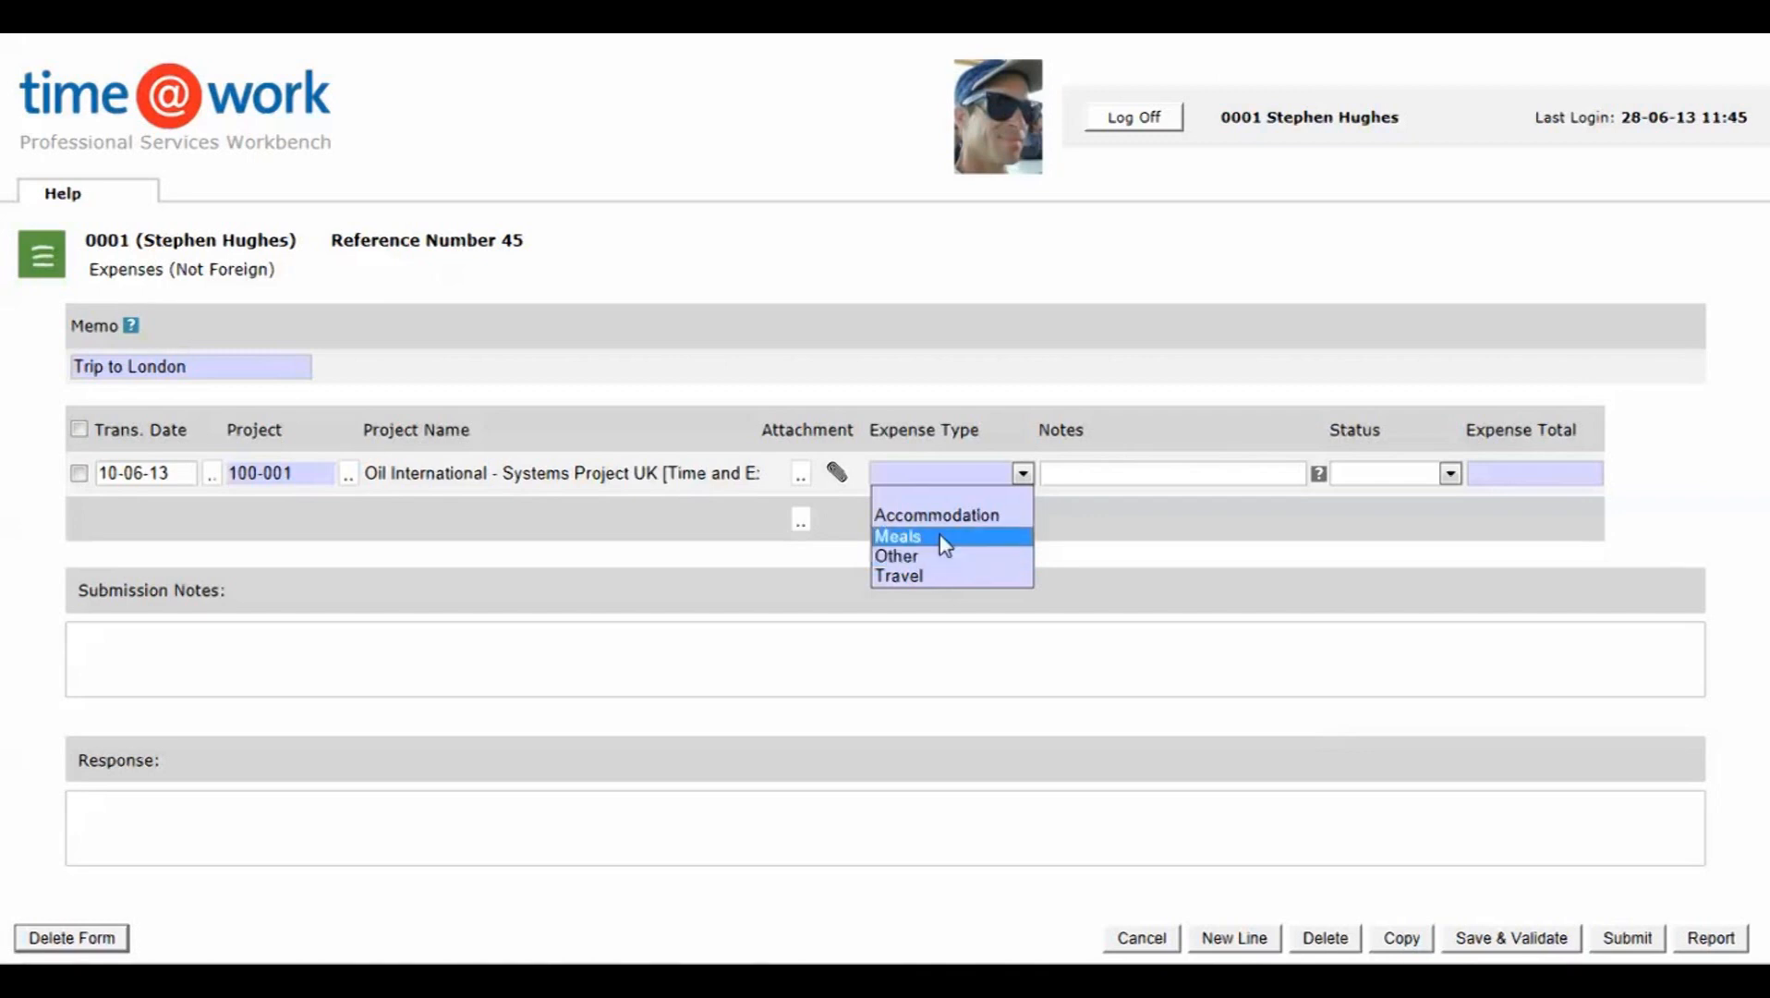
pyautogui.click(920, 577)
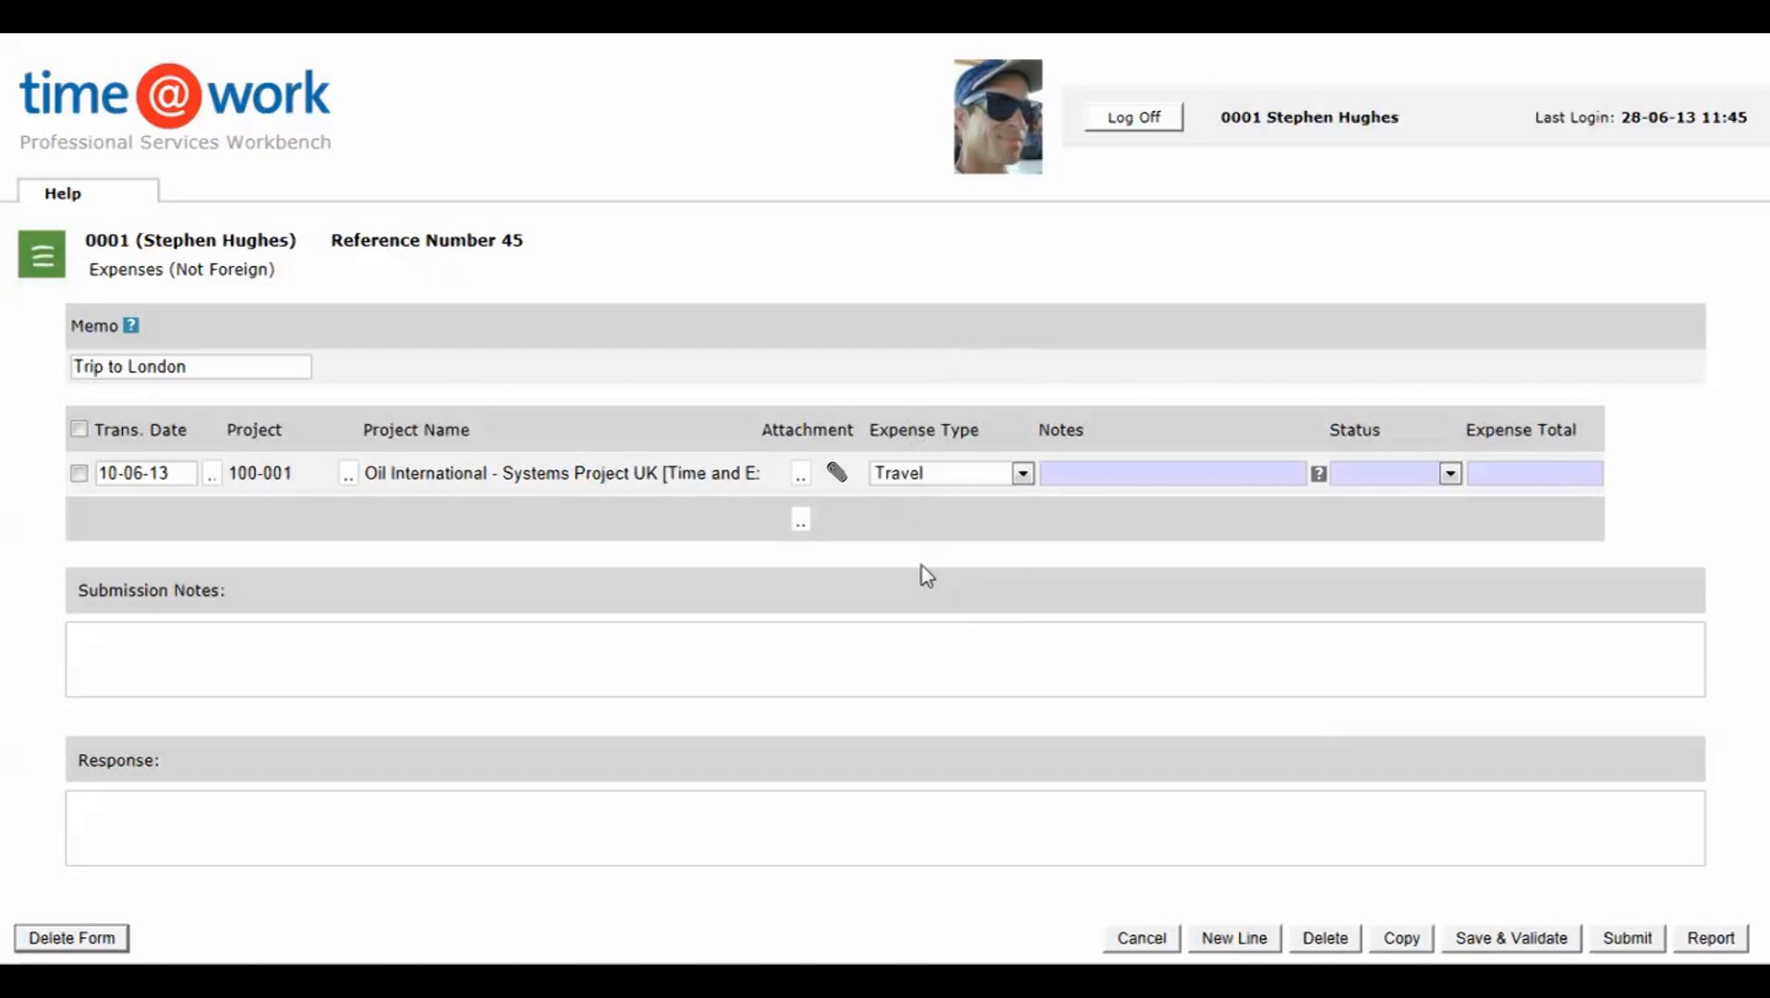
pyautogui.click(1075, 475)
pyautogui.write('Train to London')
pyautogui.click(1451, 474)
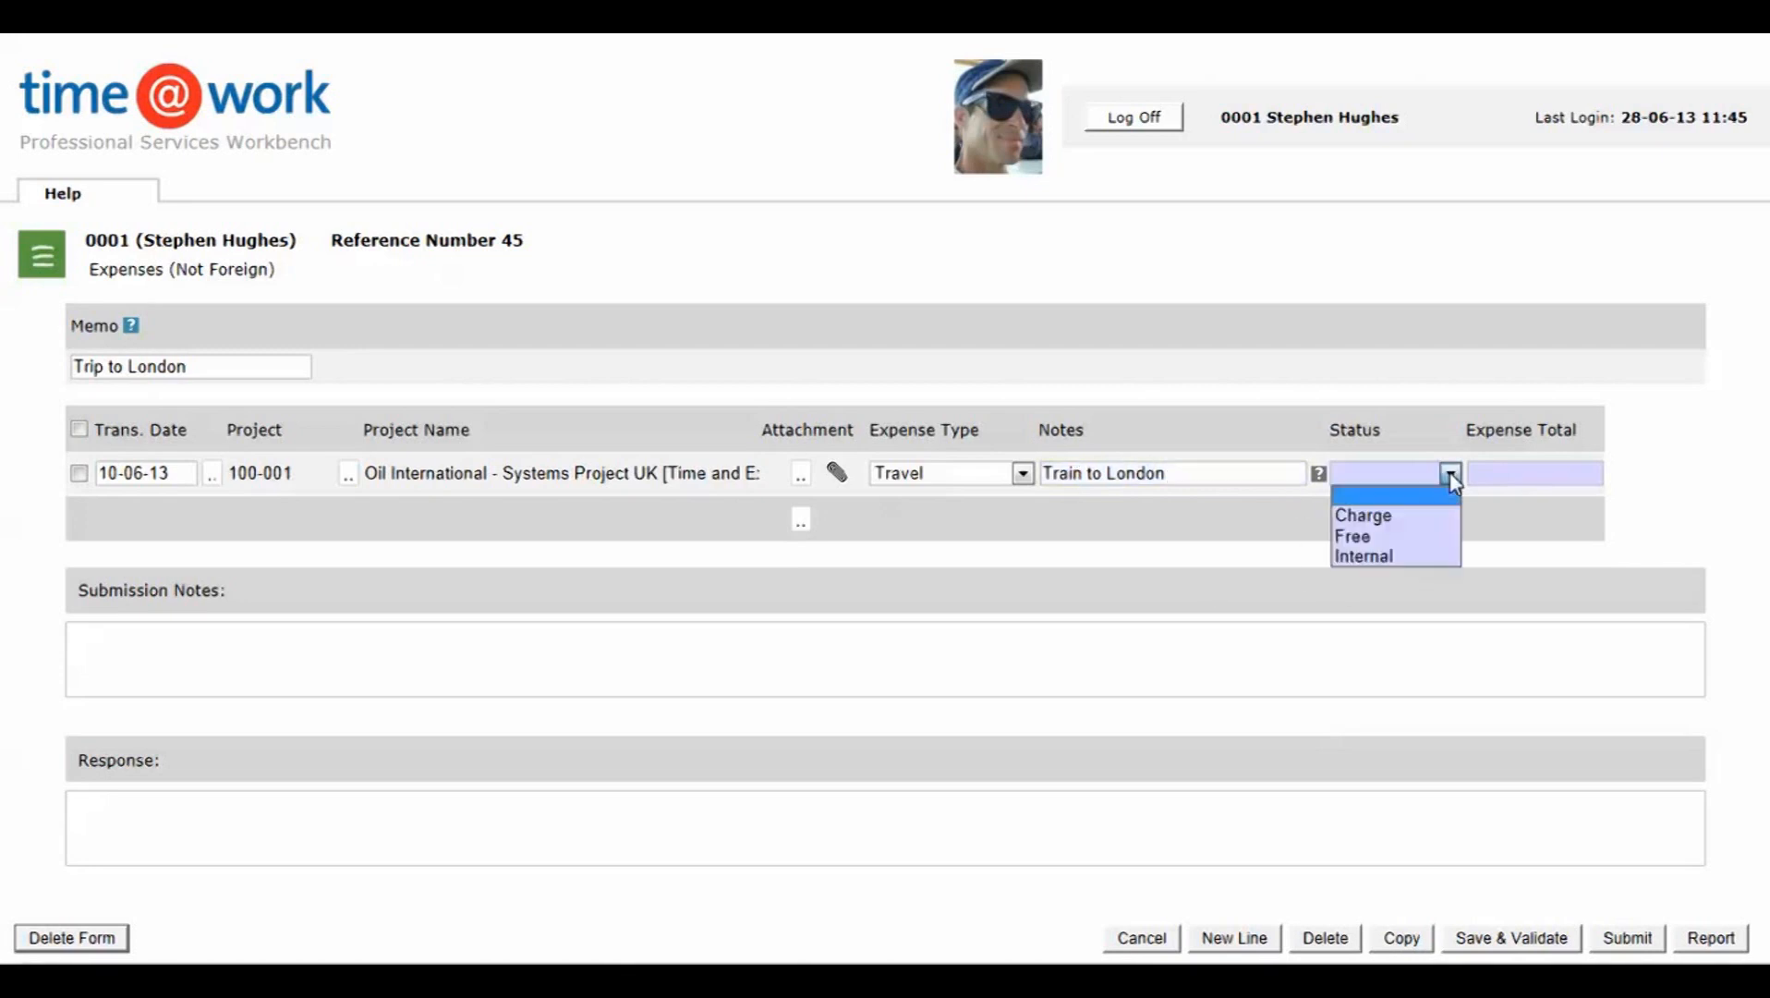
pyautogui.click(1389, 517)
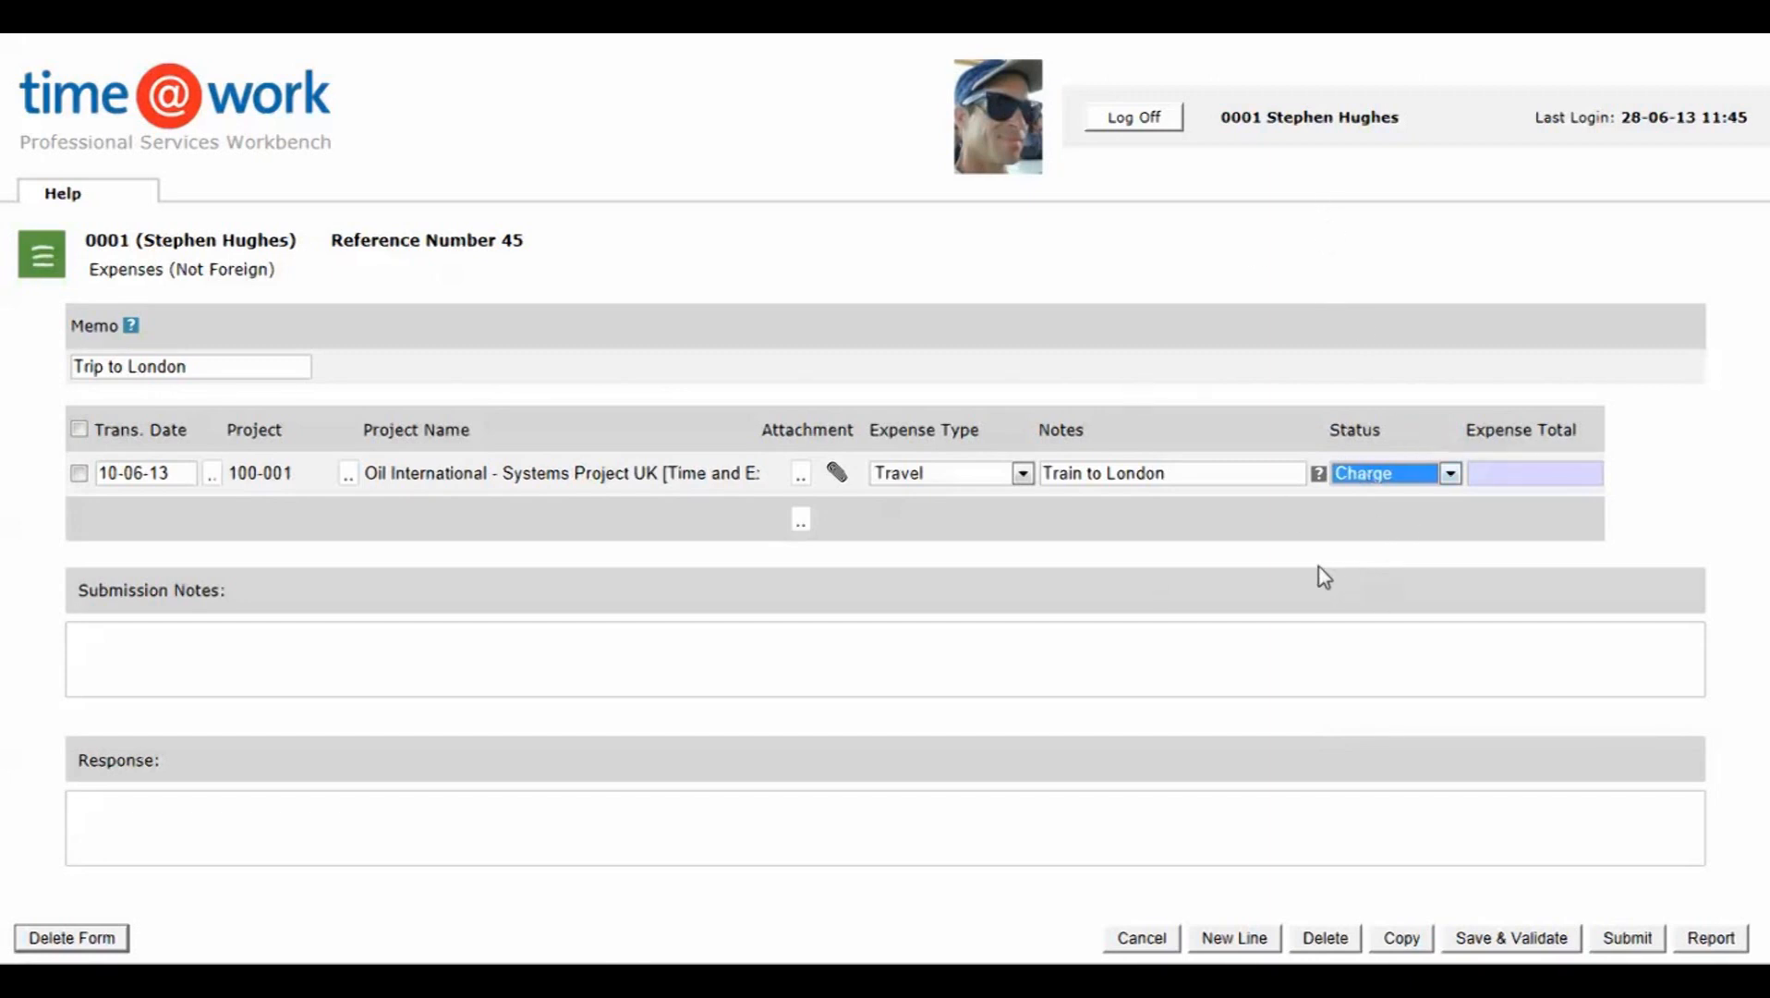
# Step: Set the Travel line's expense total to 145.34, then save and validate the form
pyautogui.click(1503, 472)
pyautogui.write('145')
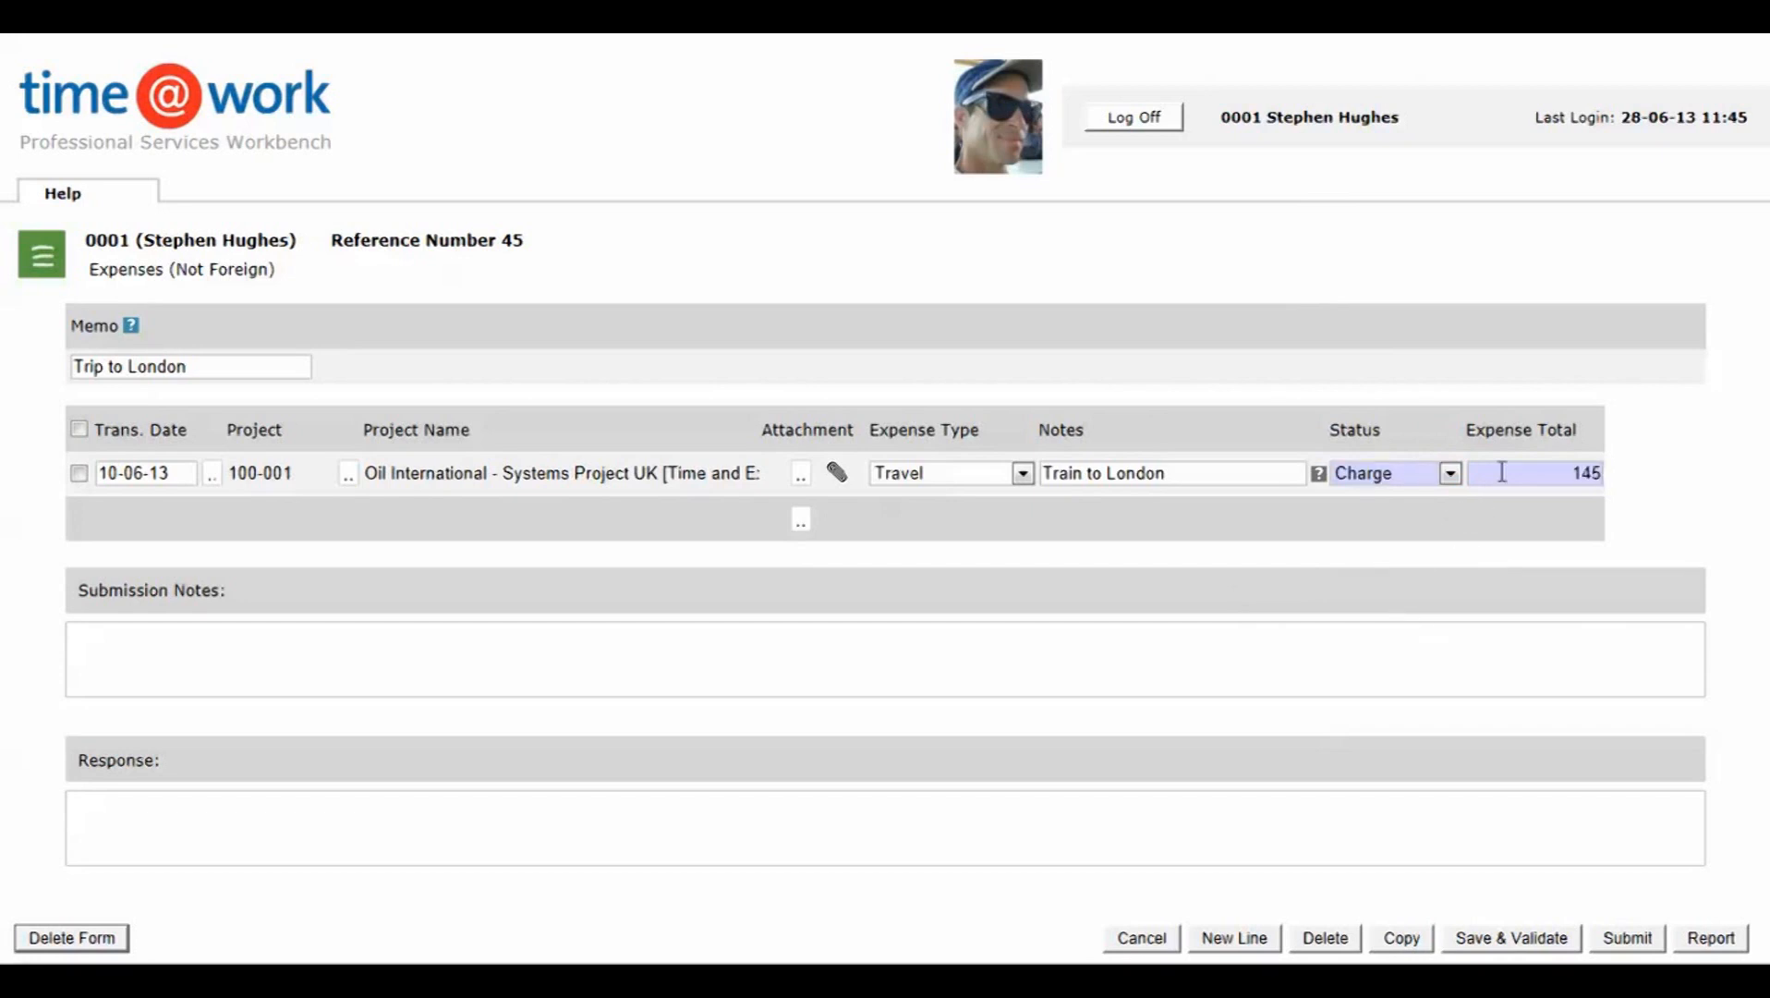
pyautogui.write('.34')
pyautogui.click(1499, 937)
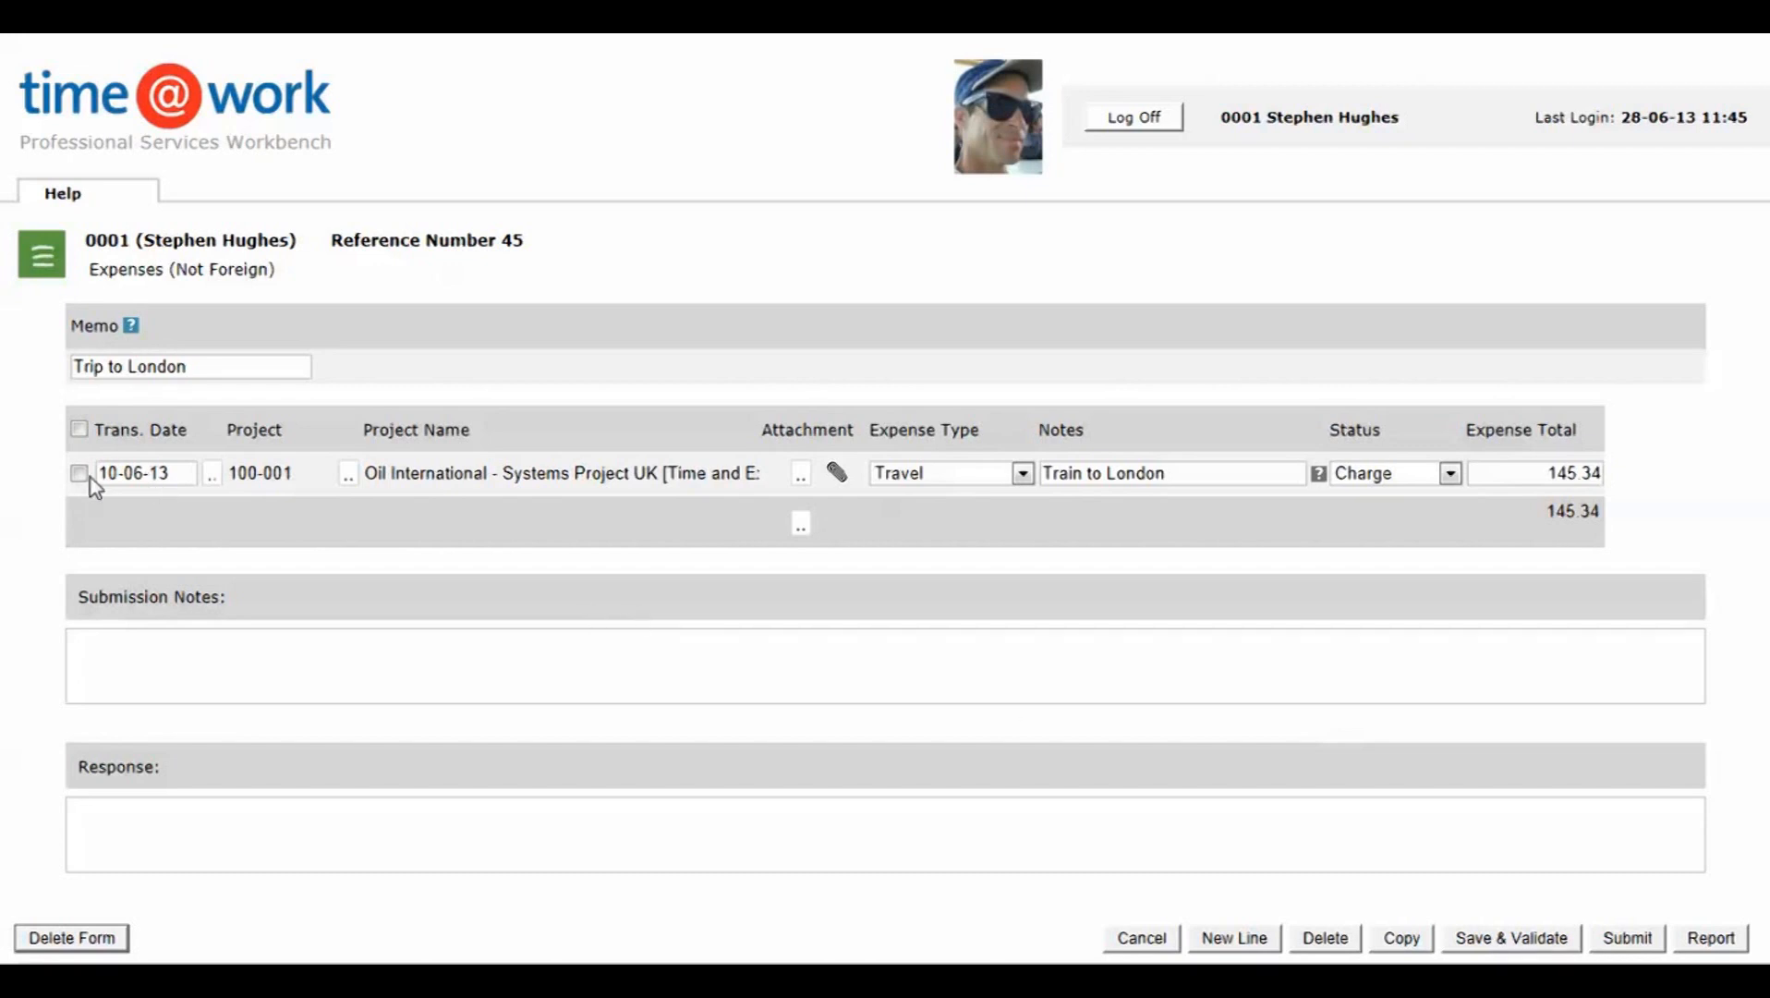
# Step: Copy the train expense line and change the copy to expense type Accommodation with the note "Hotel"
pyautogui.click(1402, 938)
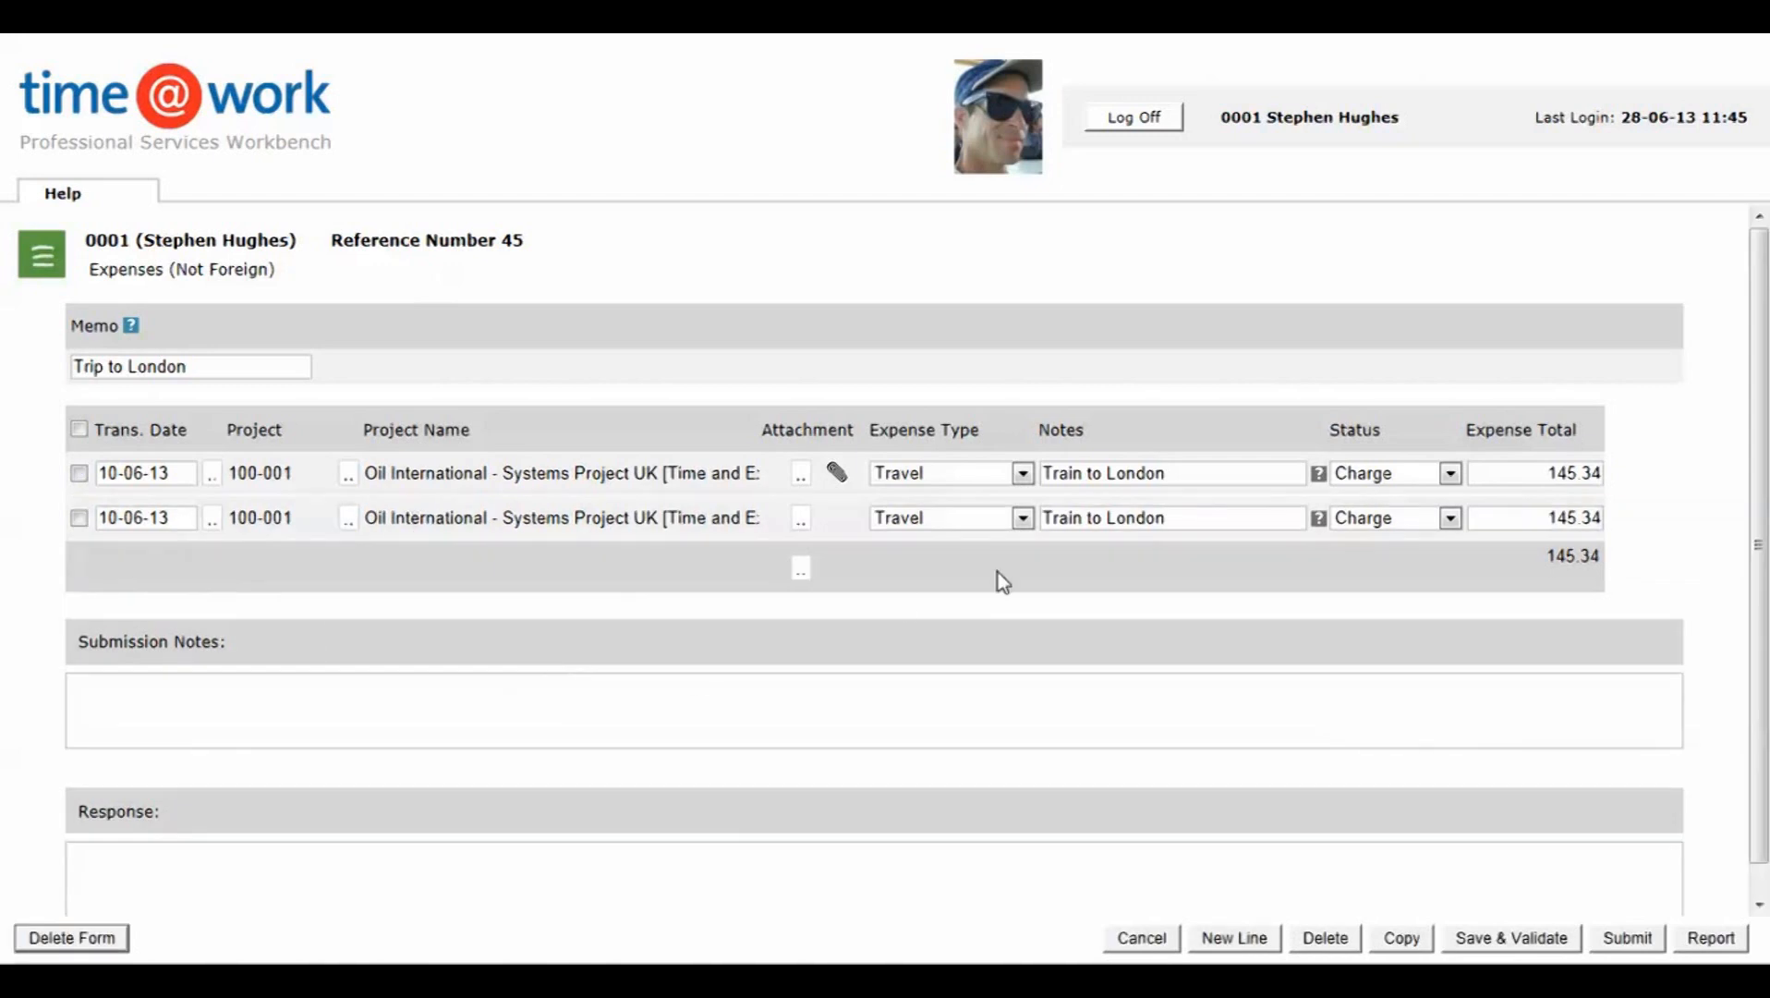
pyautogui.click(1024, 519)
pyautogui.click(938, 557)
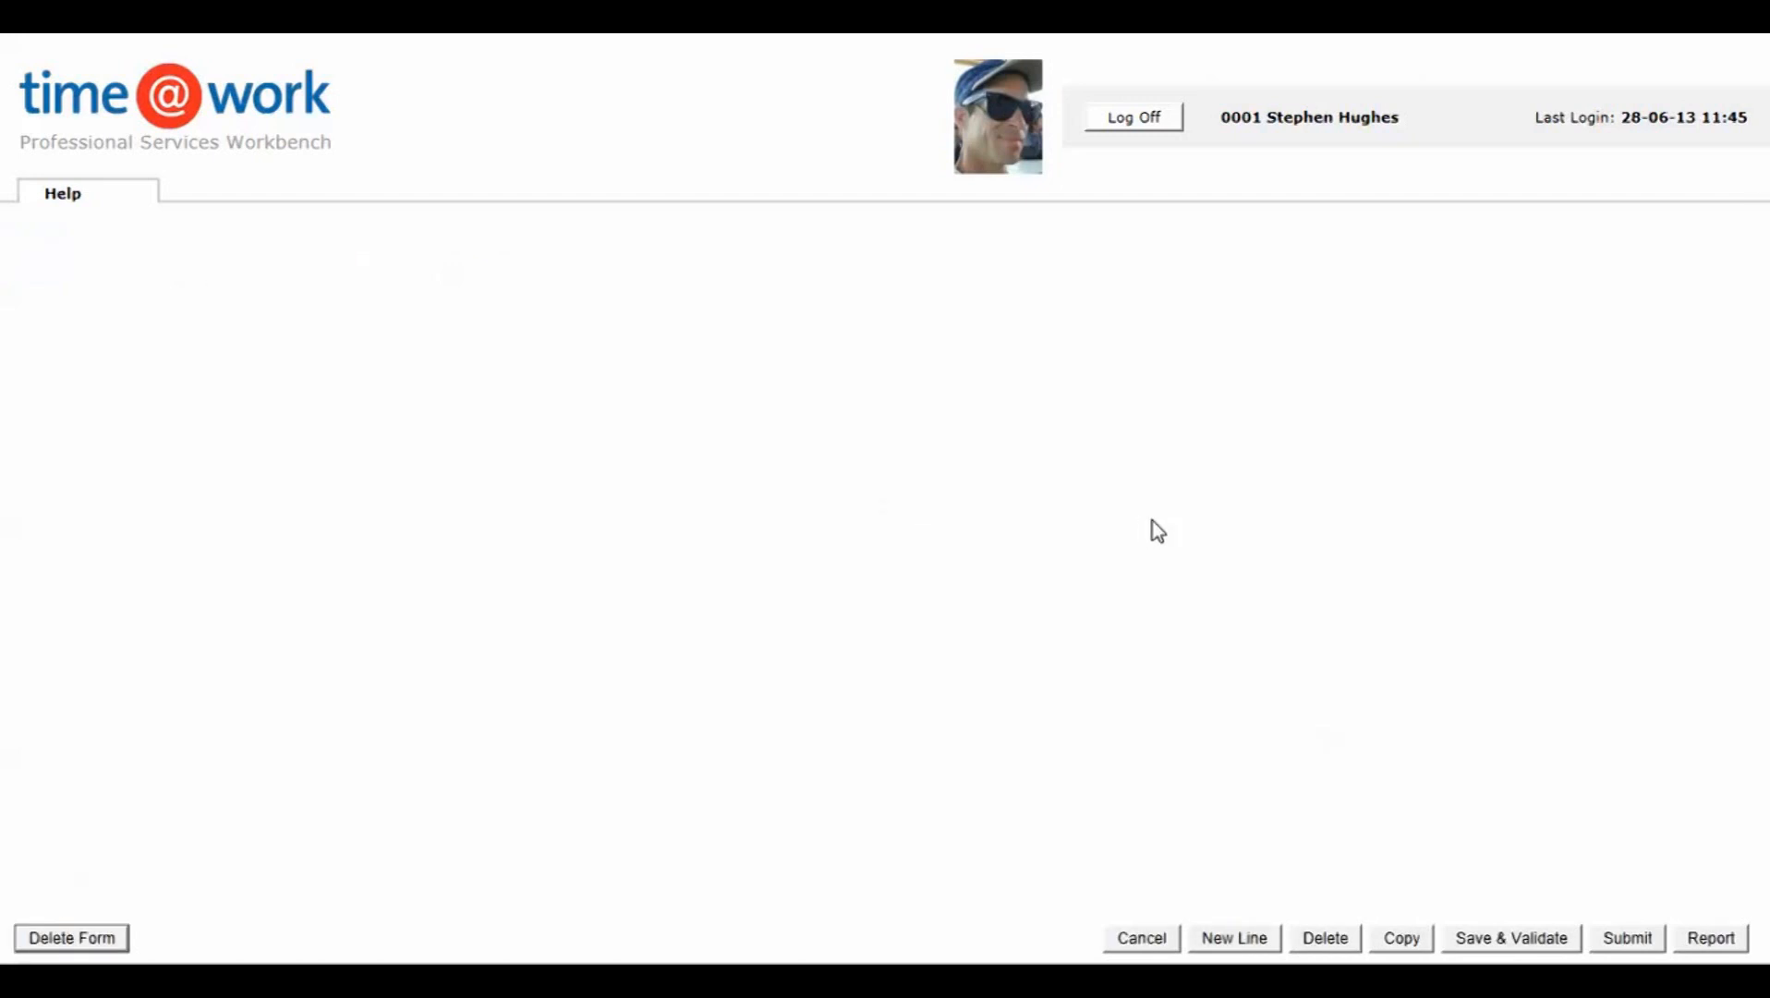
pyautogui.moveTo(1184, 515); pyautogui.dragTo(1021, 521)
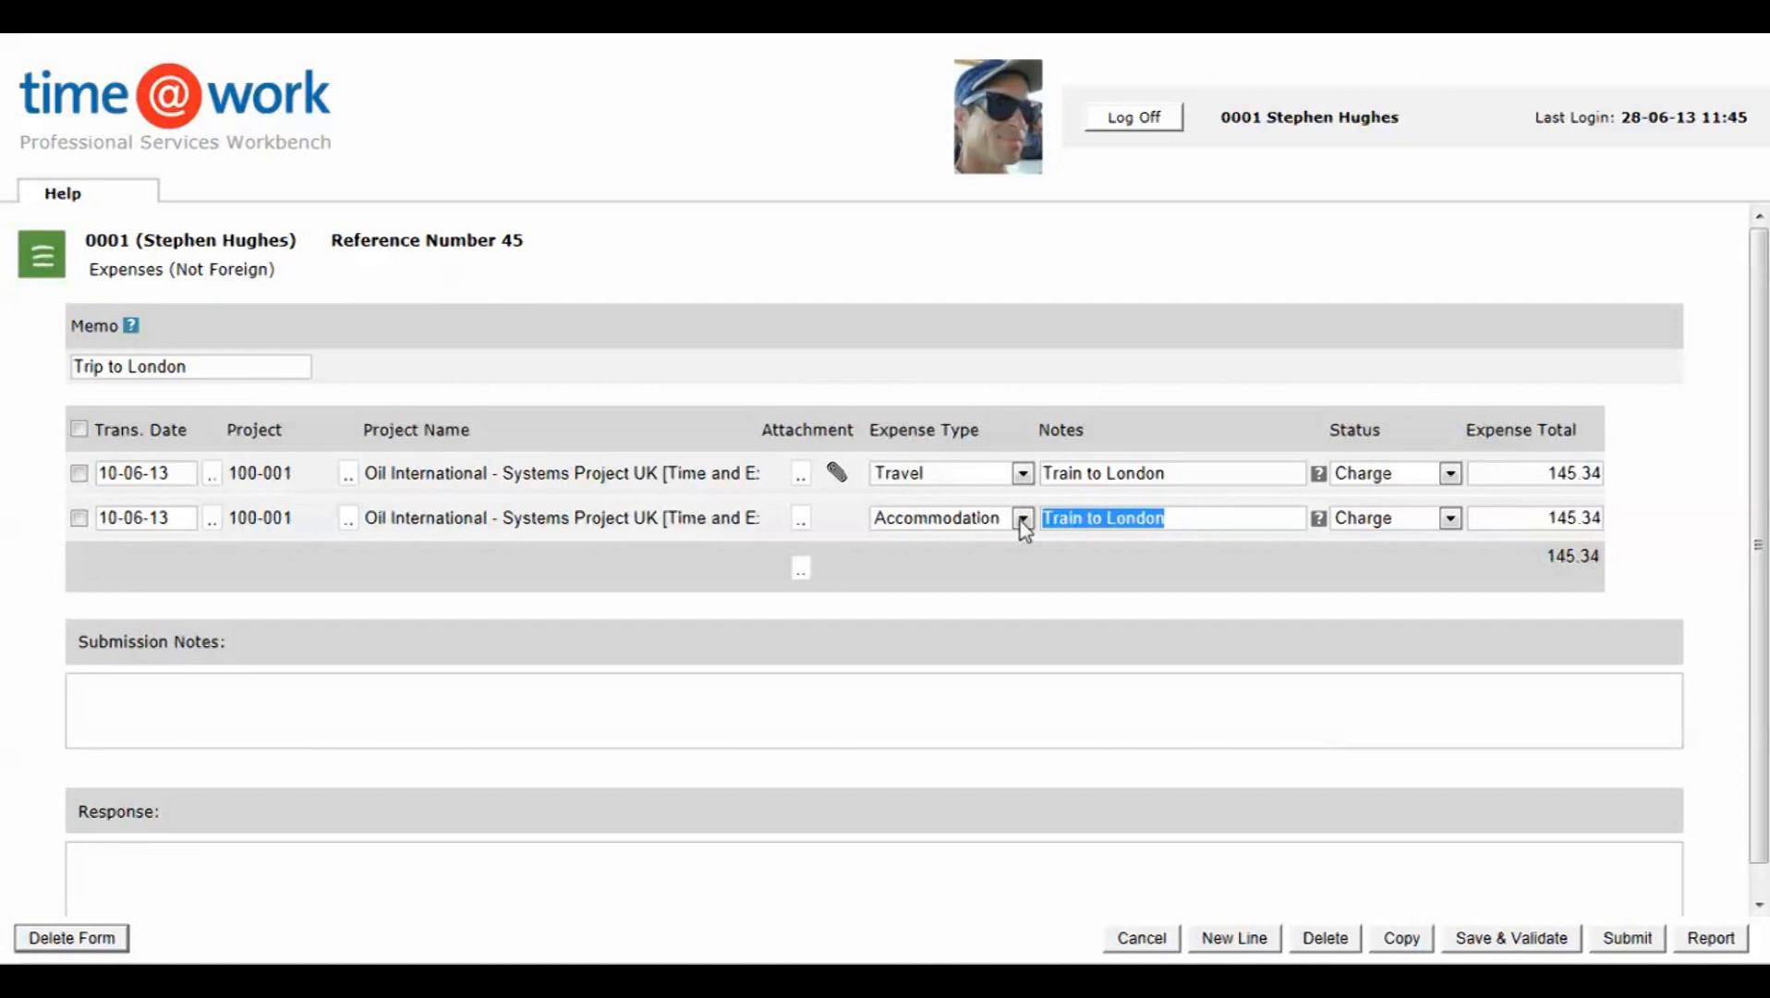
pyautogui.write('Hotel')
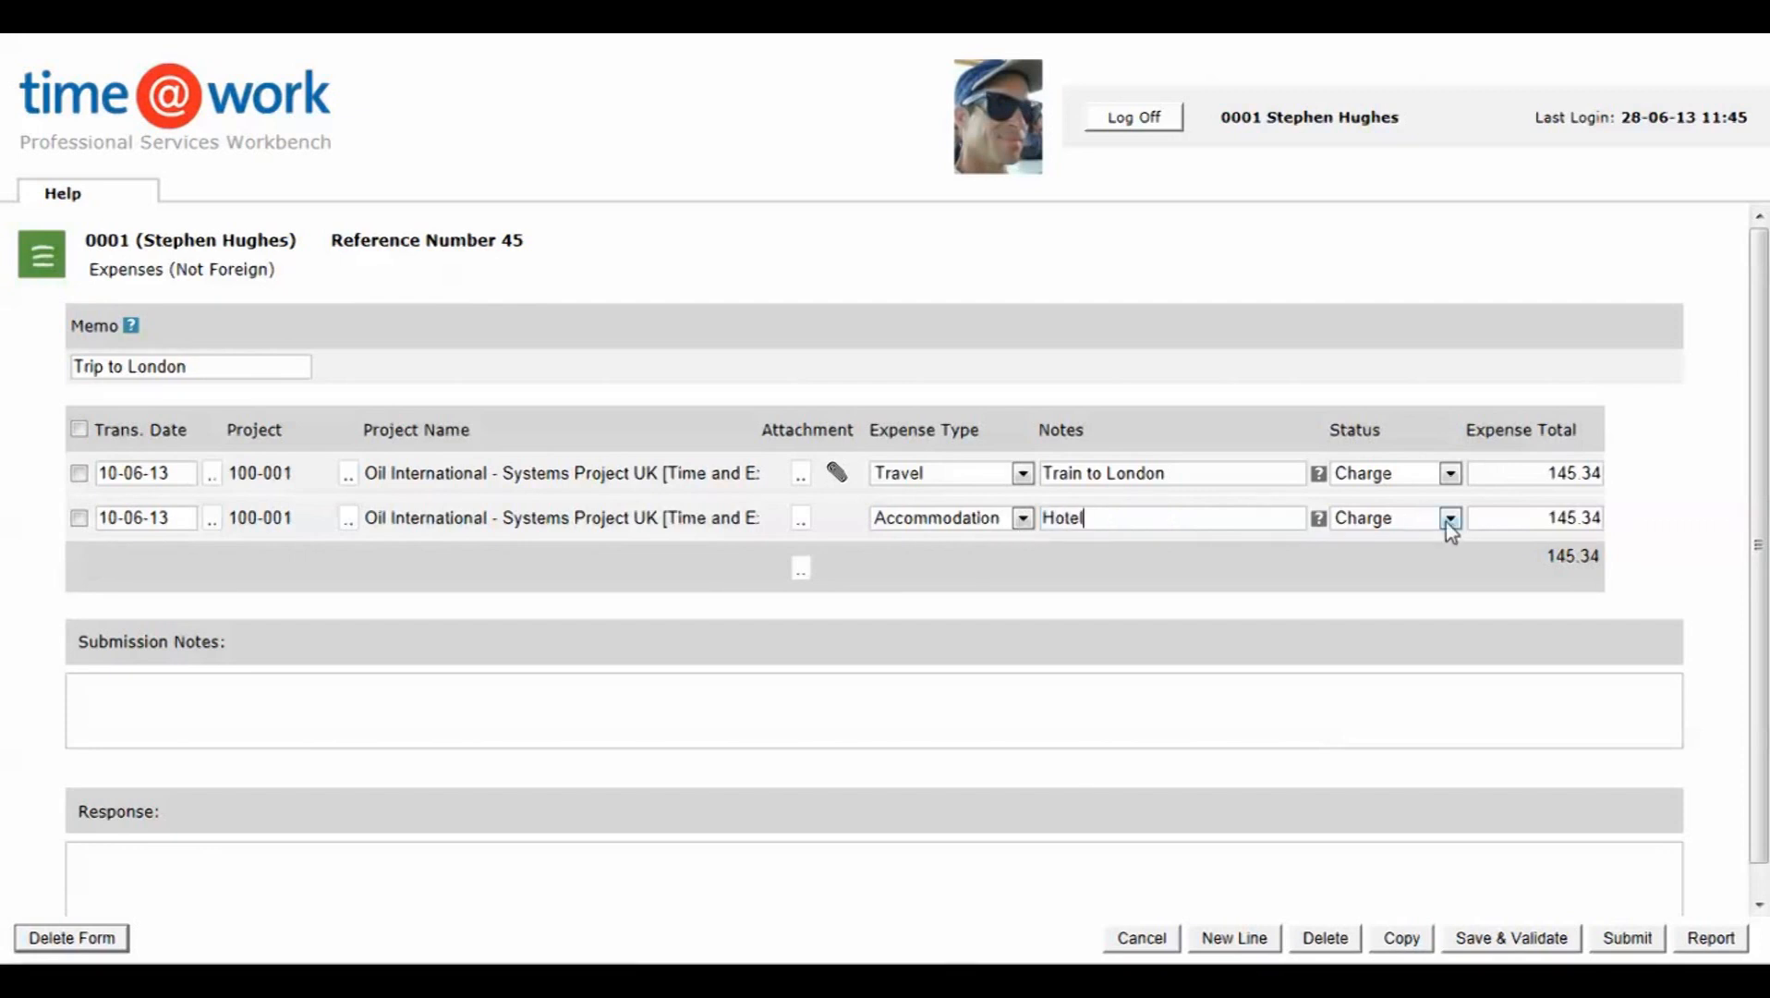
# Step: Set the Hotel line's expense total to 245, then save and validate the form
pyautogui.moveTo(1538, 519); pyautogui.dragTo(1659, 509)
pyautogui.write('245')
pyautogui.click(1524, 939)
# Step: Add a new expense line for project 000-001, Administration, with the transaction date 12-06-13
pyautogui.click(1240, 940)
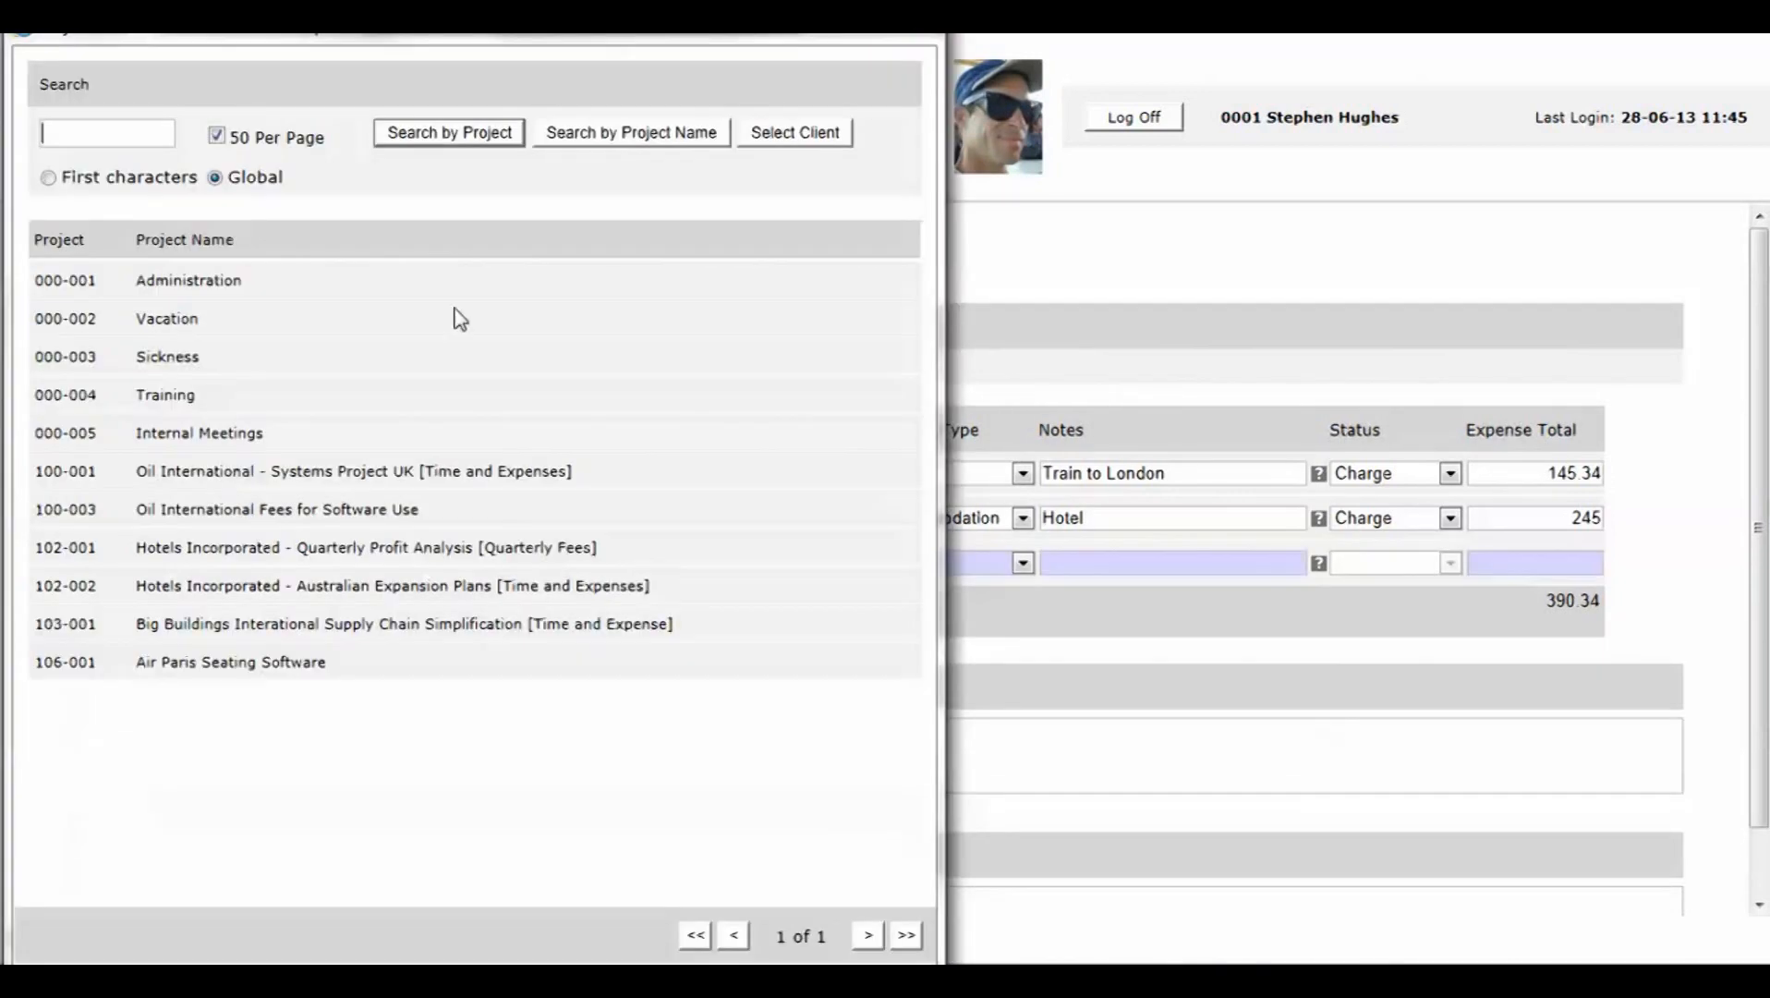
pyautogui.click(193, 283)
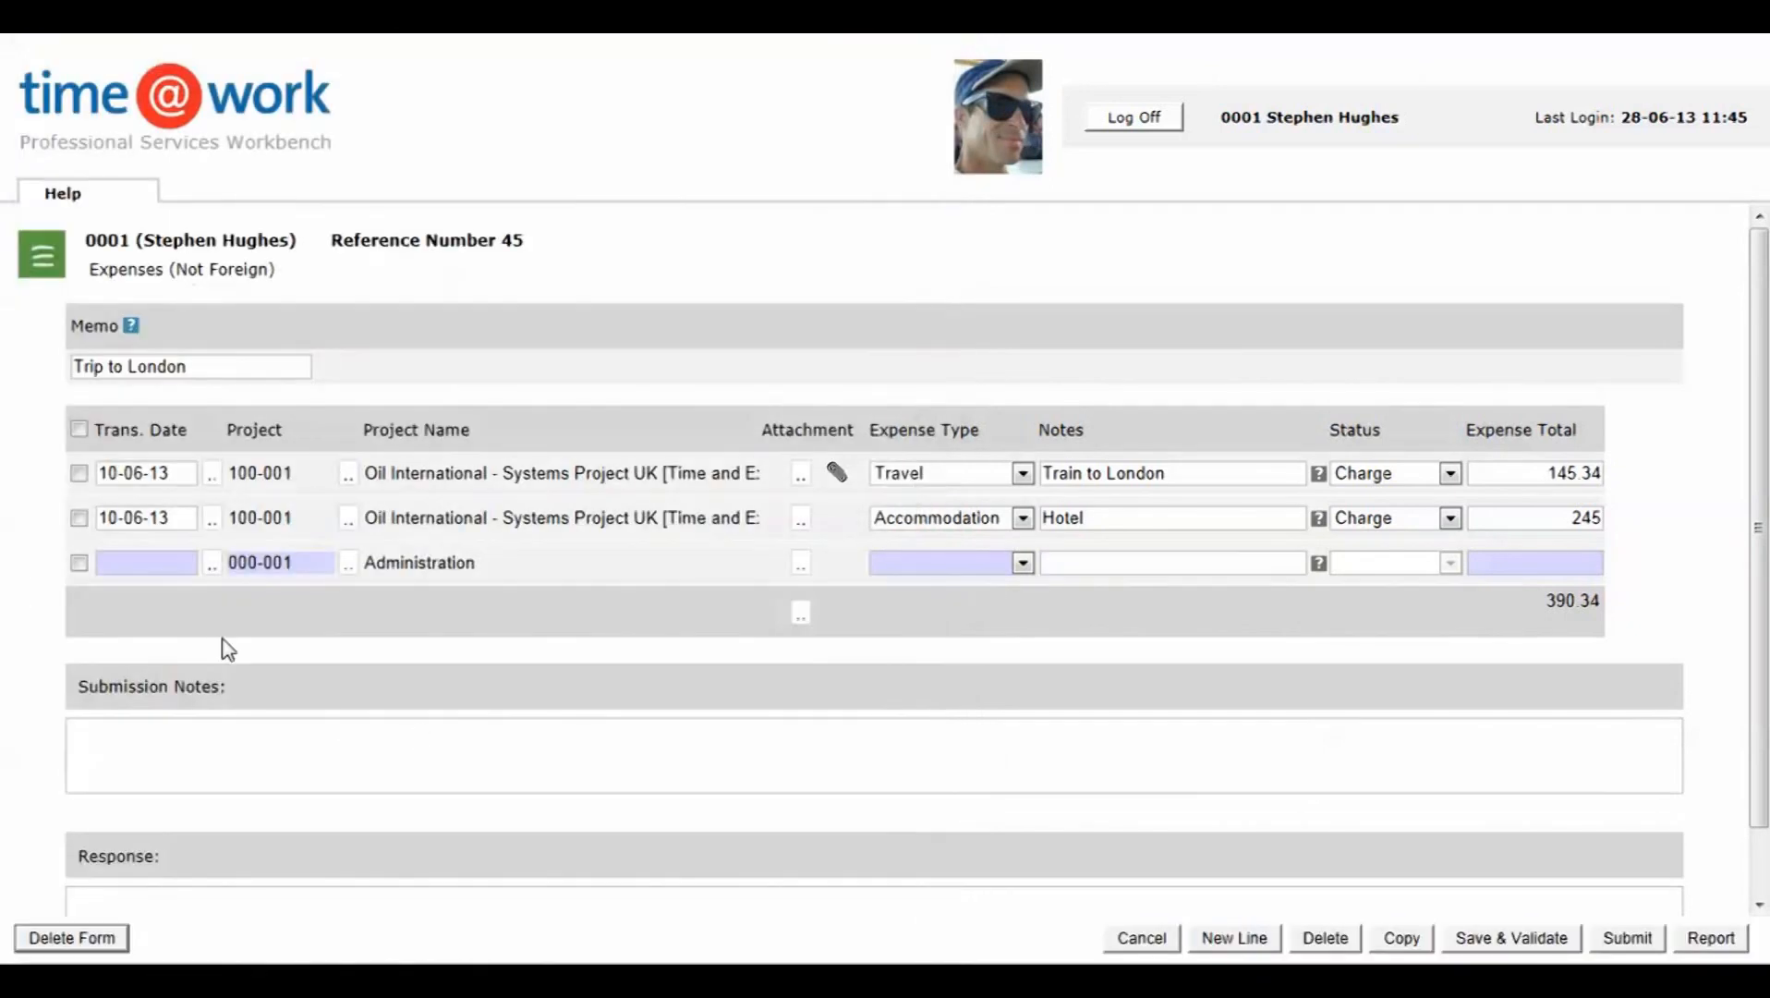
pyautogui.click(212, 573)
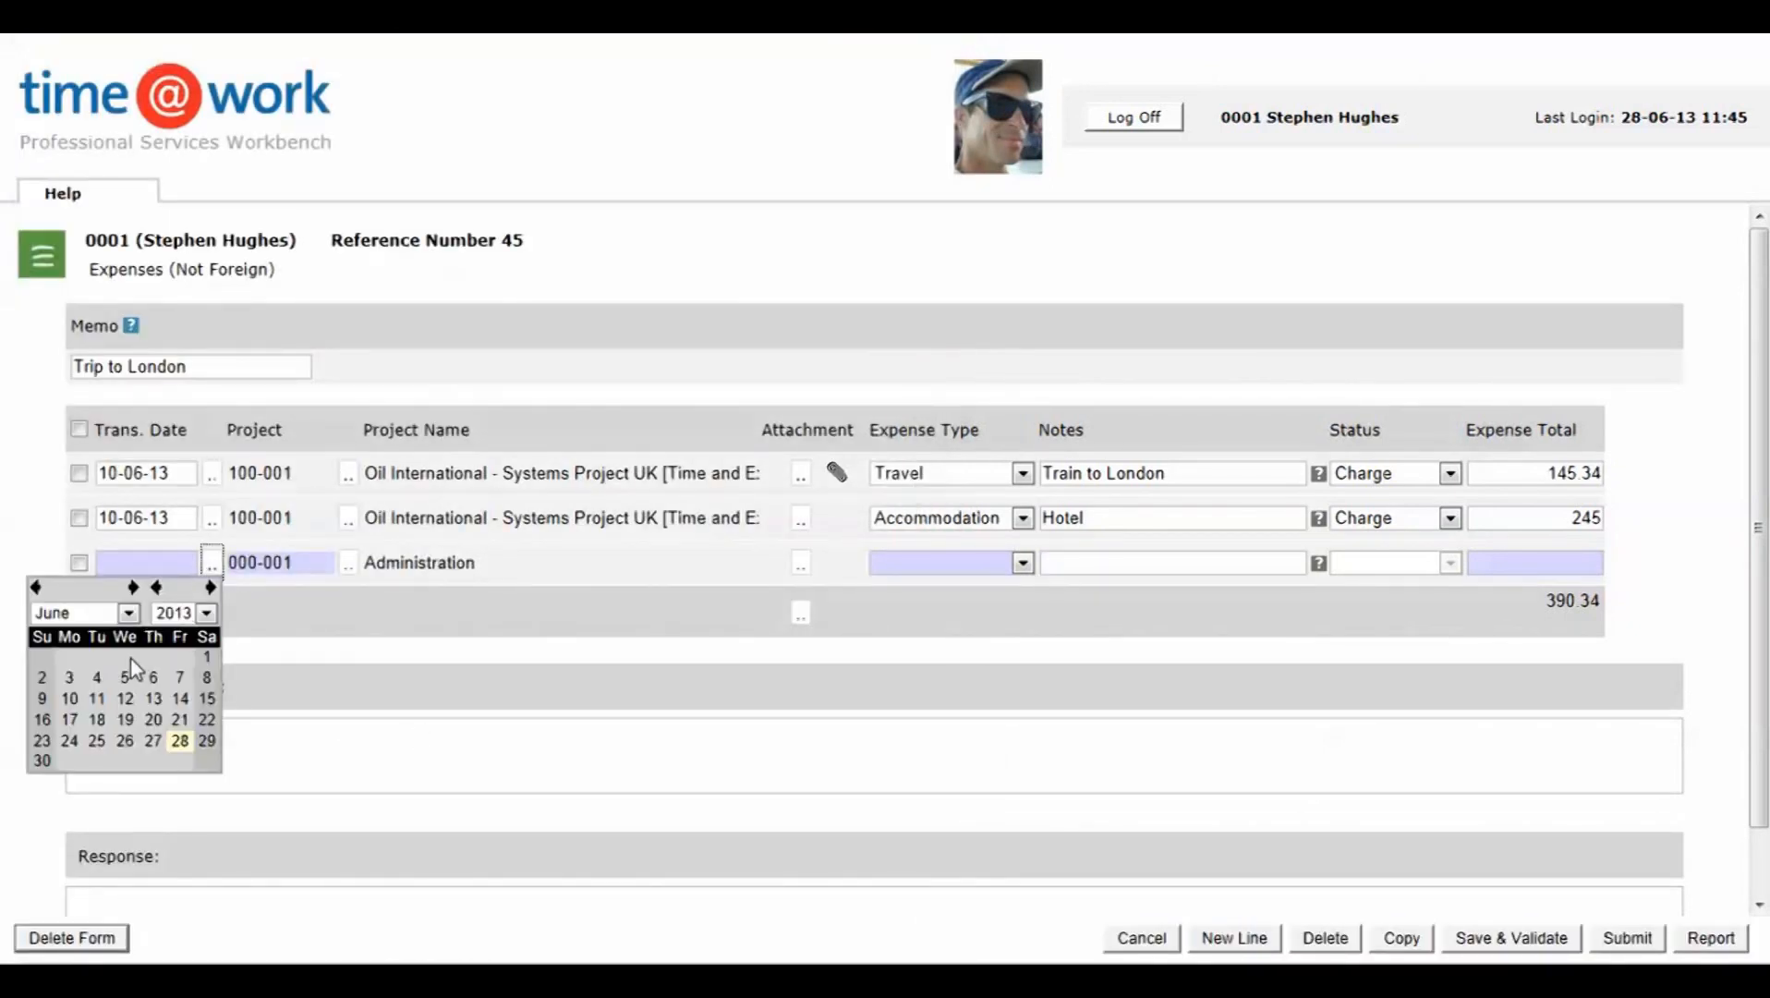
pyautogui.click(125, 697)
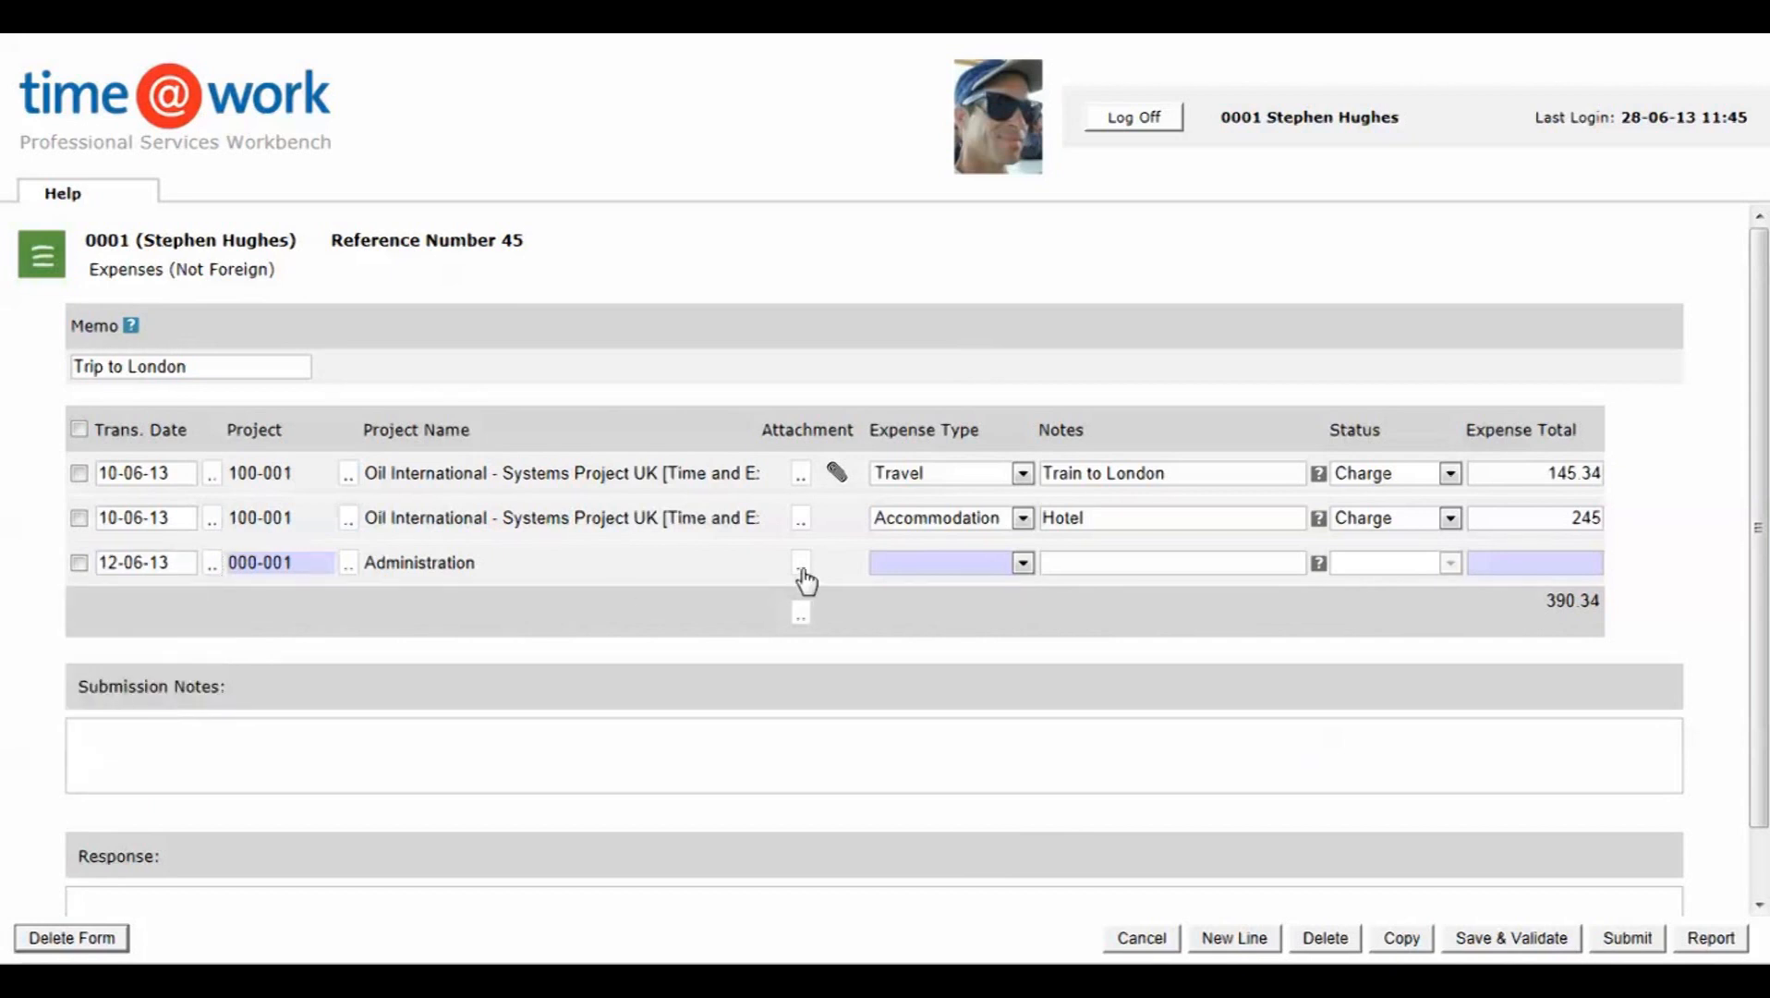
# Step: Set the Administration line's expense type to Meals and enter the note "Lunch"
pyautogui.click(1023, 564)
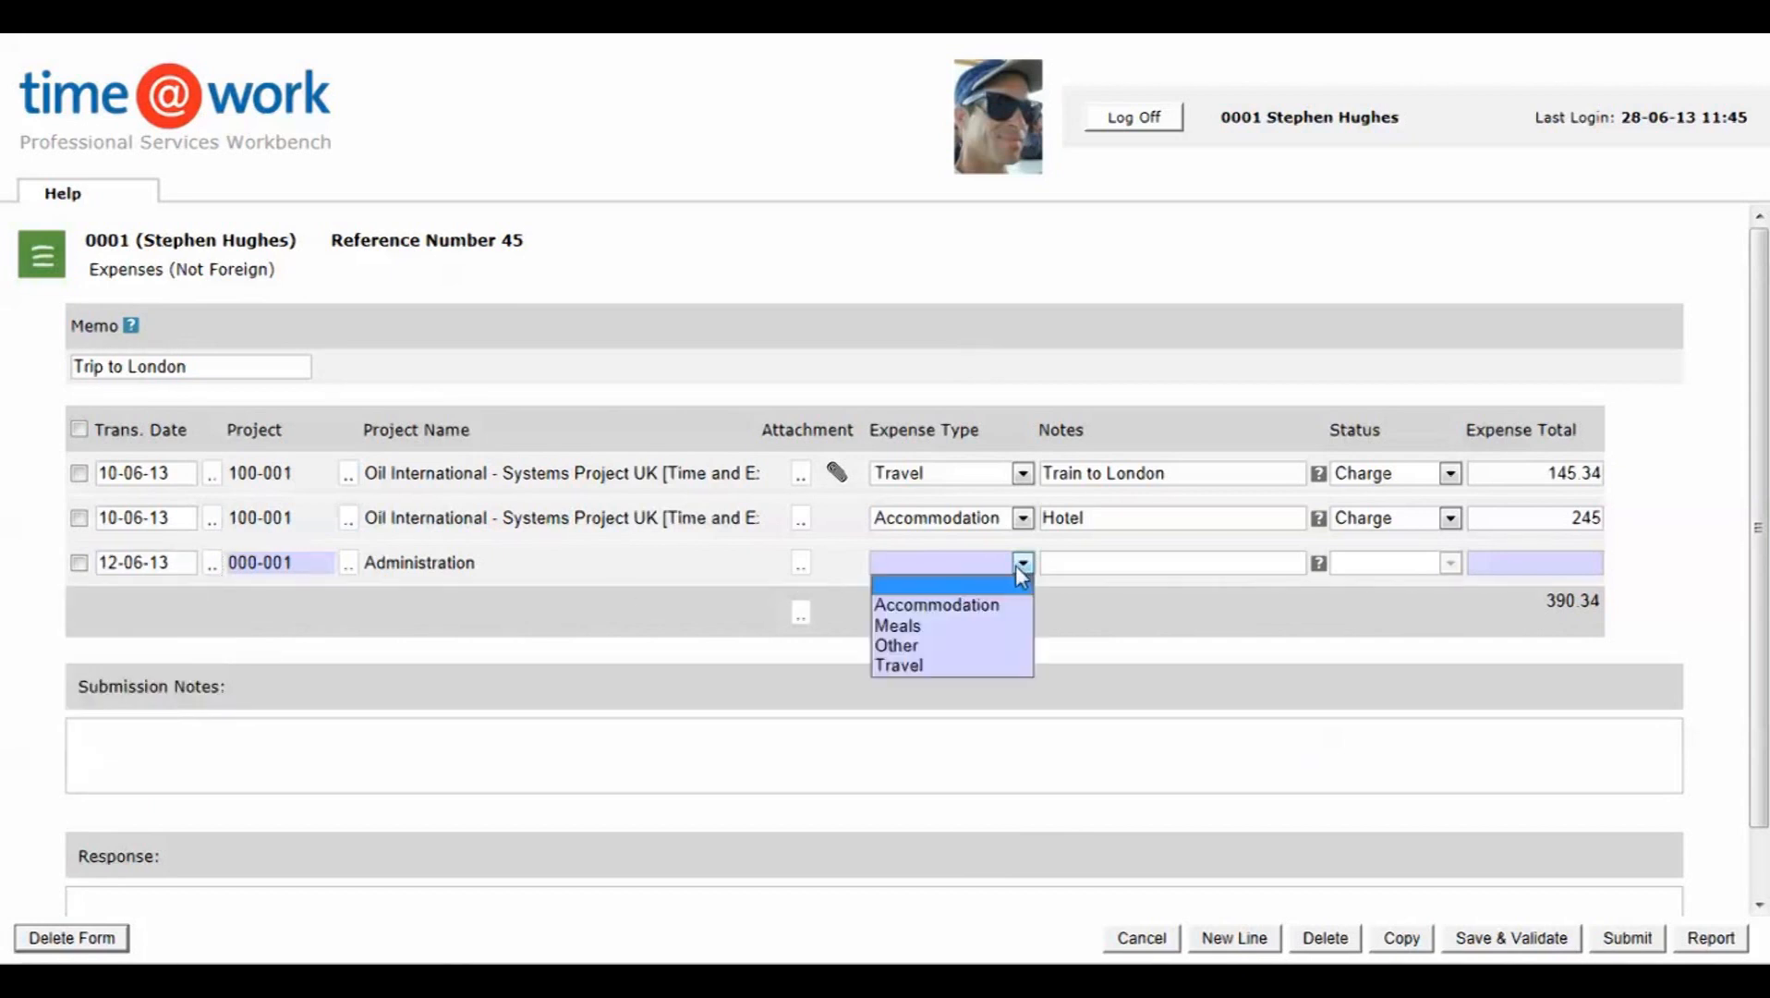
pyautogui.click(905, 623)
pyautogui.click(1108, 564)
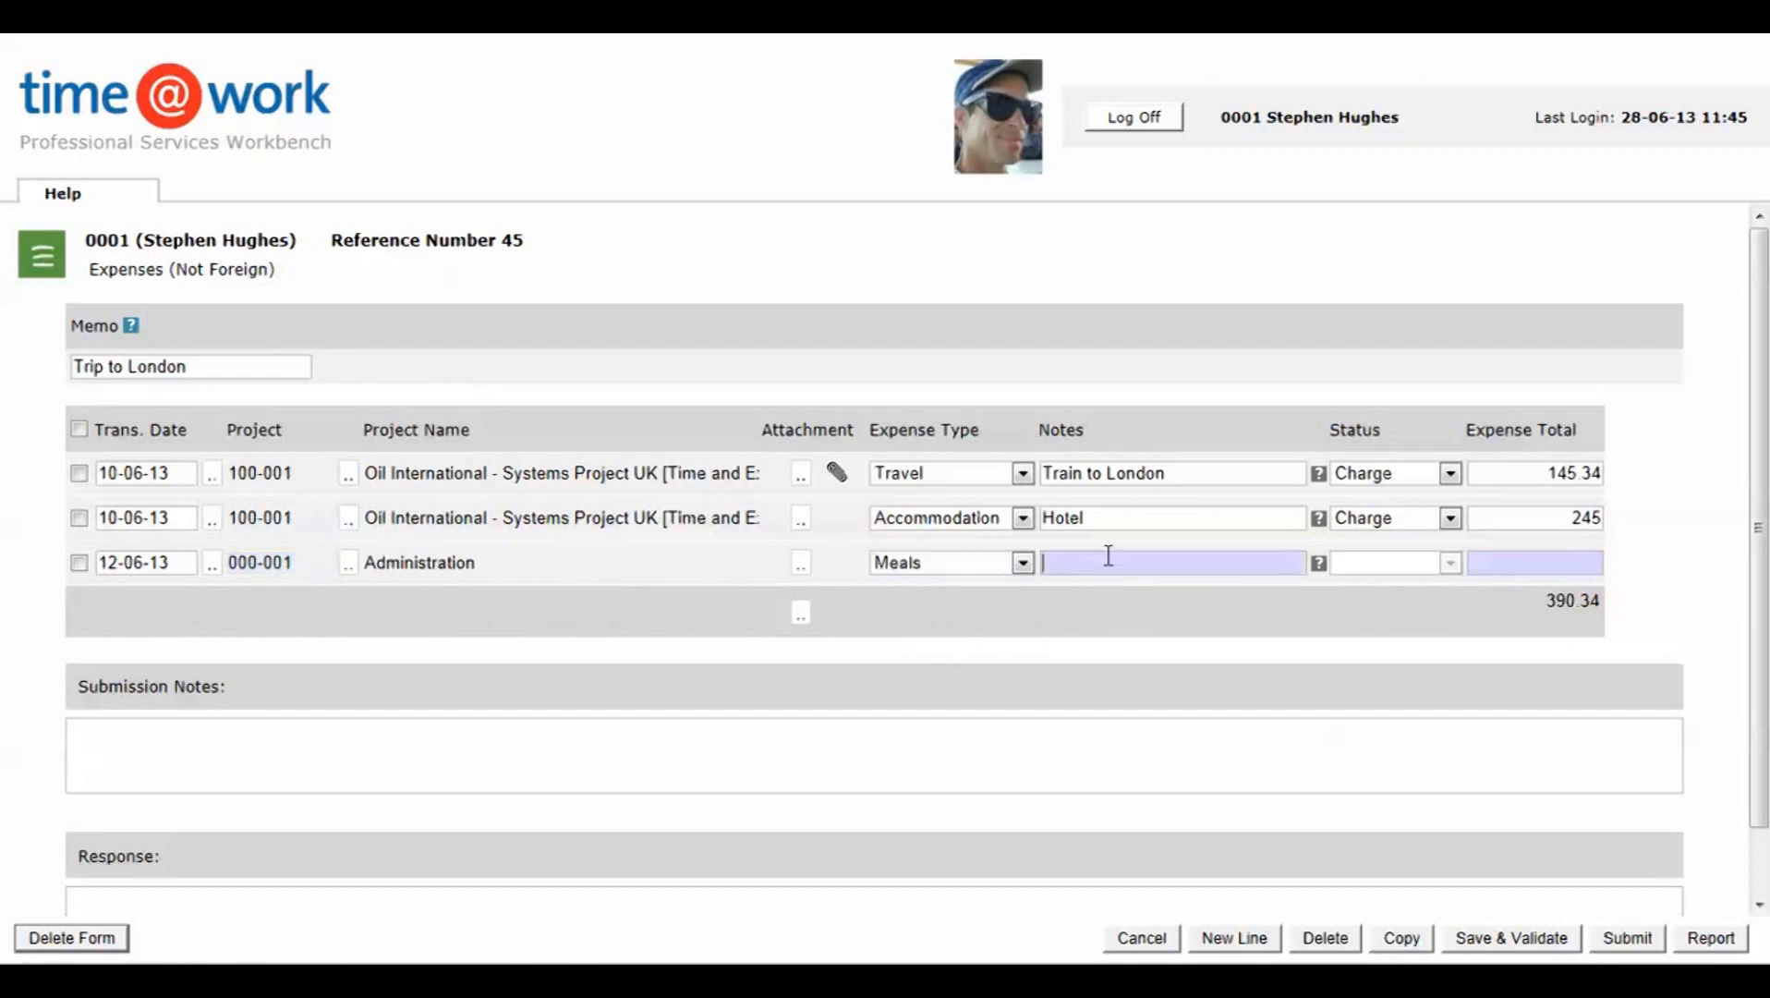
pyautogui.write('Lunch')
pyautogui.click(1451, 562)
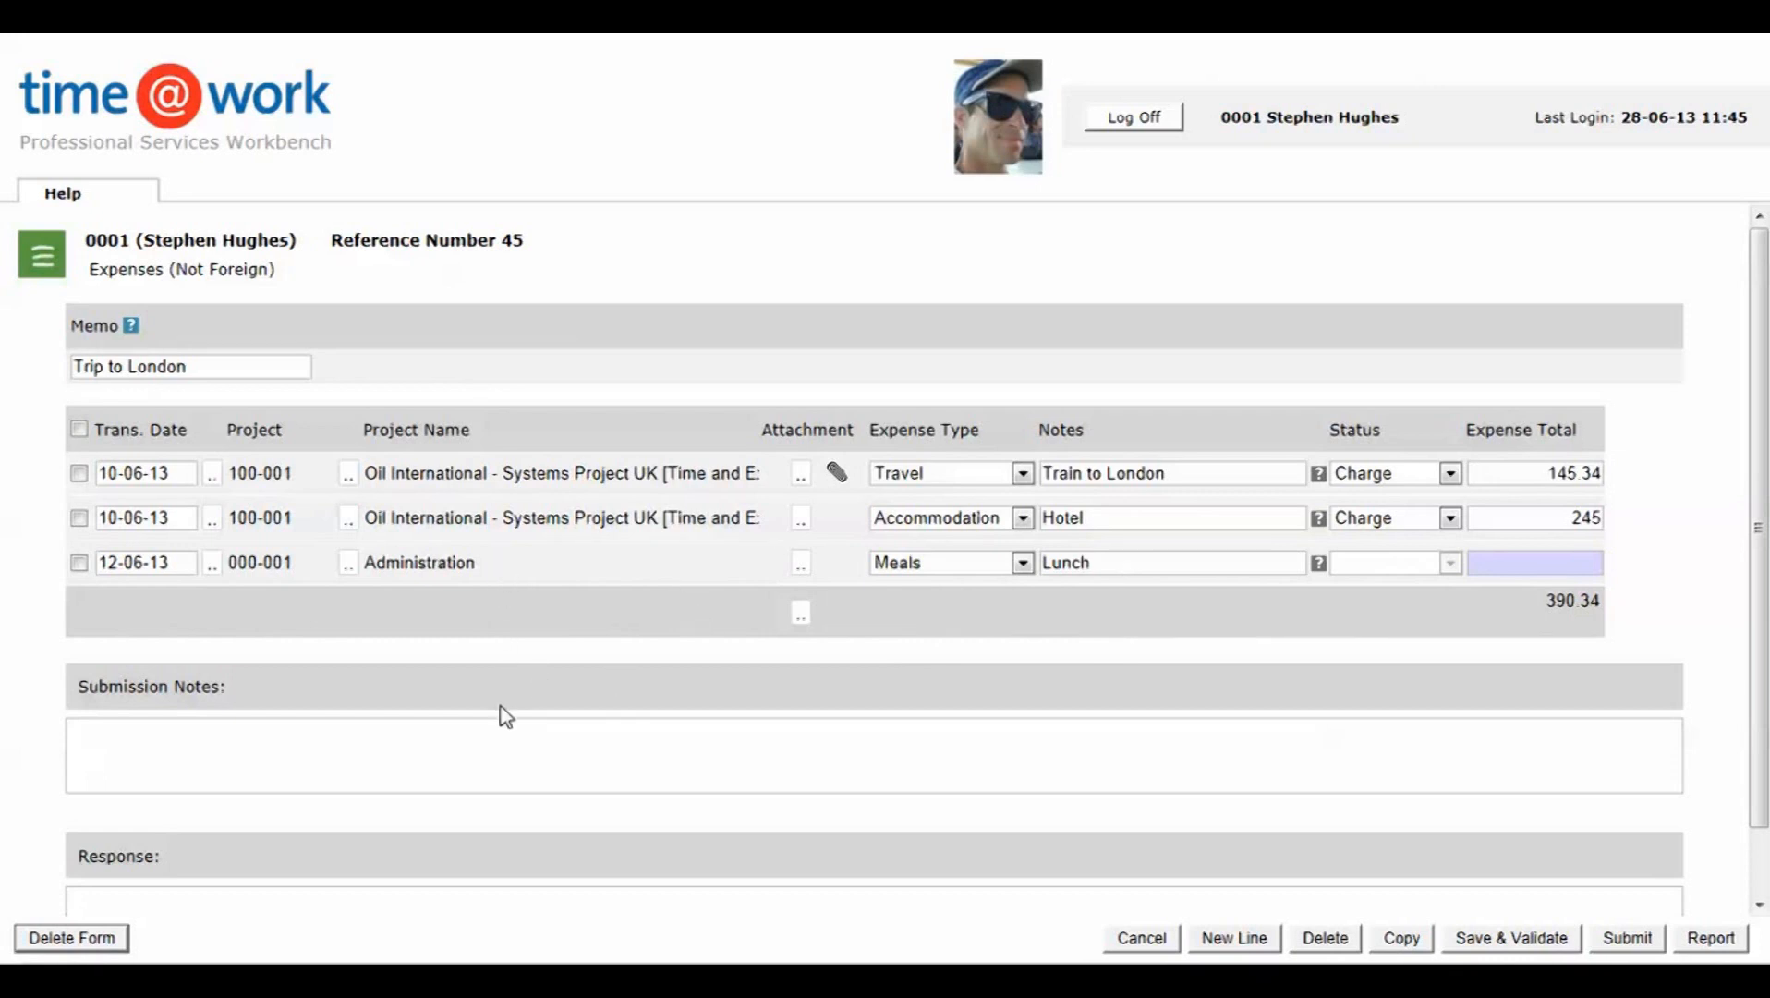
# Step: Set the Lunch line's expense total to 34, then save and validate the form
pyautogui.click(1519, 566)
pyautogui.write('34')
pyautogui.click(1505, 937)
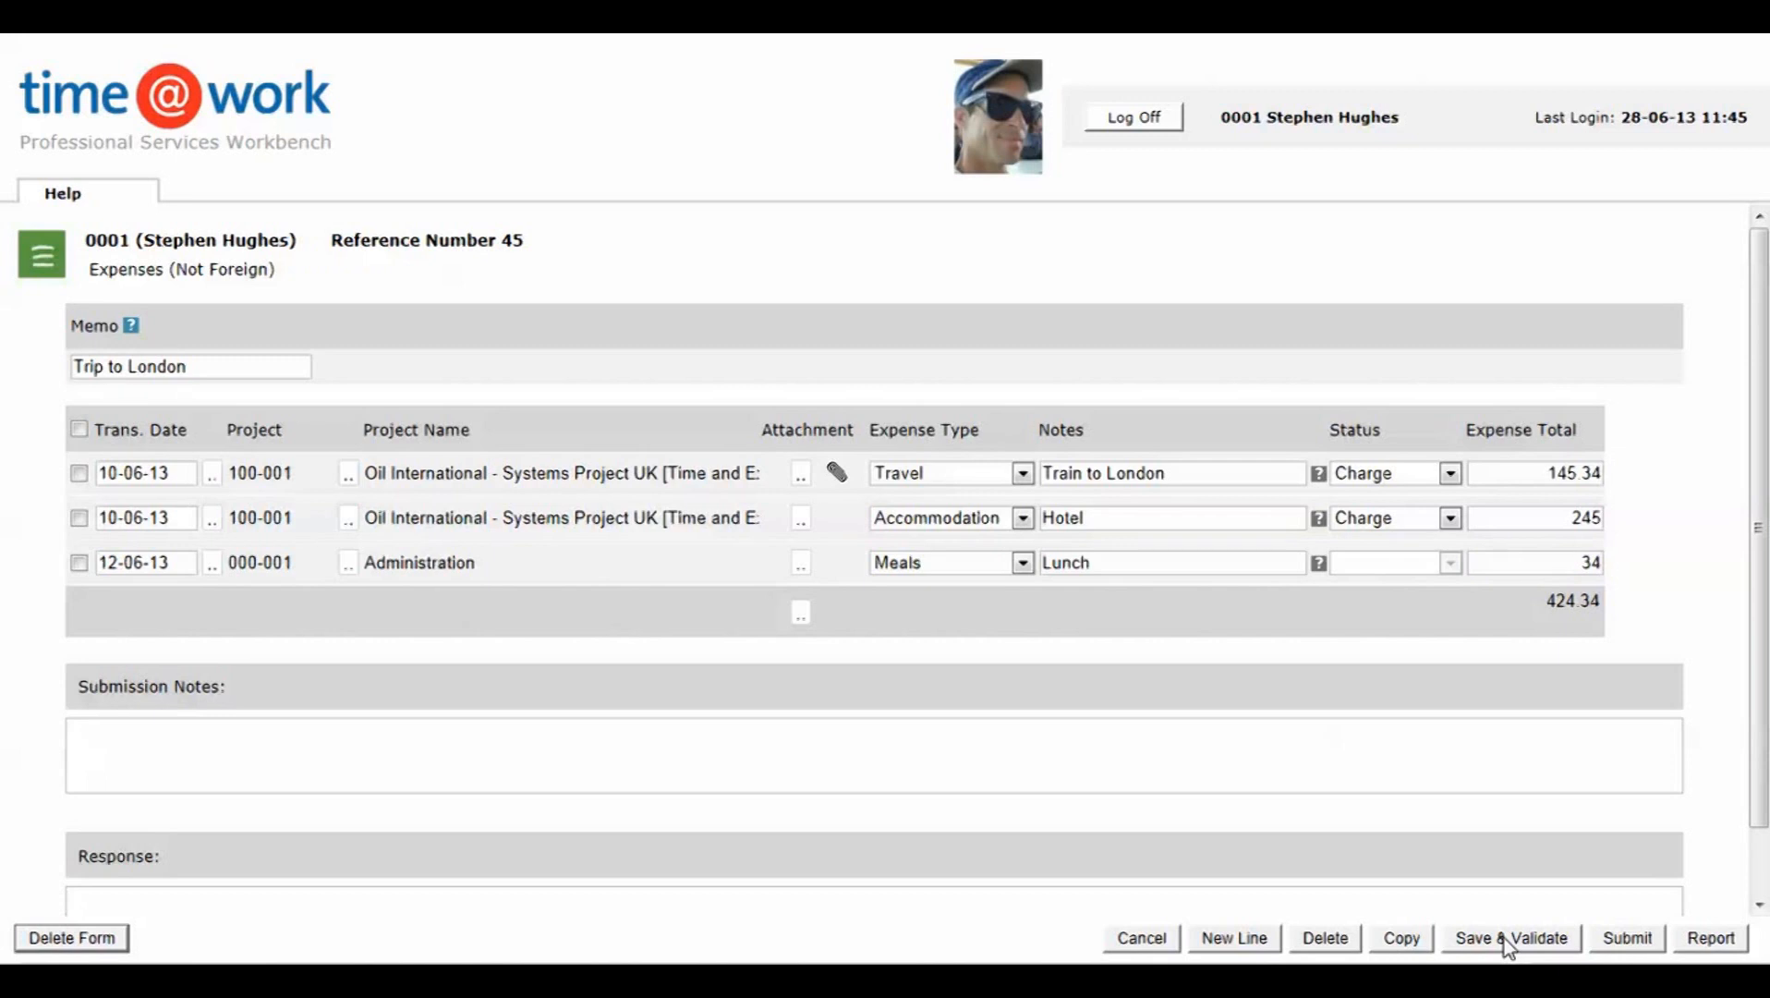
# Step: Submit the completed Trip to London expense form, then log in with the authoriser's login name and password
pyautogui.click(1628, 939)
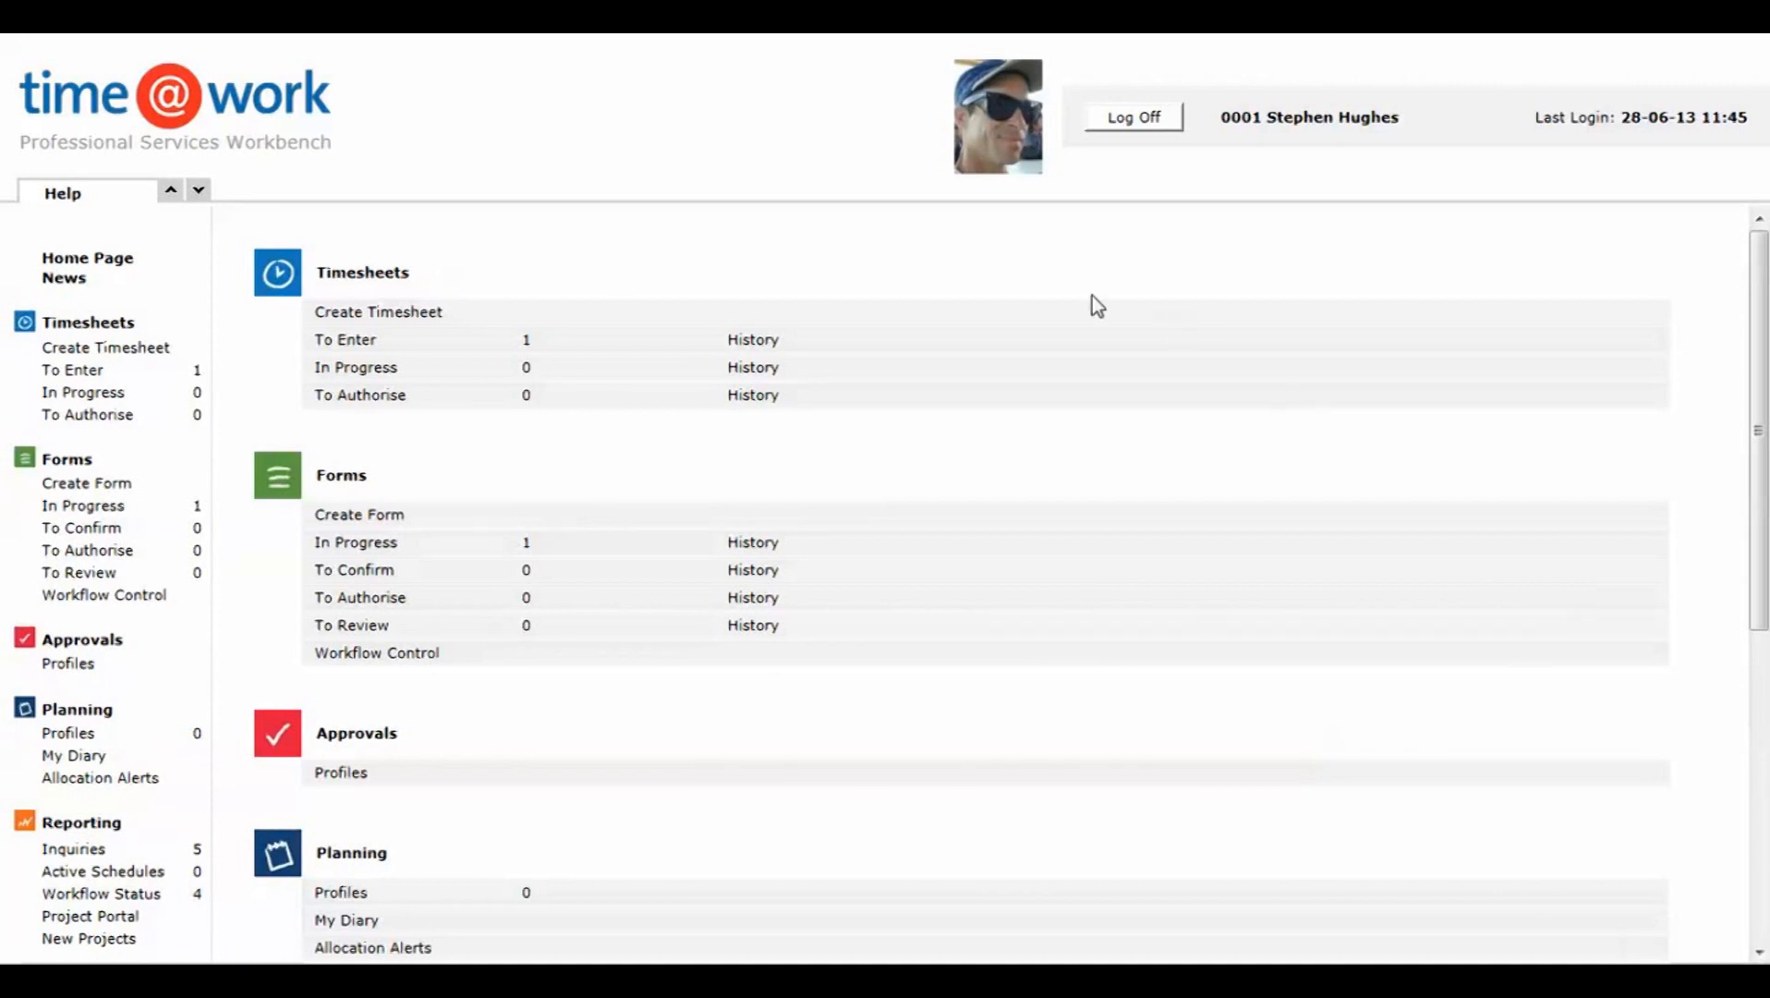
pyautogui.click(1133, 117)
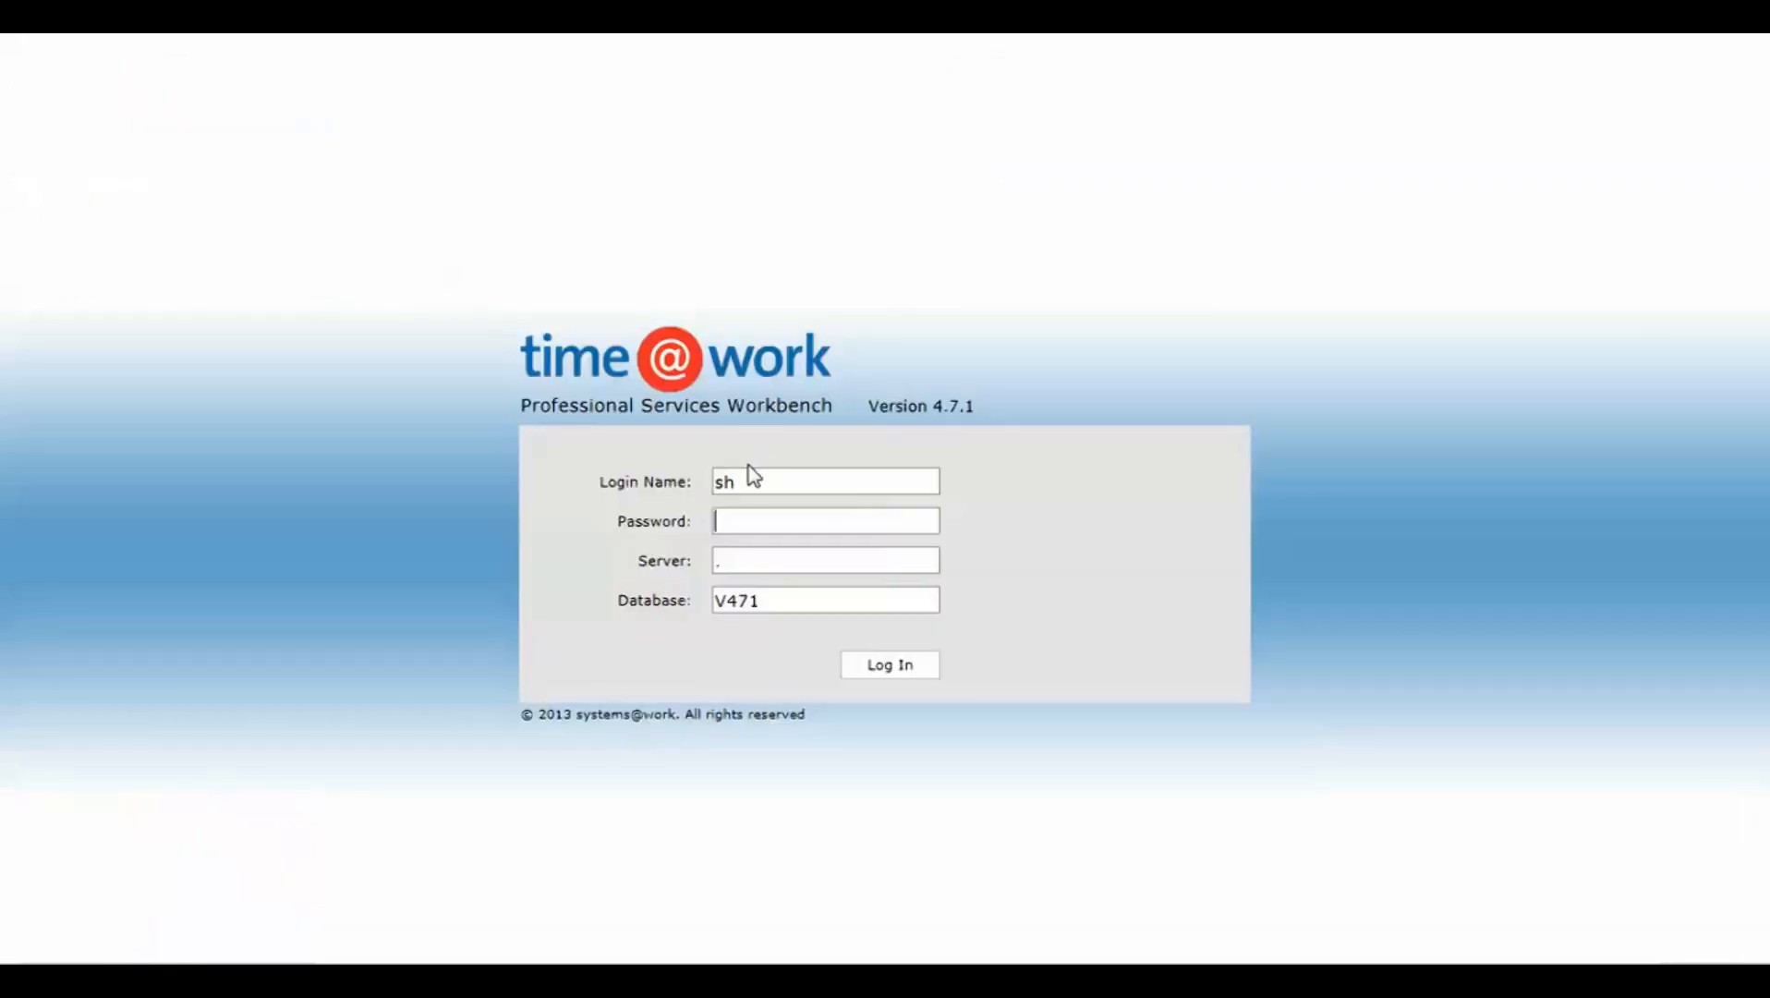
pyautogui.moveTo(750, 478); pyautogui.dragTo(665, 504)
pyautogui.write('ss')
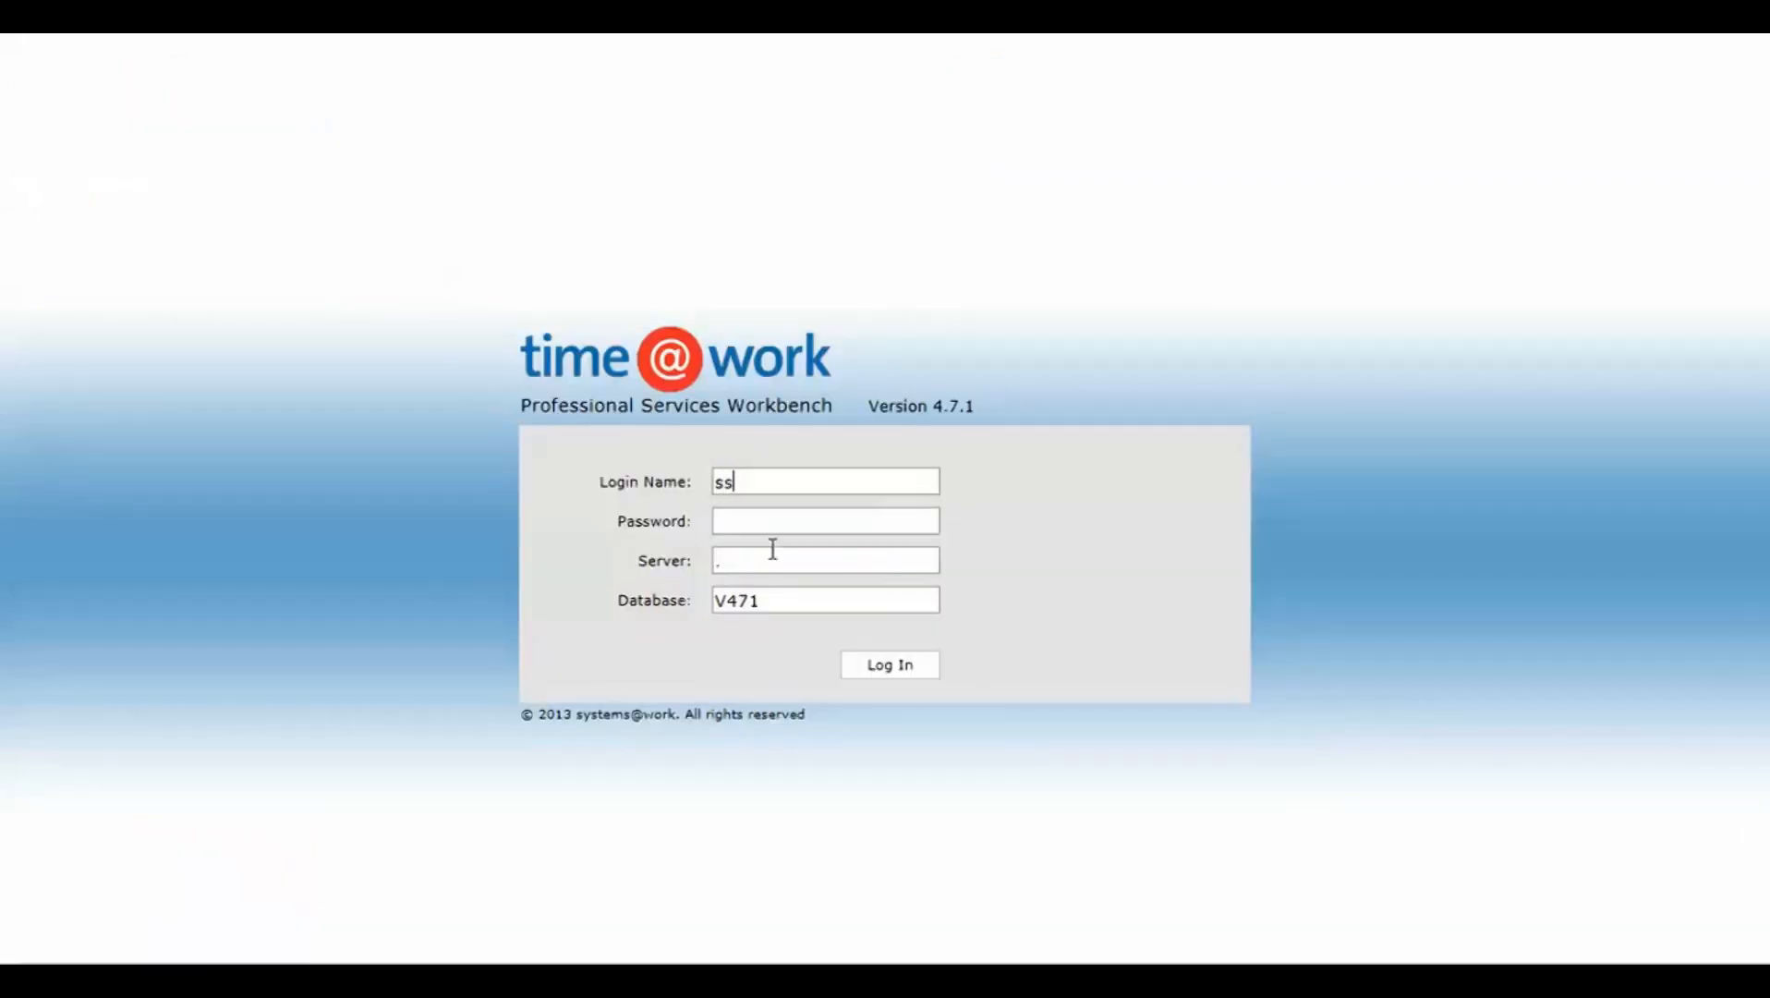
pyautogui.click(751, 525)
pyautogui.write('ss')
pyautogui.click(892, 667)
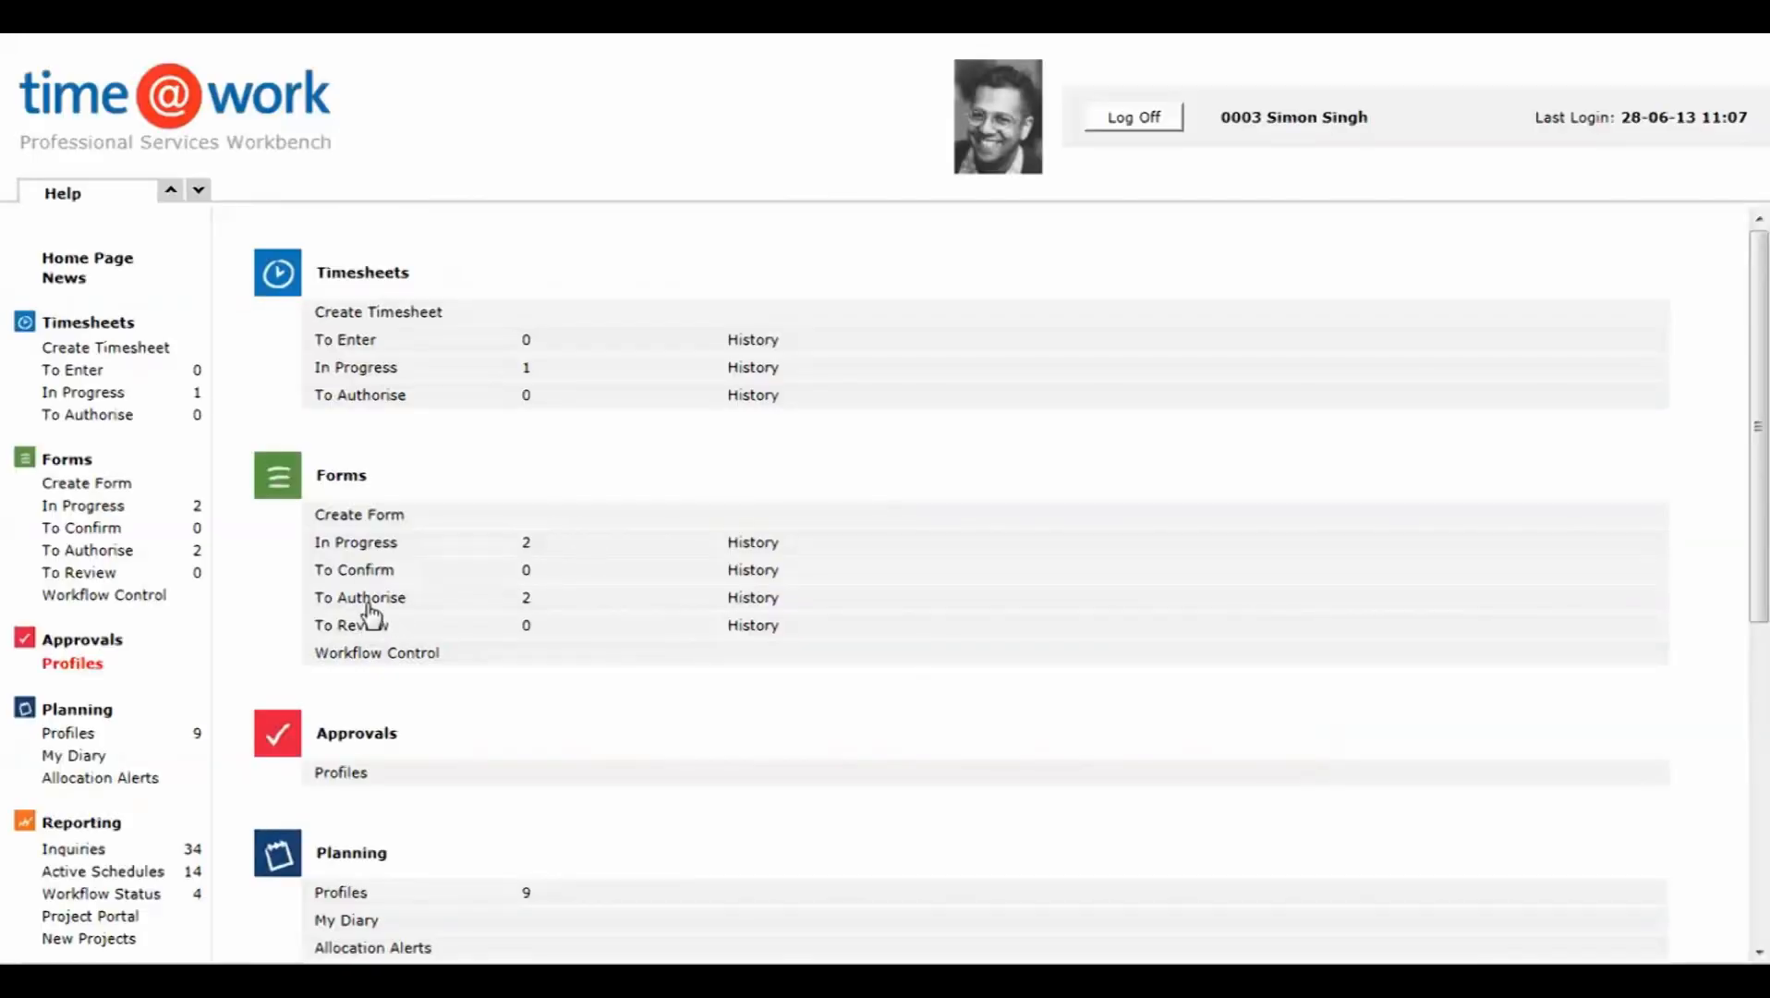
# Step: Open the Trip to London form from the list of forms to authorise
pyautogui.click(372, 601)
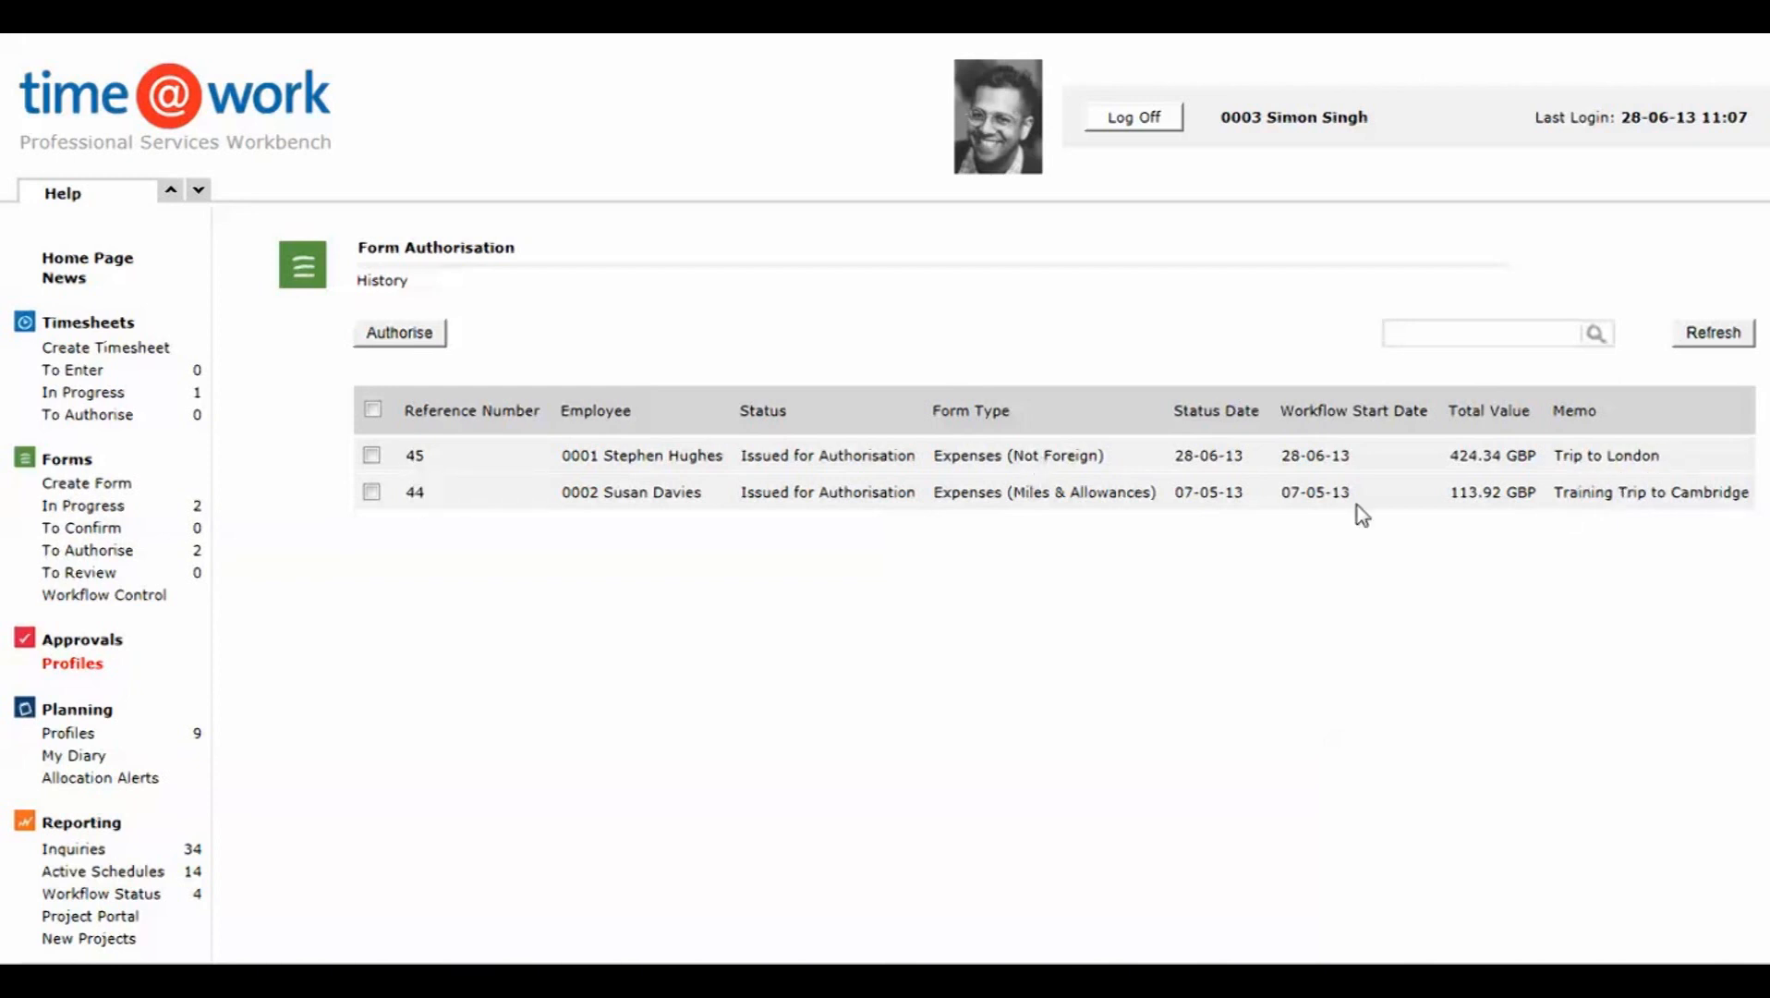
pyautogui.click(415, 456)
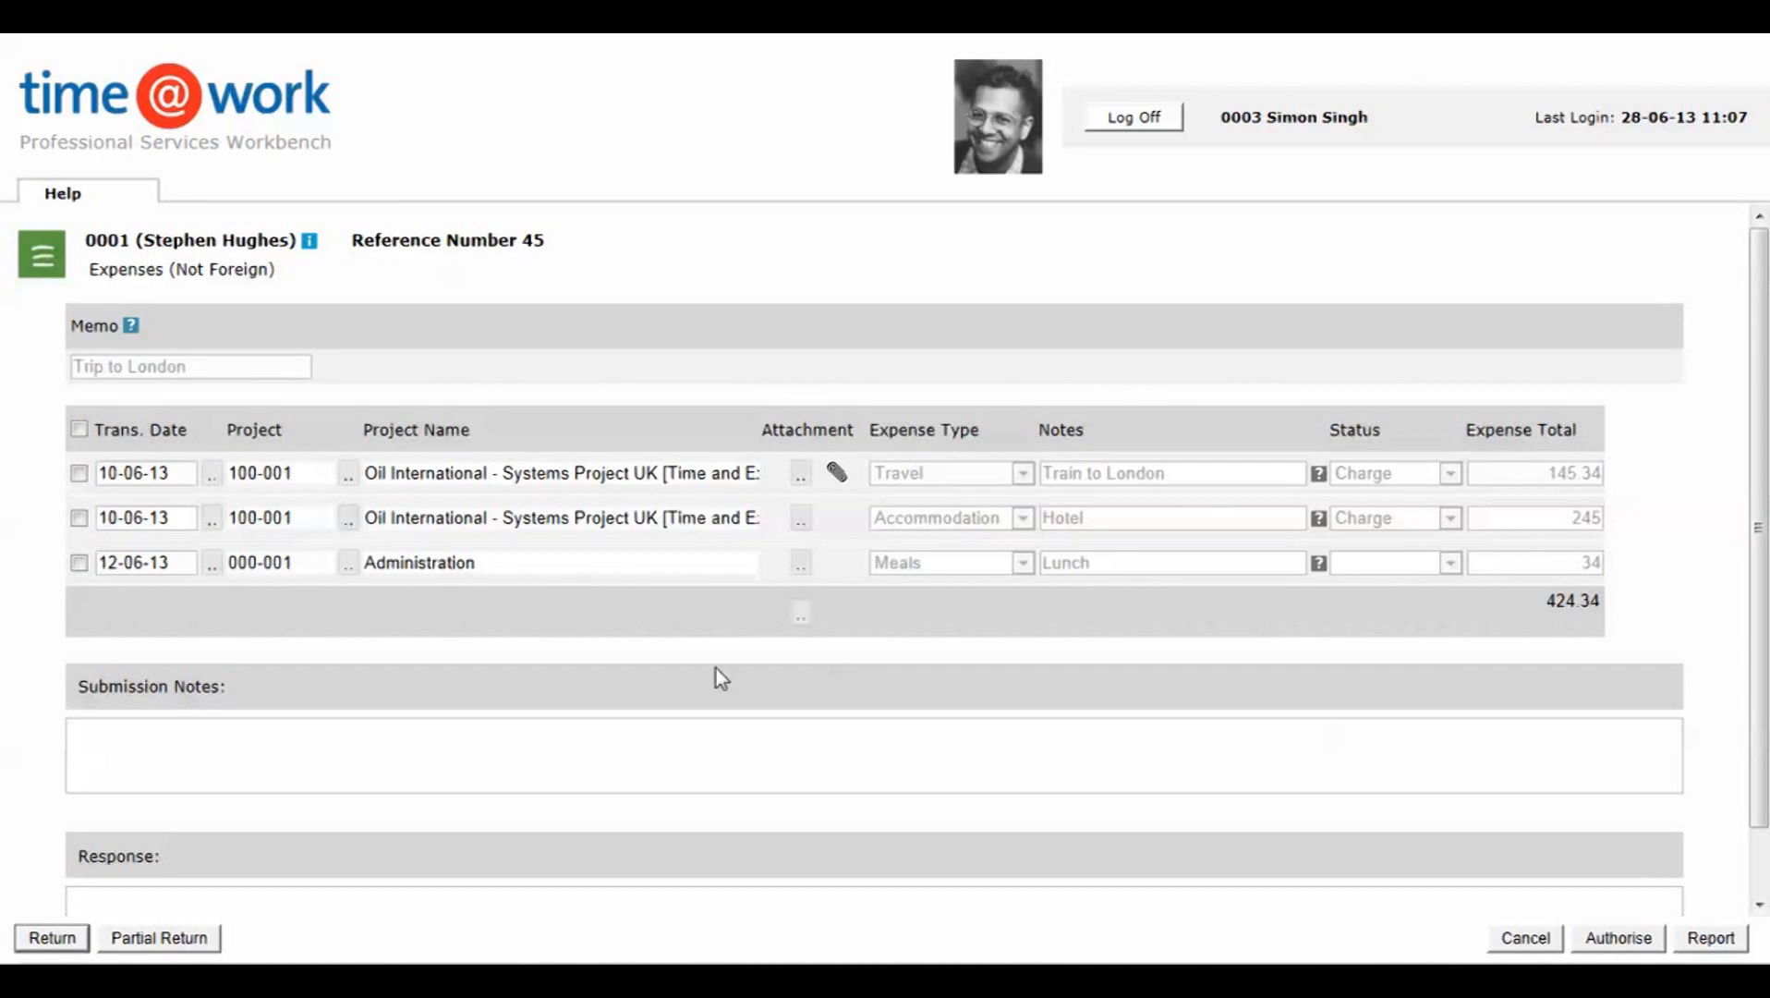
pyautogui.click(158, 738)
pyautogui.write('Utterly unacceptable')
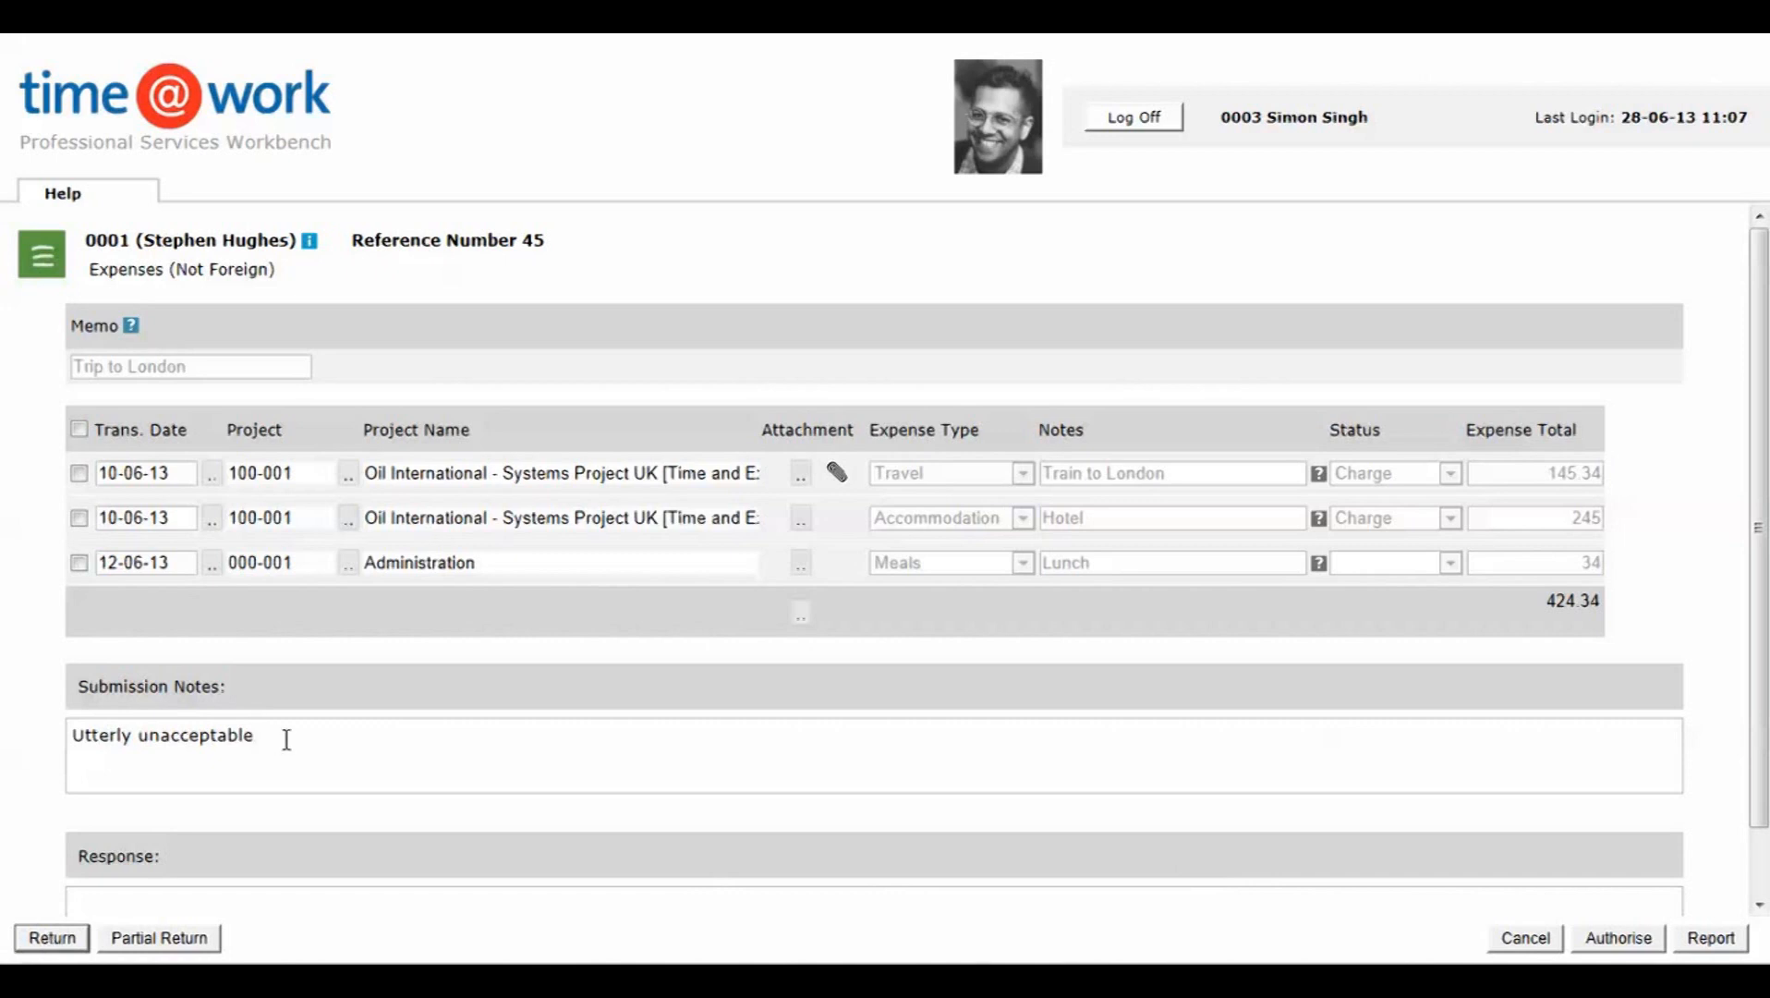
pyautogui.click(80, 518)
pyautogui.moveTo(264, 735); pyautogui.dragTo(44, 735)
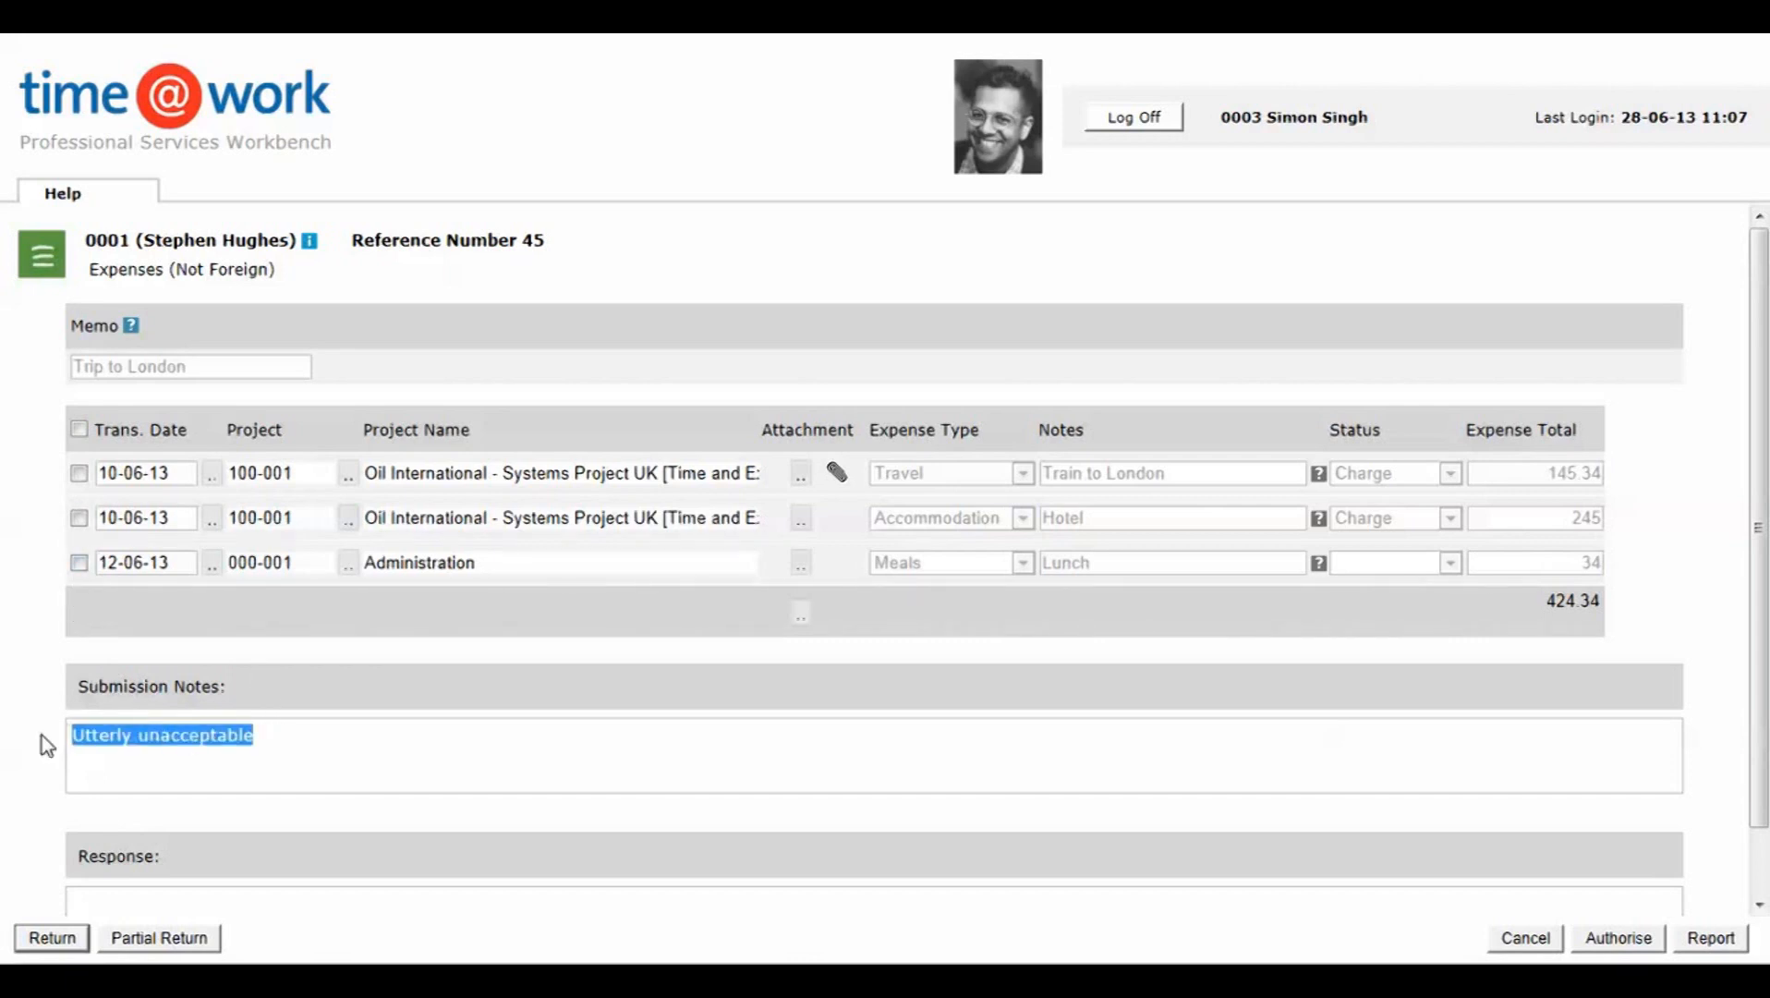
pyautogui.press('BackSpace')
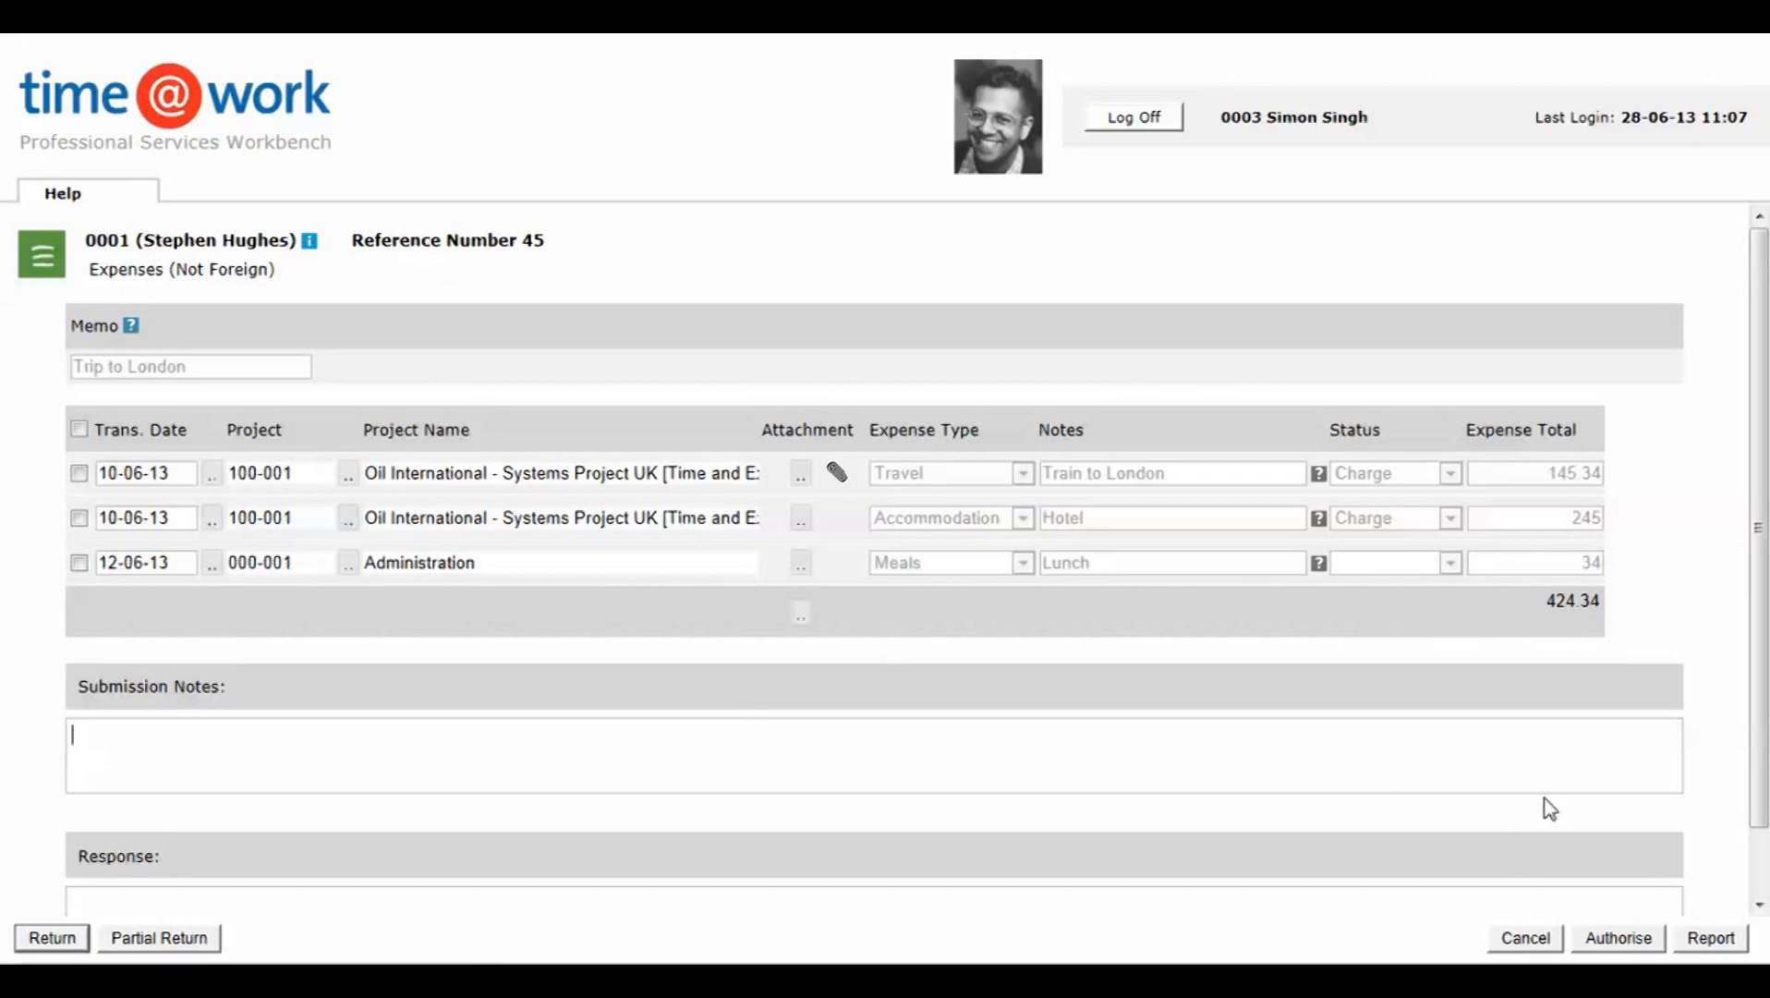
# Step: Authorise the Trip to London form, then log in with the reviewer's login name and password
pyautogui.click(1612, 938)
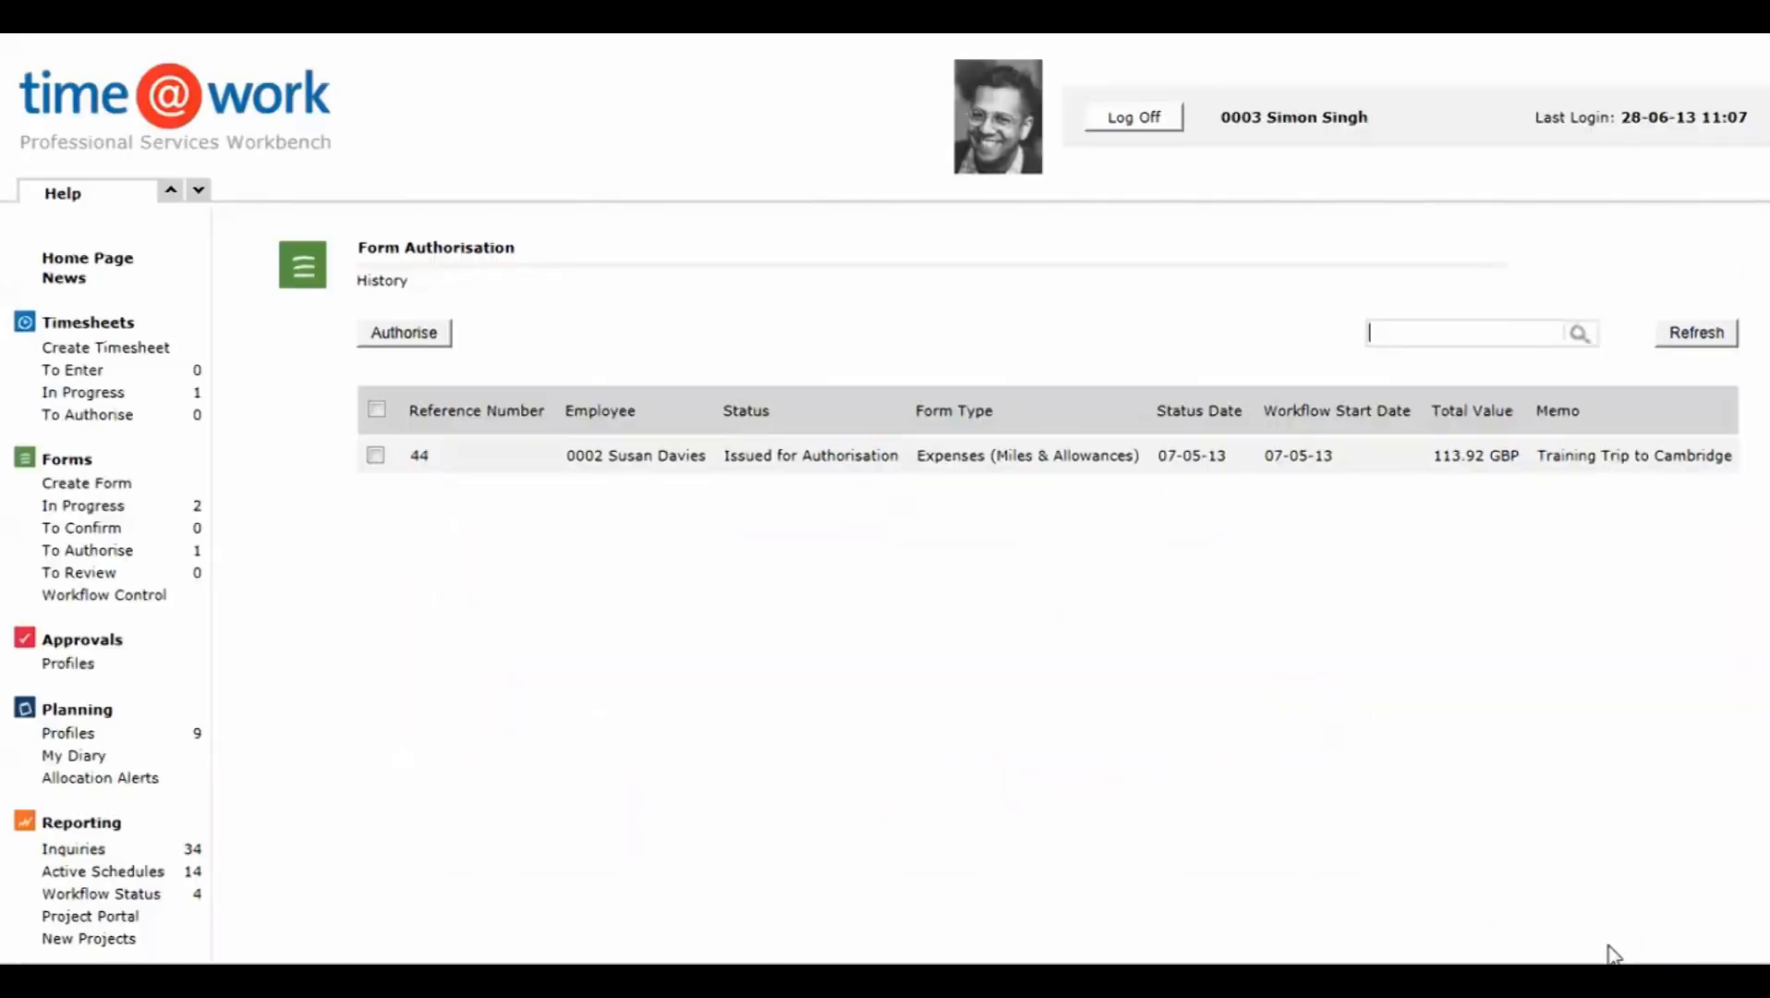
pyautogui.click(1133, 120)
pyautogui.moveTo(750, 490); pyautogui.dragTo(668, 488)
pyautogui.write('ma')
pyautogui.click(762, 521)
pyautogui.write('ma')
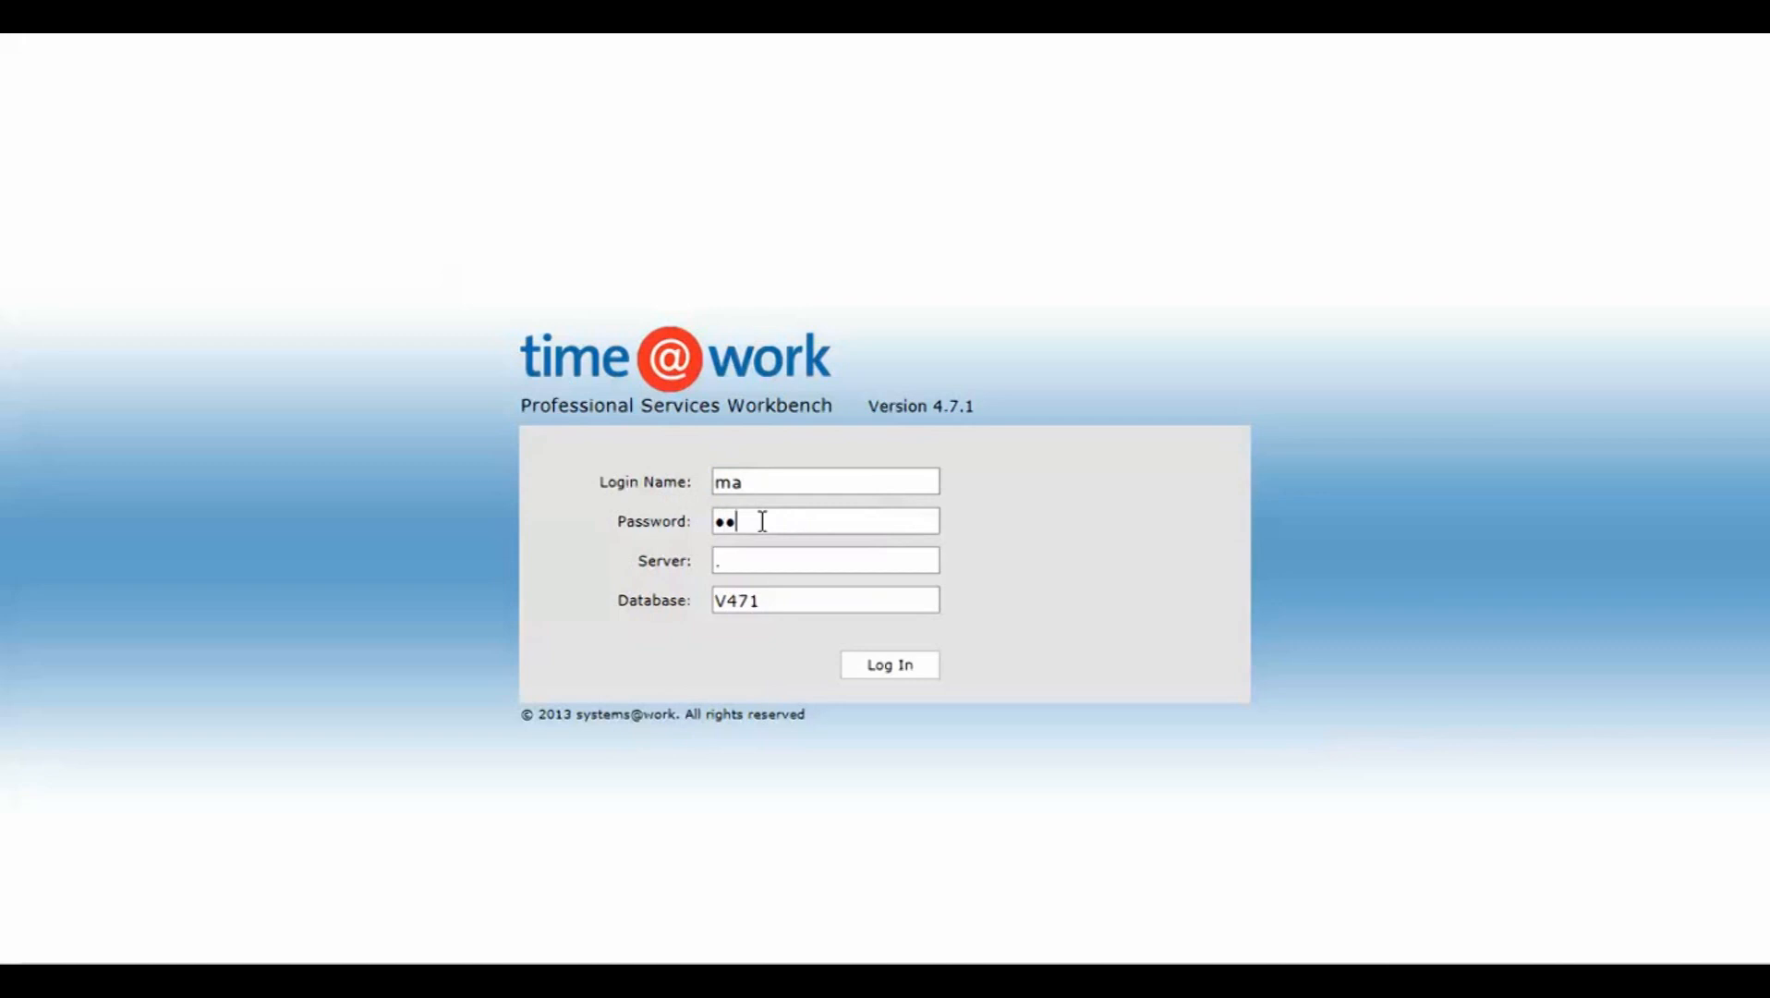
pyautogui.click(893, 668)
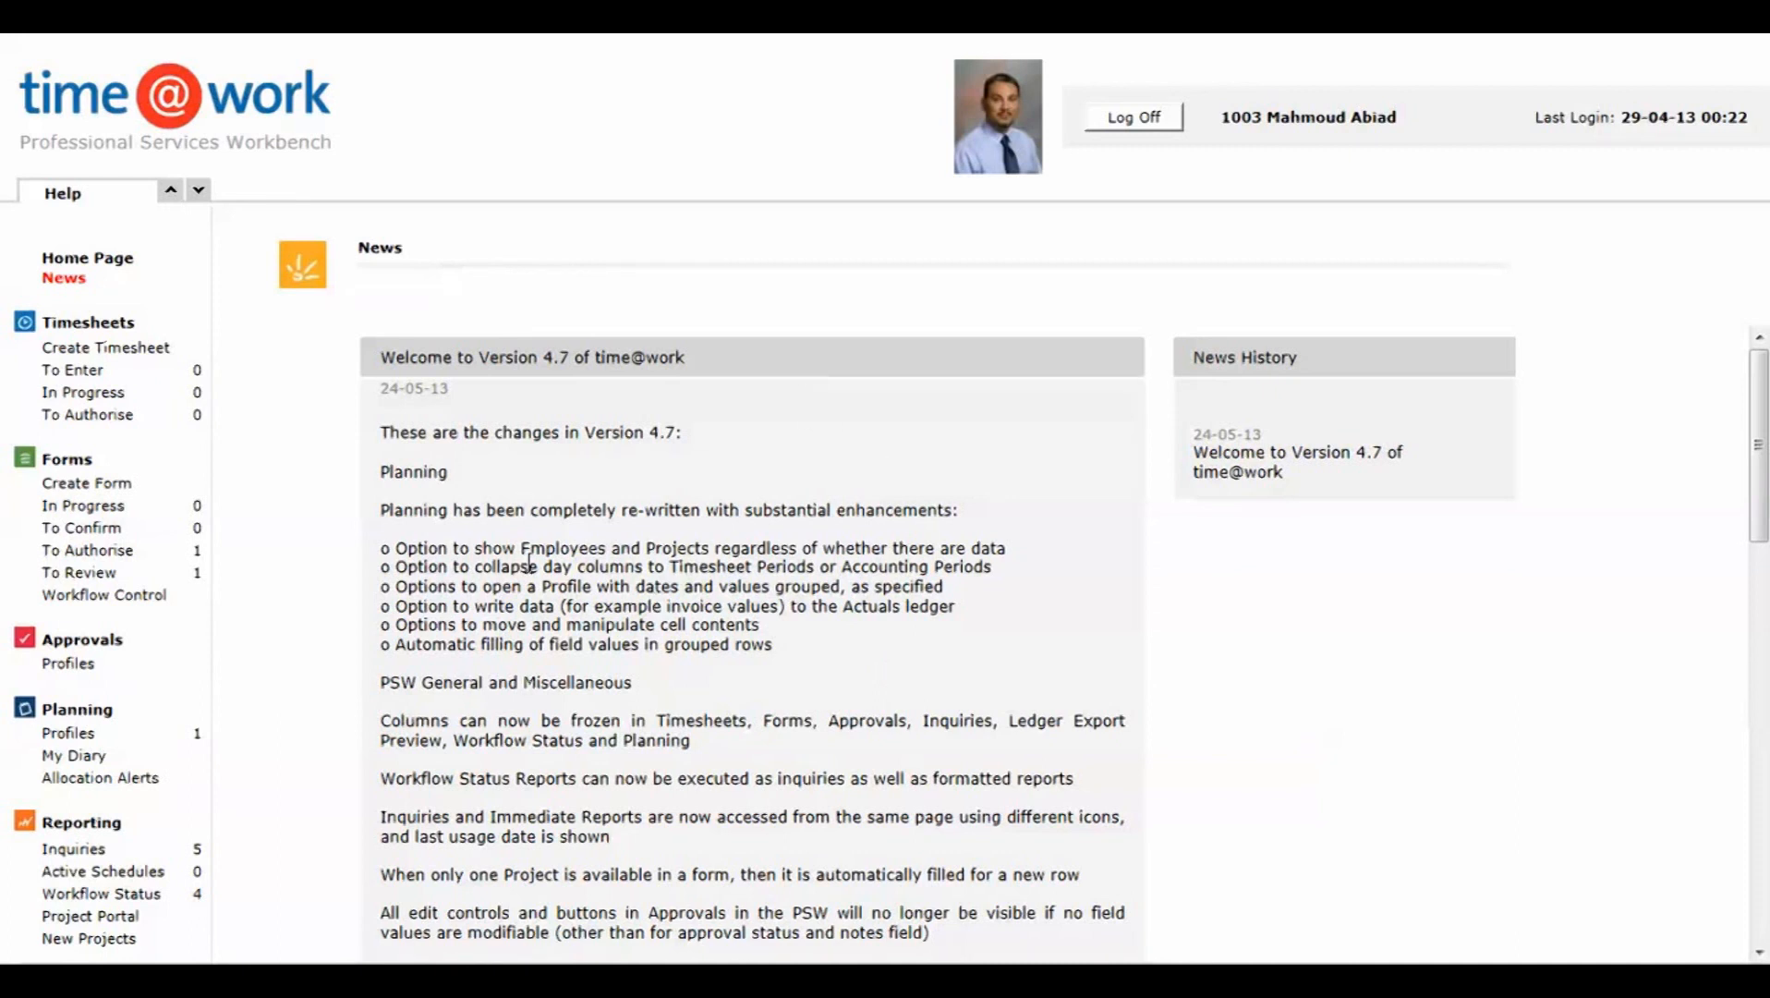
# Step: In the Trip to London form awaiting review, set the Train to London line's expense tax to 23, then save and validate
pyautogui.click(91, 573)
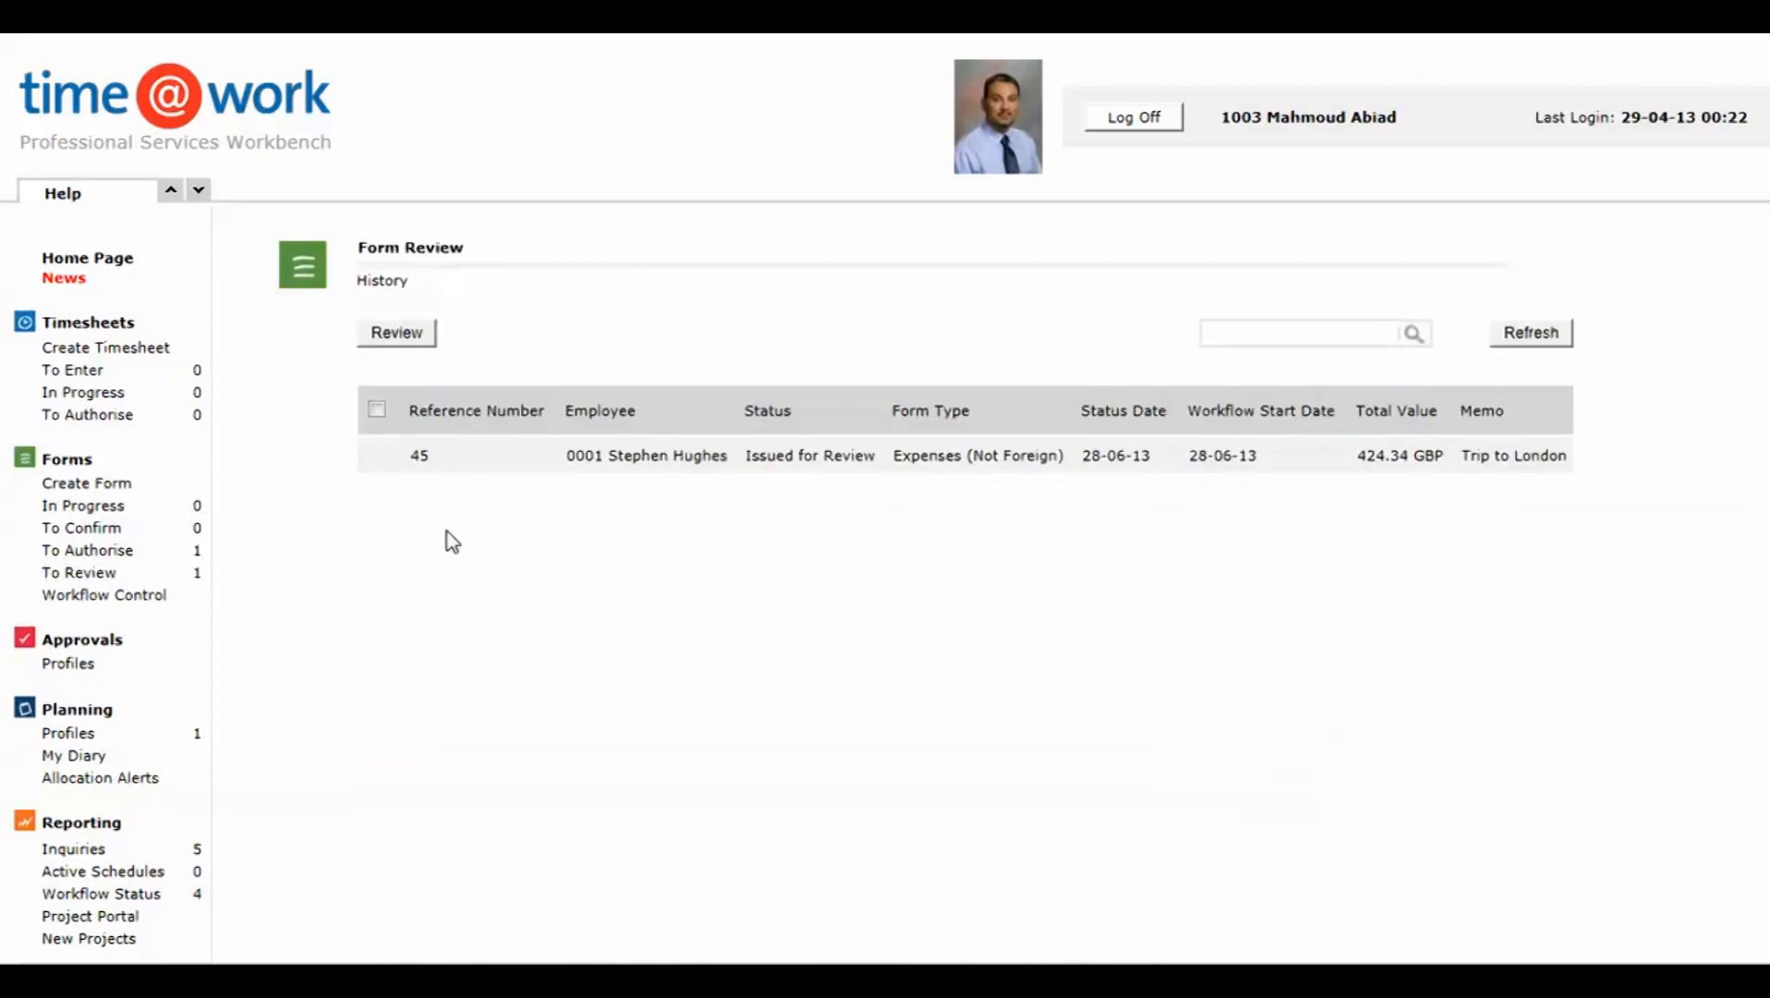
pyautogui.click(420, 454)
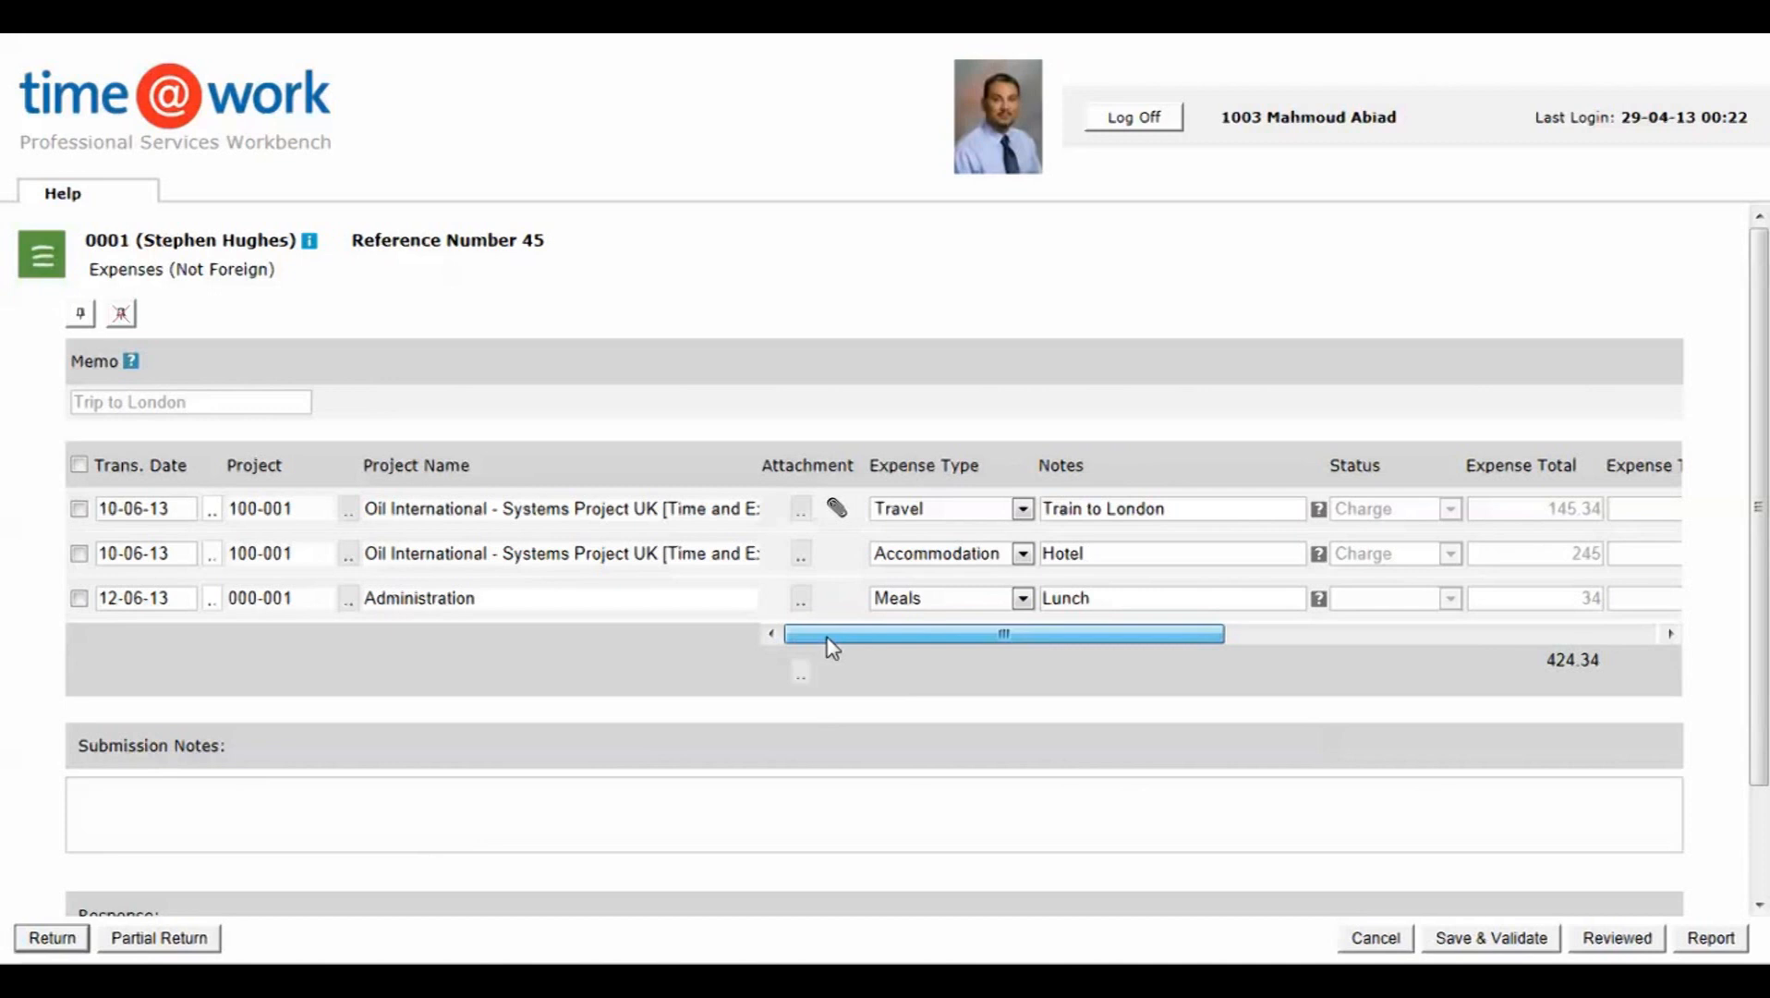
pyautogui.moveTo(827, 638); pyautogui.dragTo(769, 652)
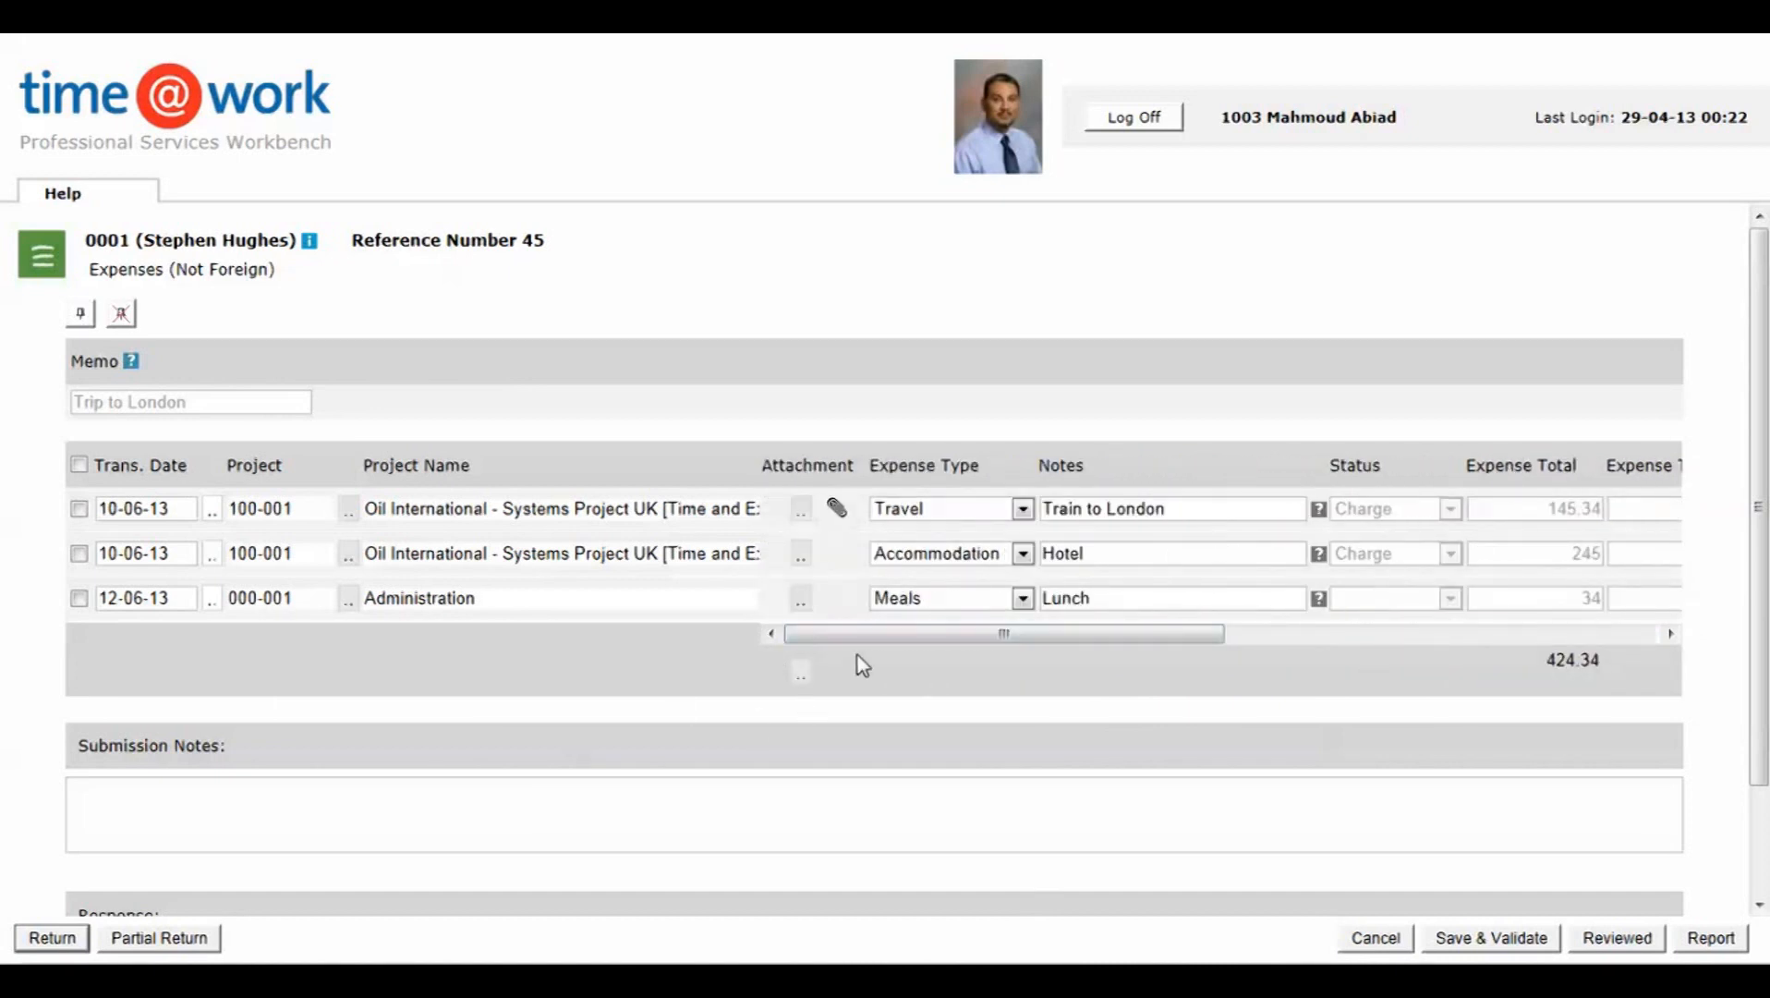
pyautogui.moveTo(851, 644); pyautogui.dragTo(1094, 655)
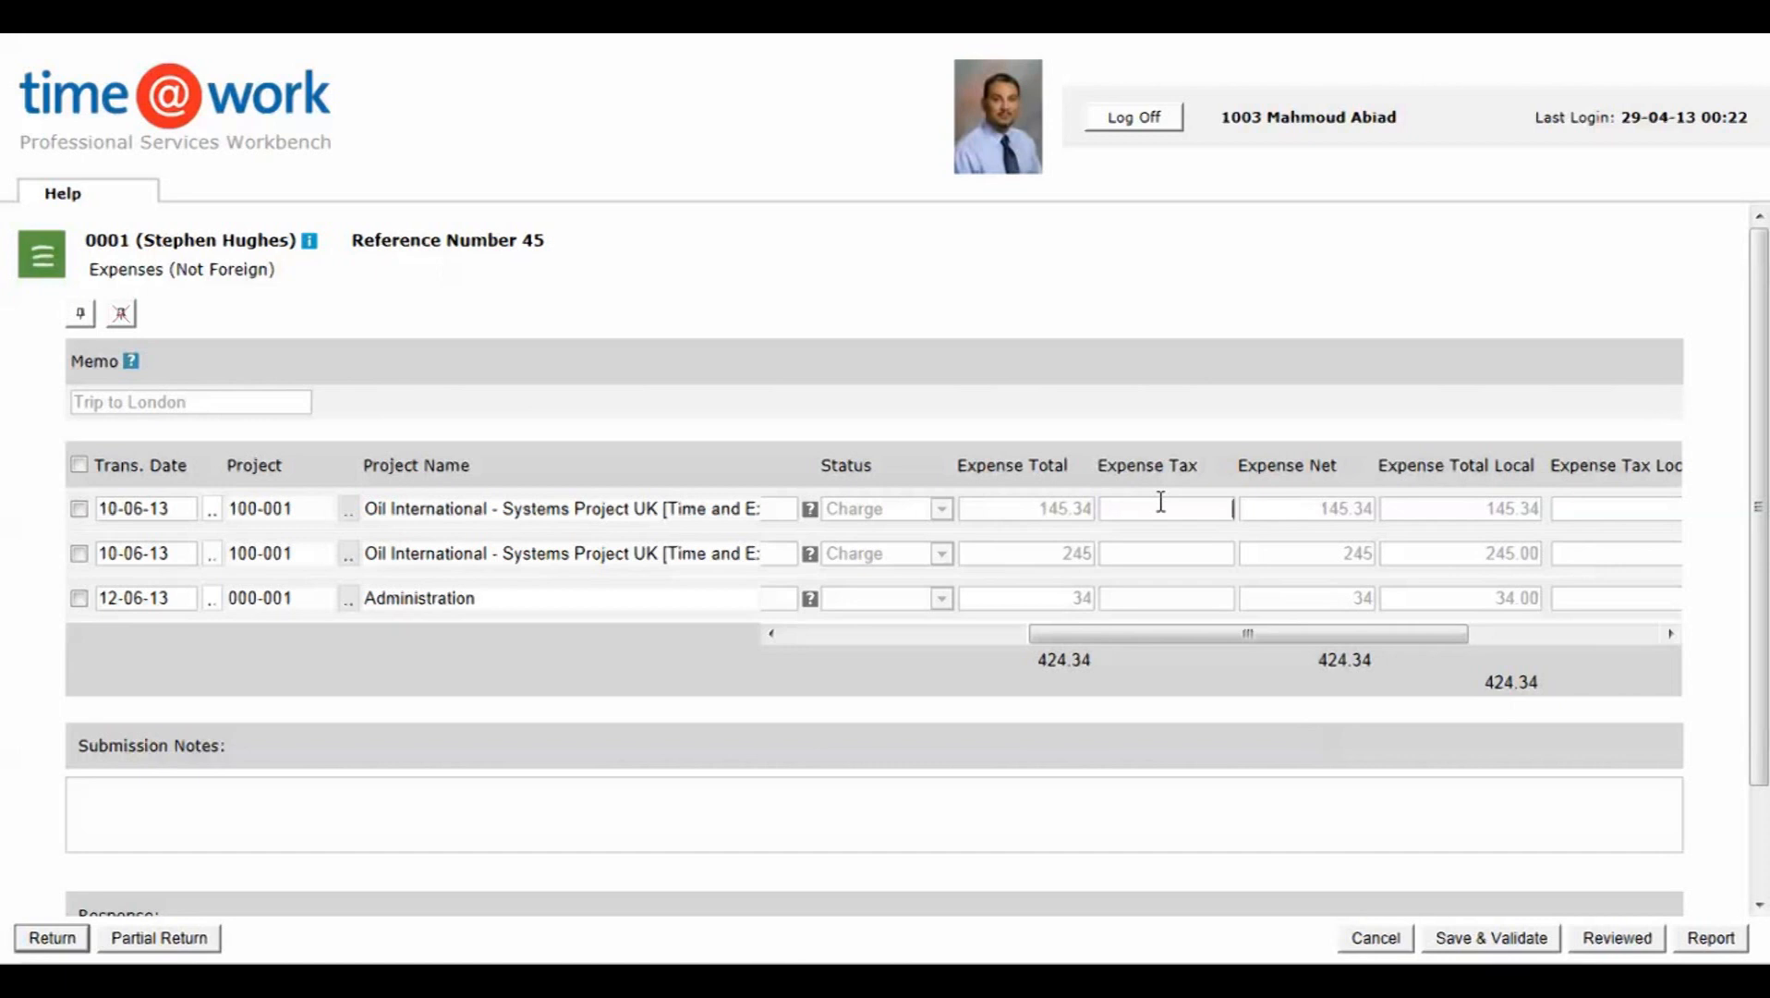
pyautogui.write('23')
pyautogui.click(1484, 940)
# Step: Examine the tax, net and local amounts of the expense lines and the expense account options of the travel line
pyautogui.moveTo(1215, 636); pyautogui.dragTo(1244, 637)
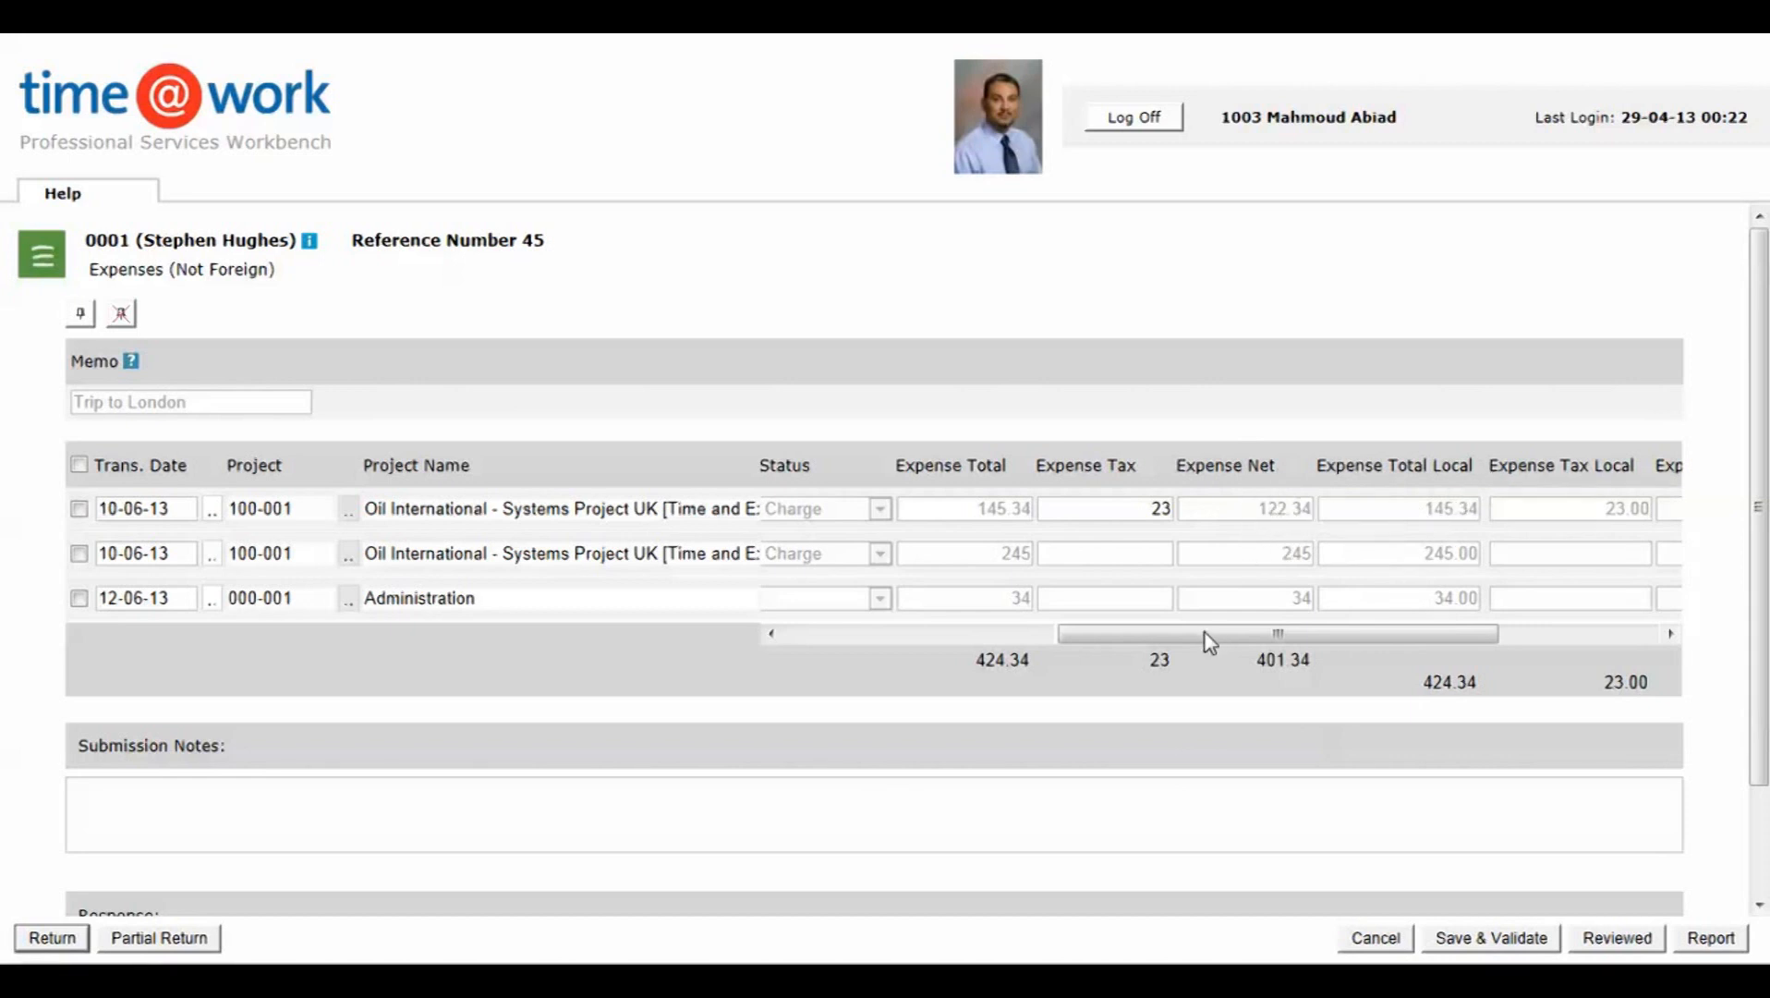
pyautogui.moveTo(1186, 634); pyautogui.dragTo(1076, 647)
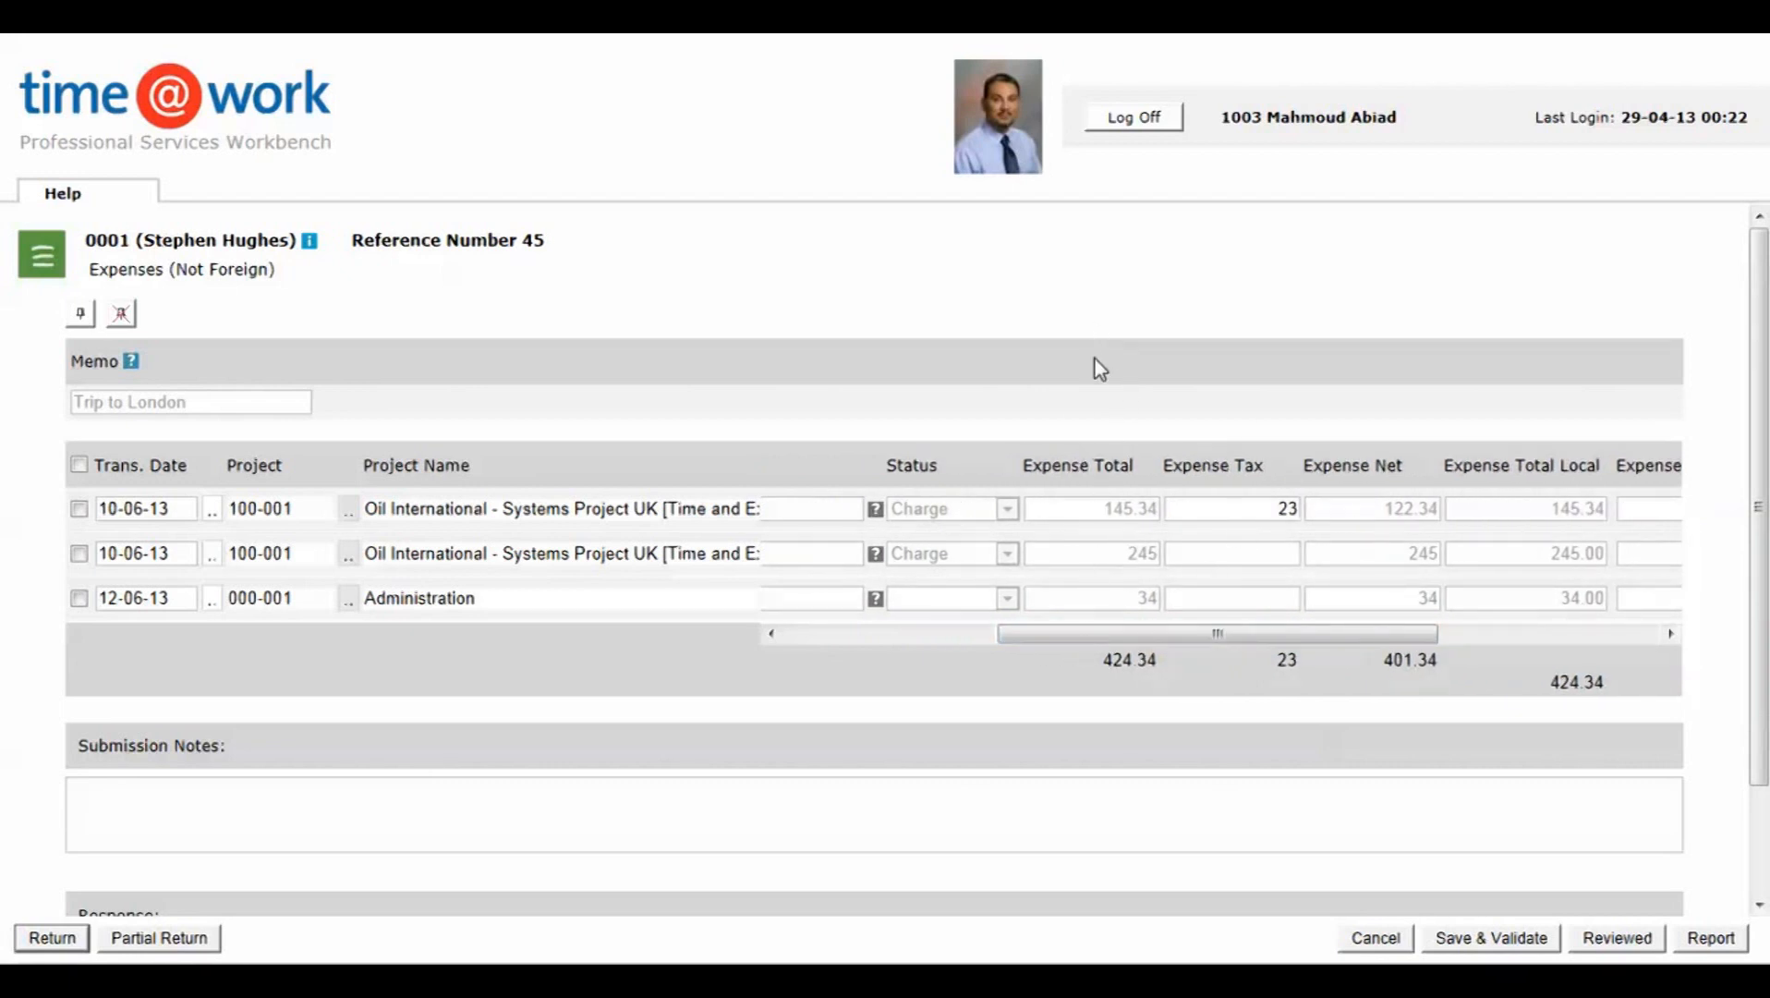
pyautogui.moveTo(1187, 637); pyautogui.dragTo(1237, 638)
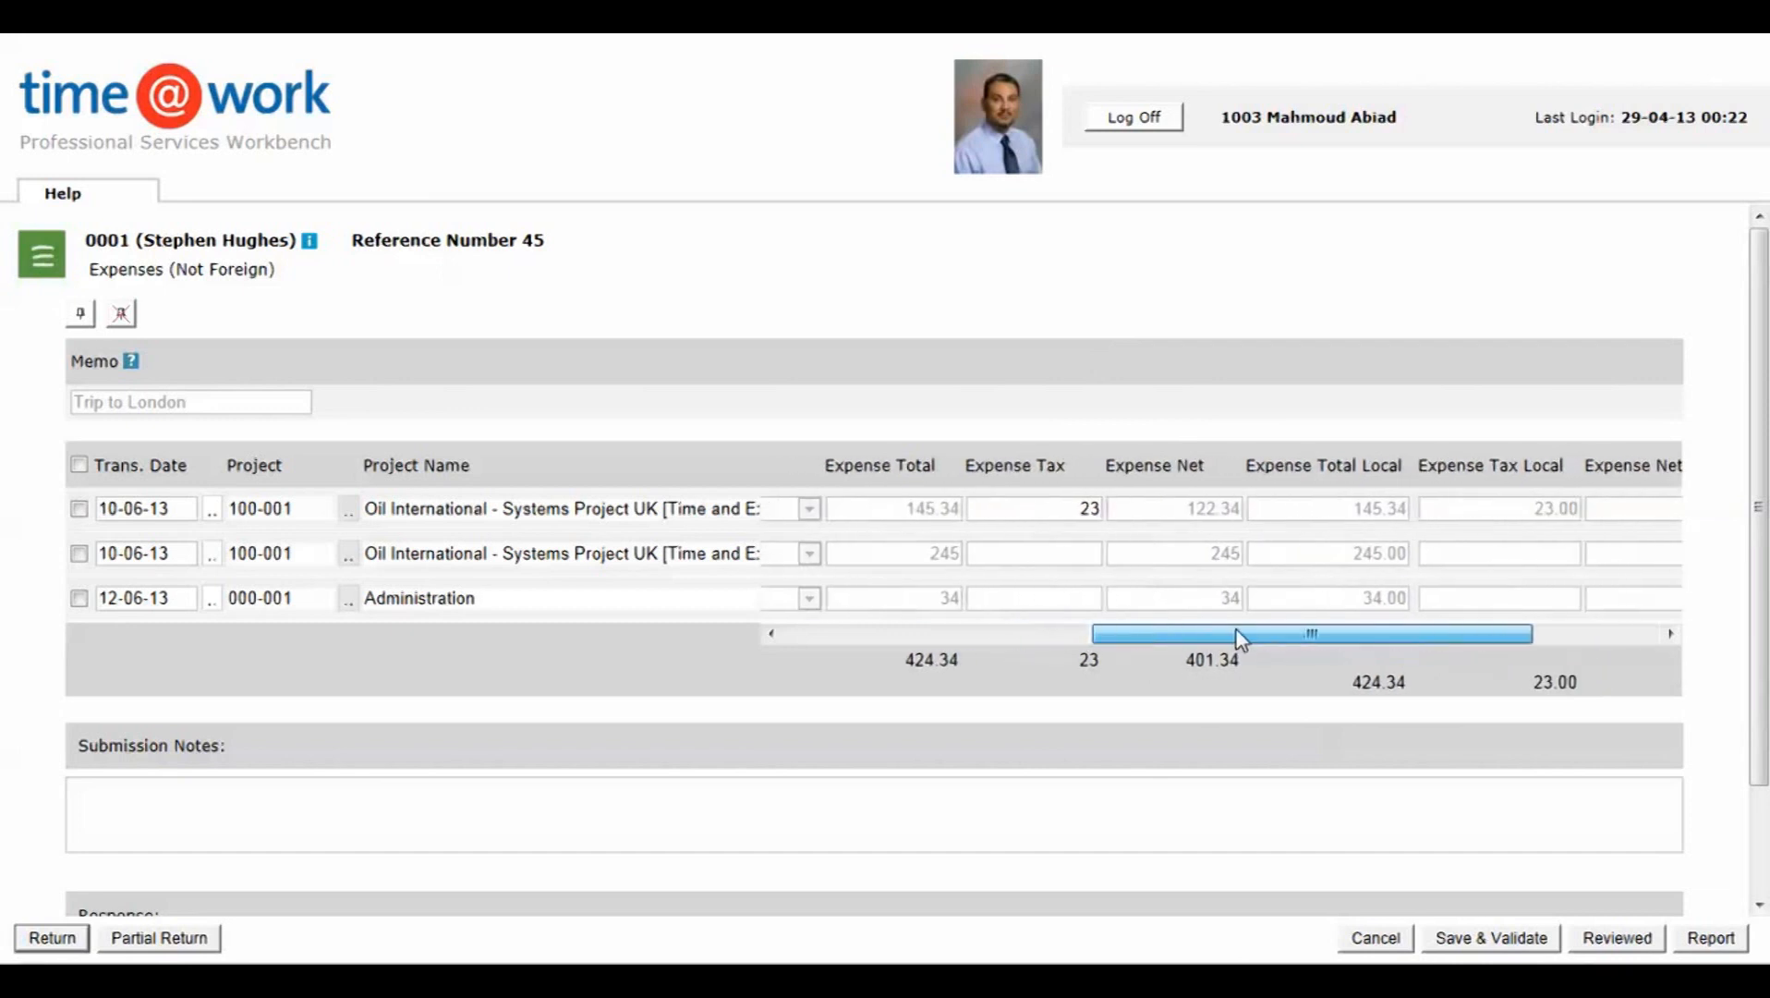
pyautogui.moveTo(1356, 635); pyautogui.dragTo(1570, 637)
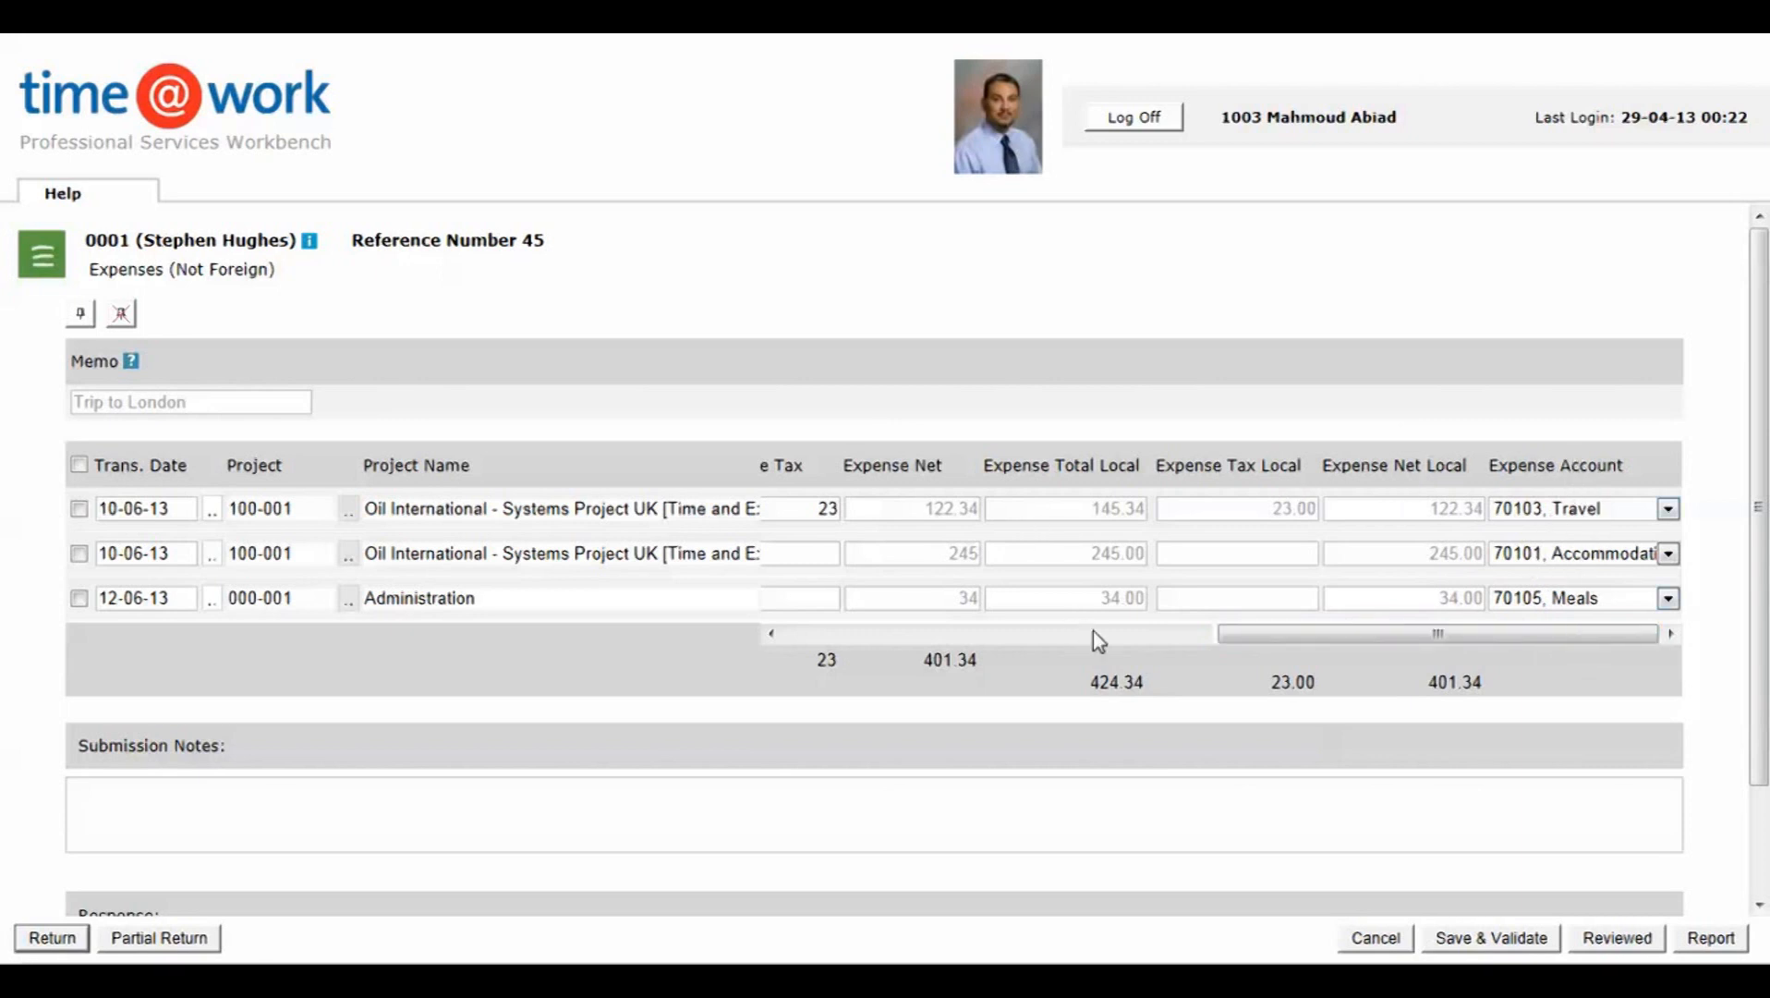
pyautogui.moveTo(1283, 634); pyautogui.dragTo(1404, 624)
pyautogui.click(1668, 509)
pyautogui.click(1648, 552)
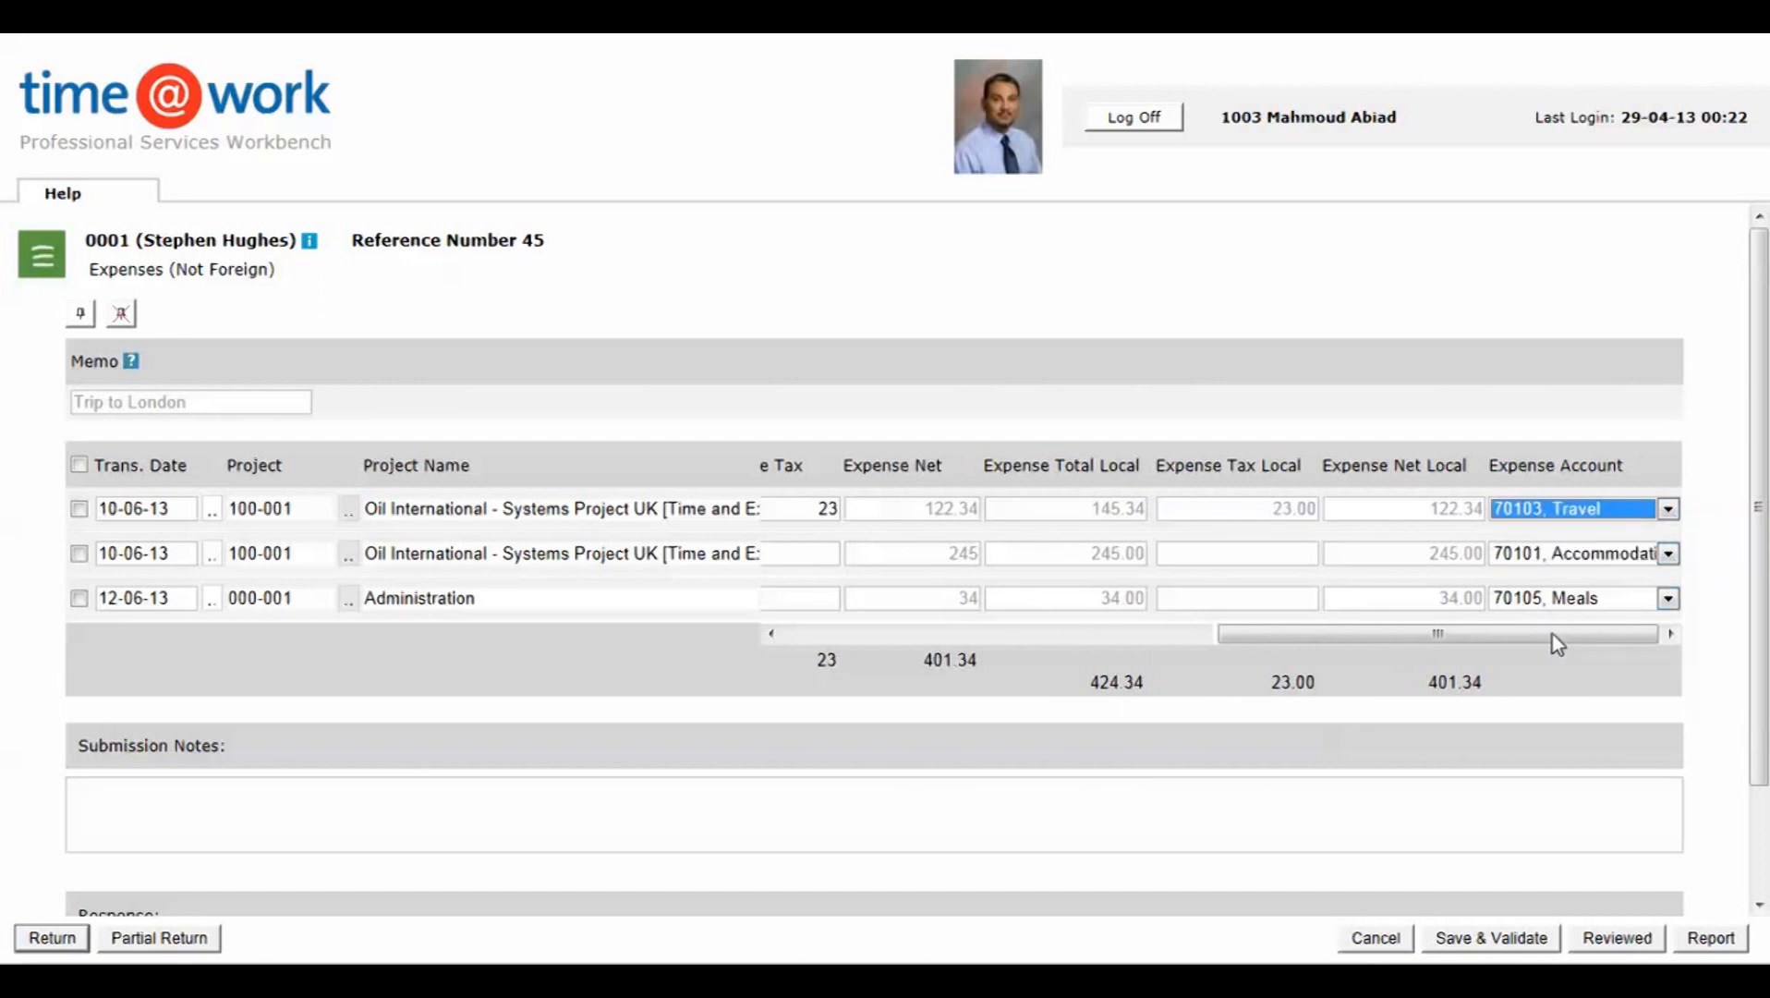
pyautogui.moveTo(1551, 633); pyautogui.dragTo(1016, 636)
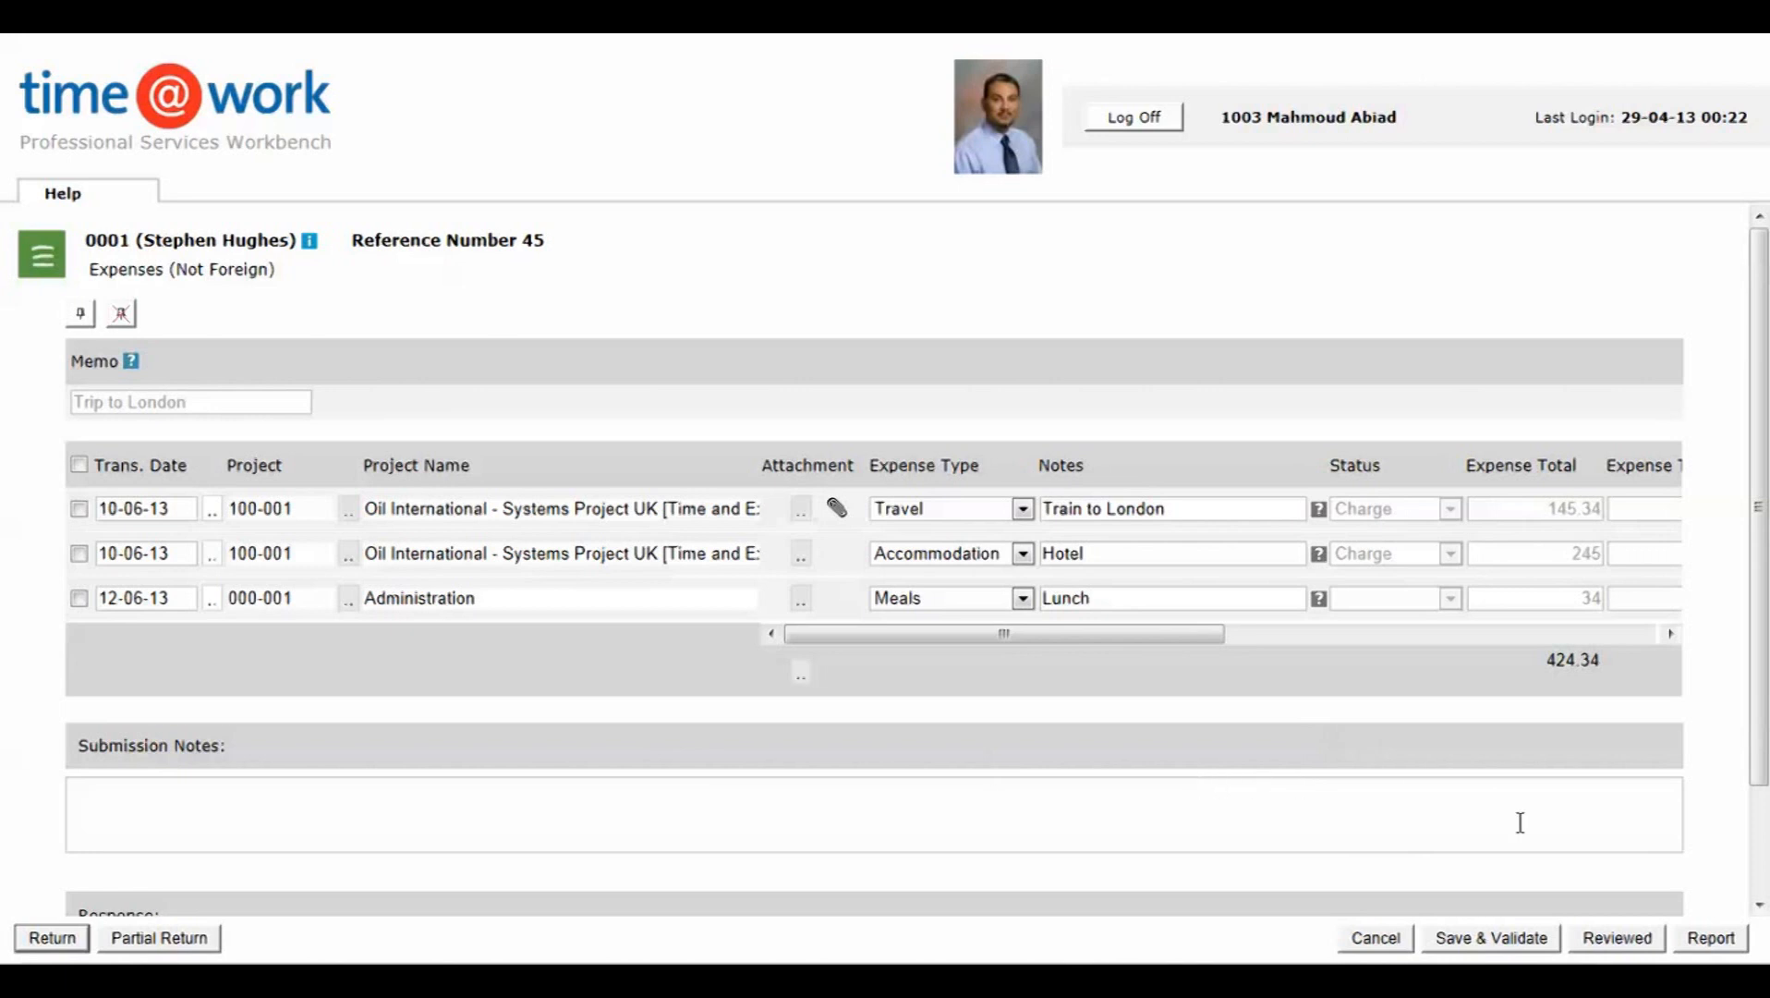
# Step: Mark the Trip to London form as reviewed, then log in with the submitting employee's login name and password
pyautogui.click(1617, 939)
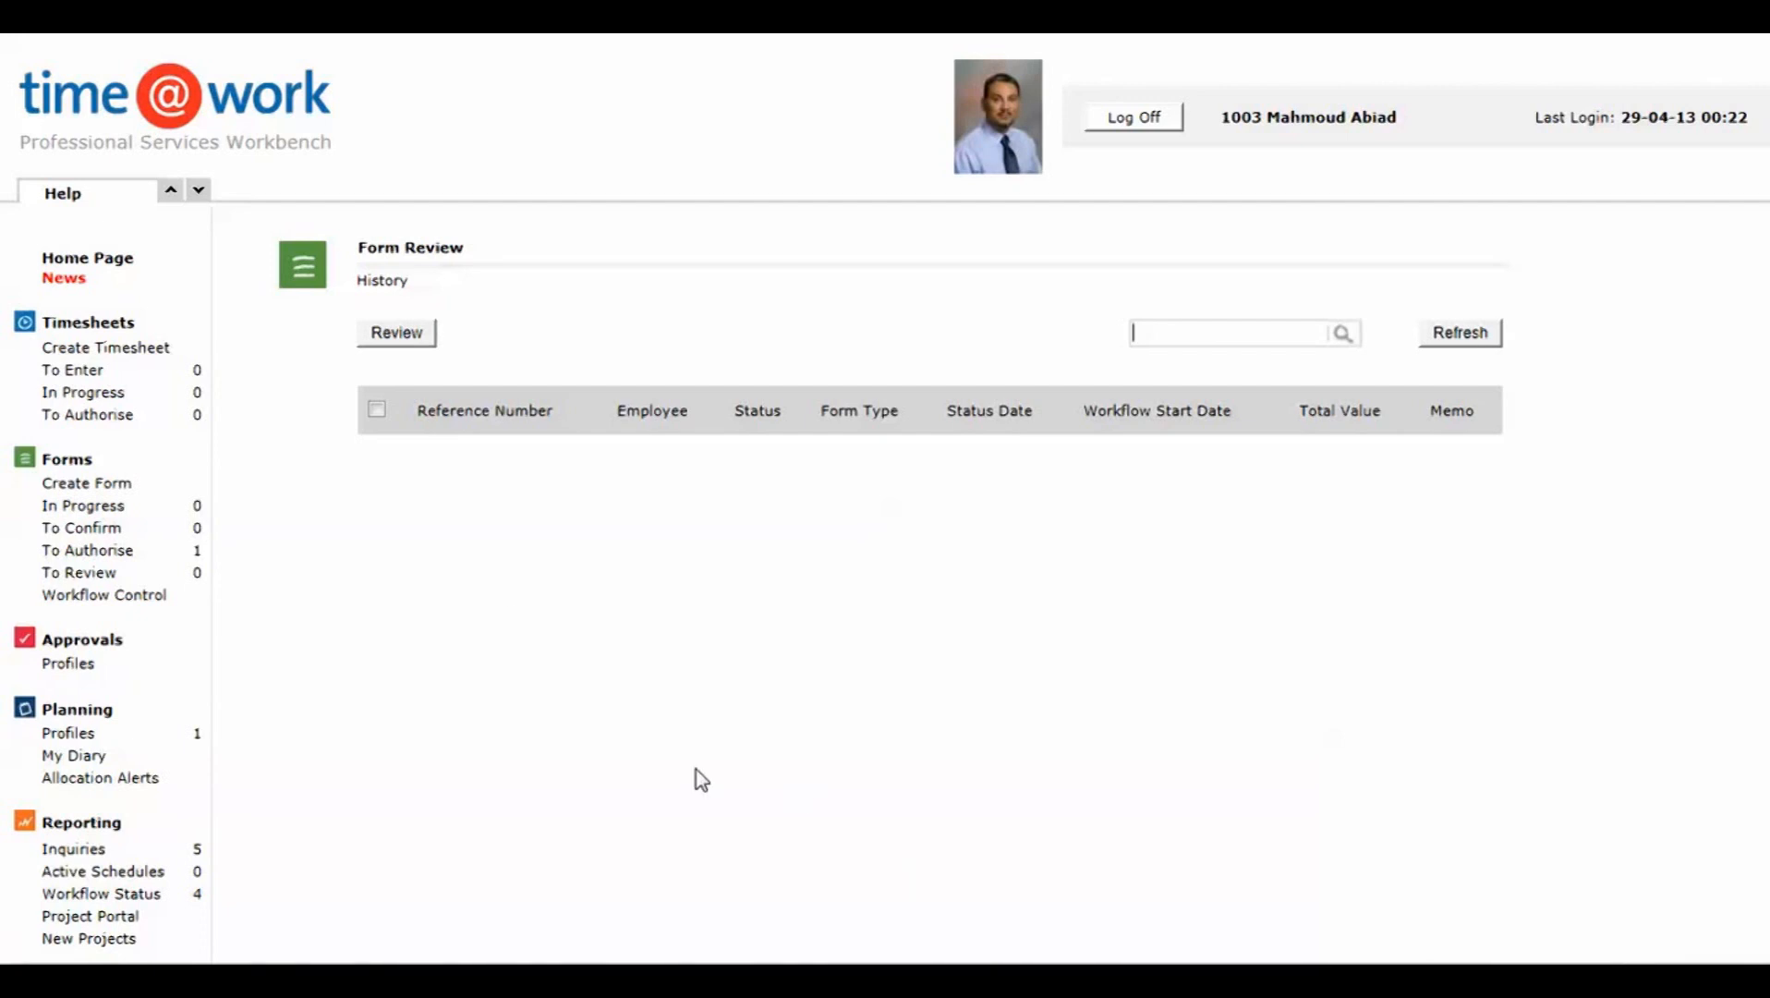
pyautogui.click(96, 484)
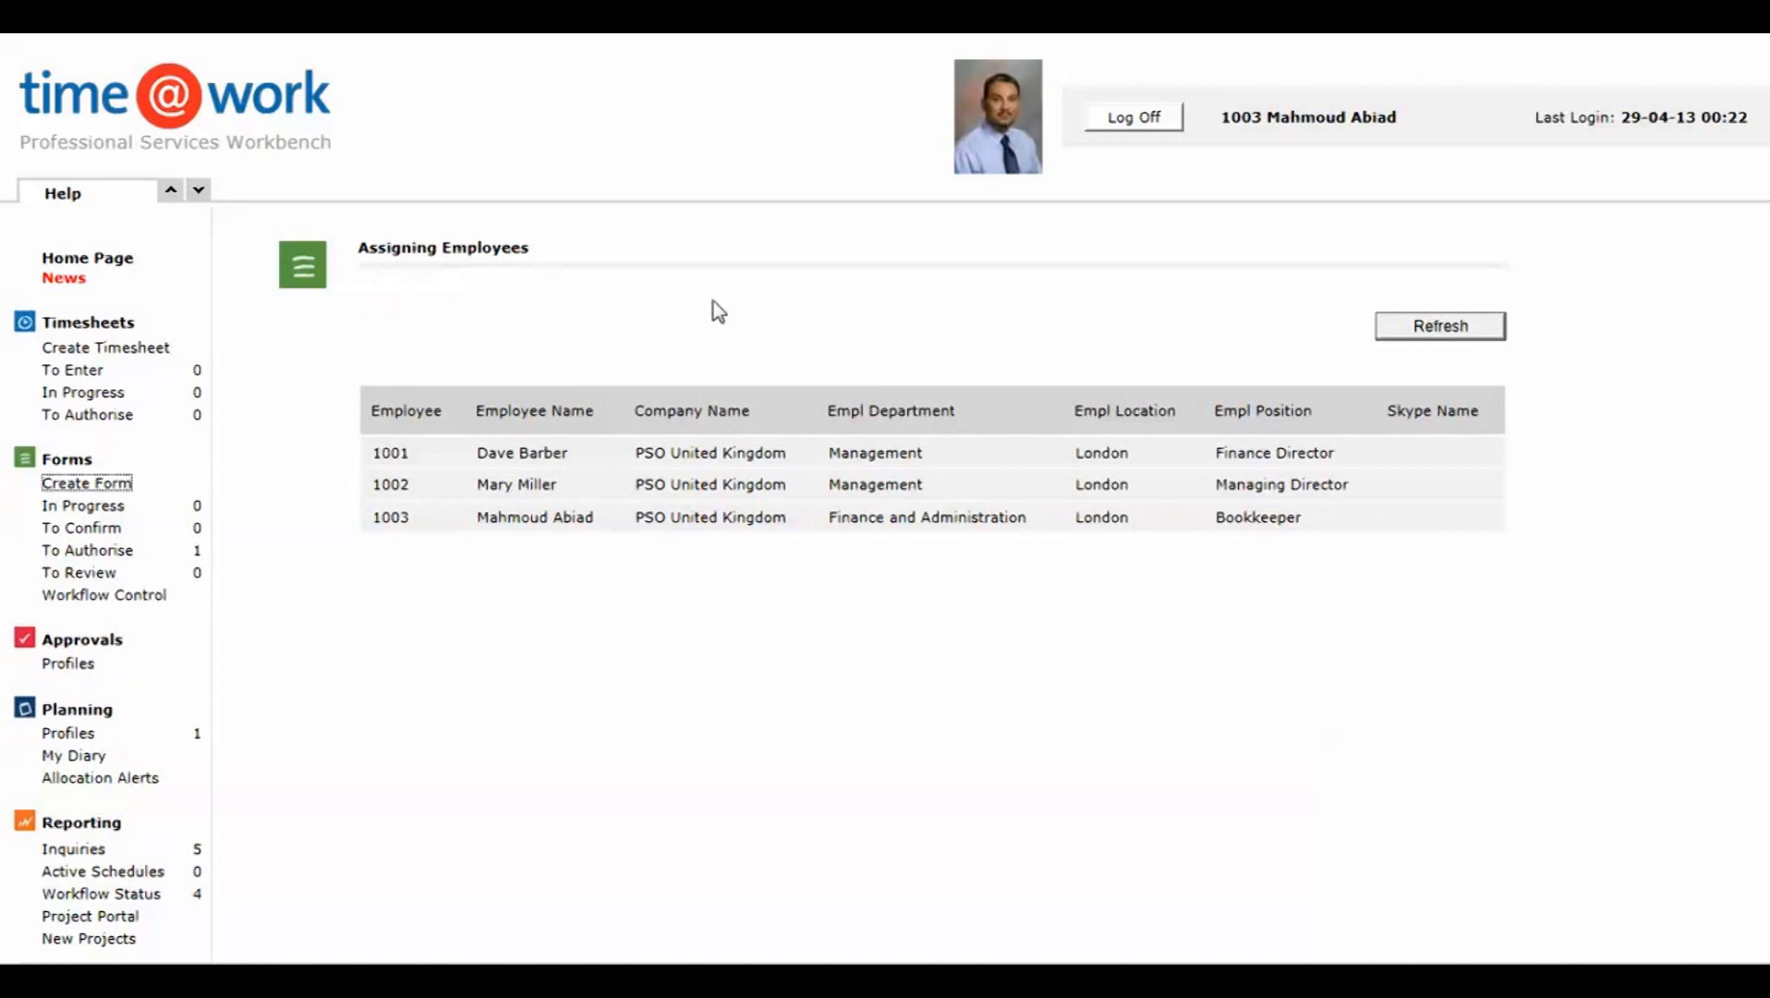
pyautogui.click(1151, 127)
pyautogui.moveTo(757, 494); pyautogui.dragTo(661, 494)
pyautogui.write('sh')
pyautogui.click(729, 523)
pyautogui.write('sh')
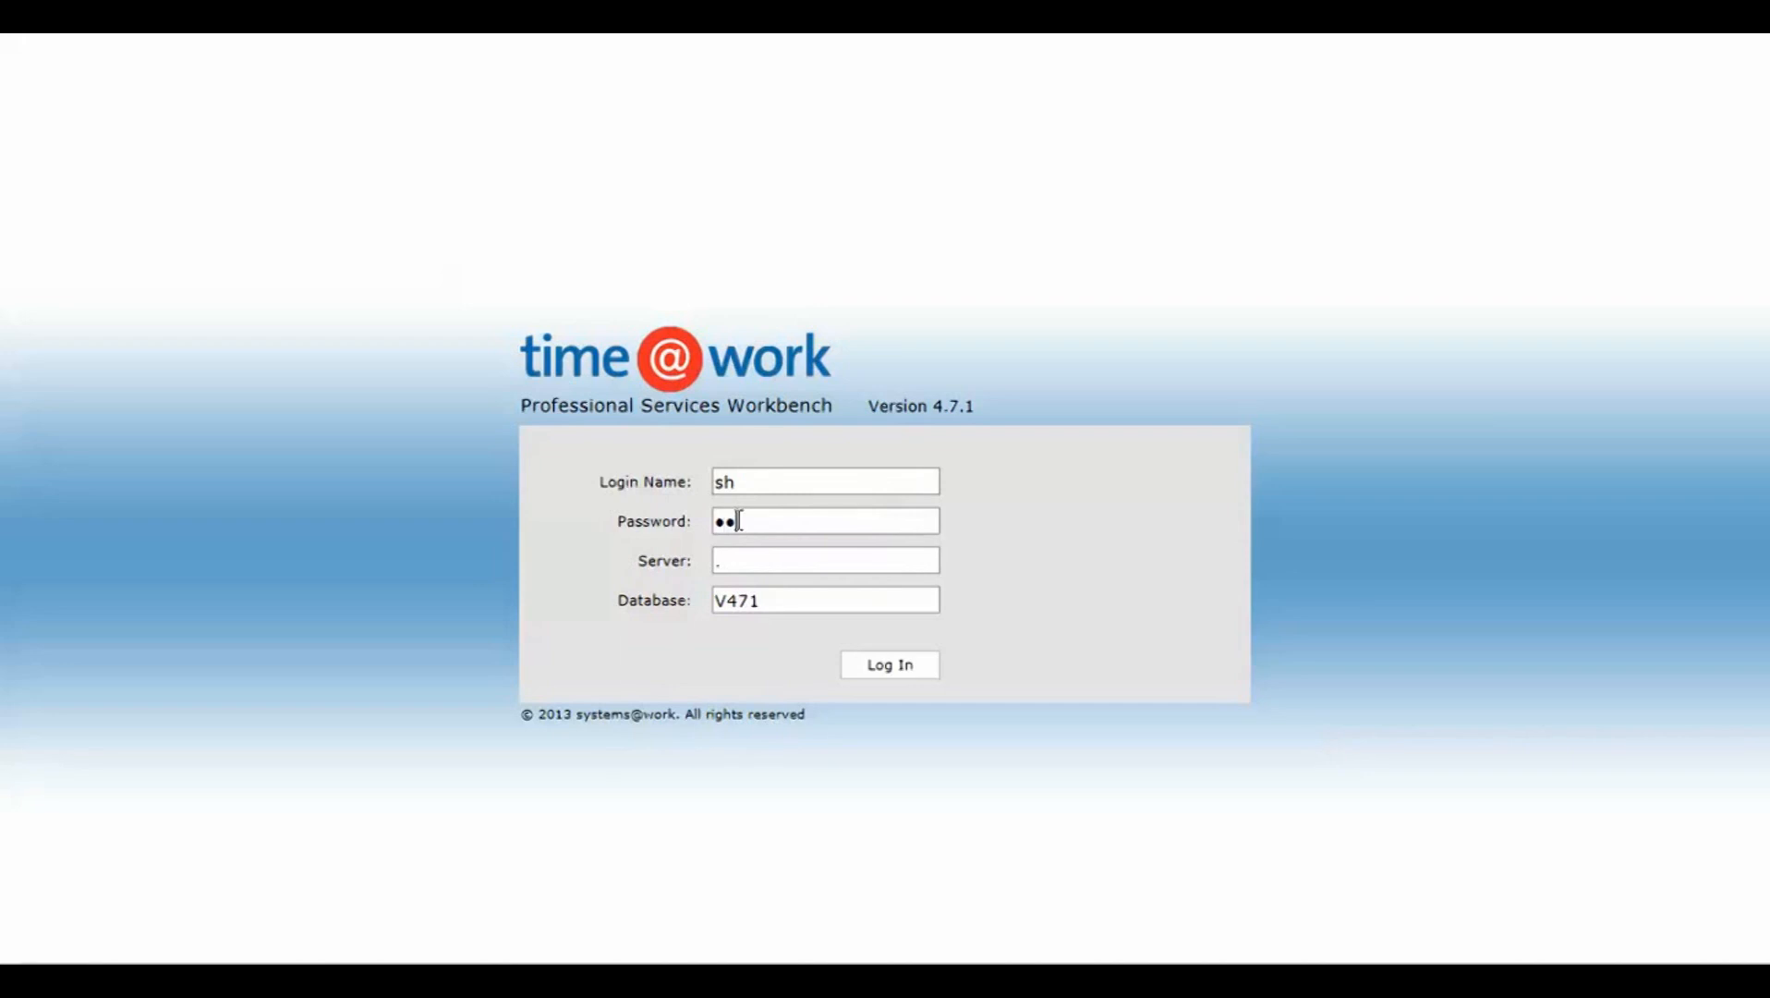
pyautogui.click(910, 687)
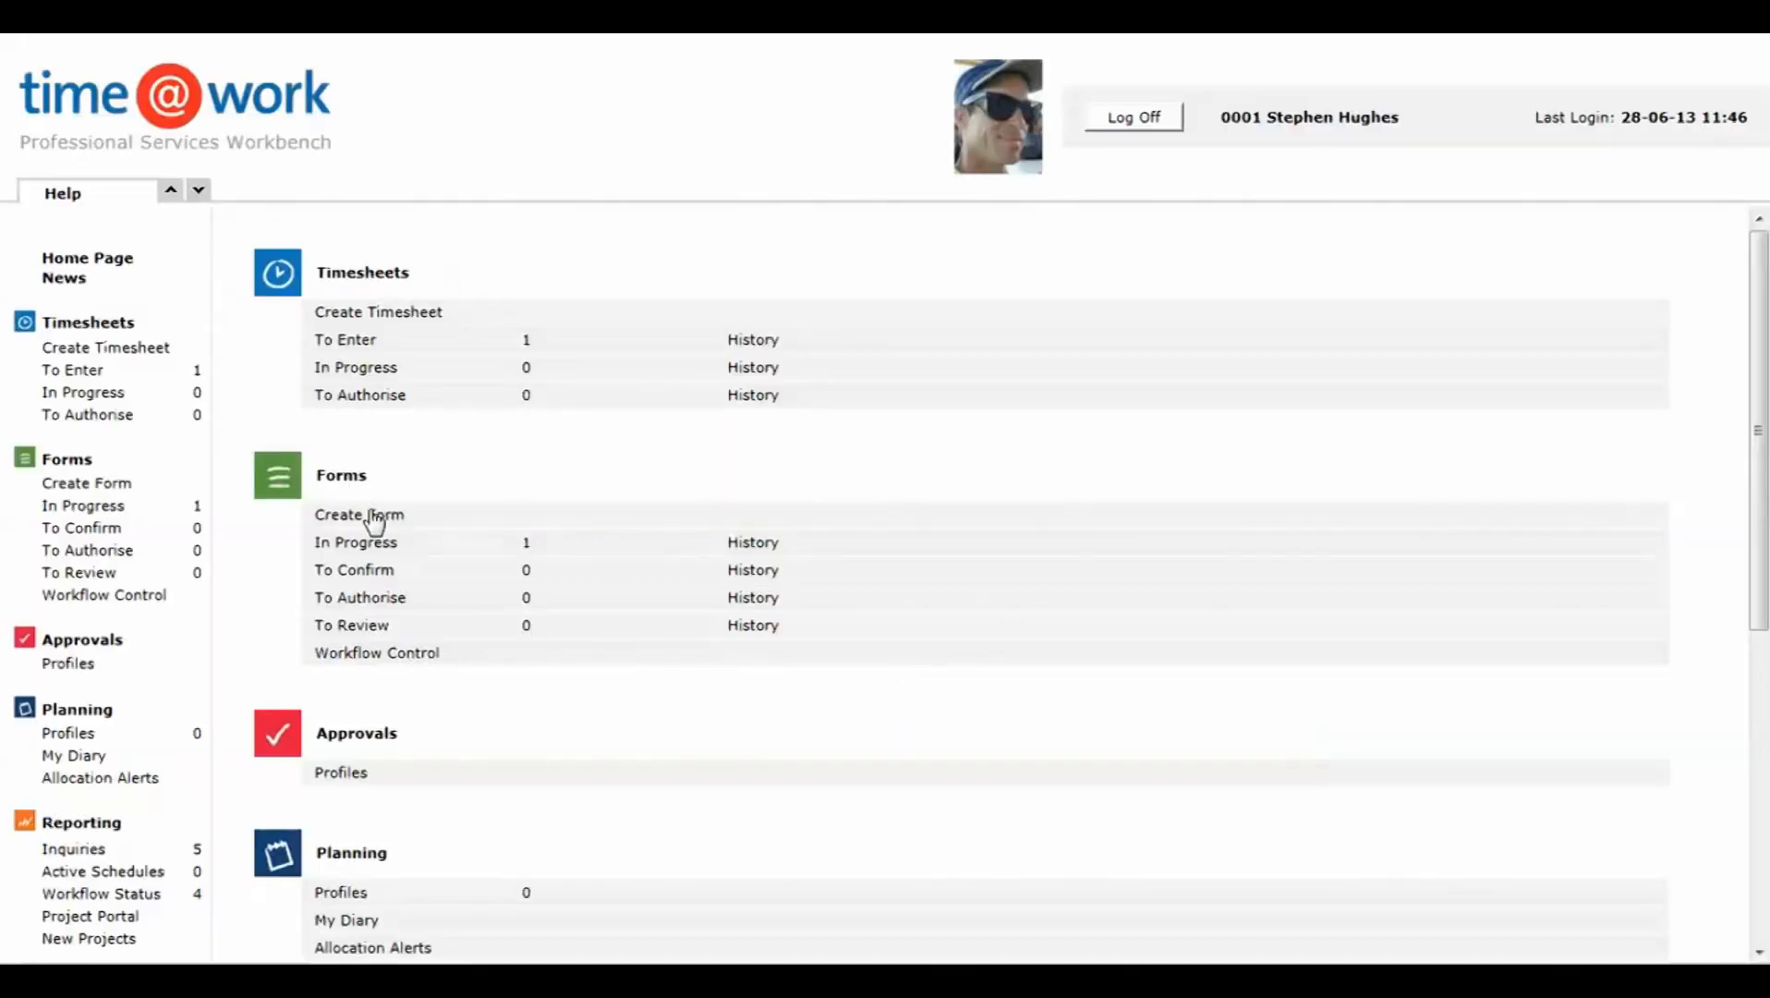
# Step: Create an Expenses (Foreign) form with the memo "Trip to Paris"
pyautogui.click(374, 517)
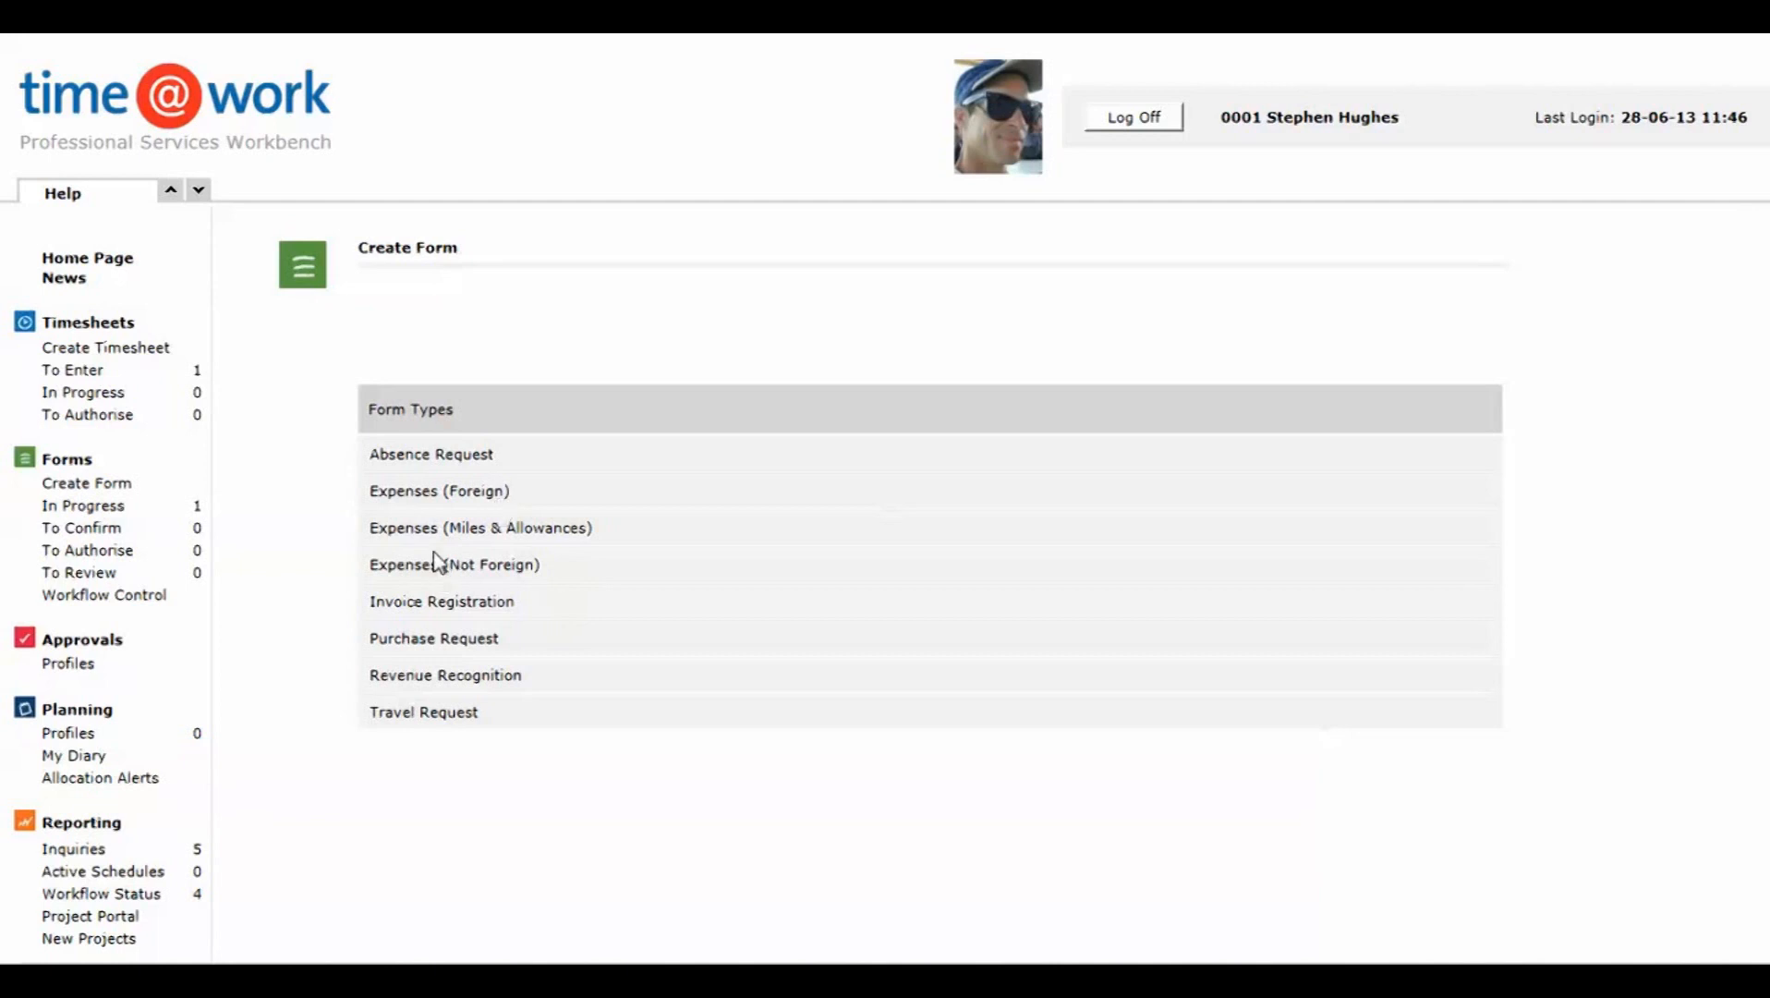
pyautogui.click(428, 493)
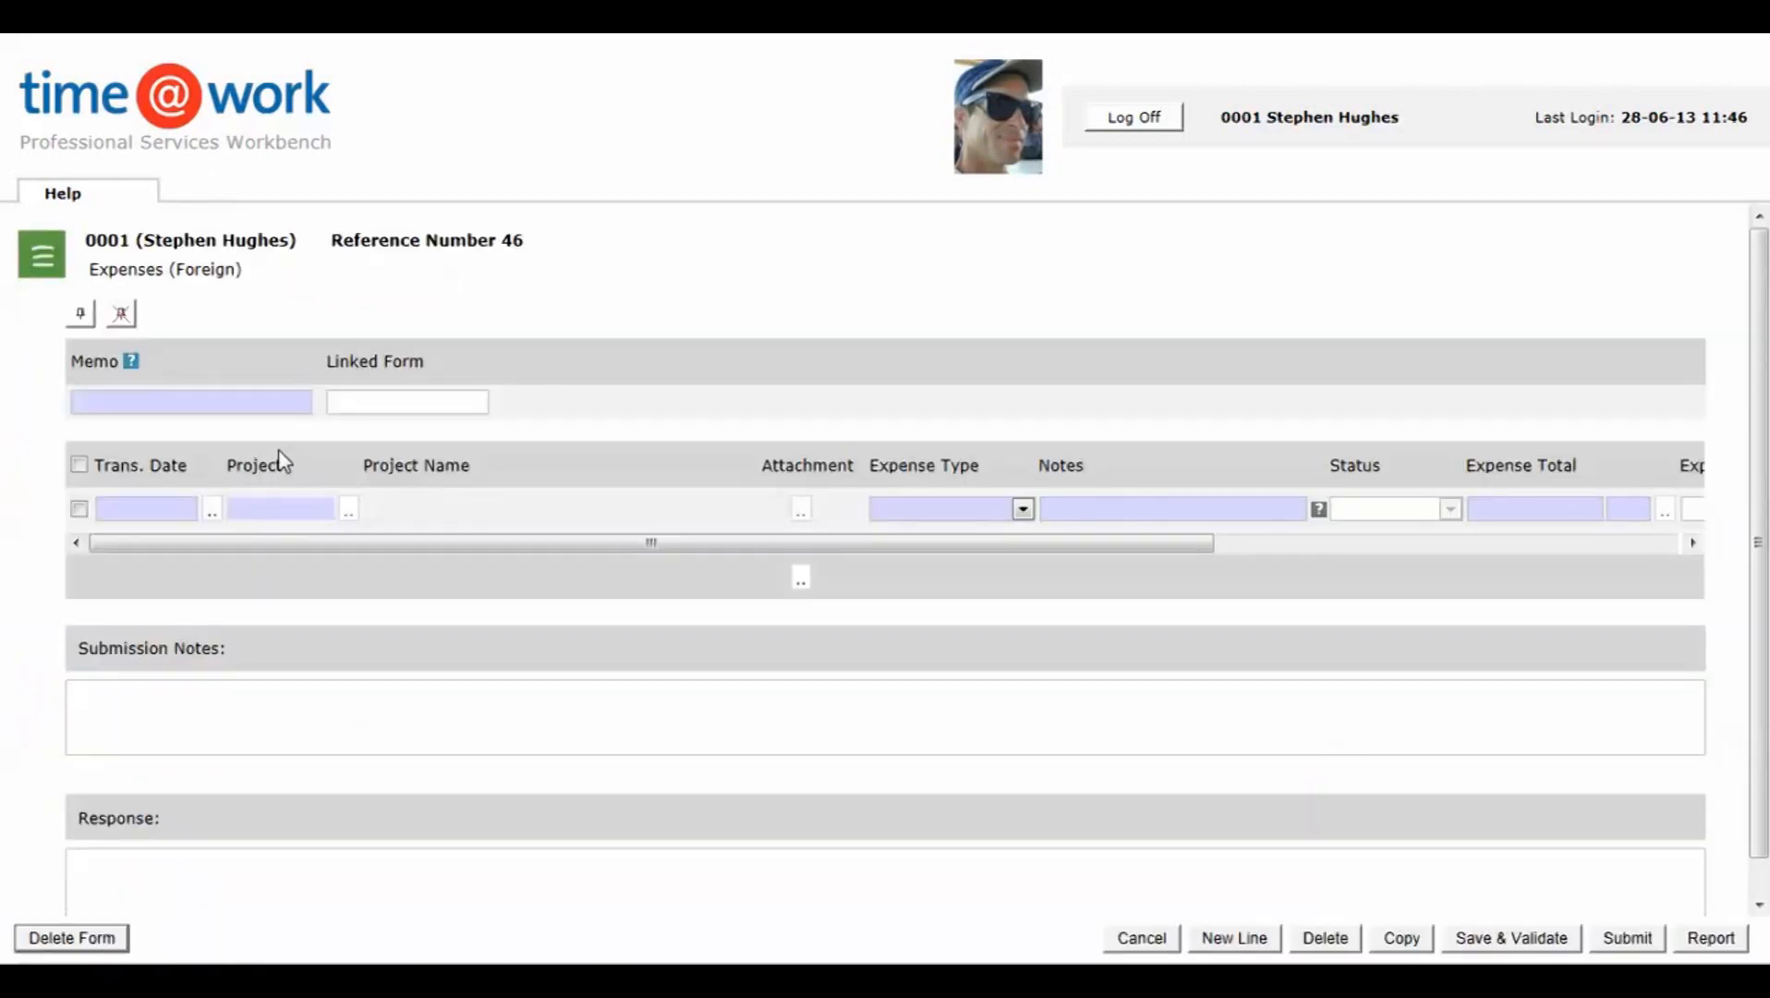
pyautogui.click(168, 401)
pyautogui.write('Trip to Paris')
# Step: Set the first line's transaction date to 04-06-13 and its project to 100-003, Oil International Fees for Software Use
pyautogui.click(214, 509)
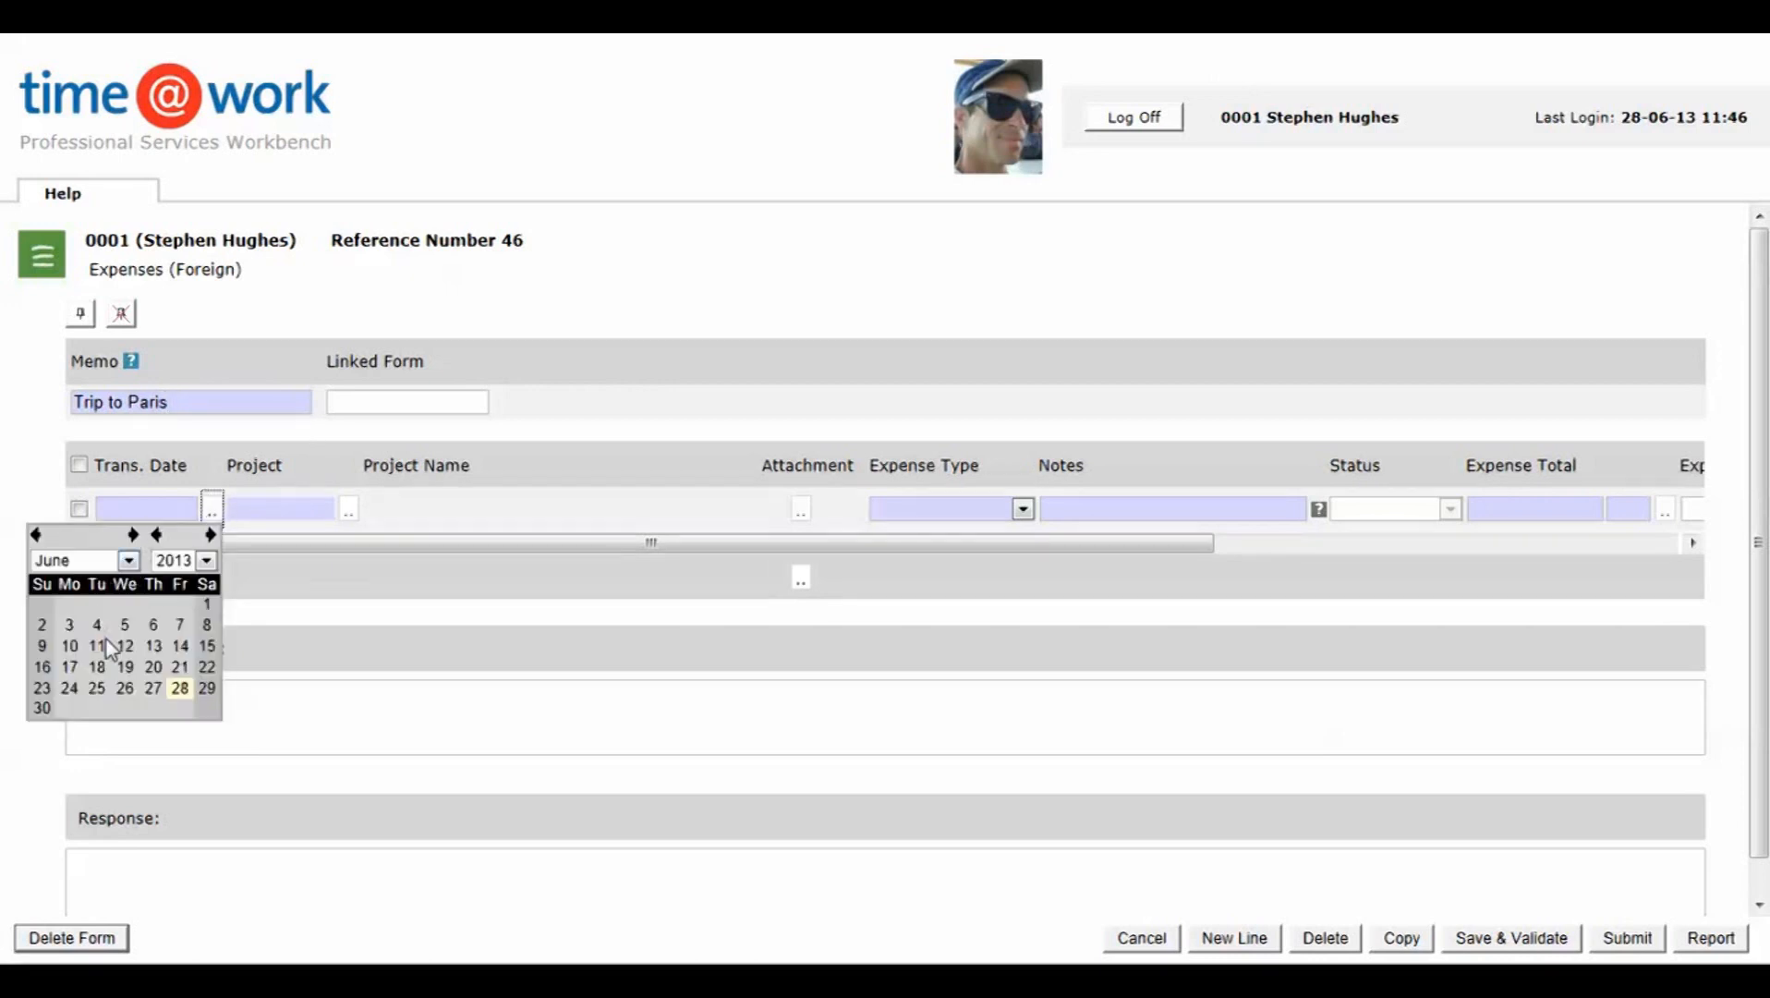
pyautogui.click(97, 625)
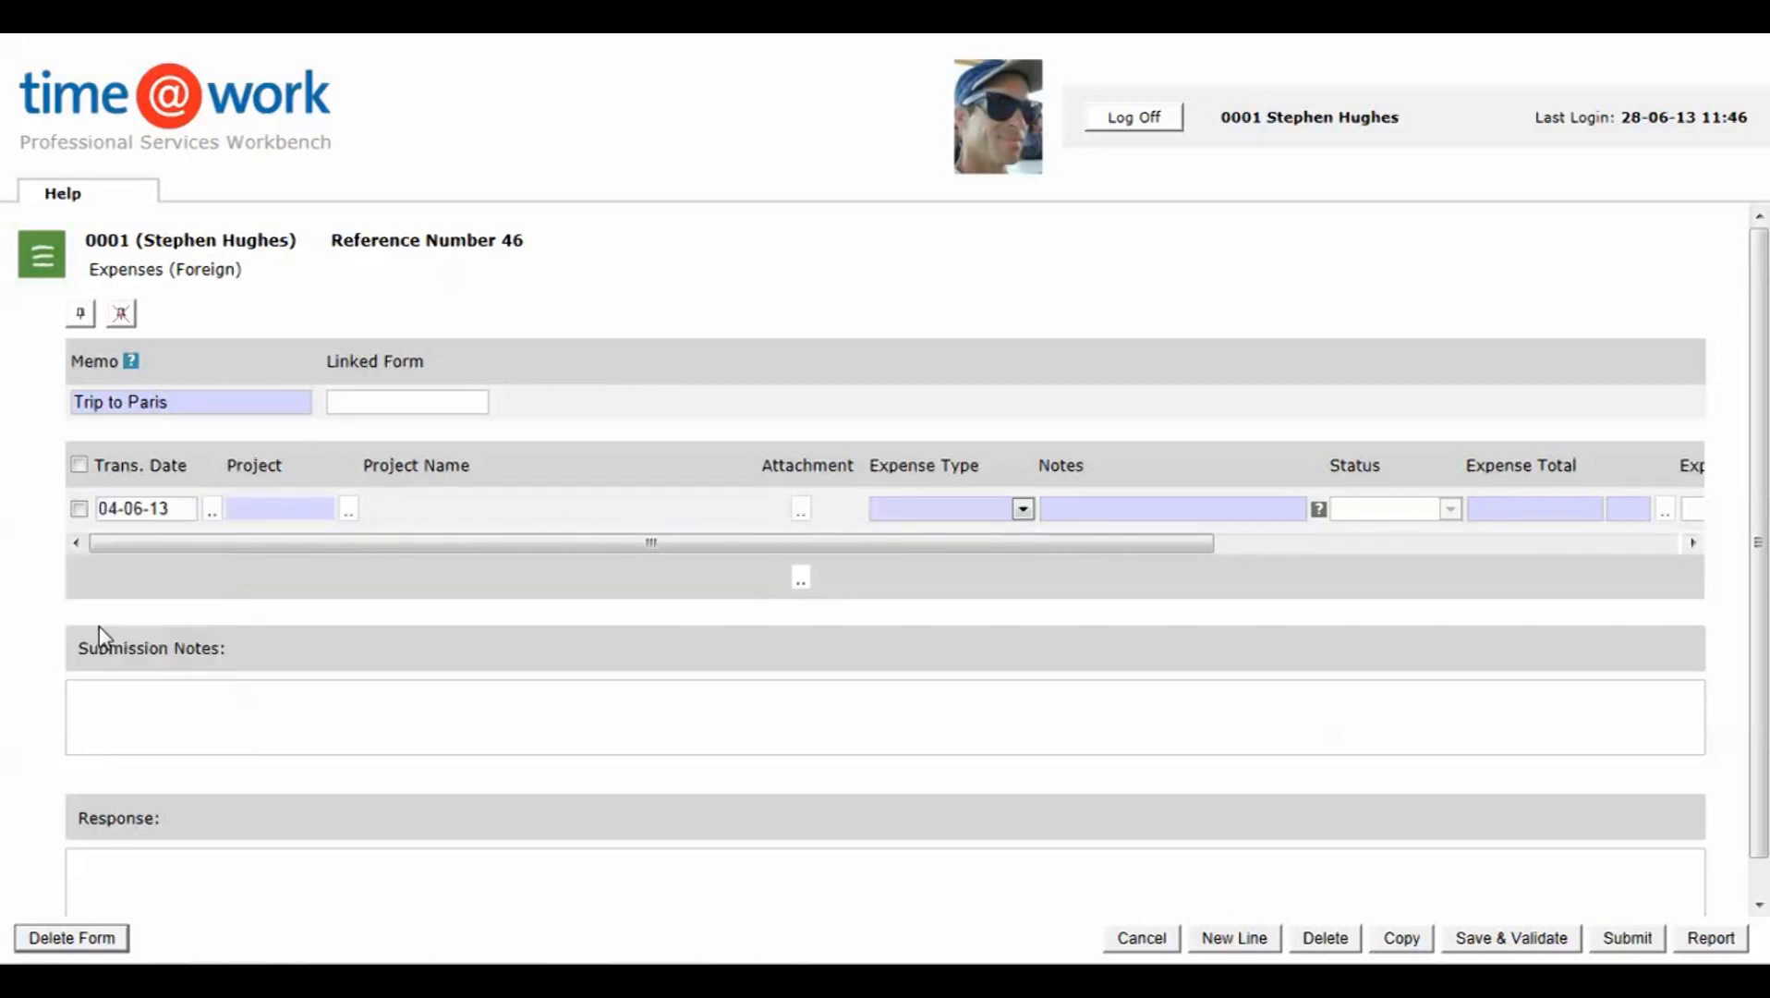
pyautogui.click(348, 509)
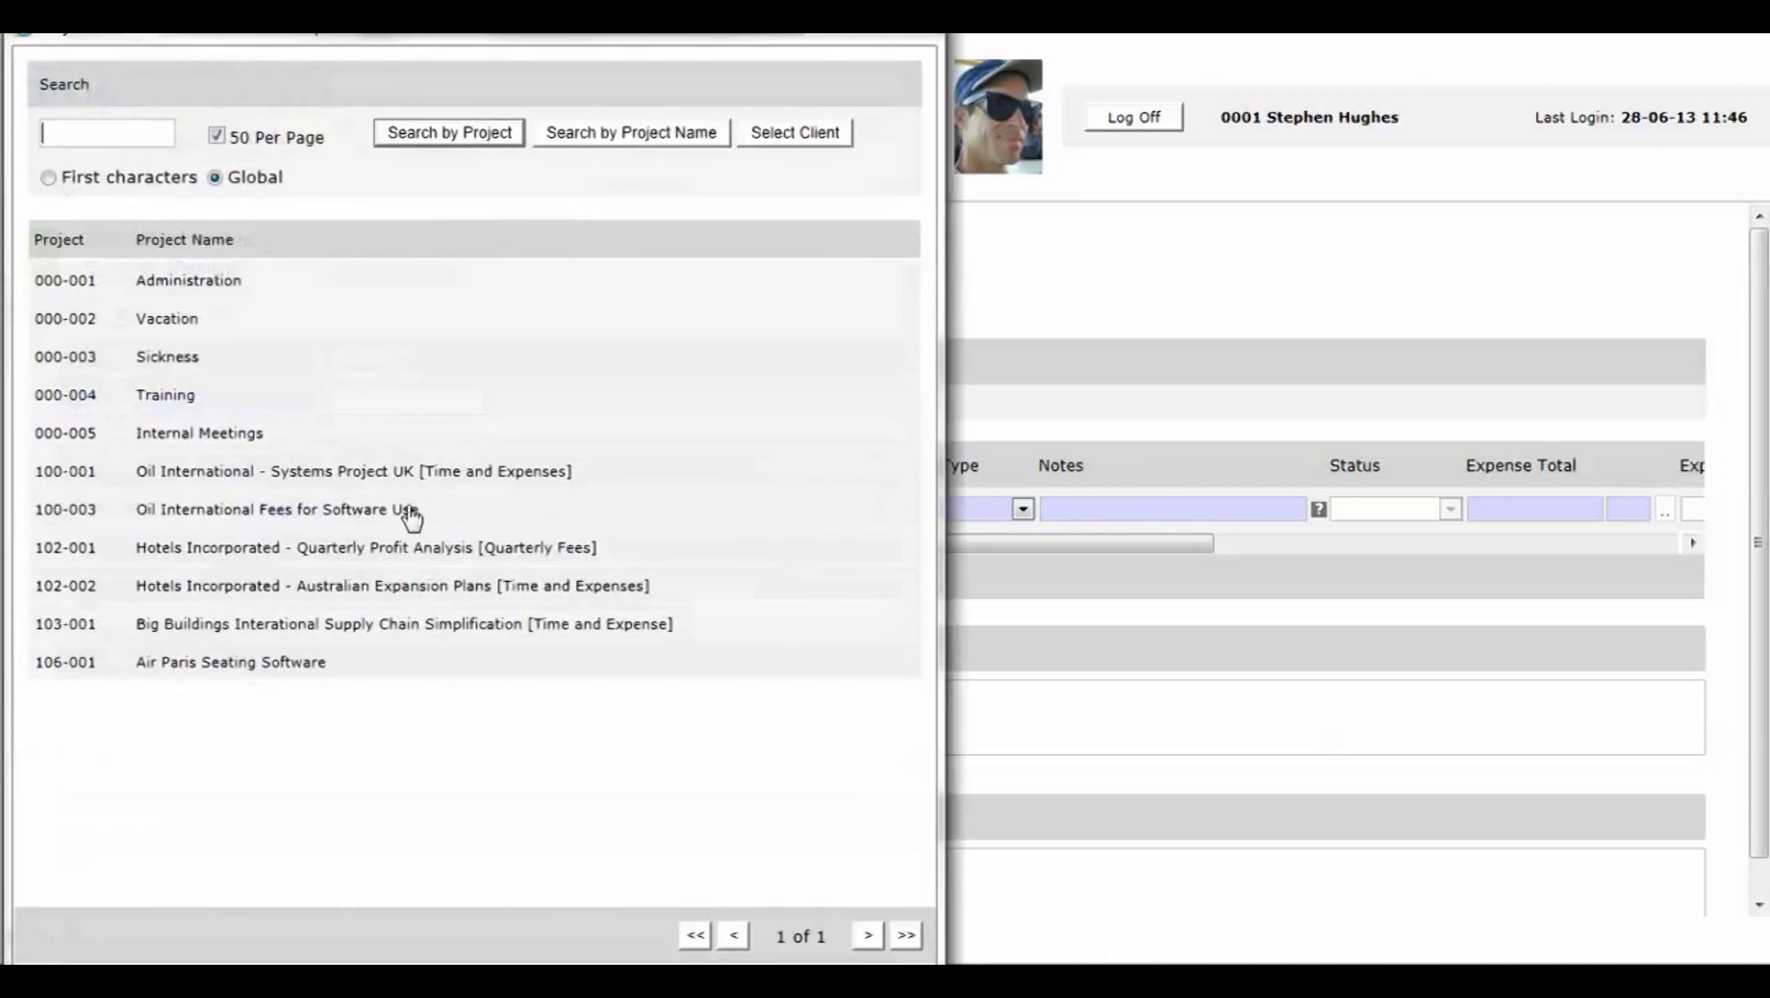
pyautogui.click(302, 513)
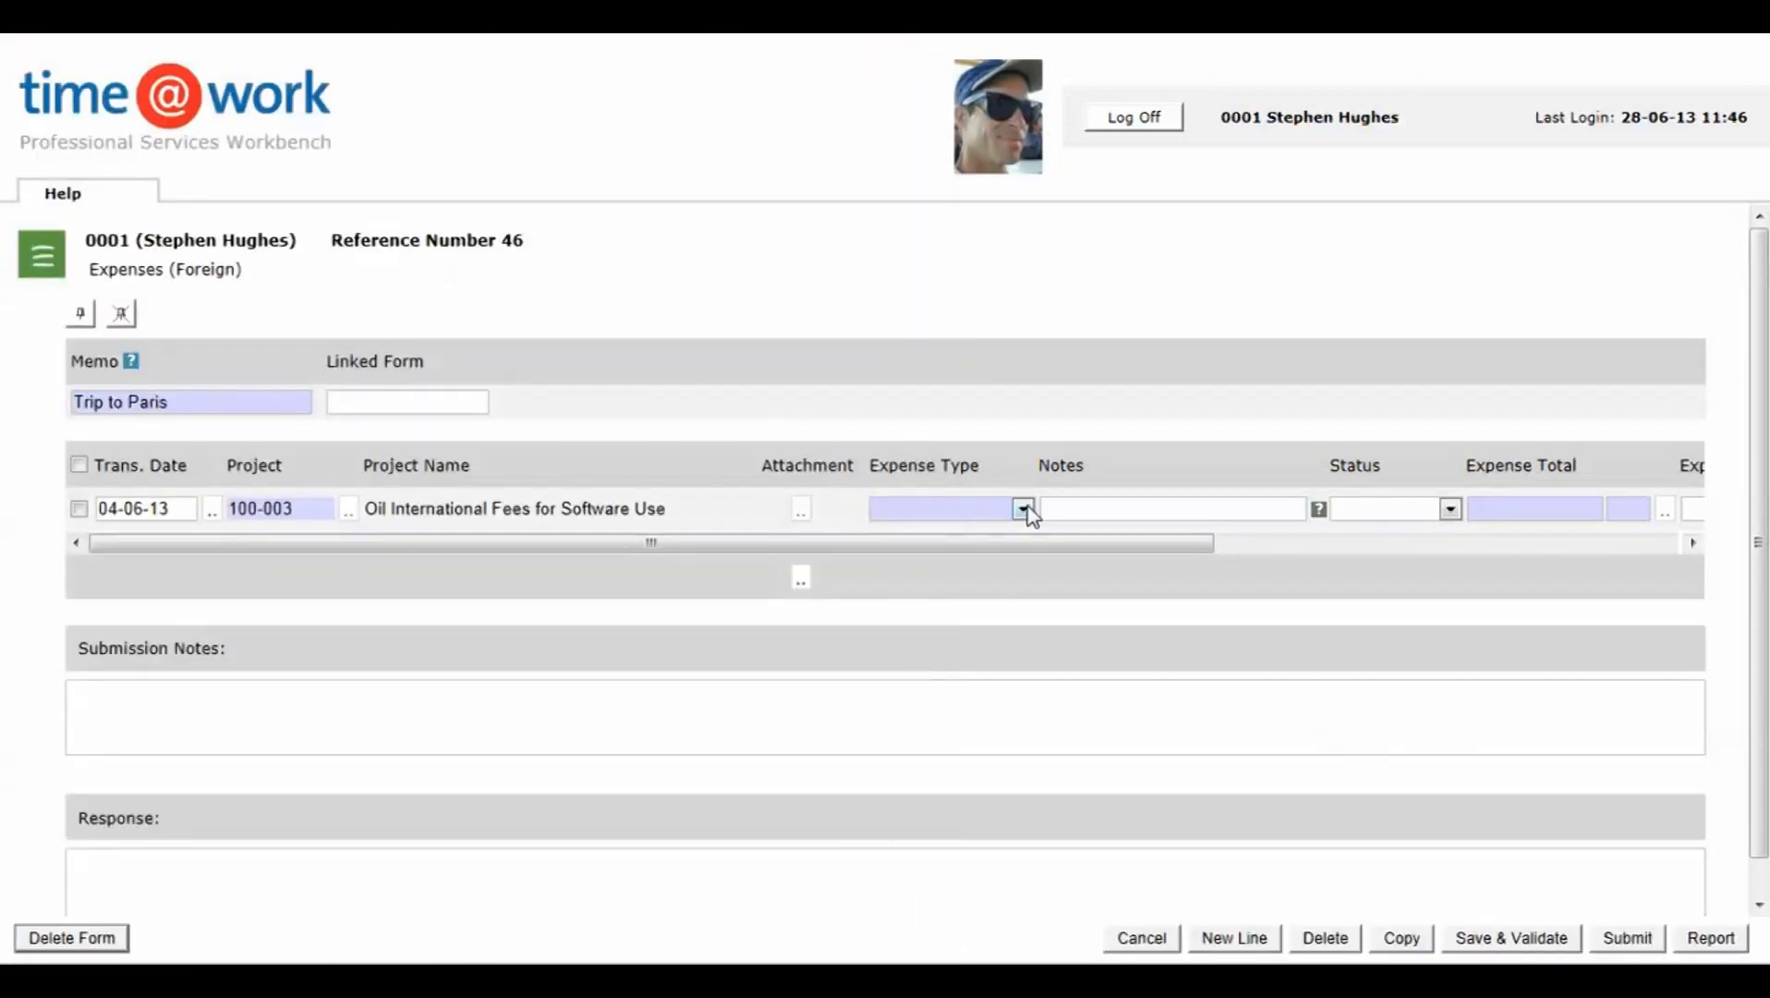
# Step: Set the first expense line's type to Accommodation, its notes to "Hotel" and its status to Charge
pyautogui.click(1023, 509)
pyautogui.click(914, 552)
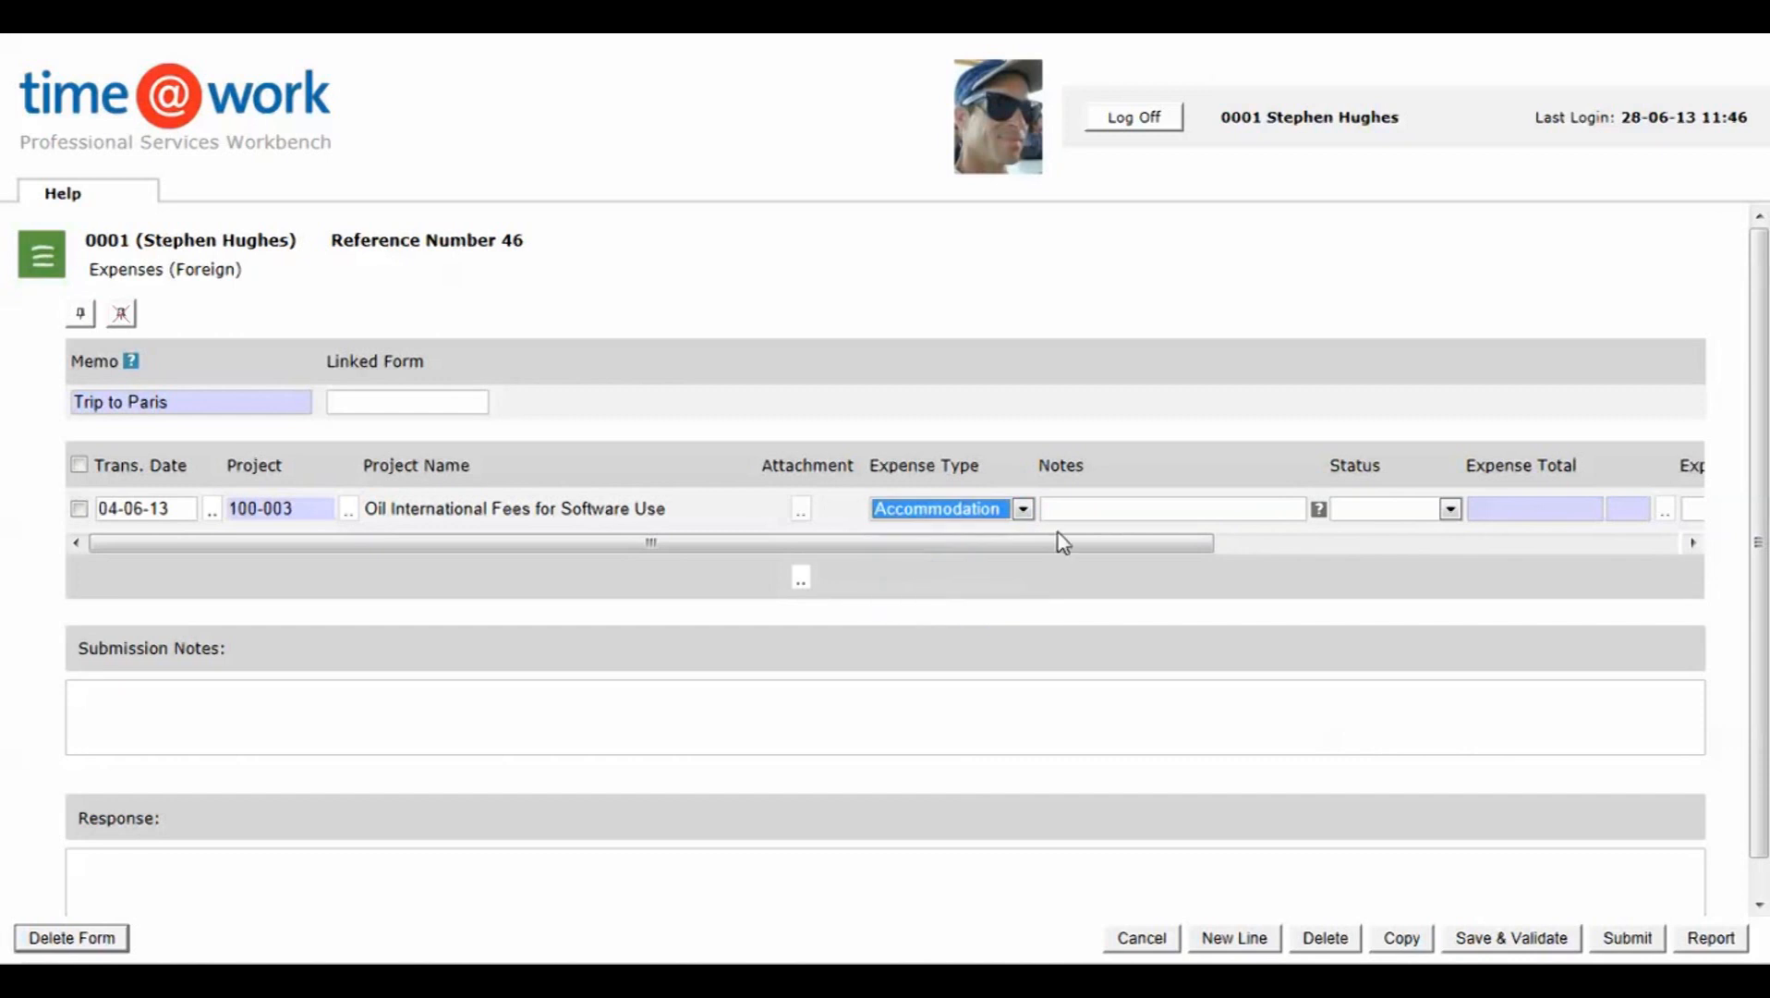
pyautogui.click(1075, 512)
pyautogui.write('Hotel')
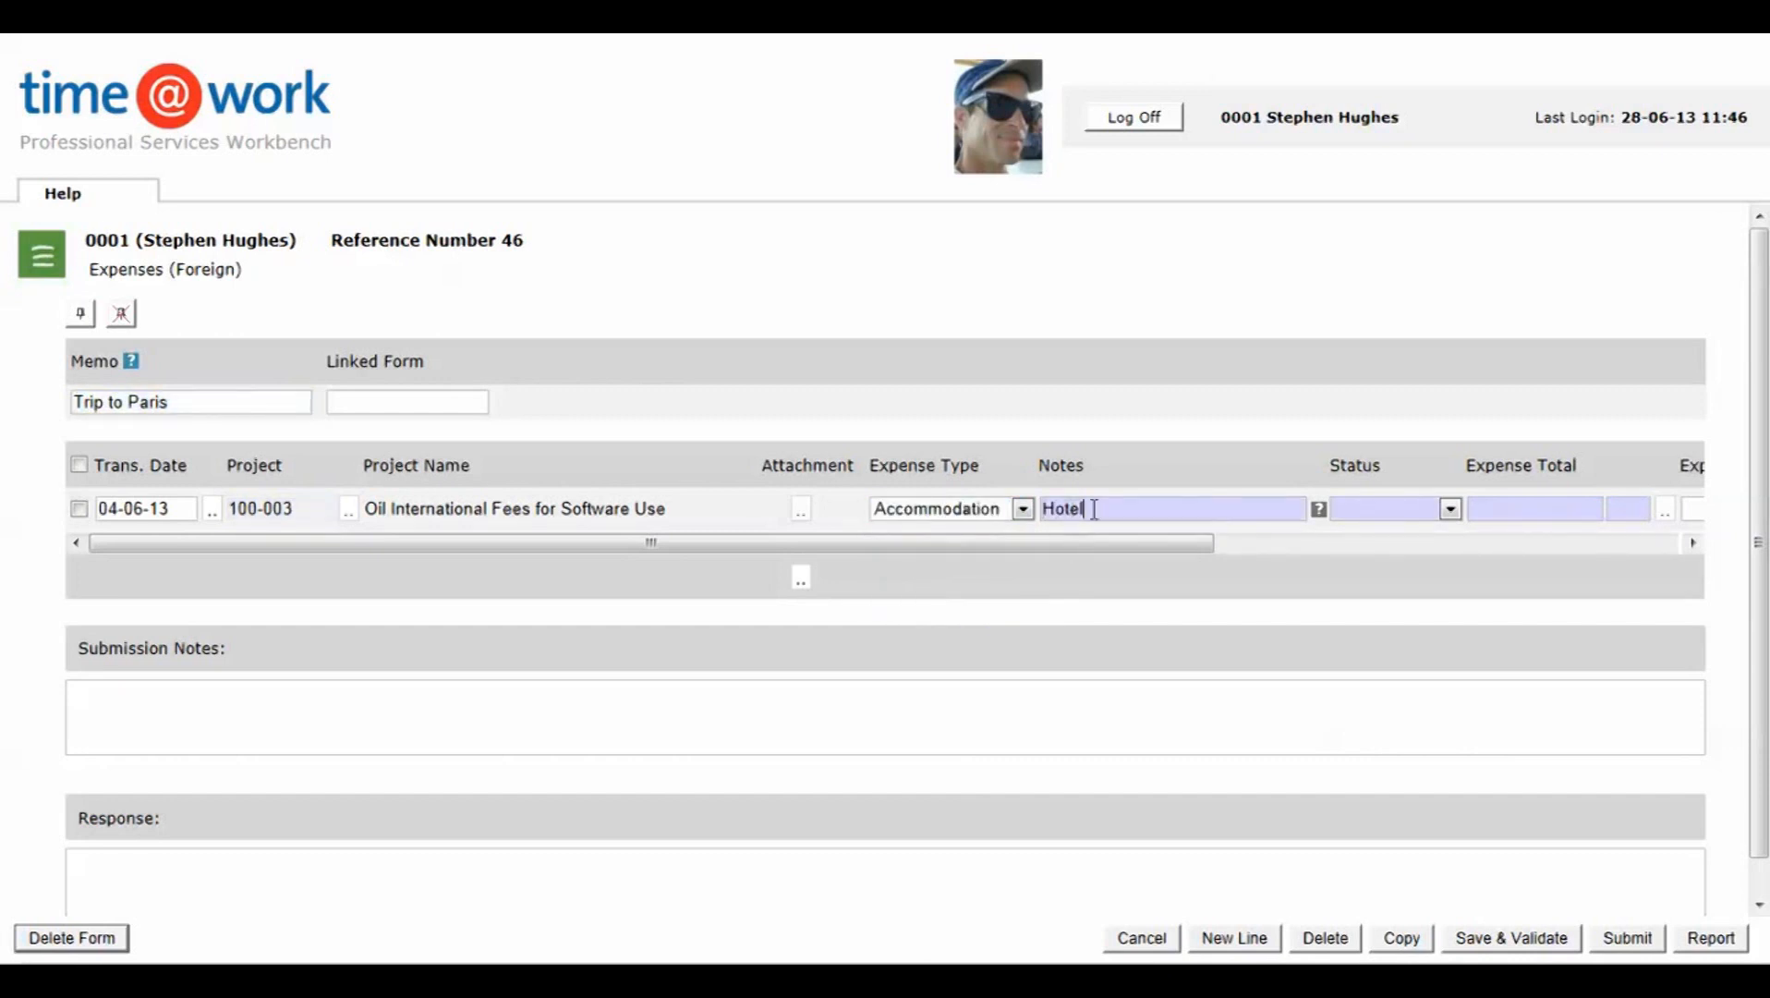
pyautogui.click(1451, 509)
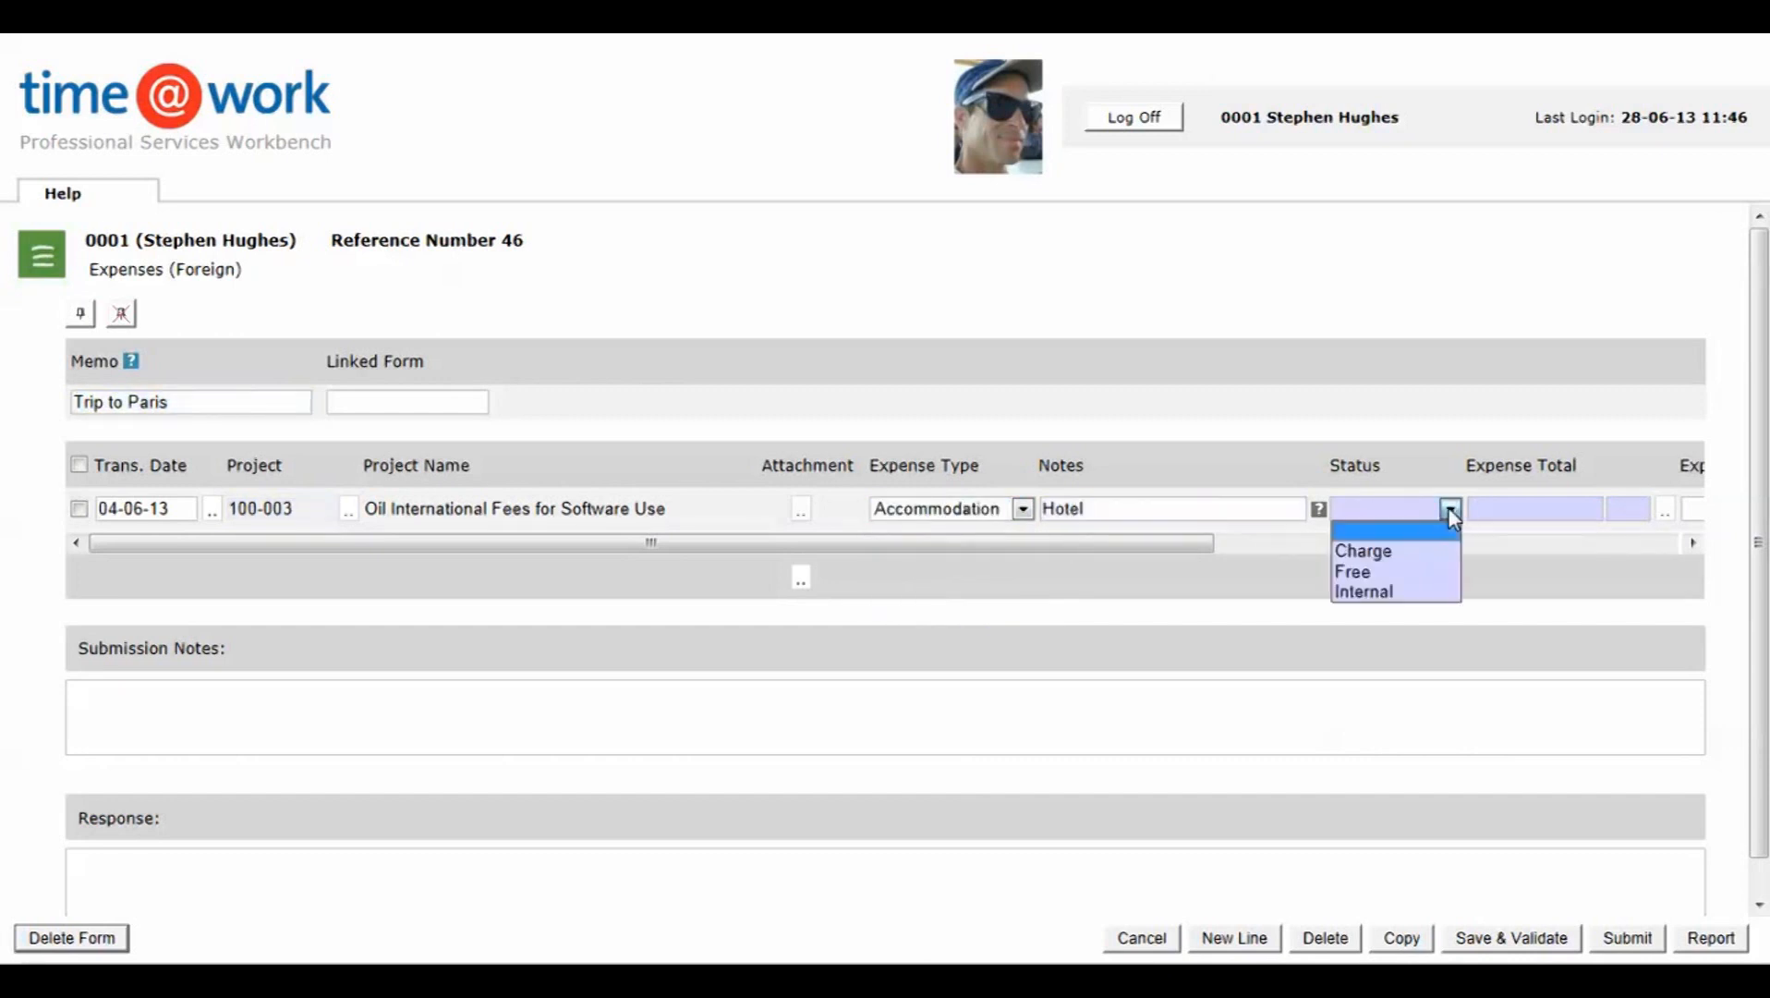
pyautogui.click(1384, 555)
# Step: Enter an expense total of 320 in EUR, Euro, for the hotel line
pyautogui.moveTo(1194, 543); pyautogui.dragTo(1517, 552)
pyautogui.click(1069, 513)
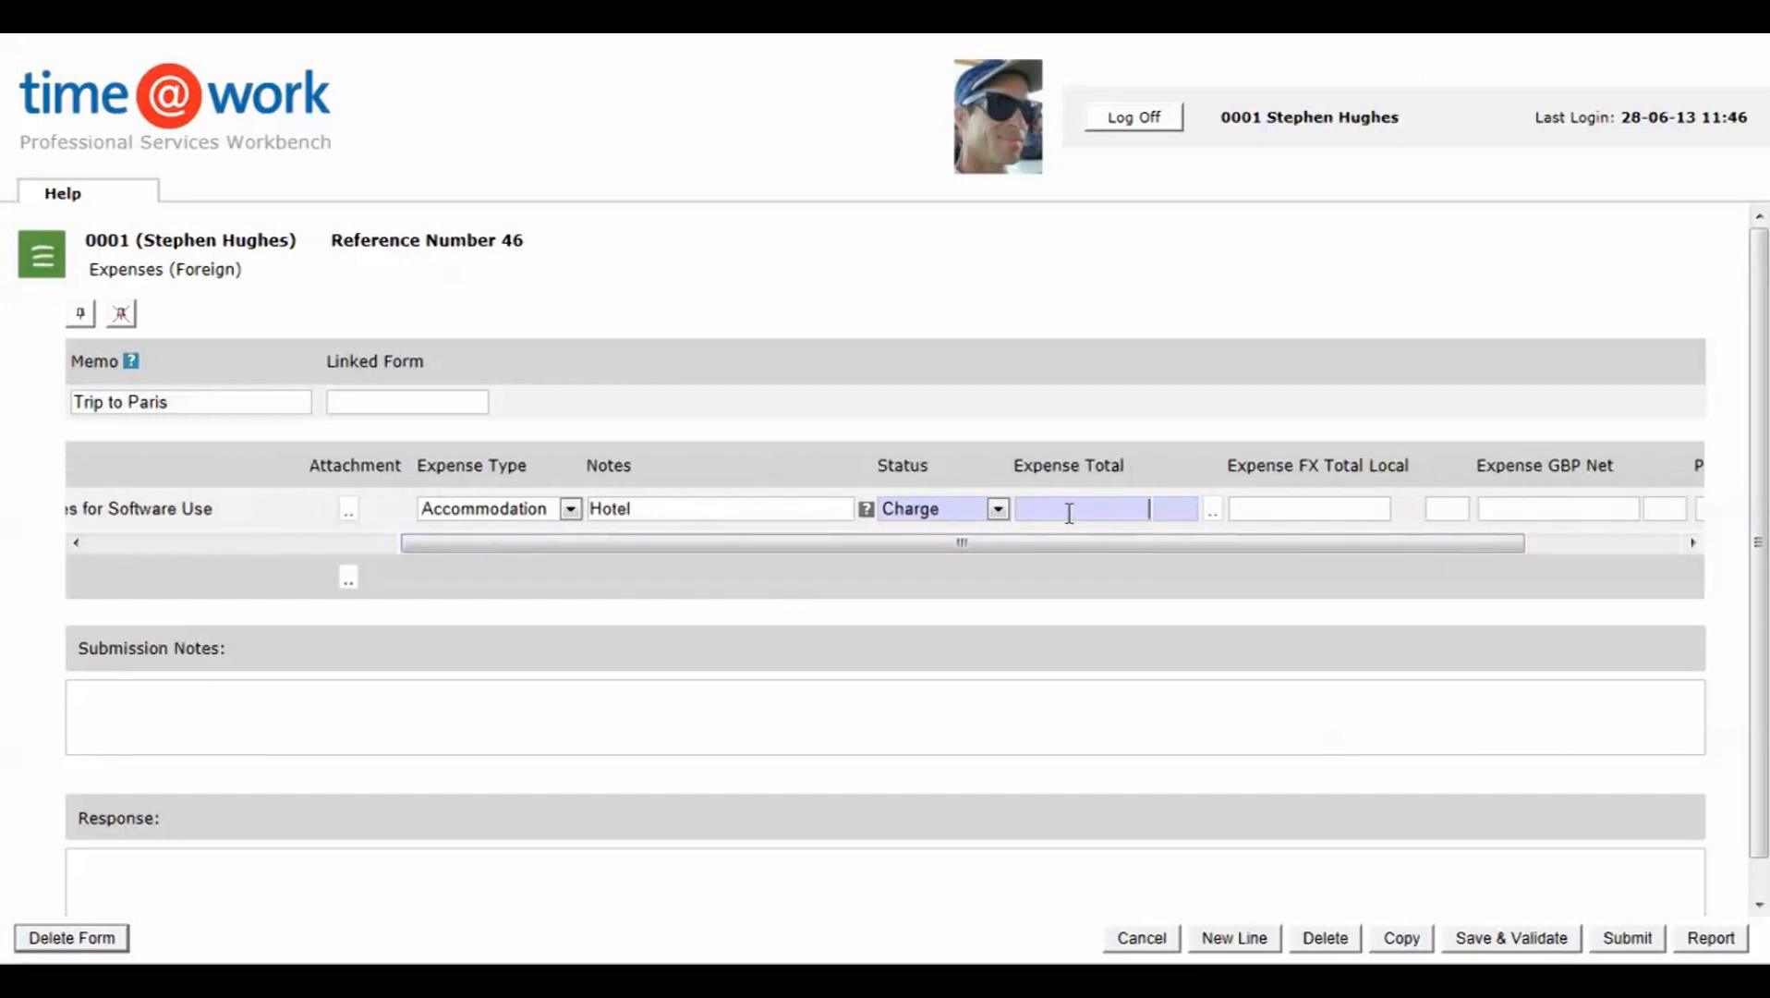
pyautogui.write('320')
pyautogui.click(1214, 512)
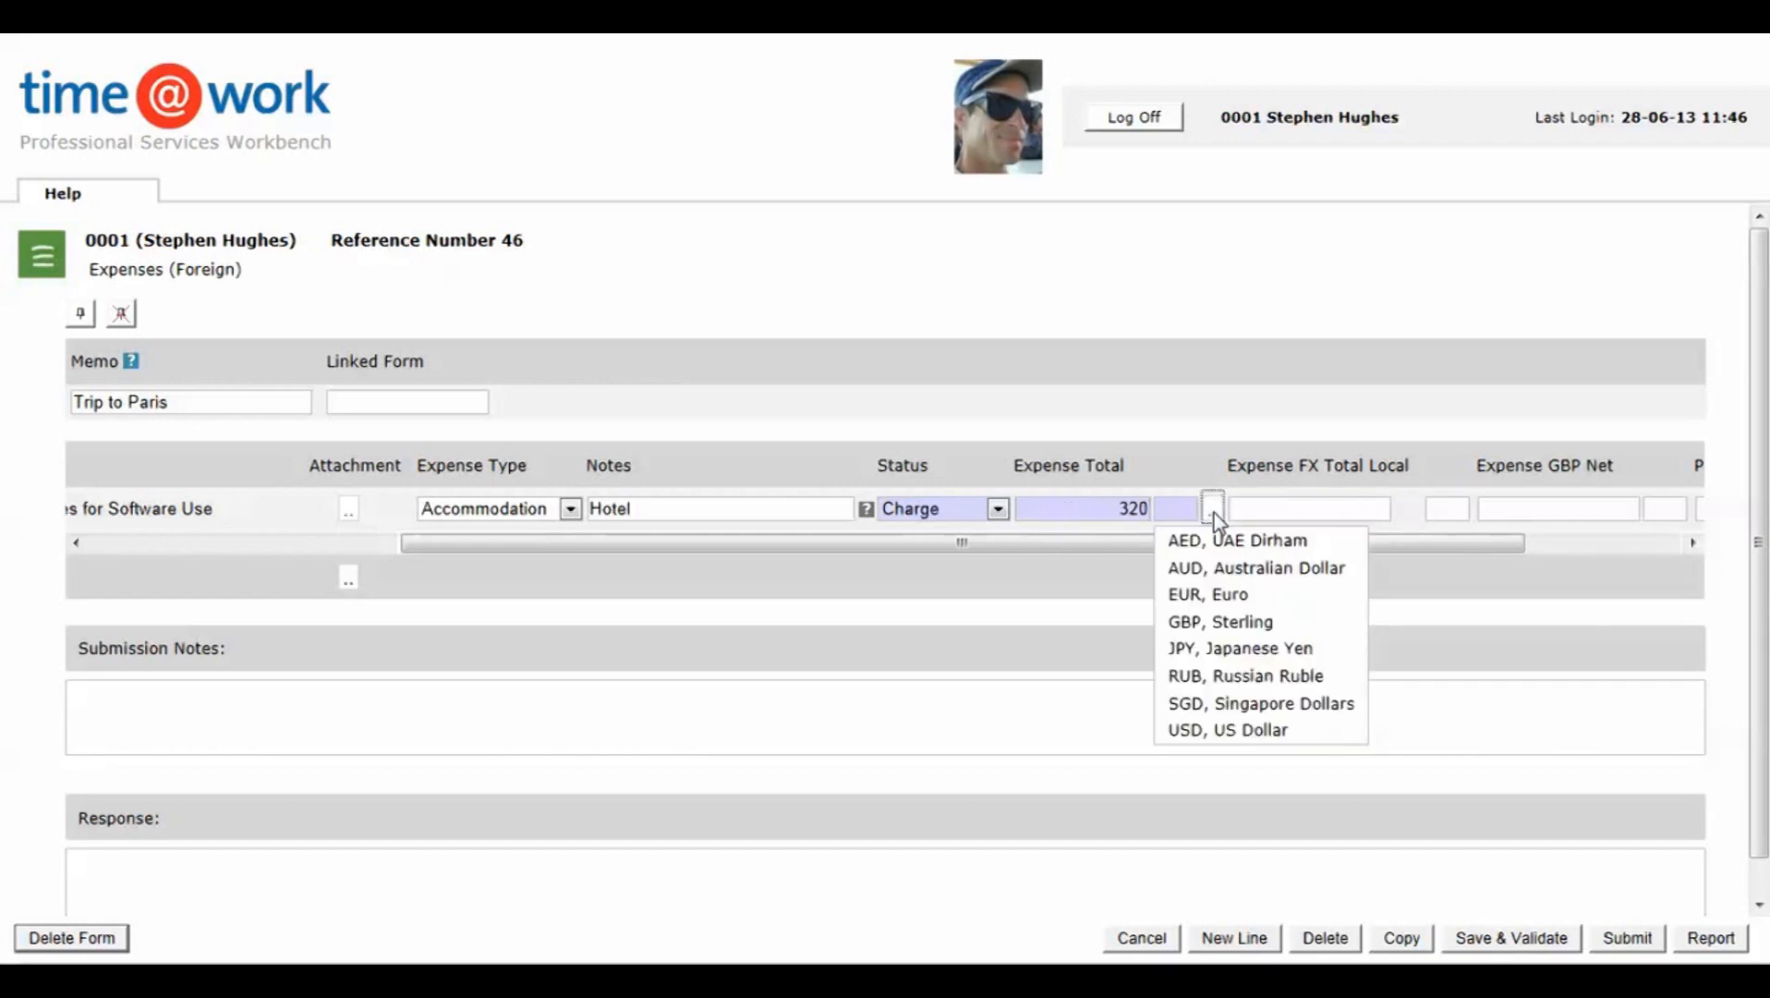
pyautogui.click(1191, 600)
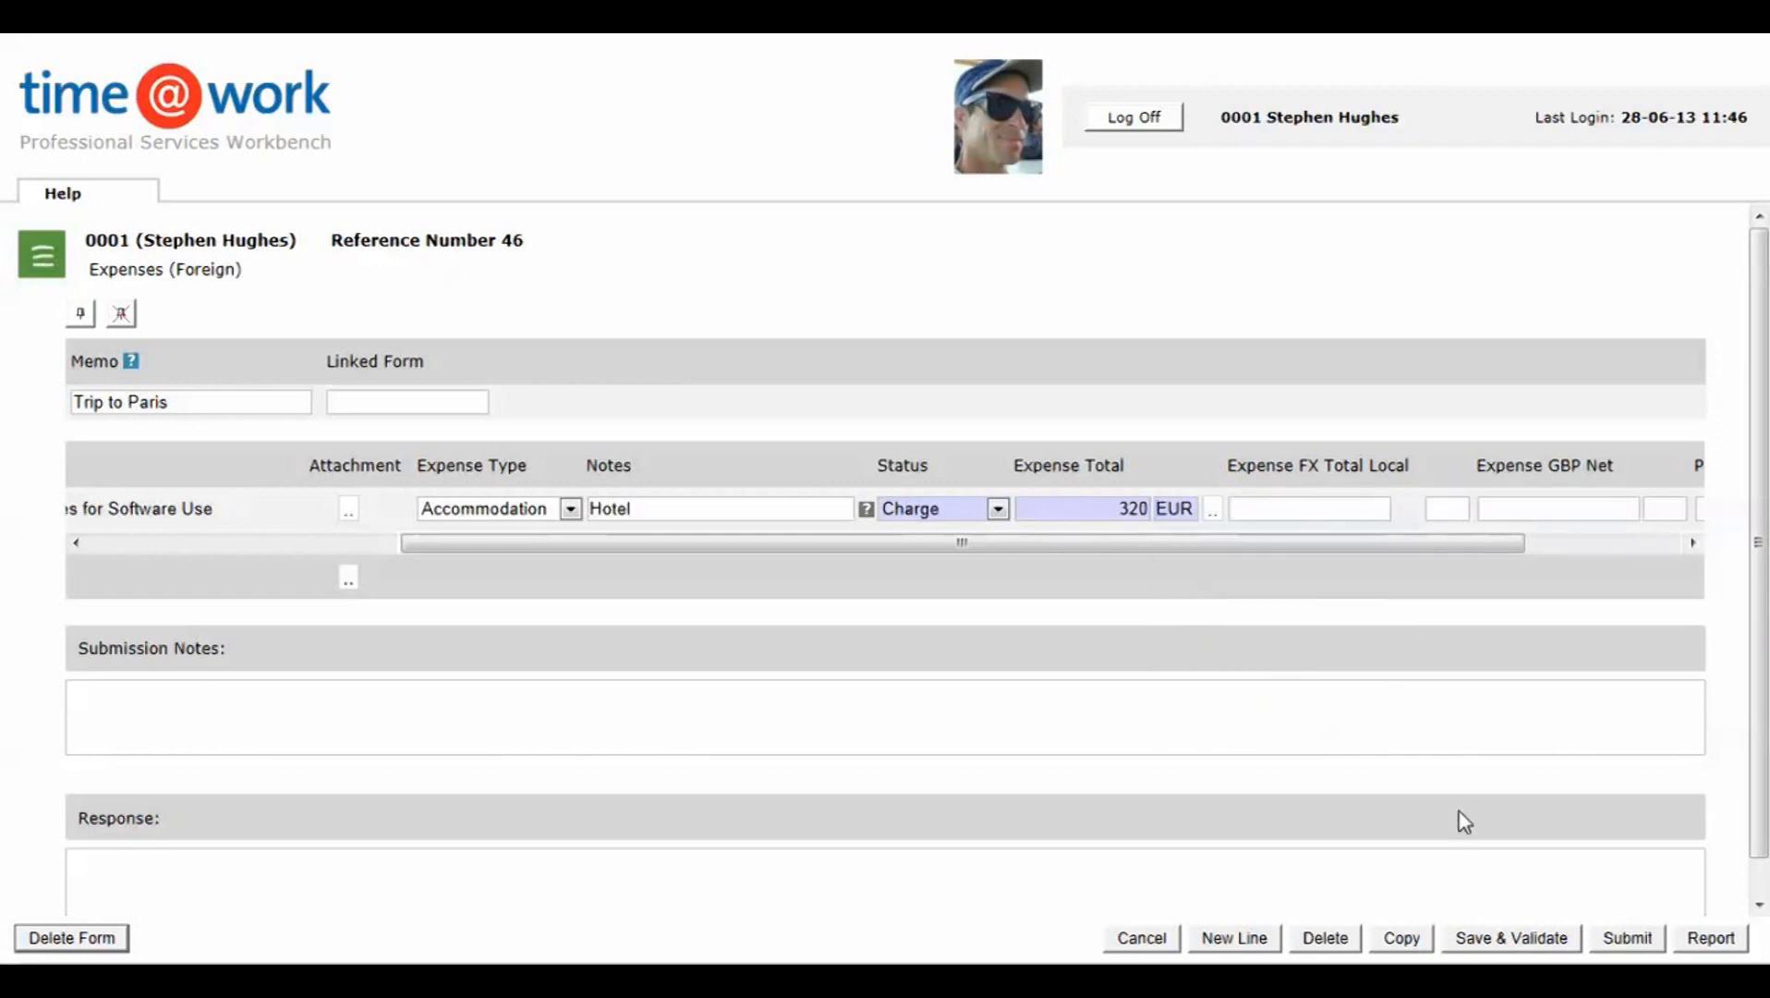
# Step: Save and validate the Trip to Paris form, then submit it
pyautogui.click(1511, 937)
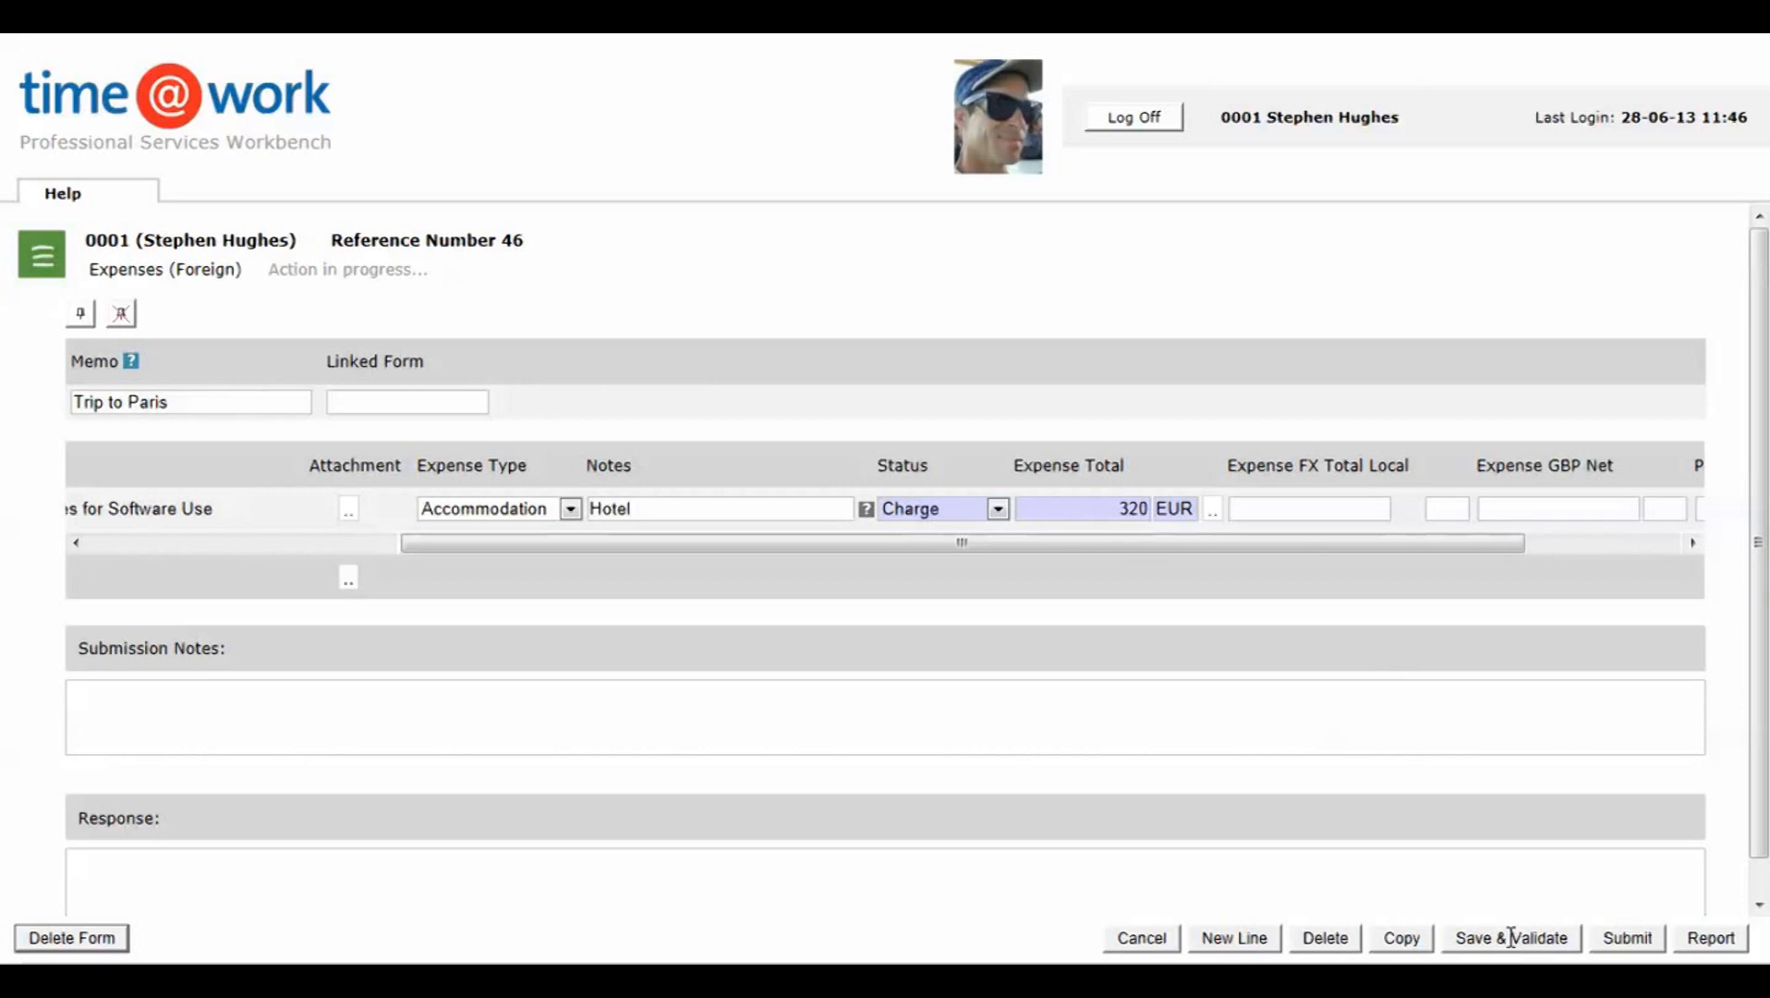
pyautogui.moveTo(1227, 543); pyautogui.dragTo(856, 539)
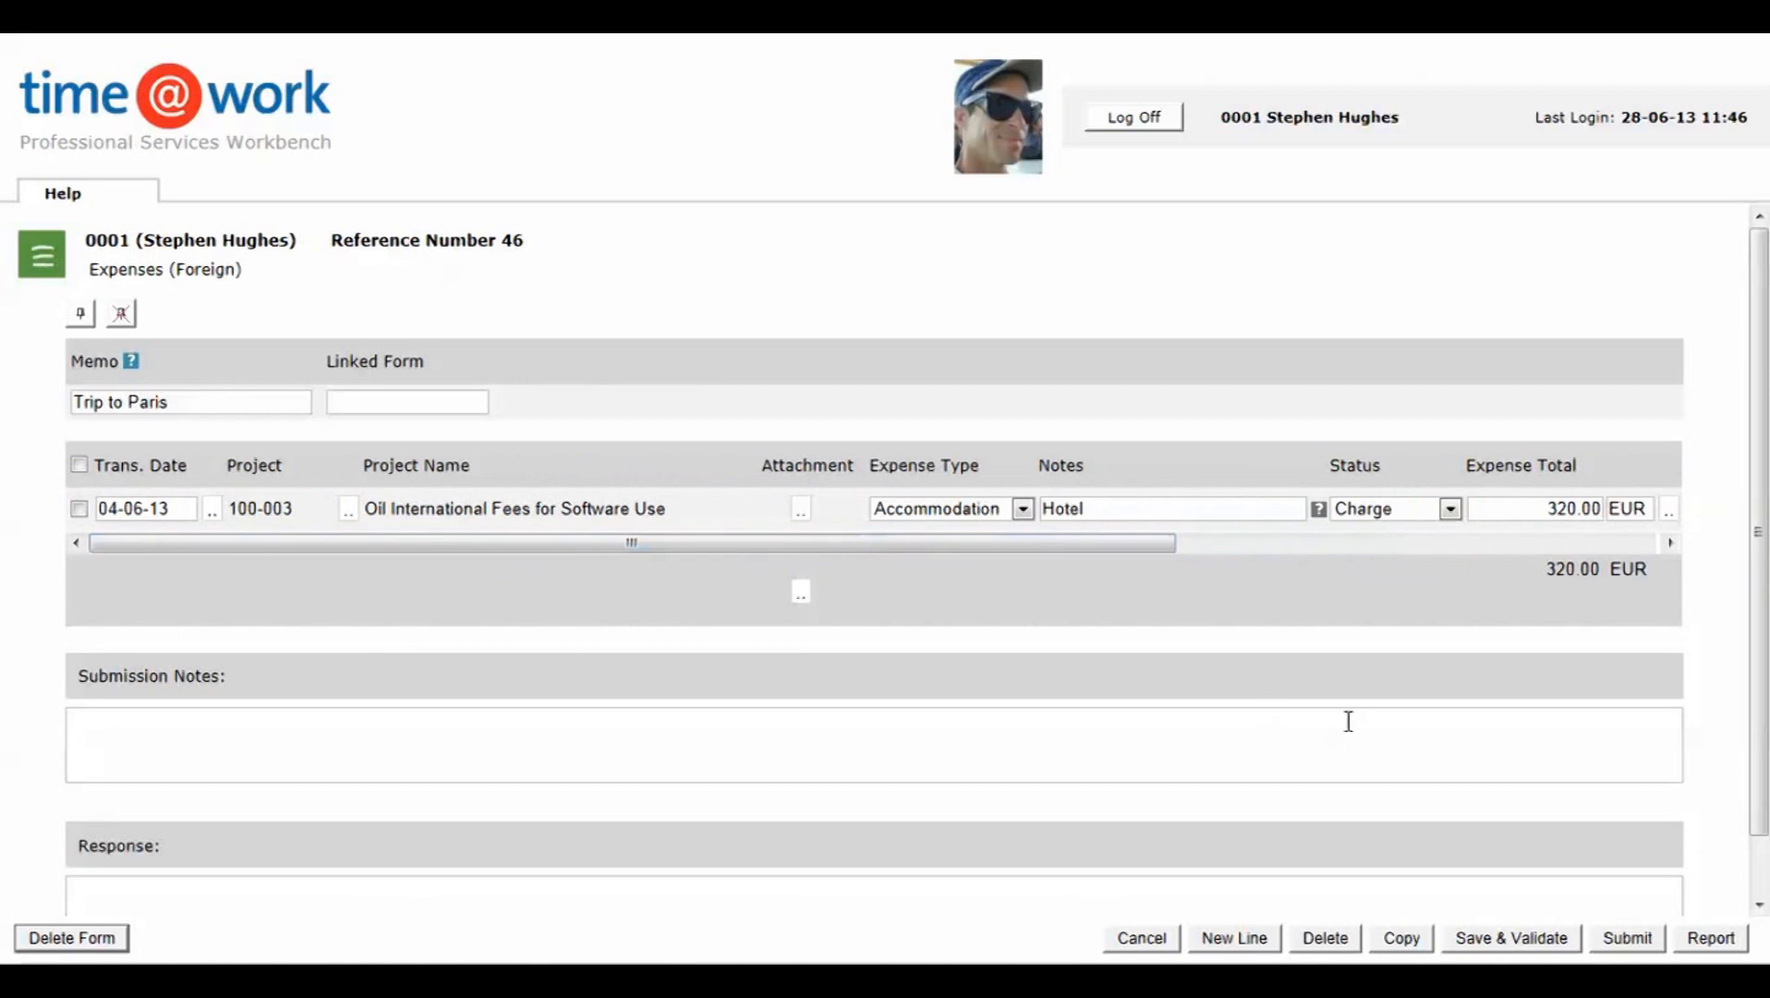
pyautogui.click(1622, 944)
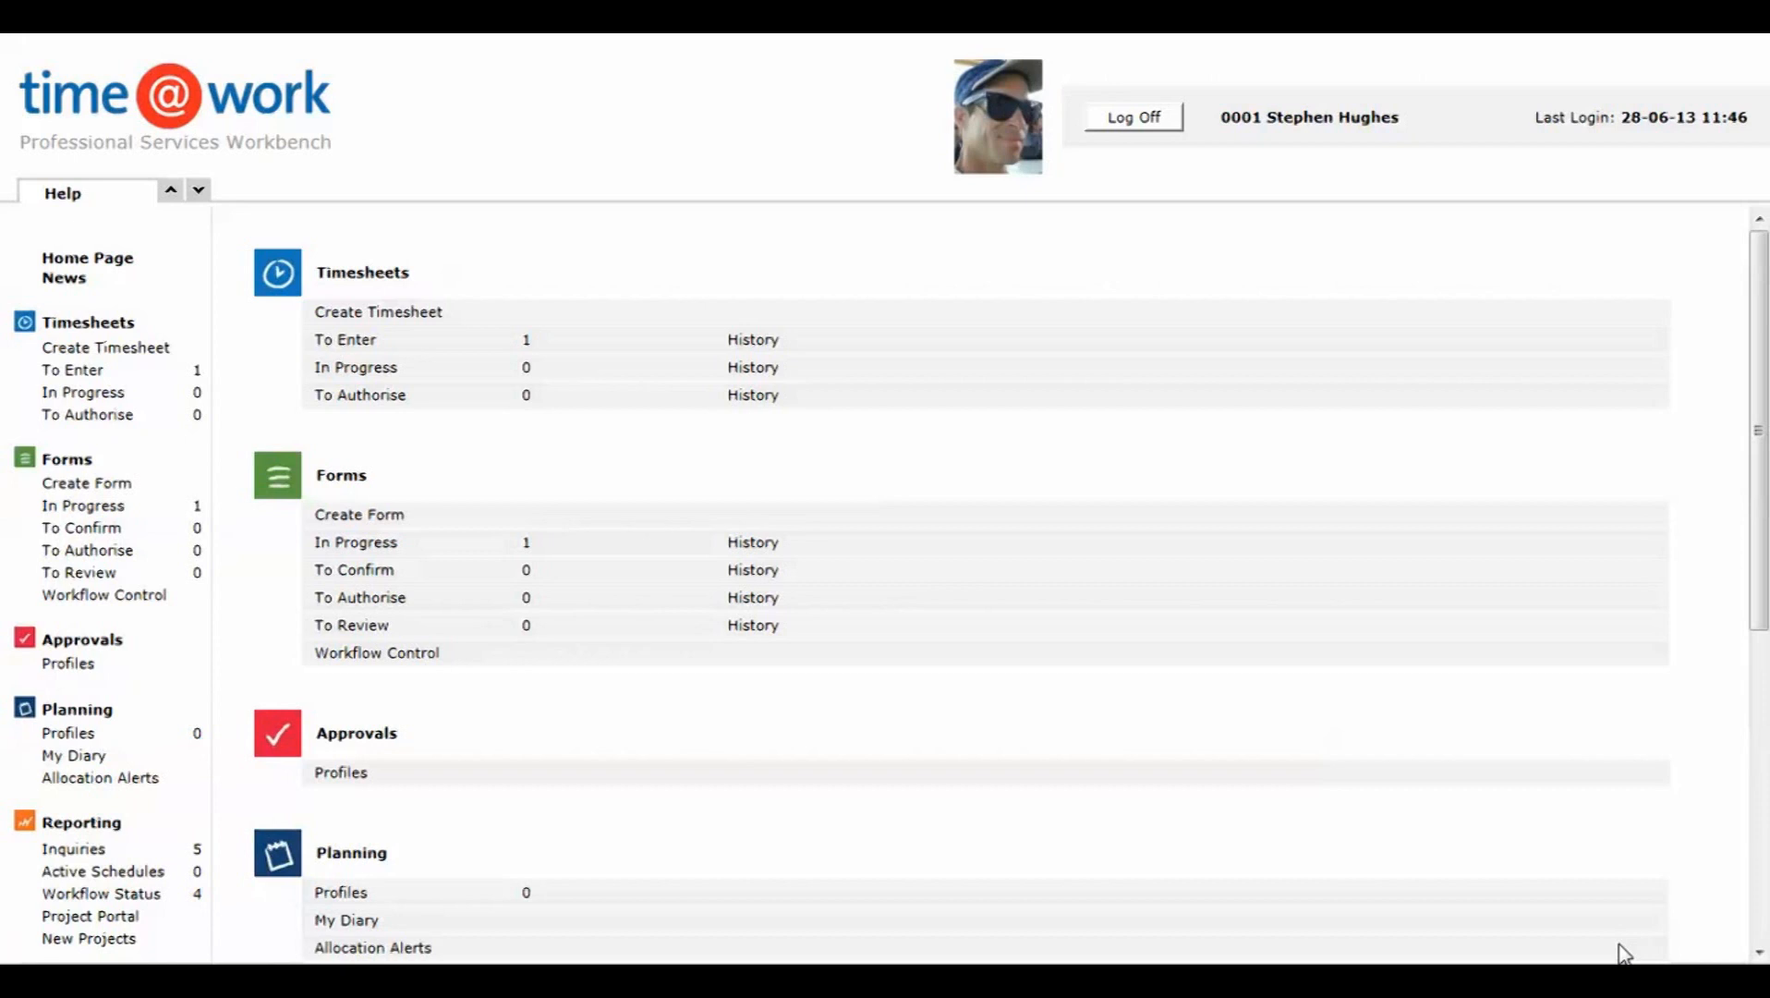
# Step: Switch to the time@work maintenance application, log in to database V471 as Admin and open the Form Types setup
pyautogui.hotkey('alt', 'Tab')
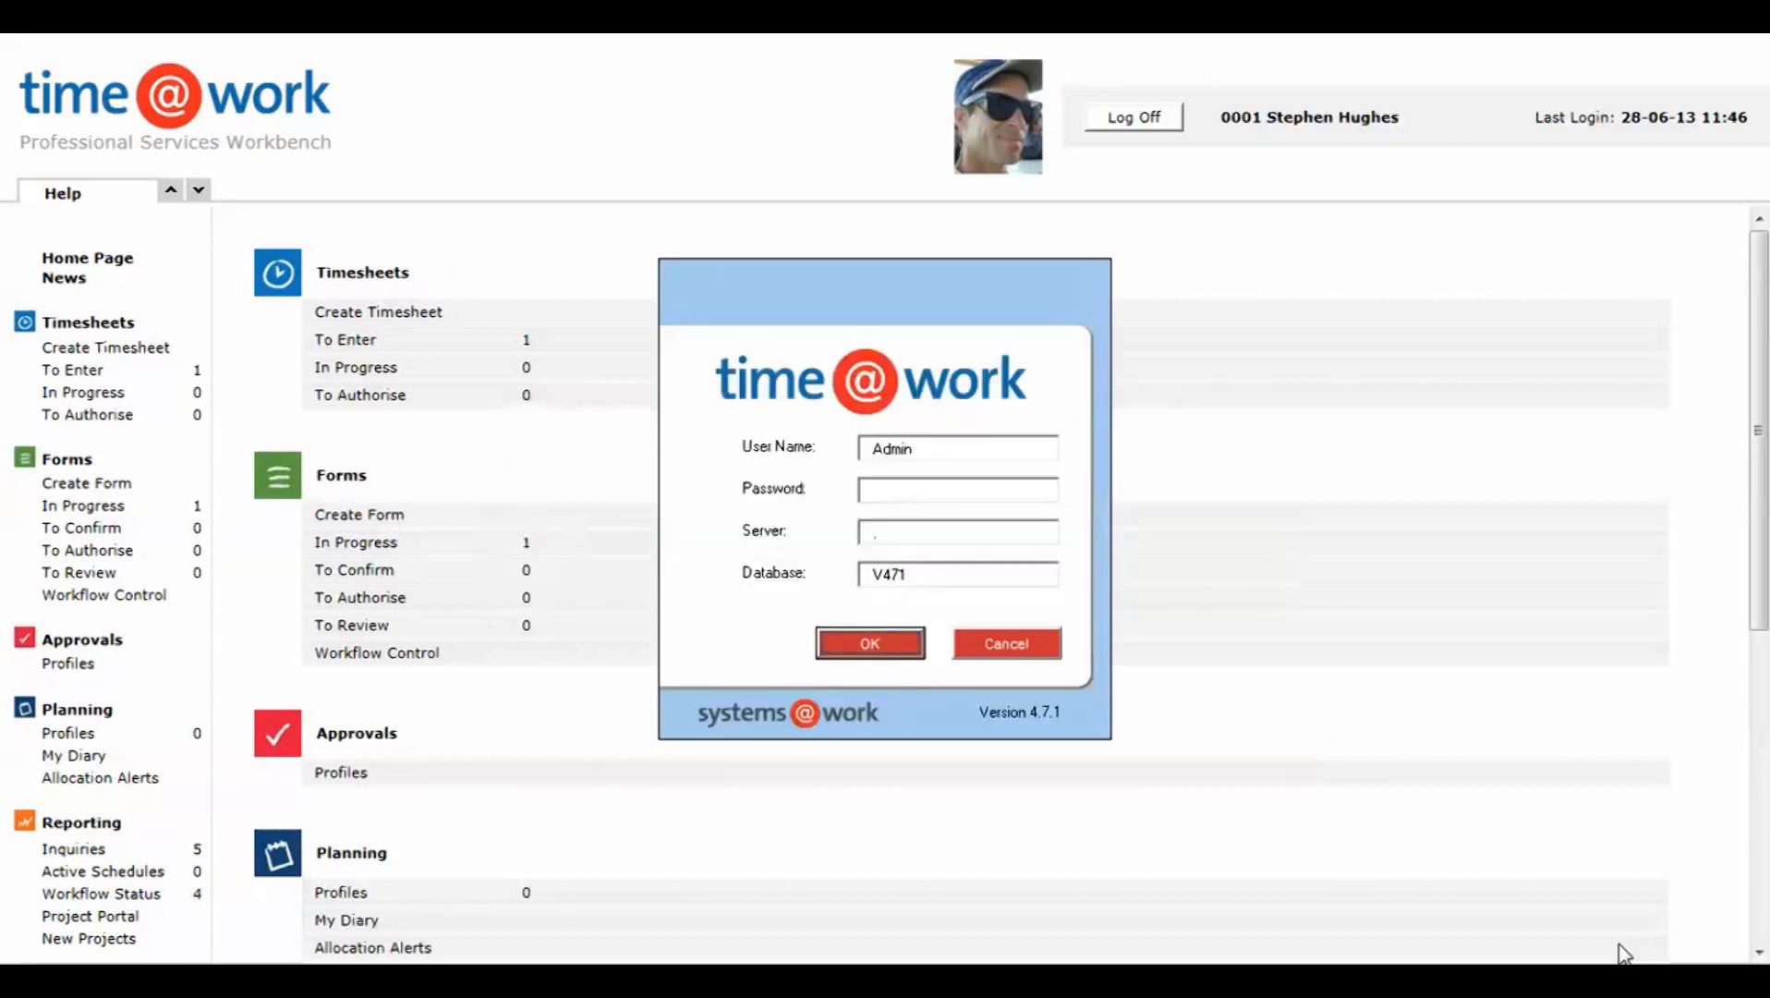
pyautogui.click(873, 647)
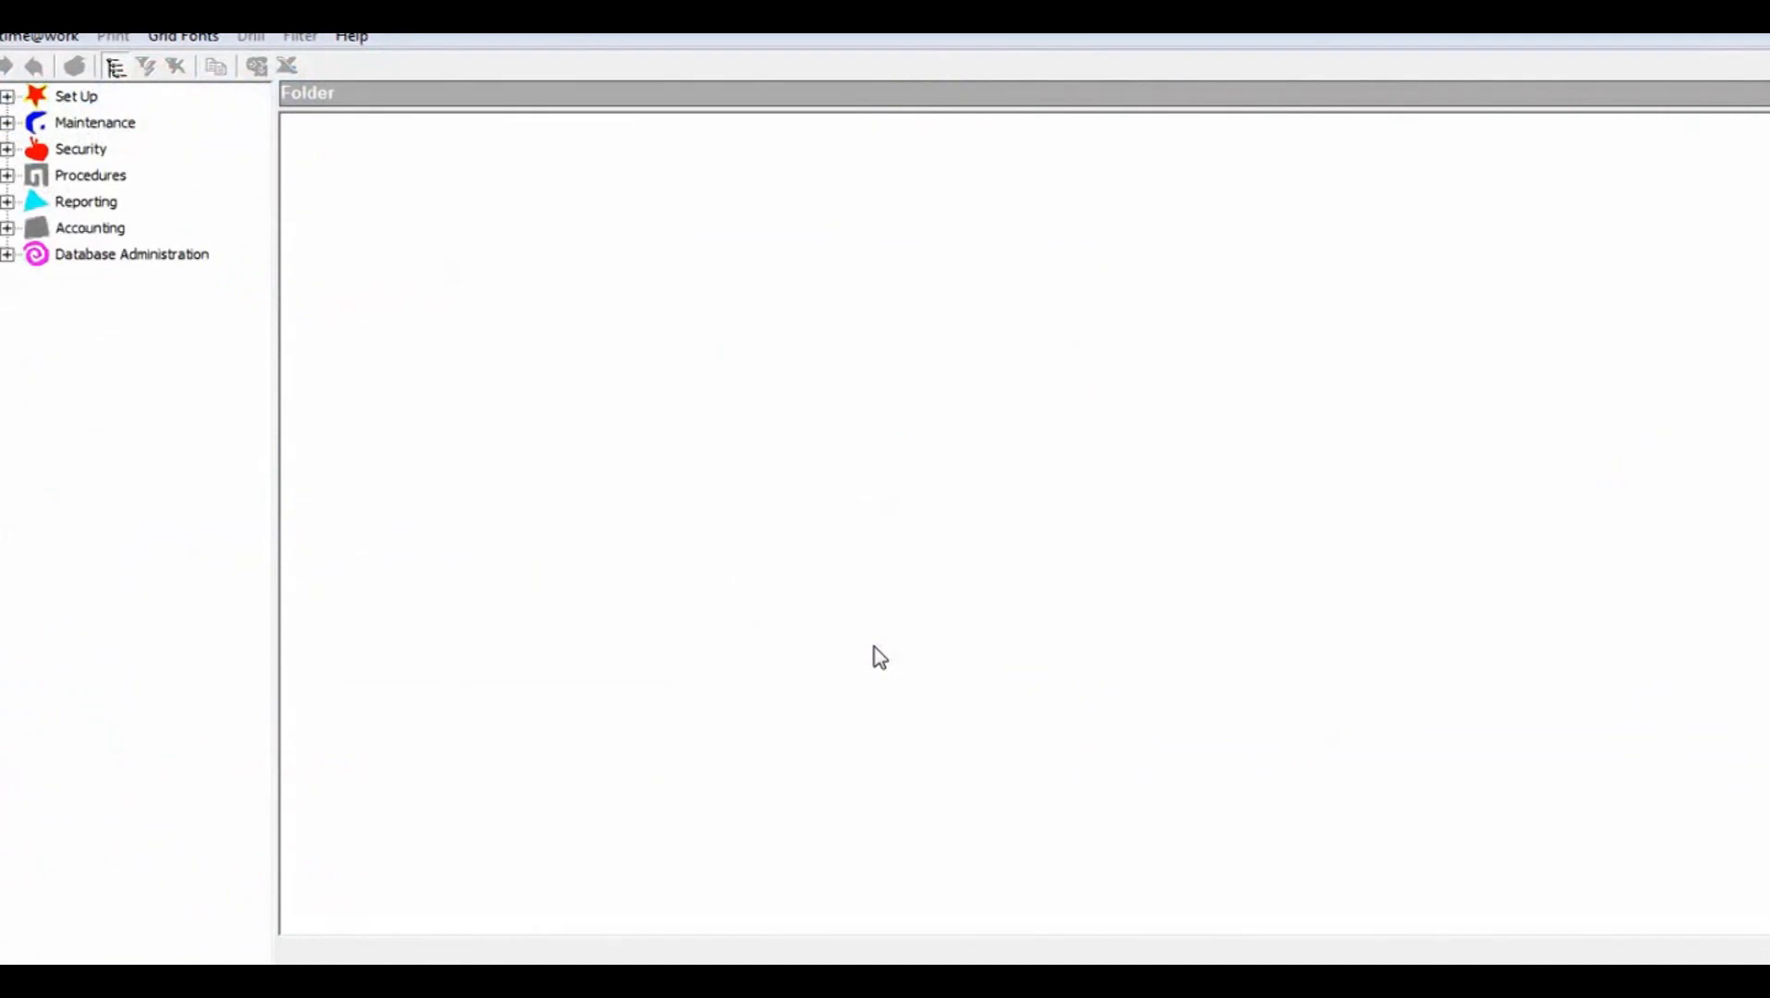
pyautogui.click(7, 97)
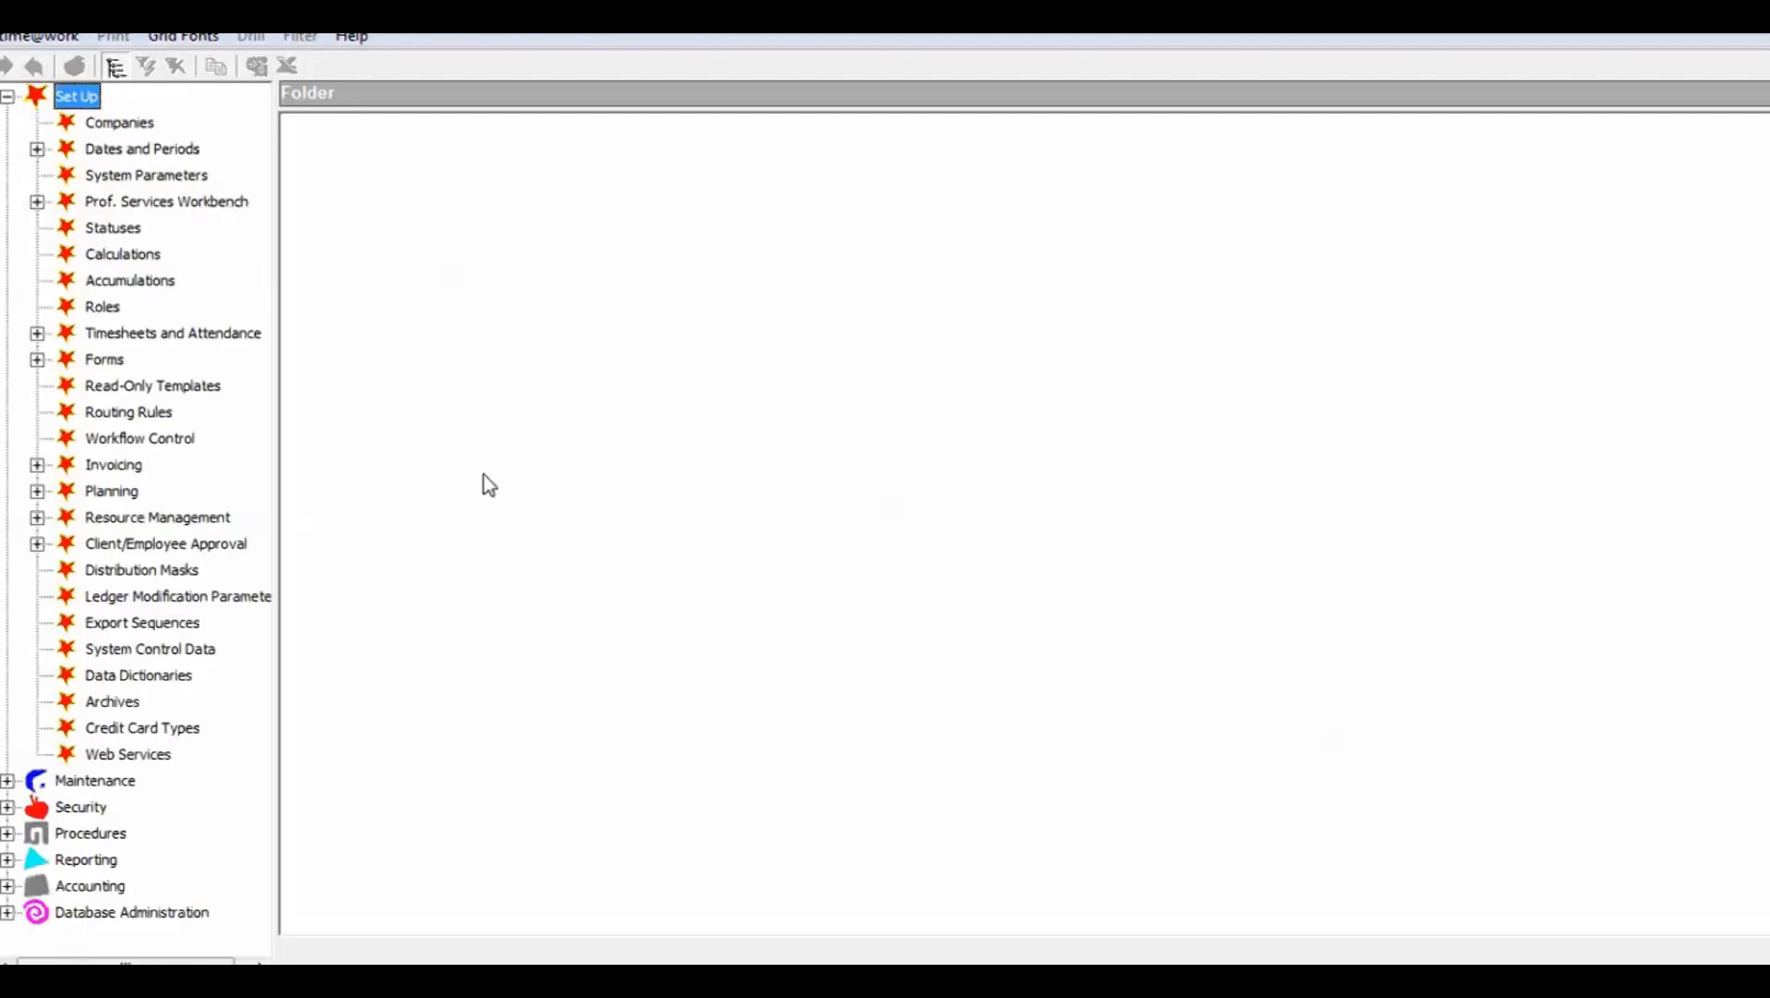
pyautogui.click(37, 360)
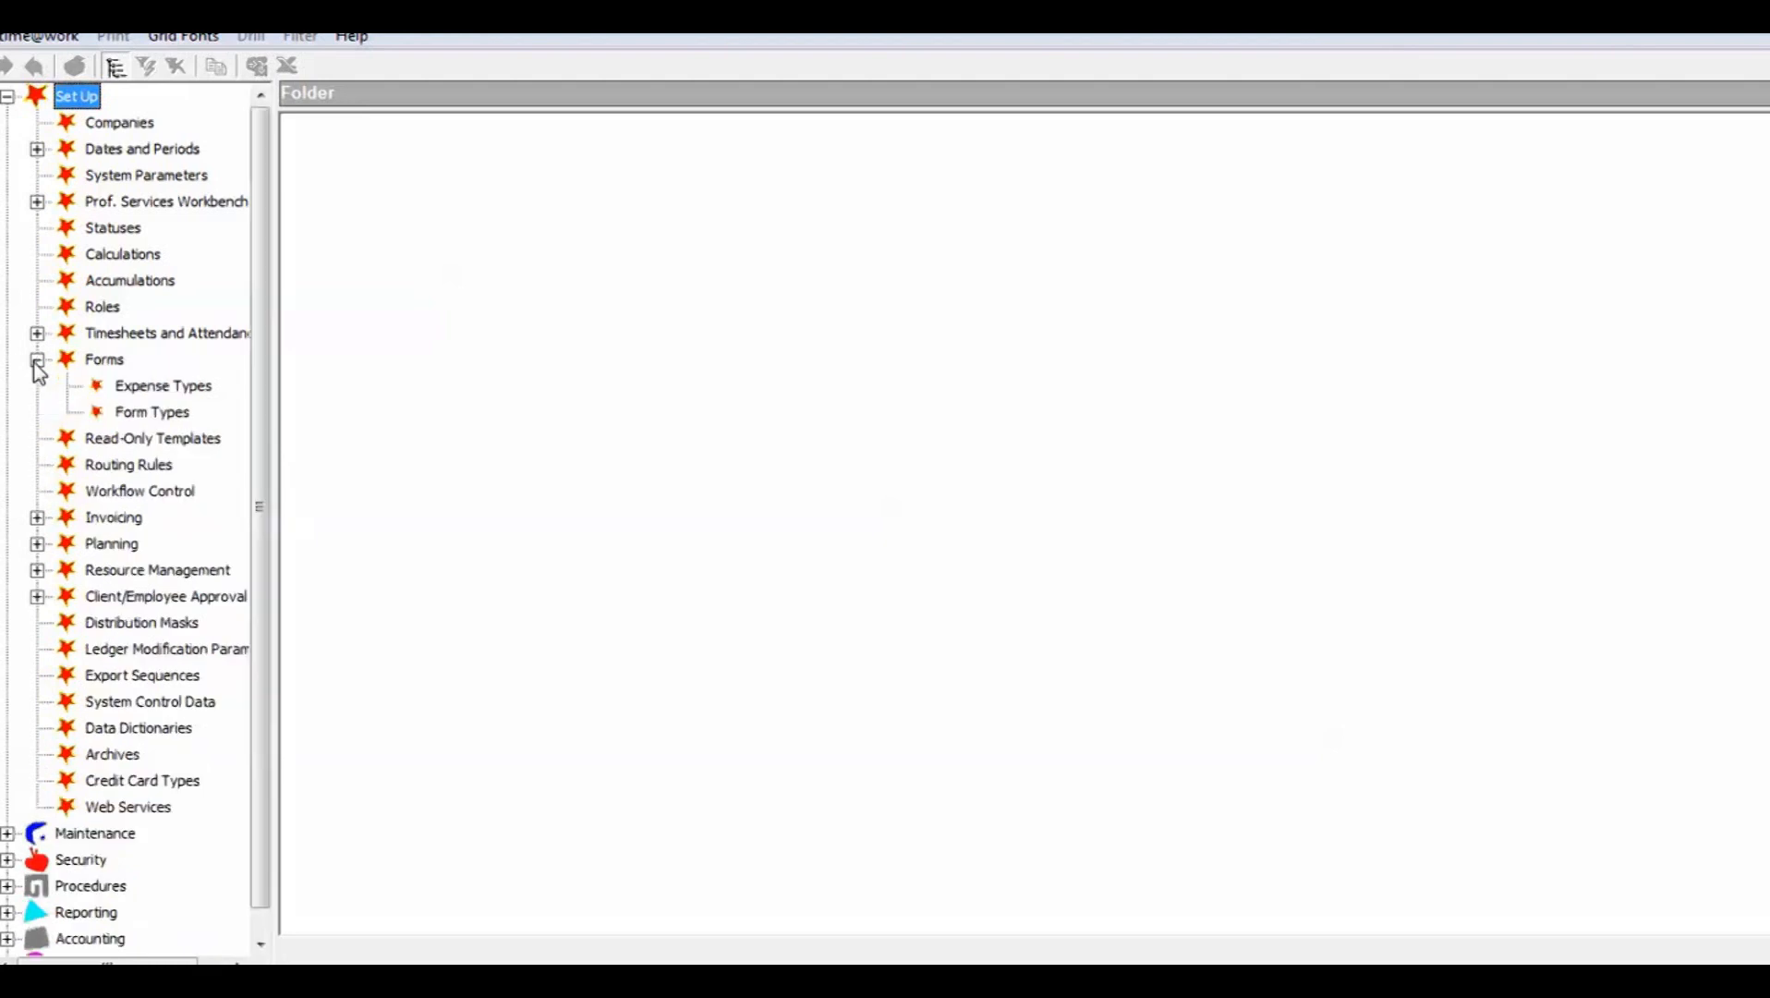
pyautogui.click(153, 413)
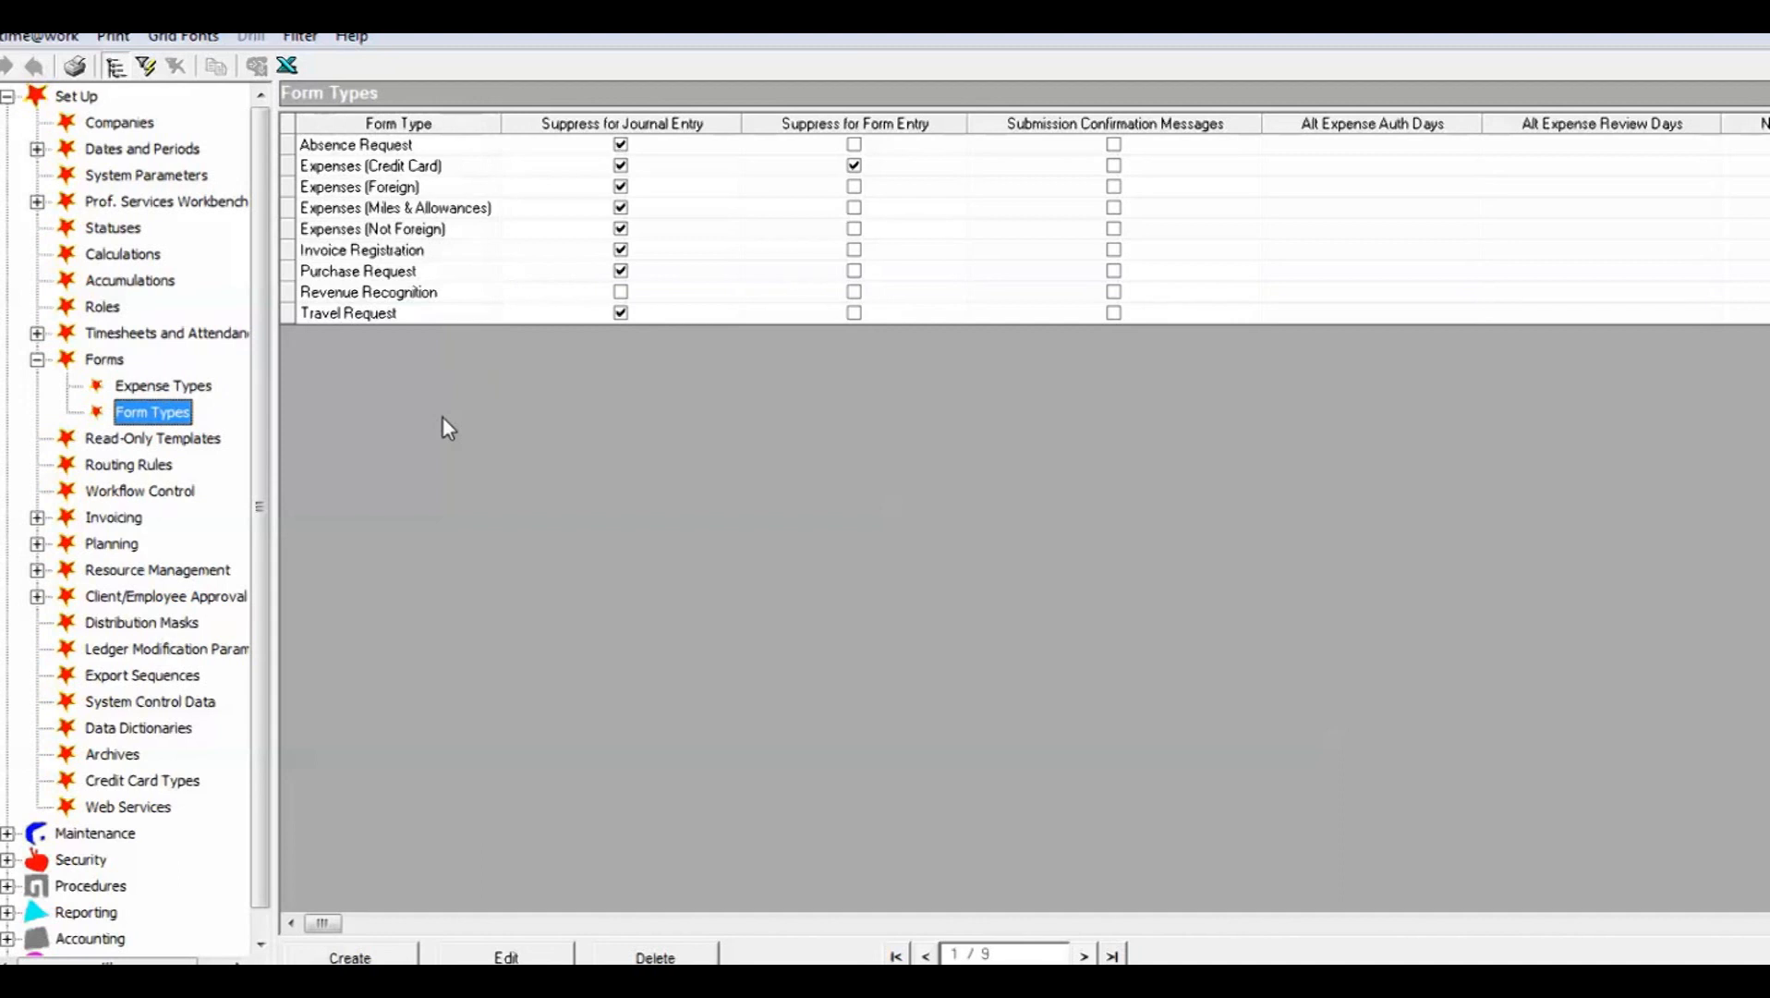
# Step: Open the Expenses (Not Foreign) form type definition for viewing
pyautogui.click(357, 231)
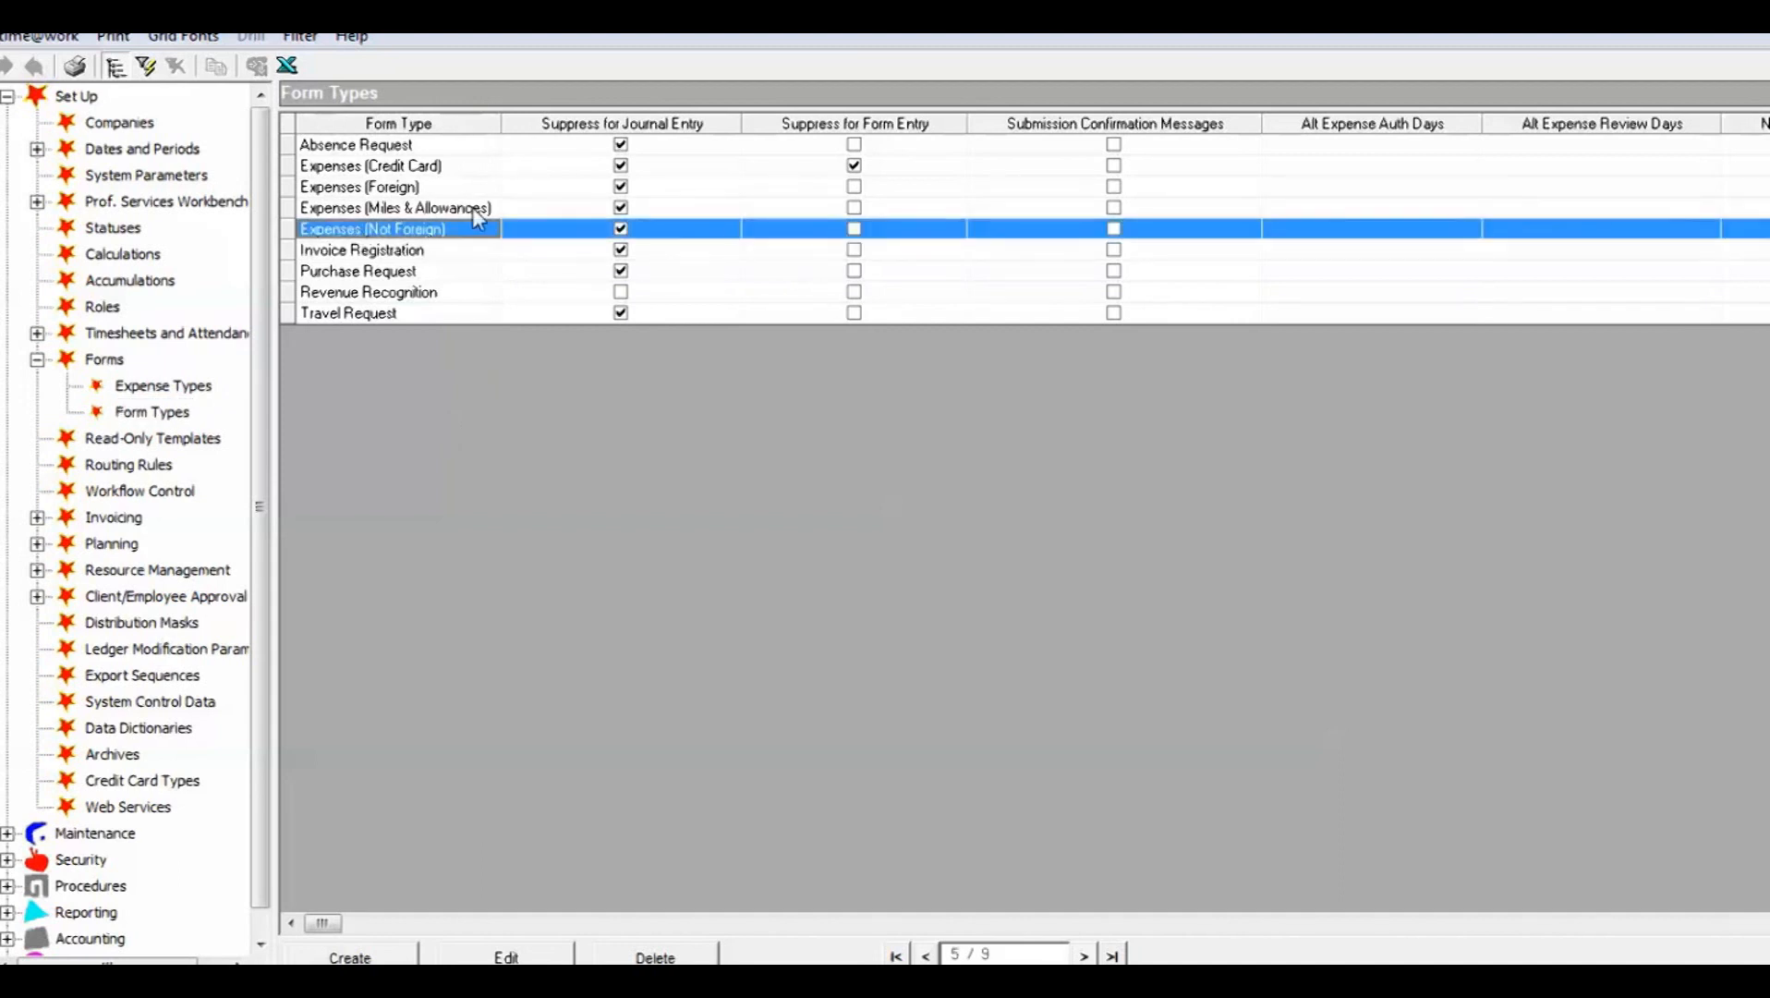
pyautogui.click(419, 189)
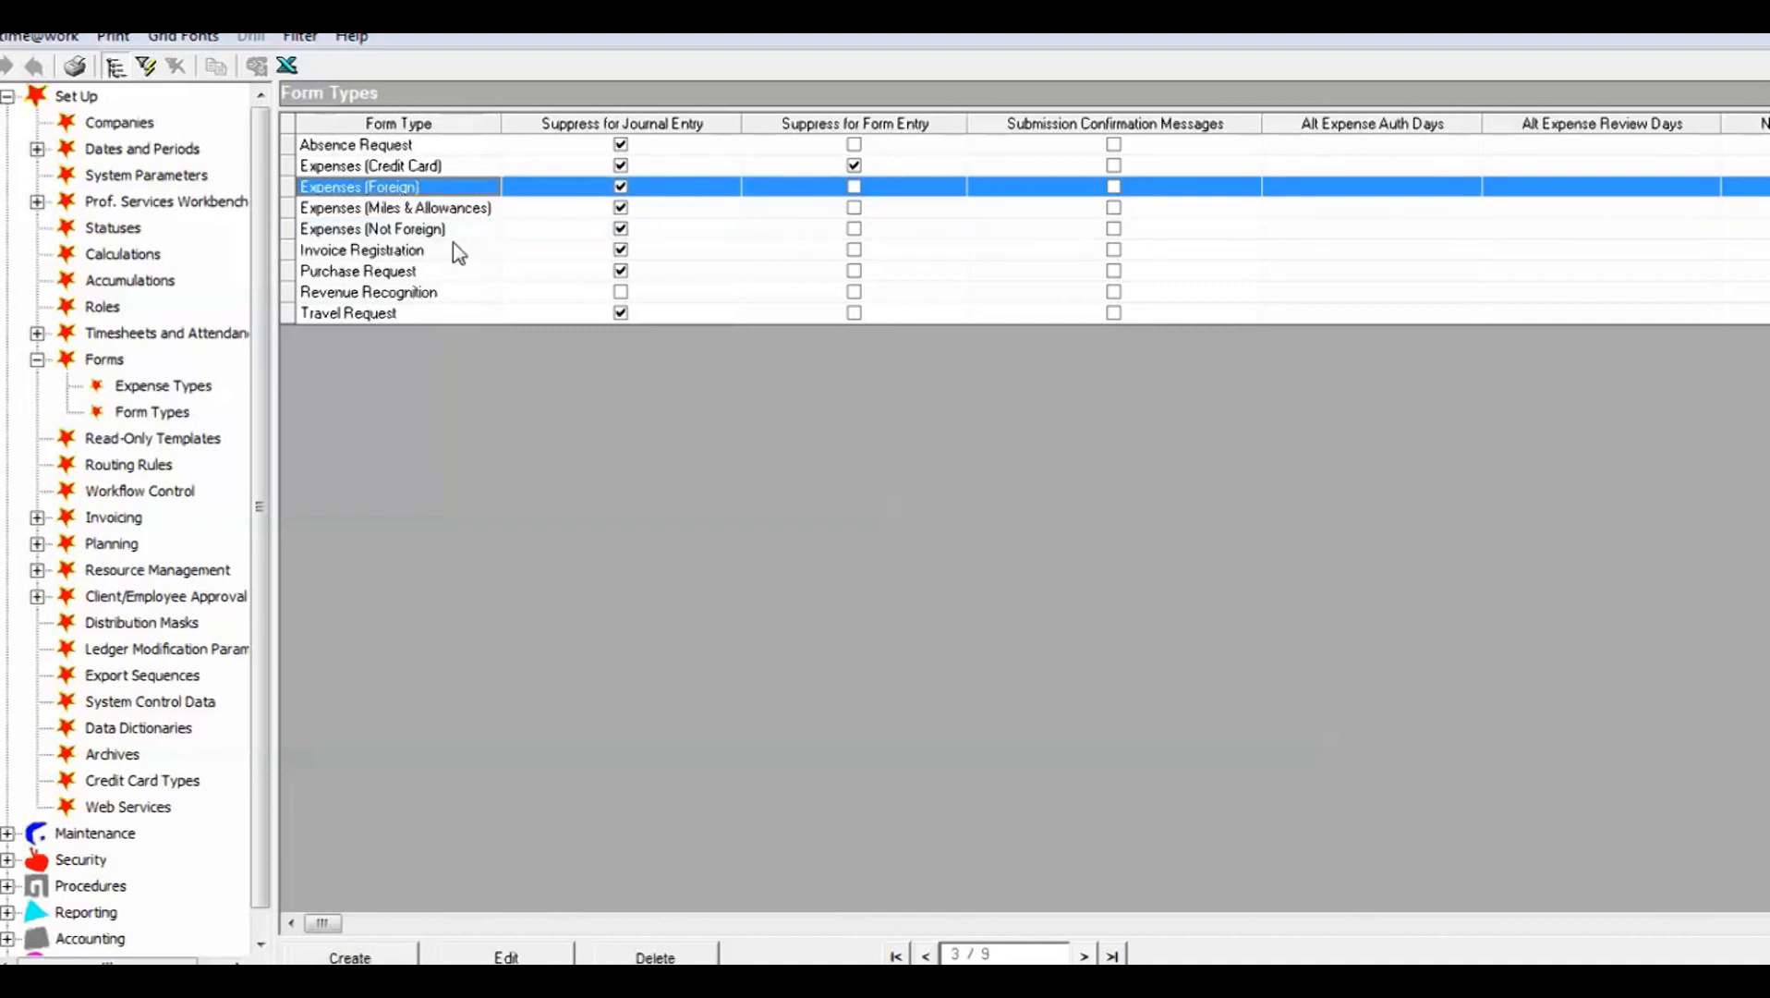
pyautogui.click(429, 231)
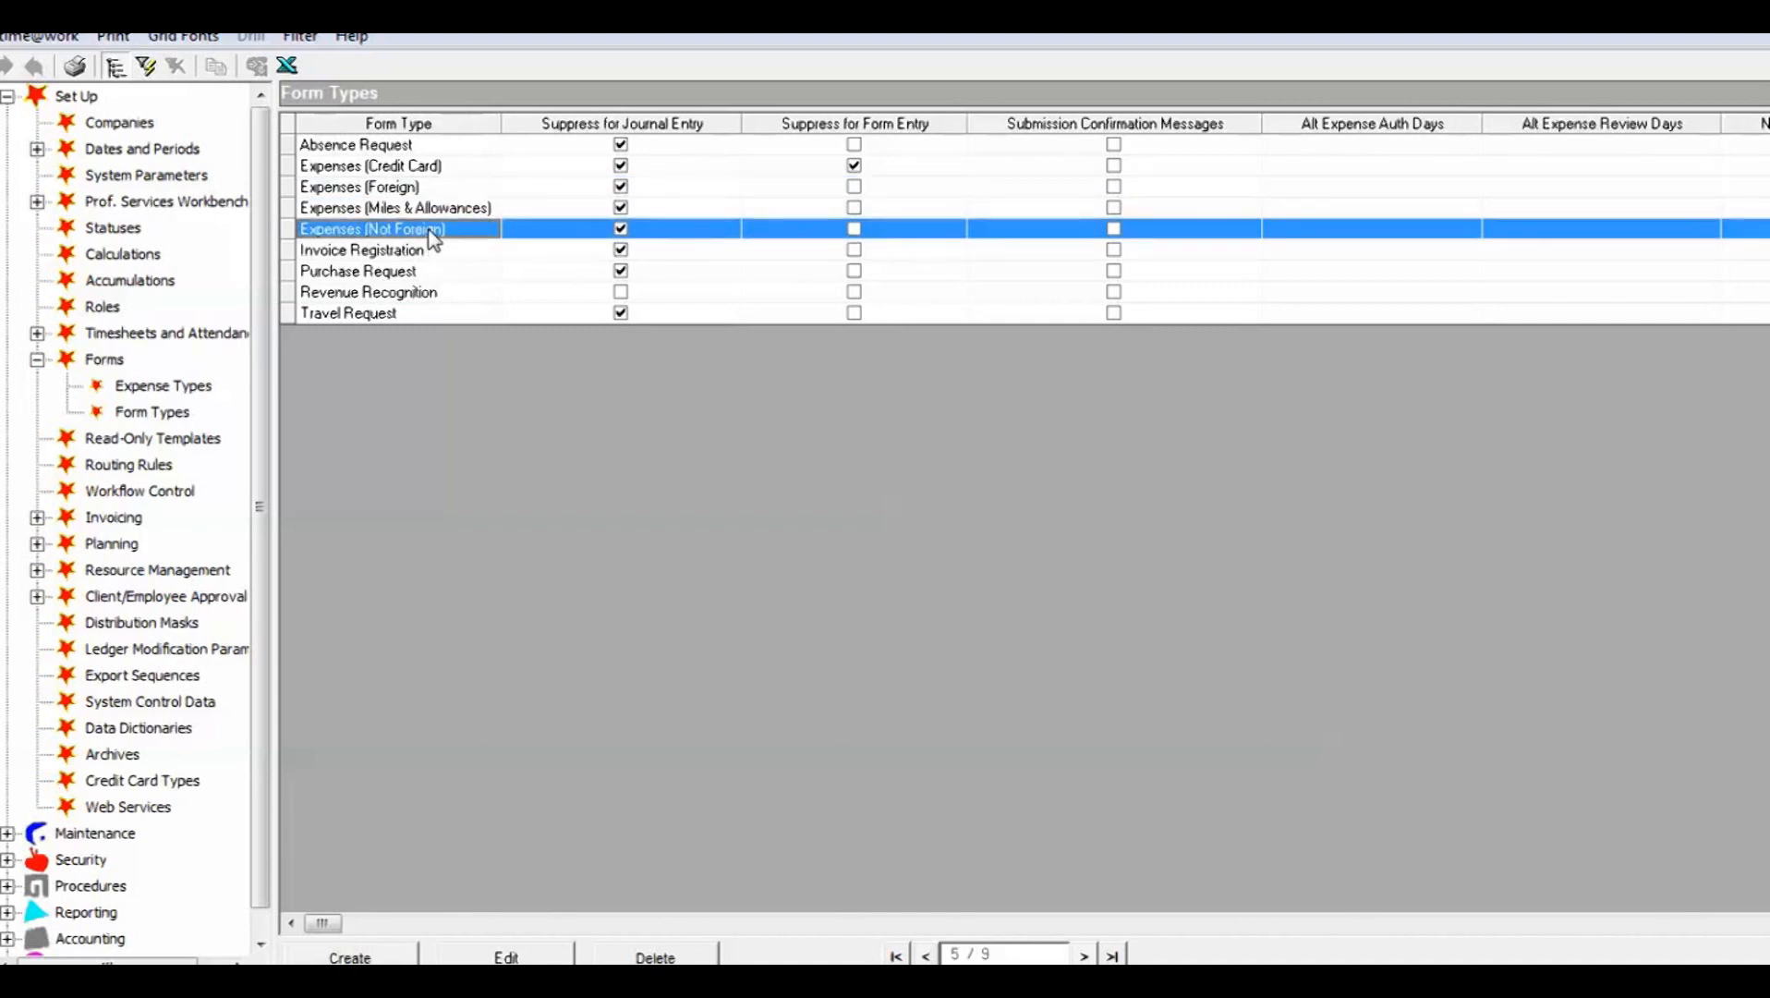
pyautogui.doubleClick(431, 236)
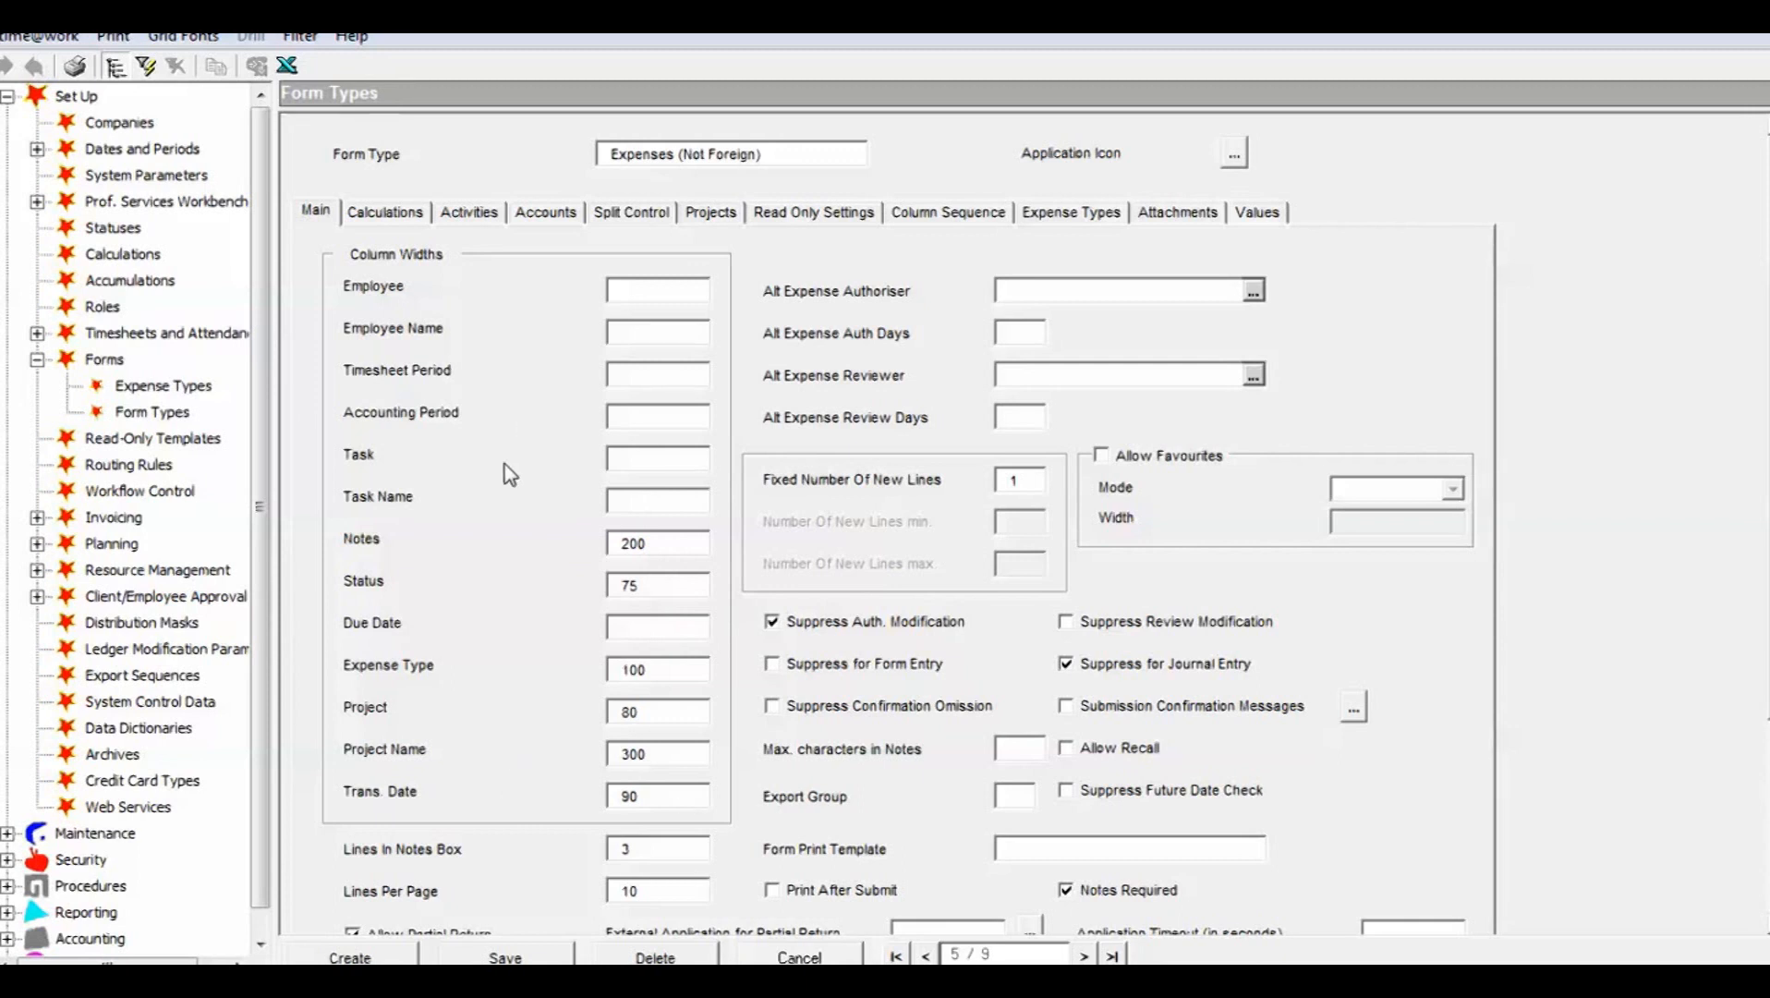
# Step: Examine the calculations and their entry and review visibility settings for the Expenses (Not Foreign) form type, then close it without saving
pyautogui.click(385, 213)
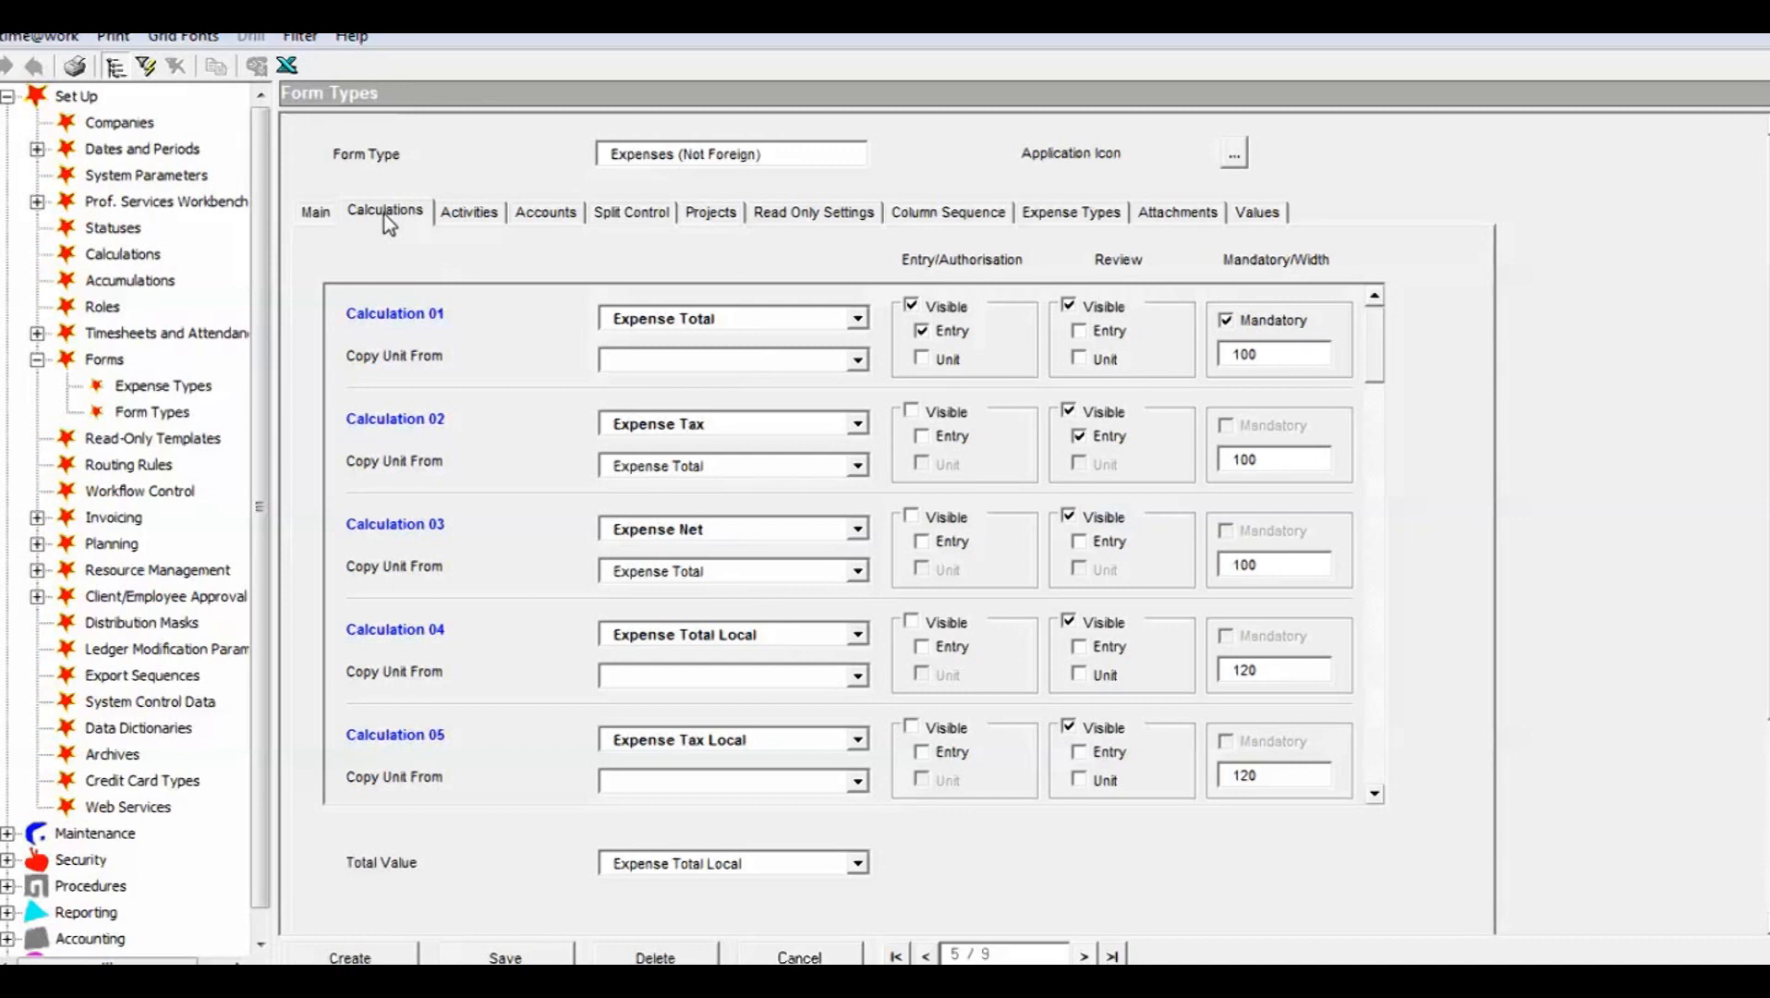
pyautogui.moveTo(1372, 340)
pyautogui.mouseDown()
pyautogui.moveTo(1370, 445)
pyautogui.moveTo(1376, 348)
pyautogui.mouseUp()
pyautogui.moveTo(1376, 336)
pyautogui.mouseDown()
pyautogui.moveTo(1373, 708)
pyautogui.moveTo(1366, 319)
pyautogui.mouseUp()
pyautogui.moveTo(1373, 348); pyautogui.dragTo(1370, 462)
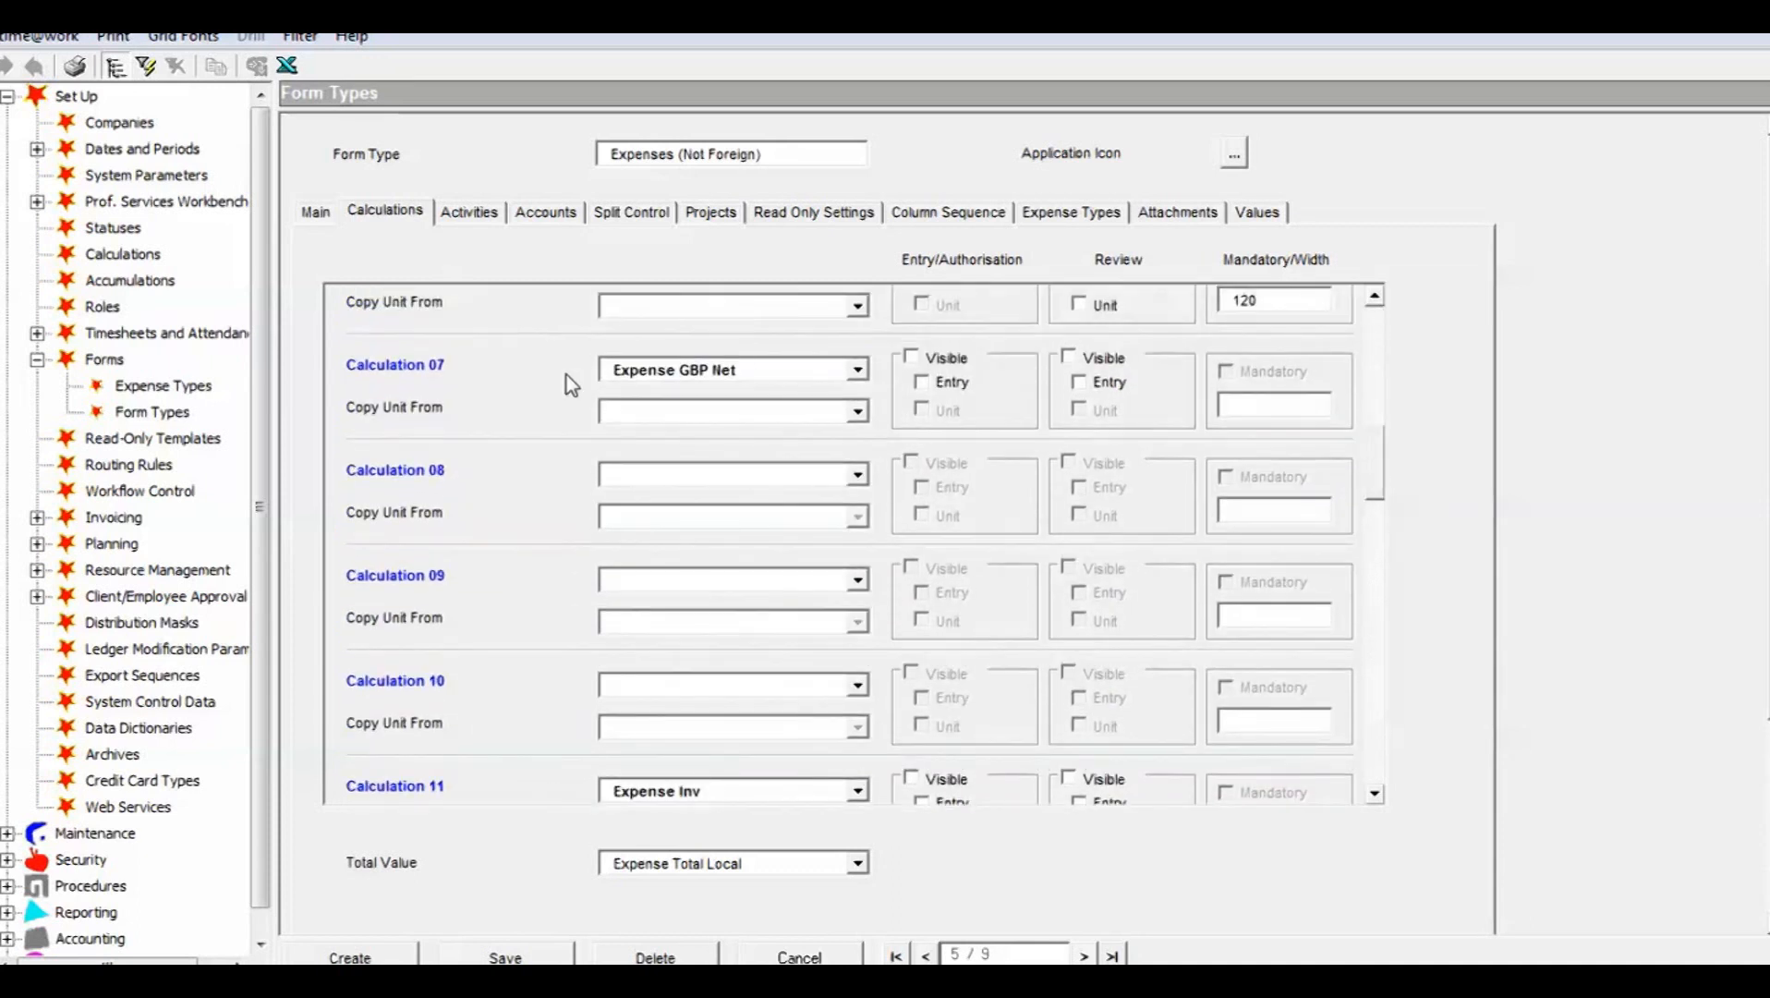
pyautogui.moveTo(1371, 474); pyautogui.dragTo(1366, 339)
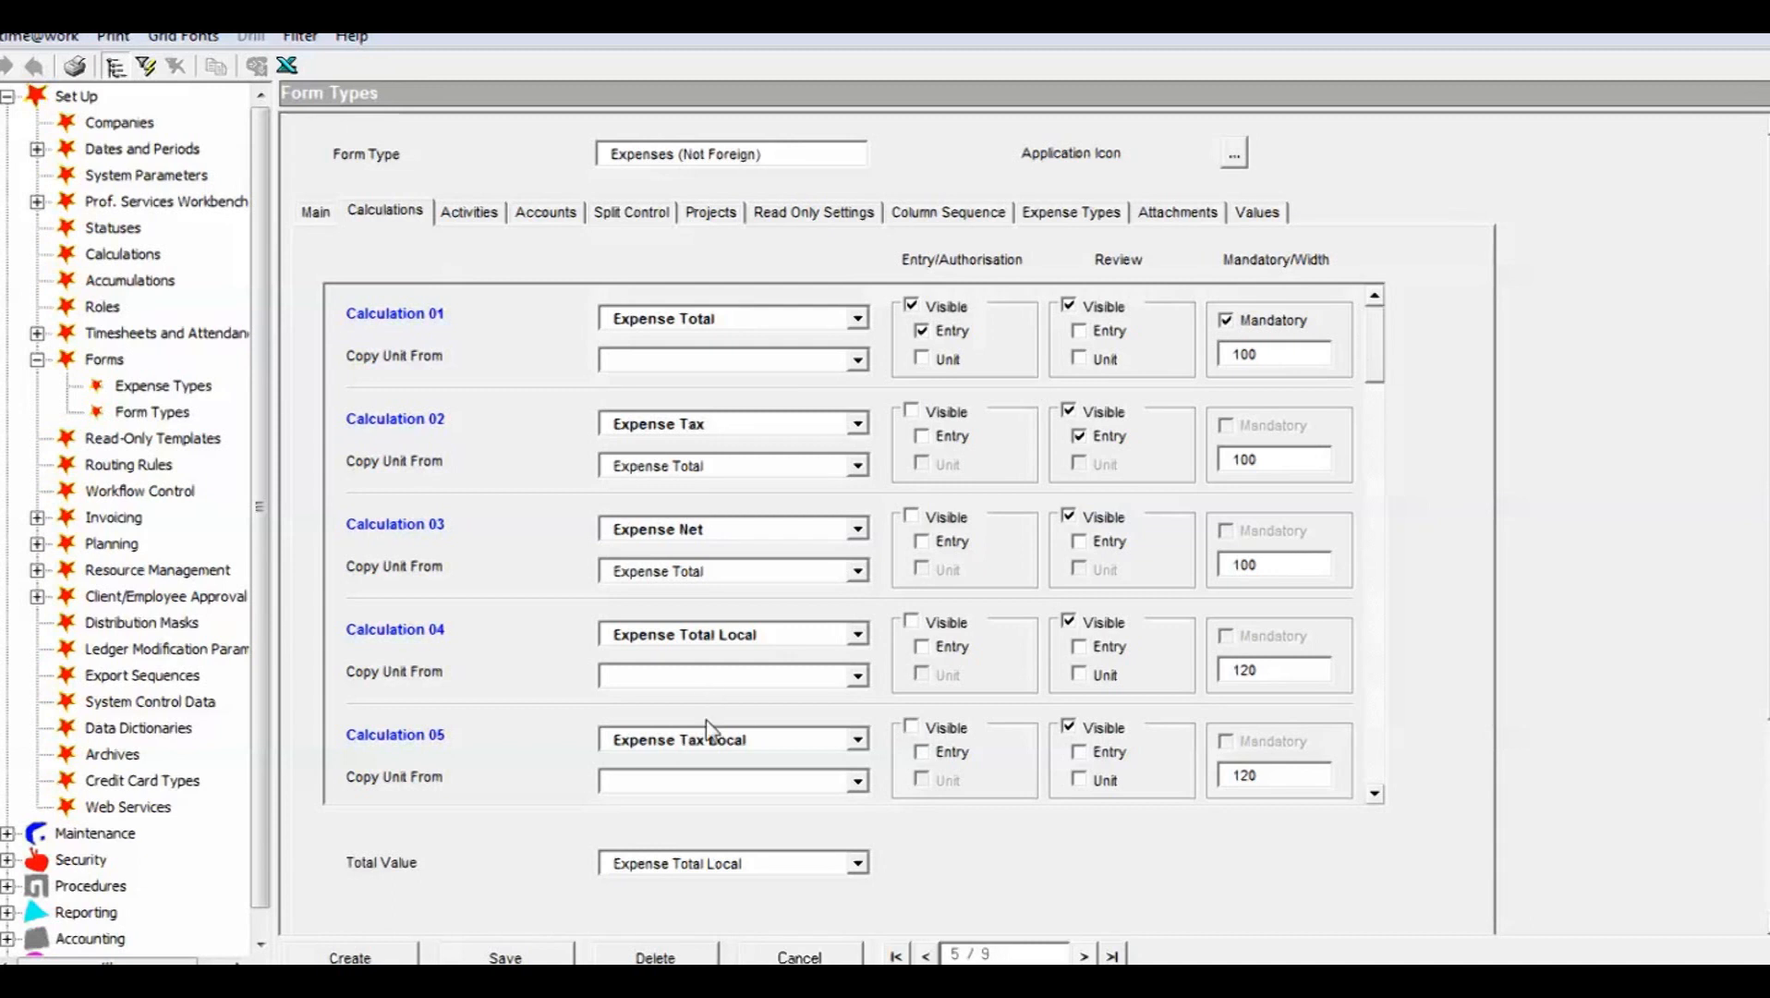
pyautogui.click(817, 958)
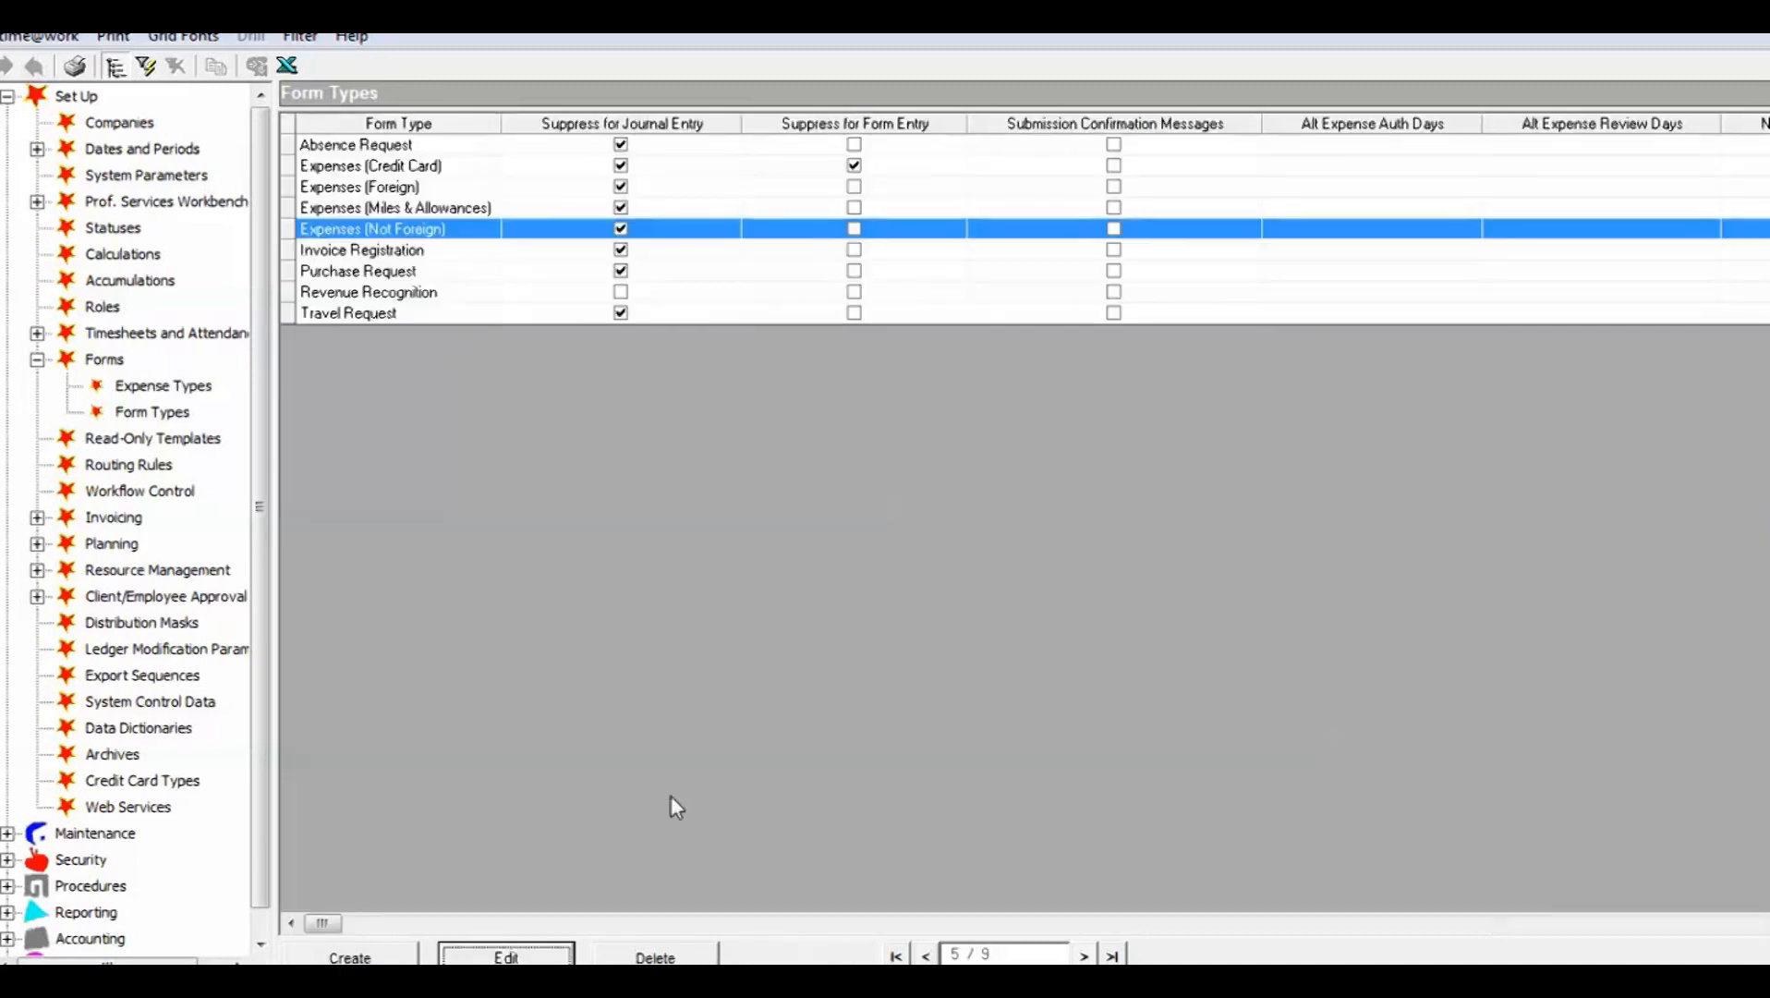
# Step: Switch back to the time@work web workbench and create an Absence Request form
pyautogui.hotkey('alt', 'Tab')
pyautogui.hotkey('alt', 'Tab')
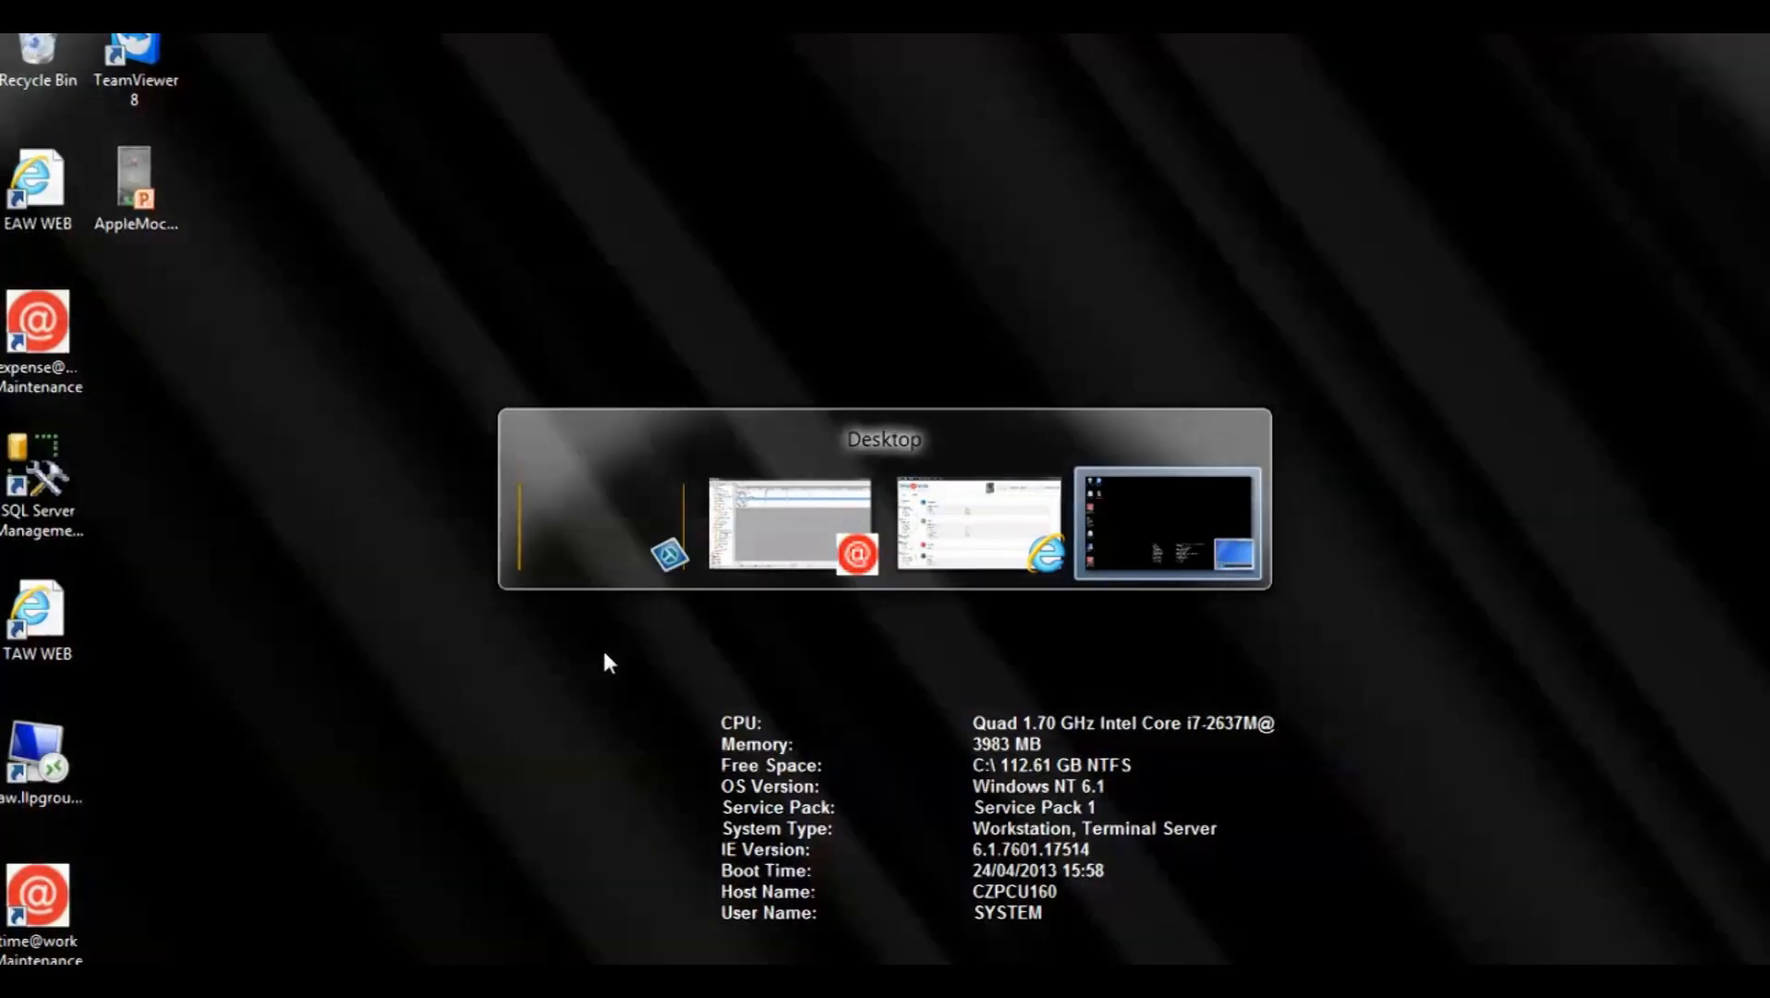
pyautogui.hotkey('alt', 'Tab')
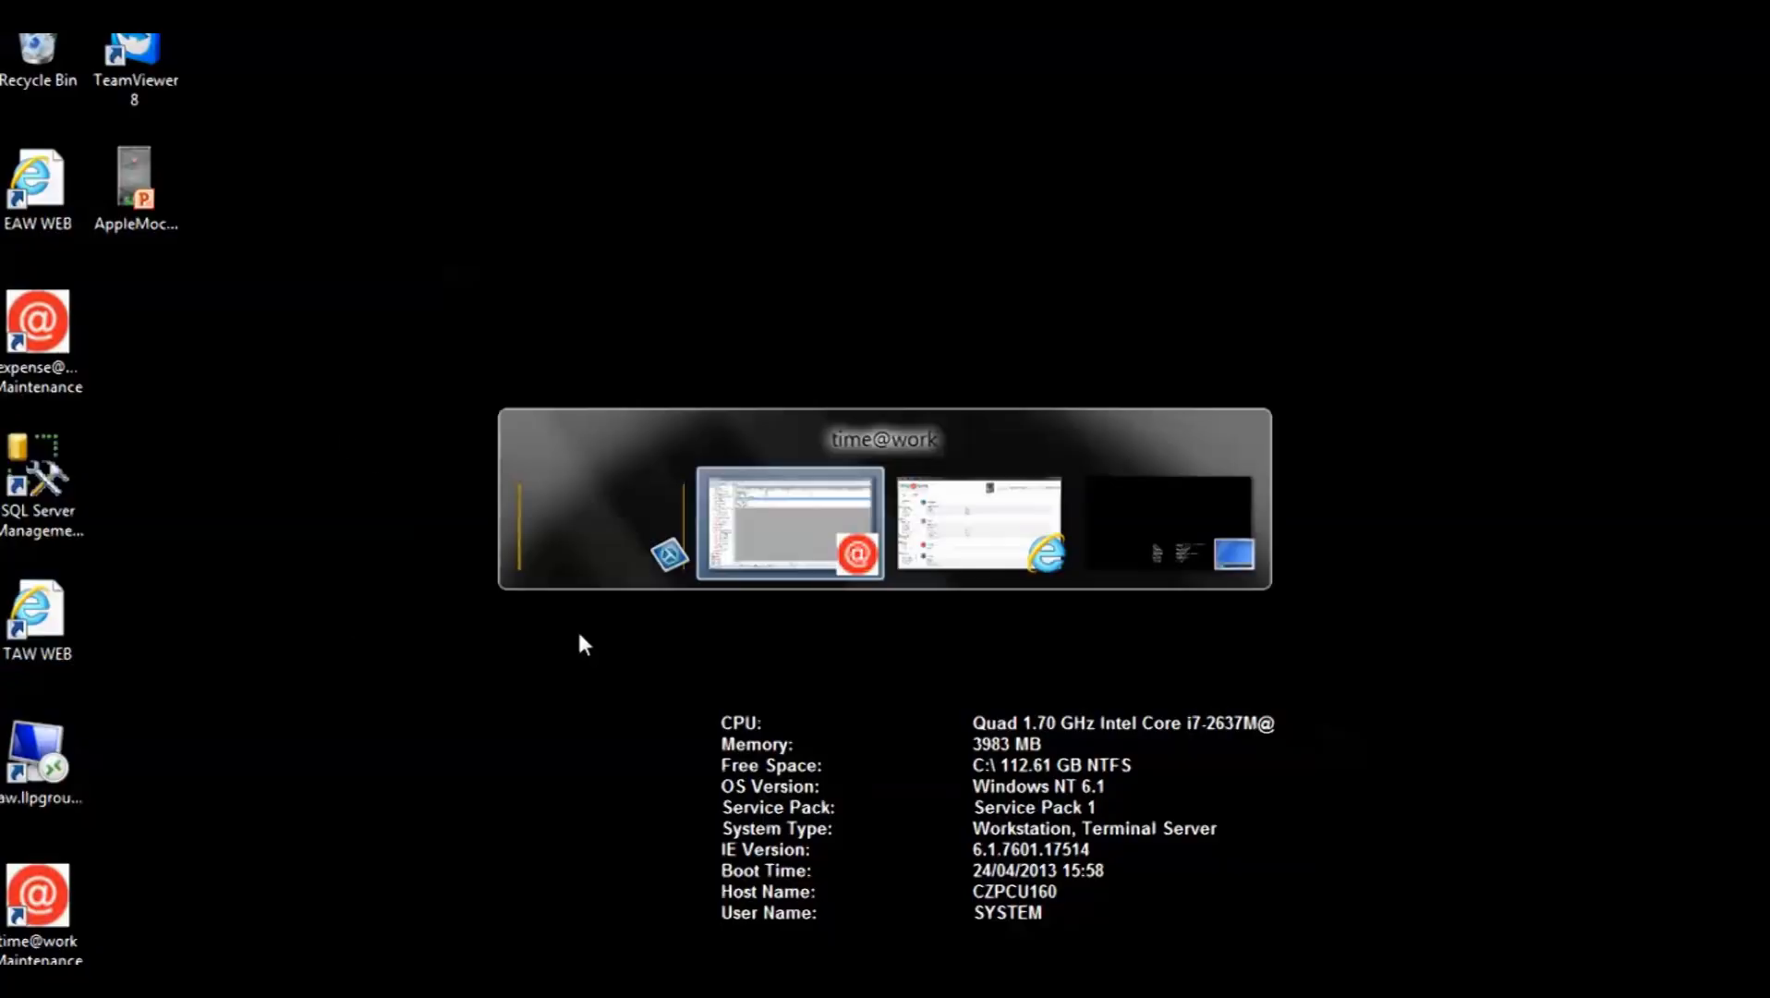
pyautogui.hotkey('alt', 'Tab')
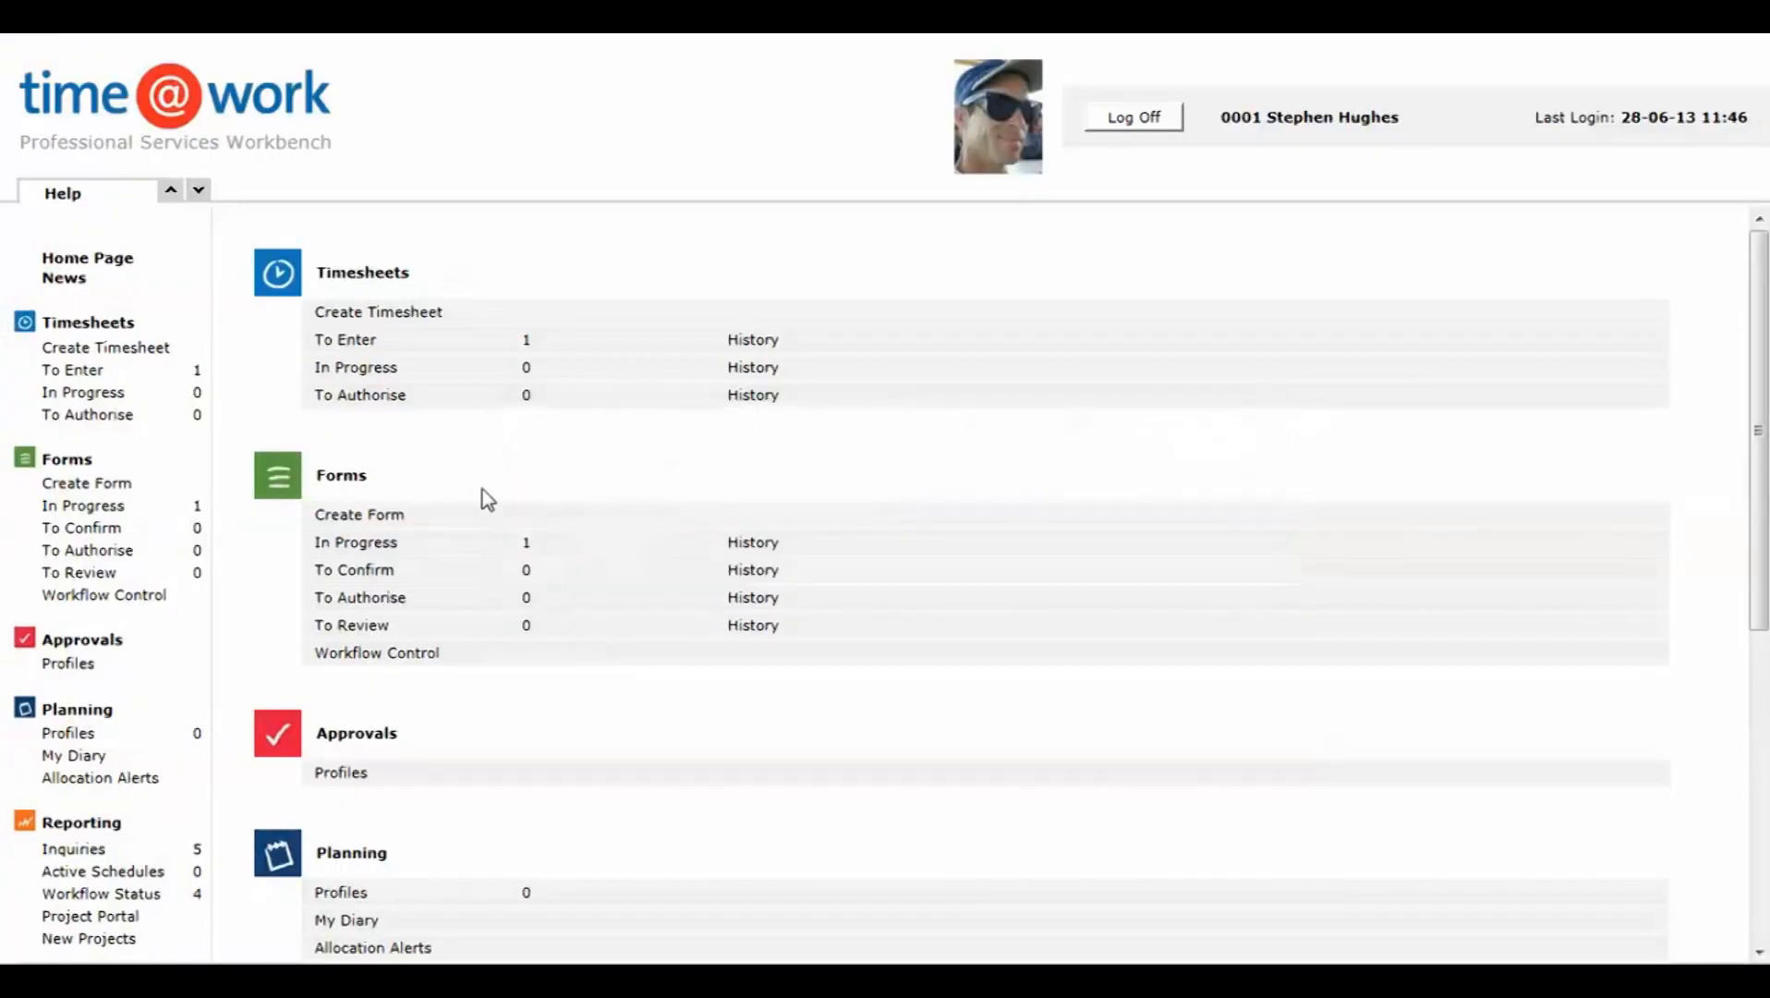
pyautogui.click(360, 515)
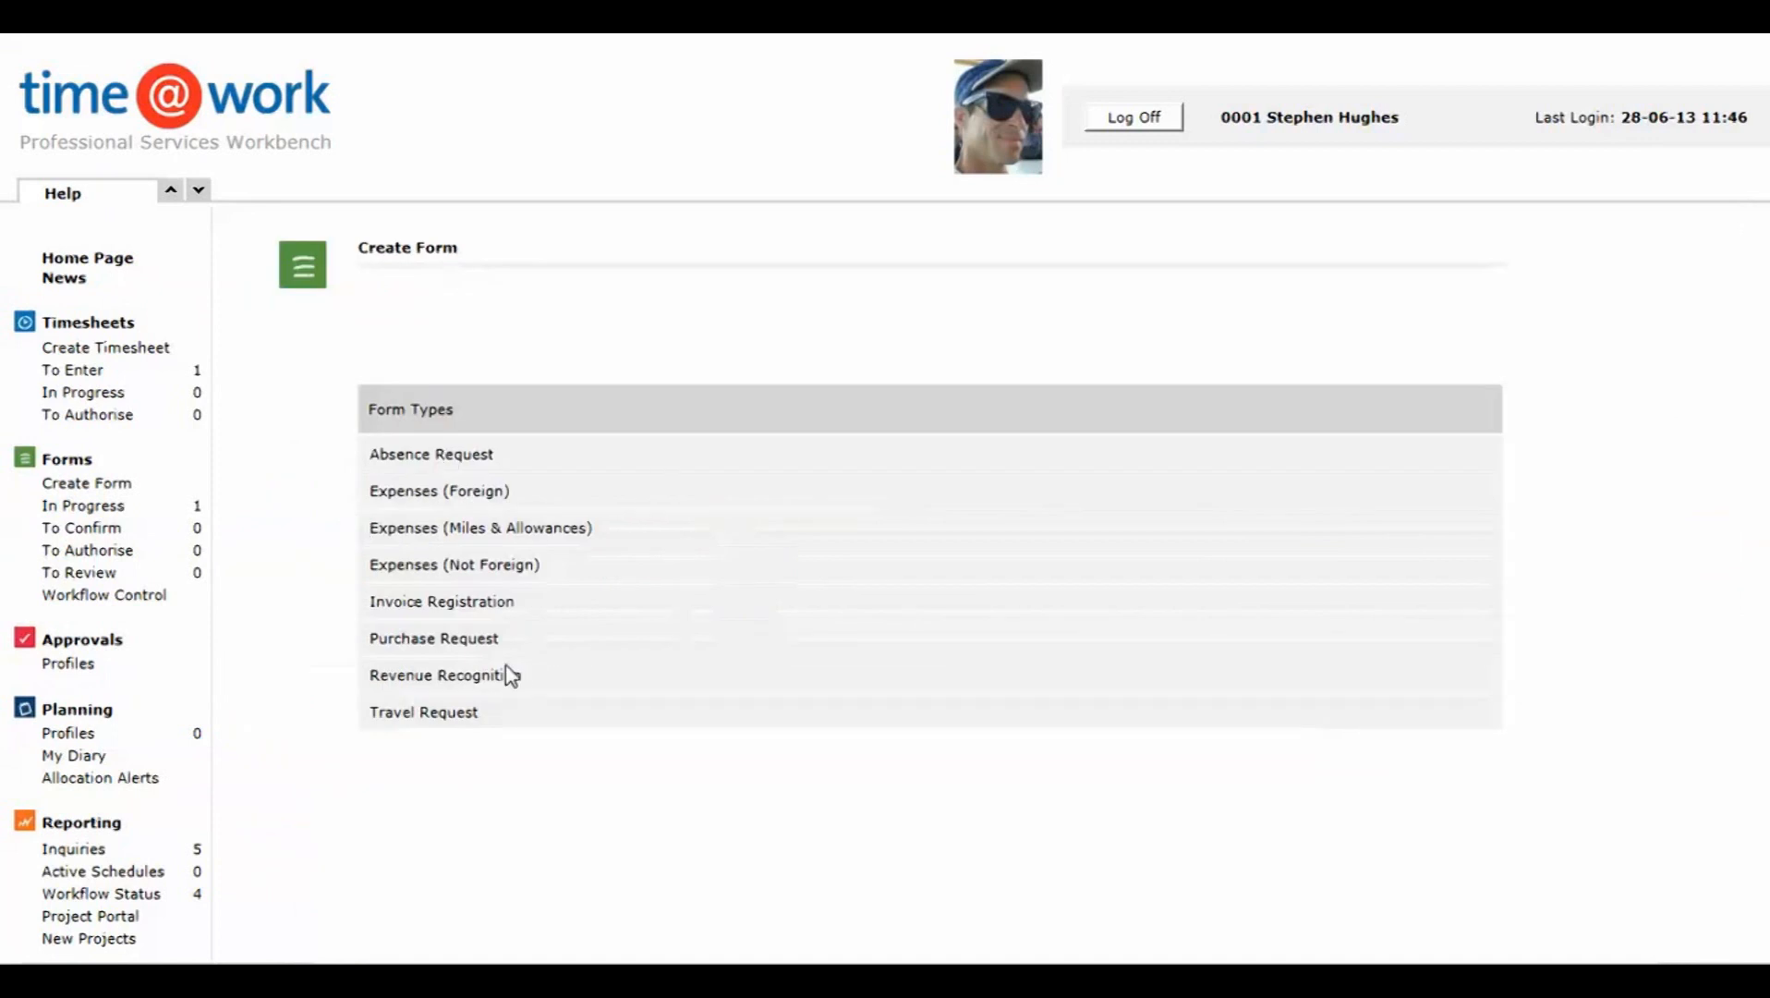
pyautogui.click(458, 462)
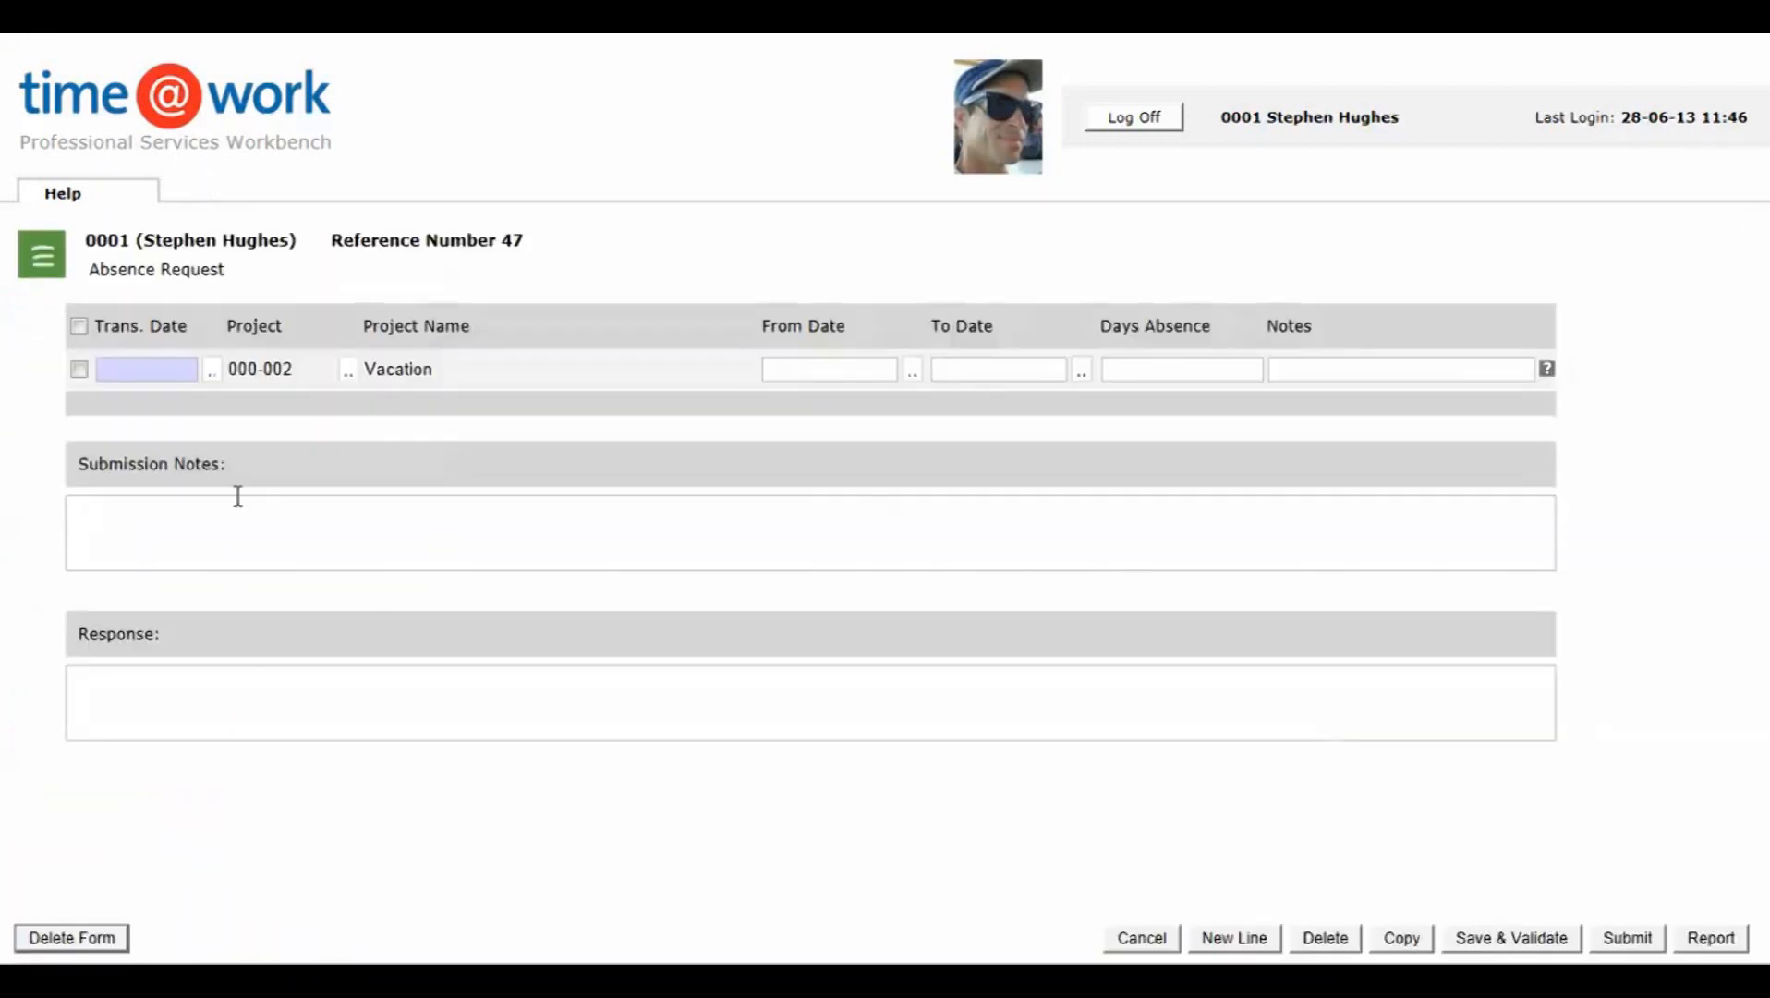
# Step: Set the vacation line's transaction date to 28-06-13 and its From Date to 15-07-13
pyautogui.click(211, 372)
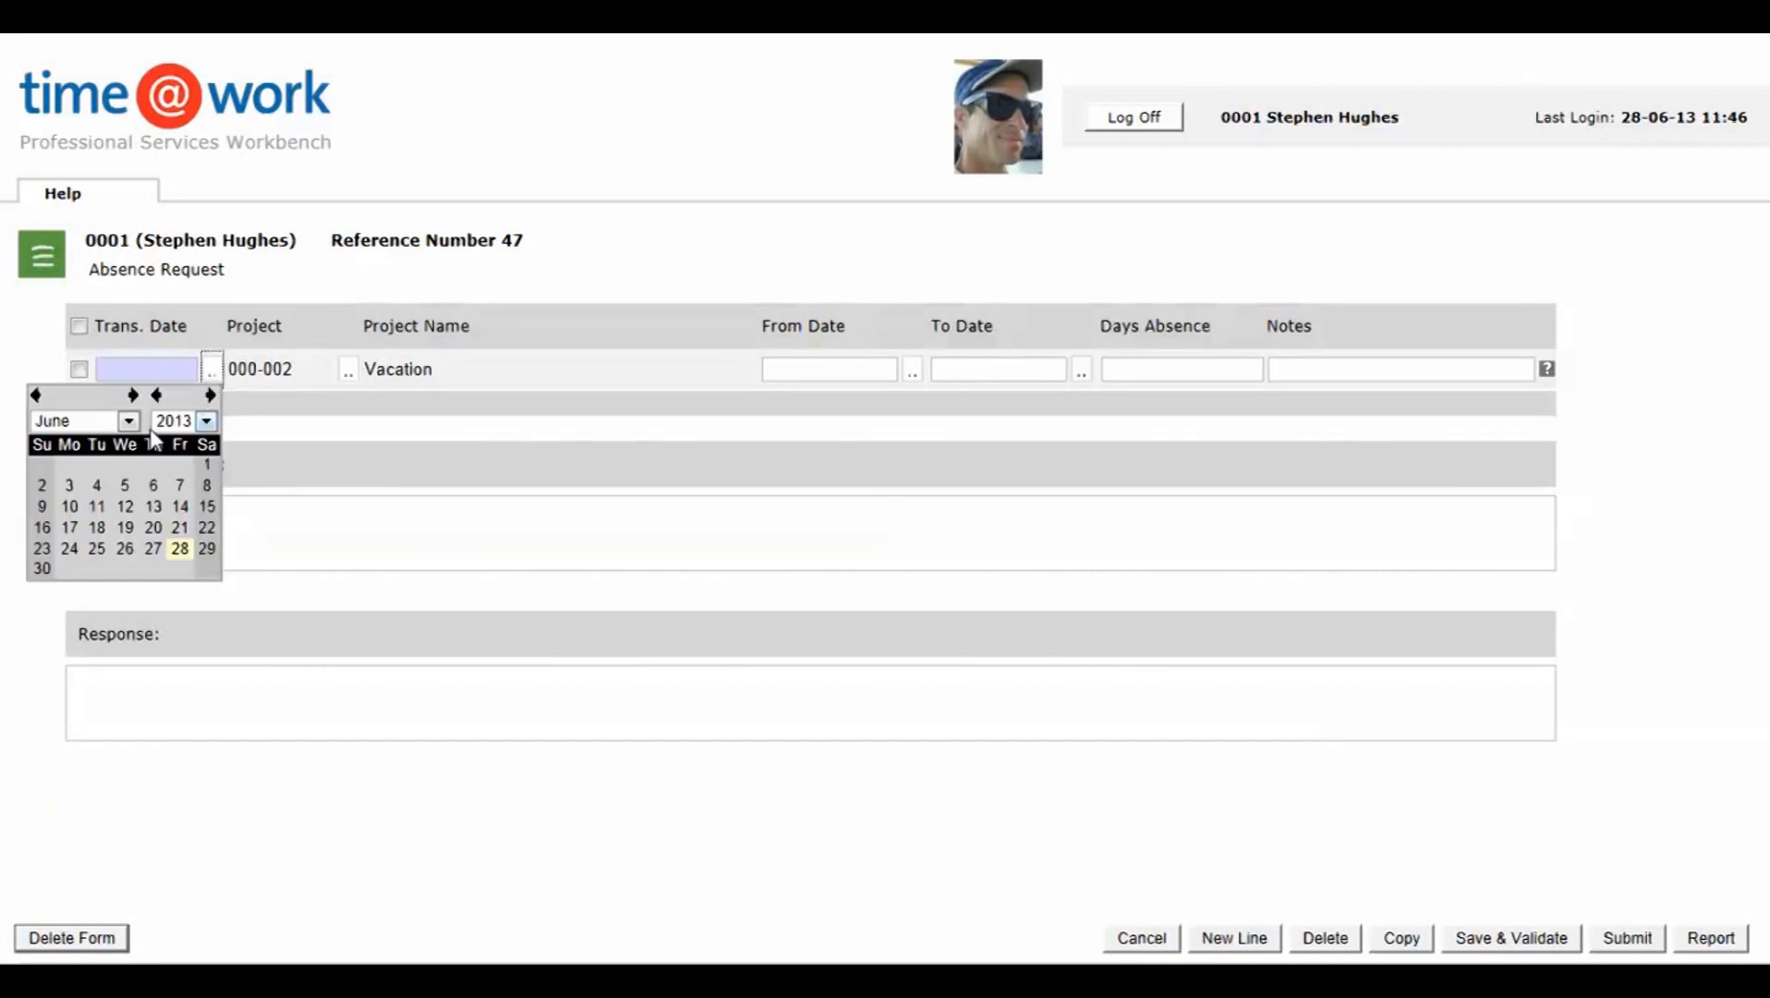
pyautogui.click(181, 549)
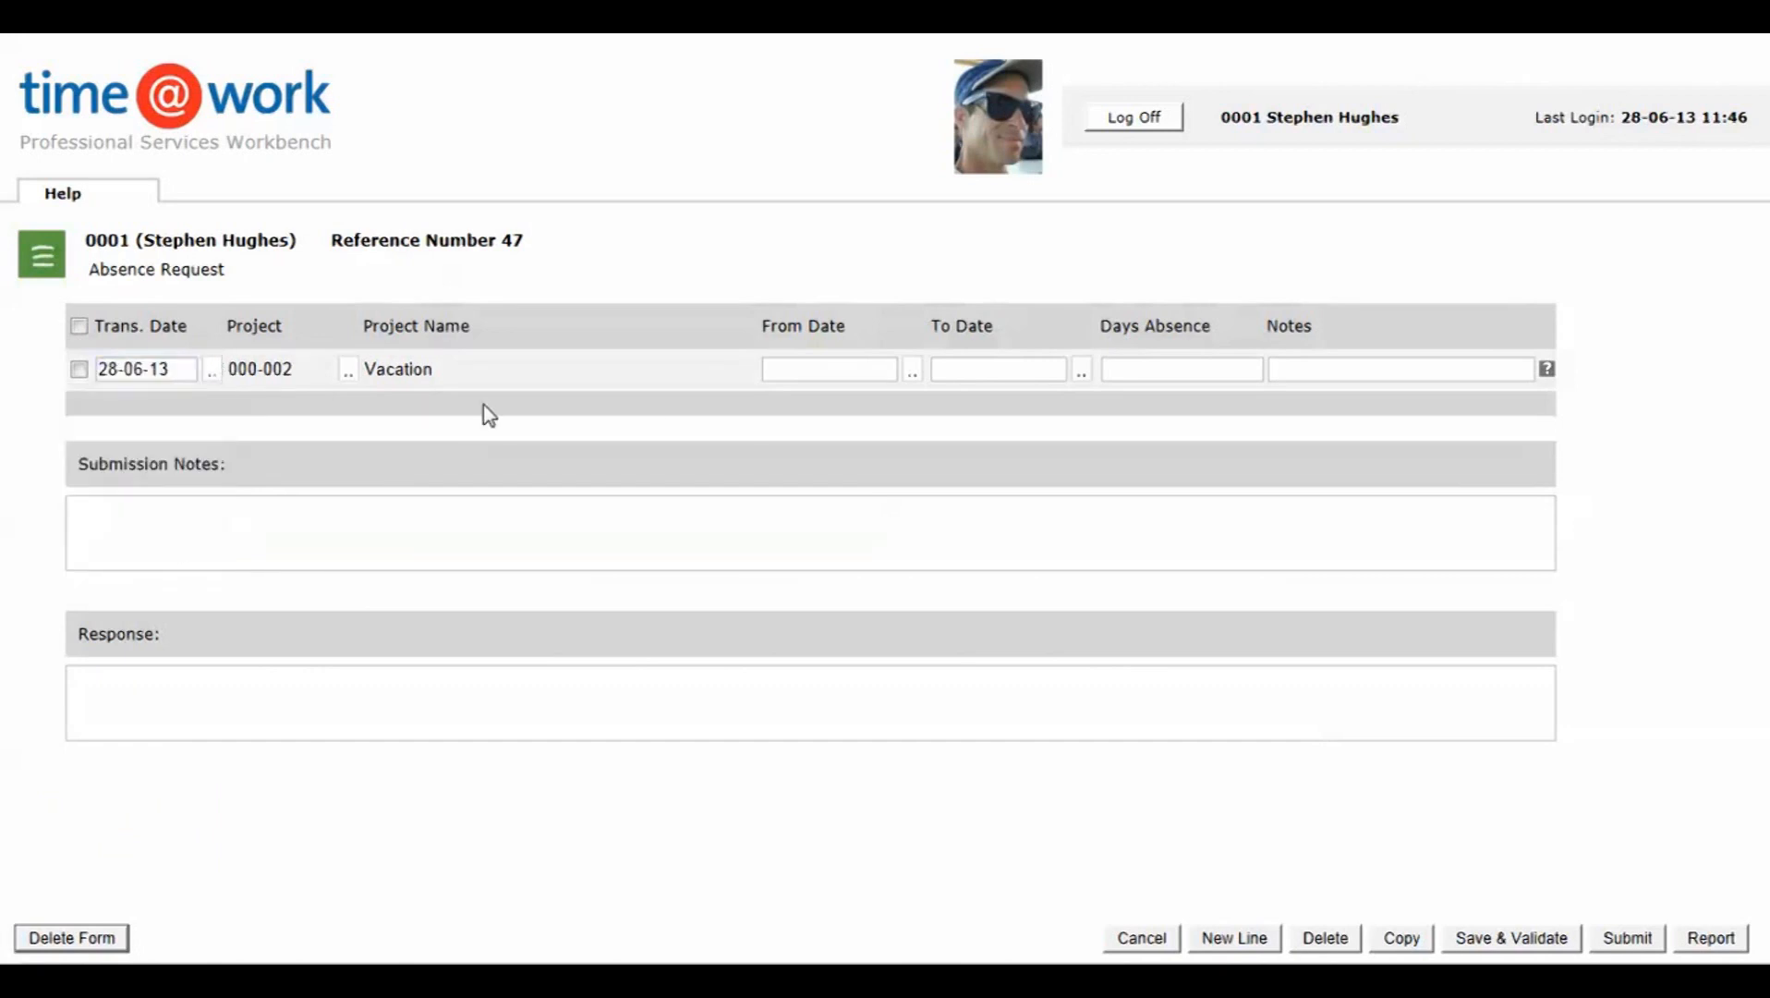
pyautogui.click(912, 371)
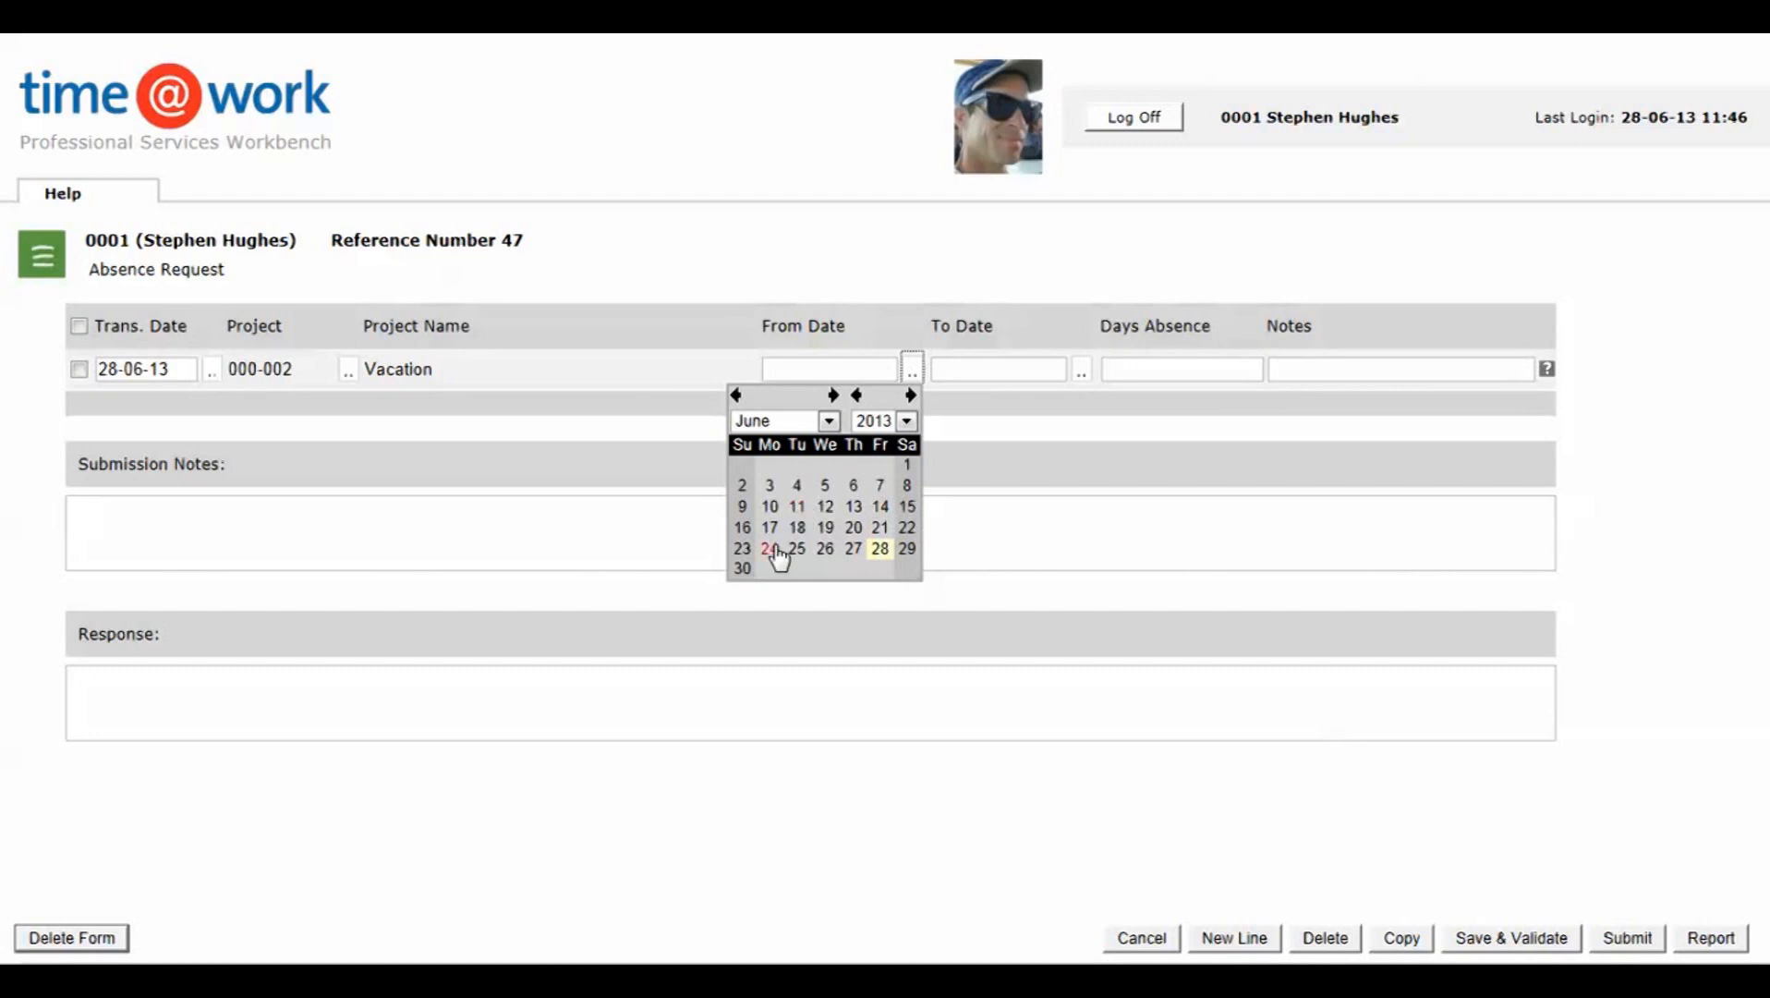
pyautogui.click(833, 396)
pyautogui.click(769, 507)
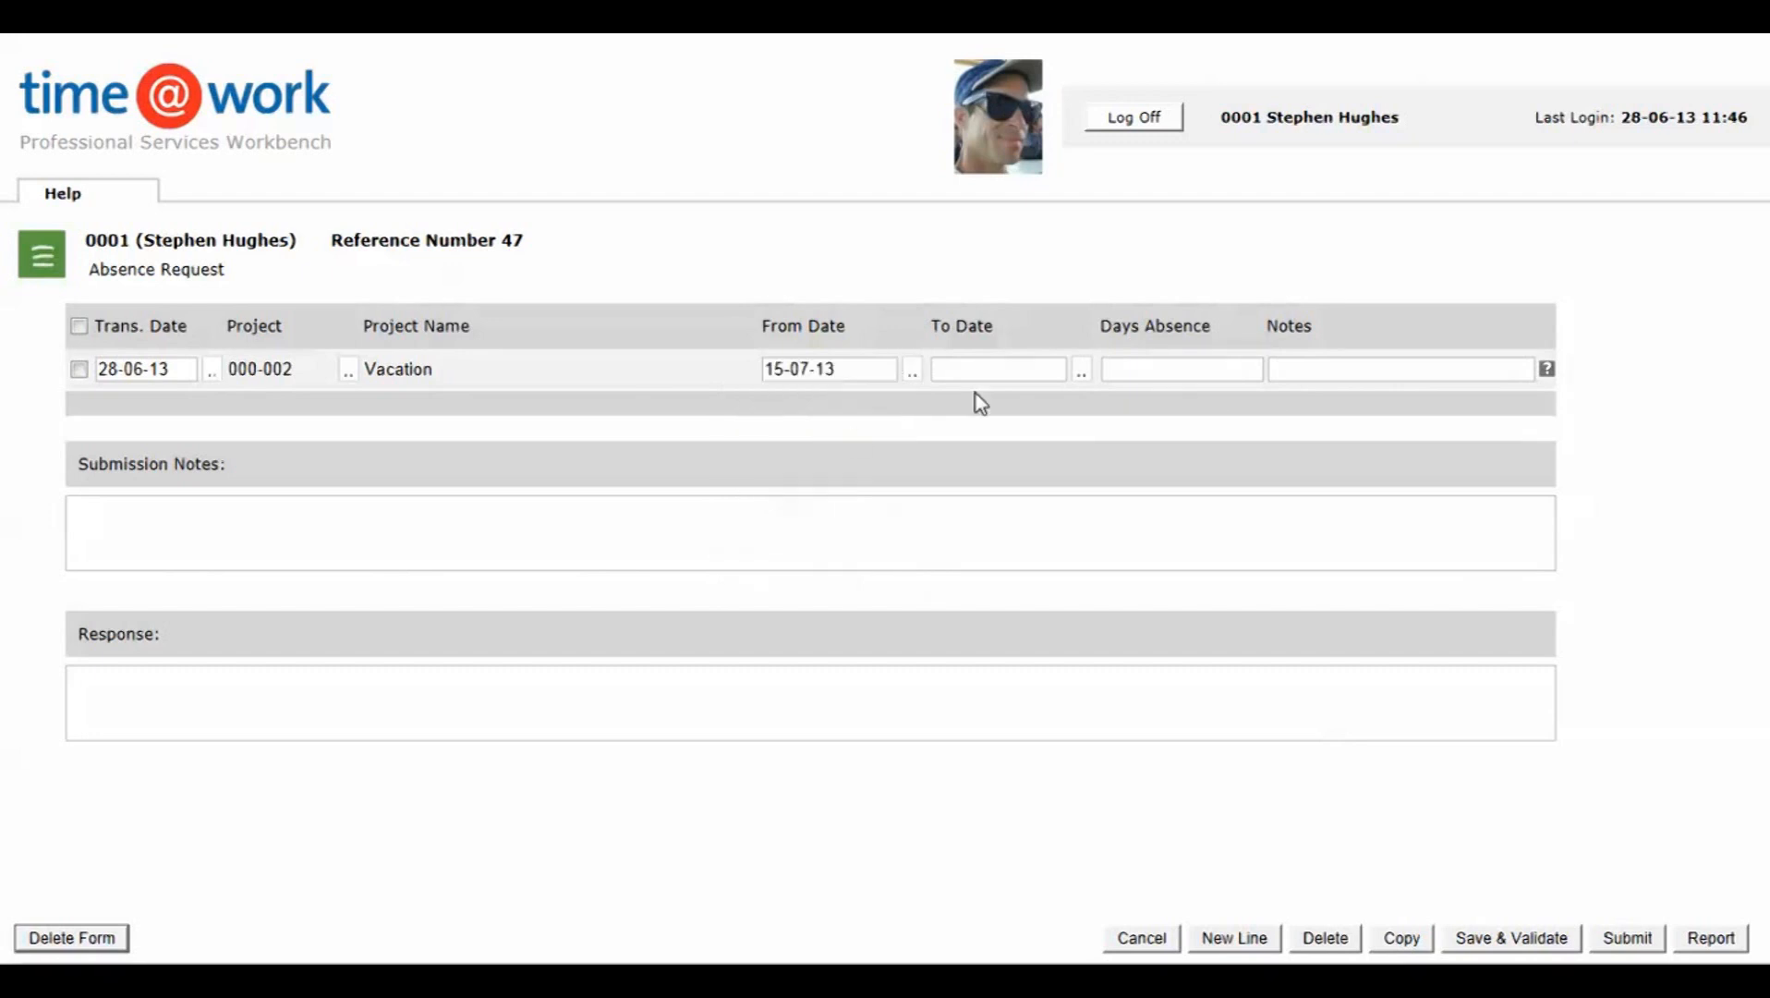
# Step: Set the vacation line's To Date to 19-07-13, then validate and submit the absence request
pyautogui.click(1081, 373)
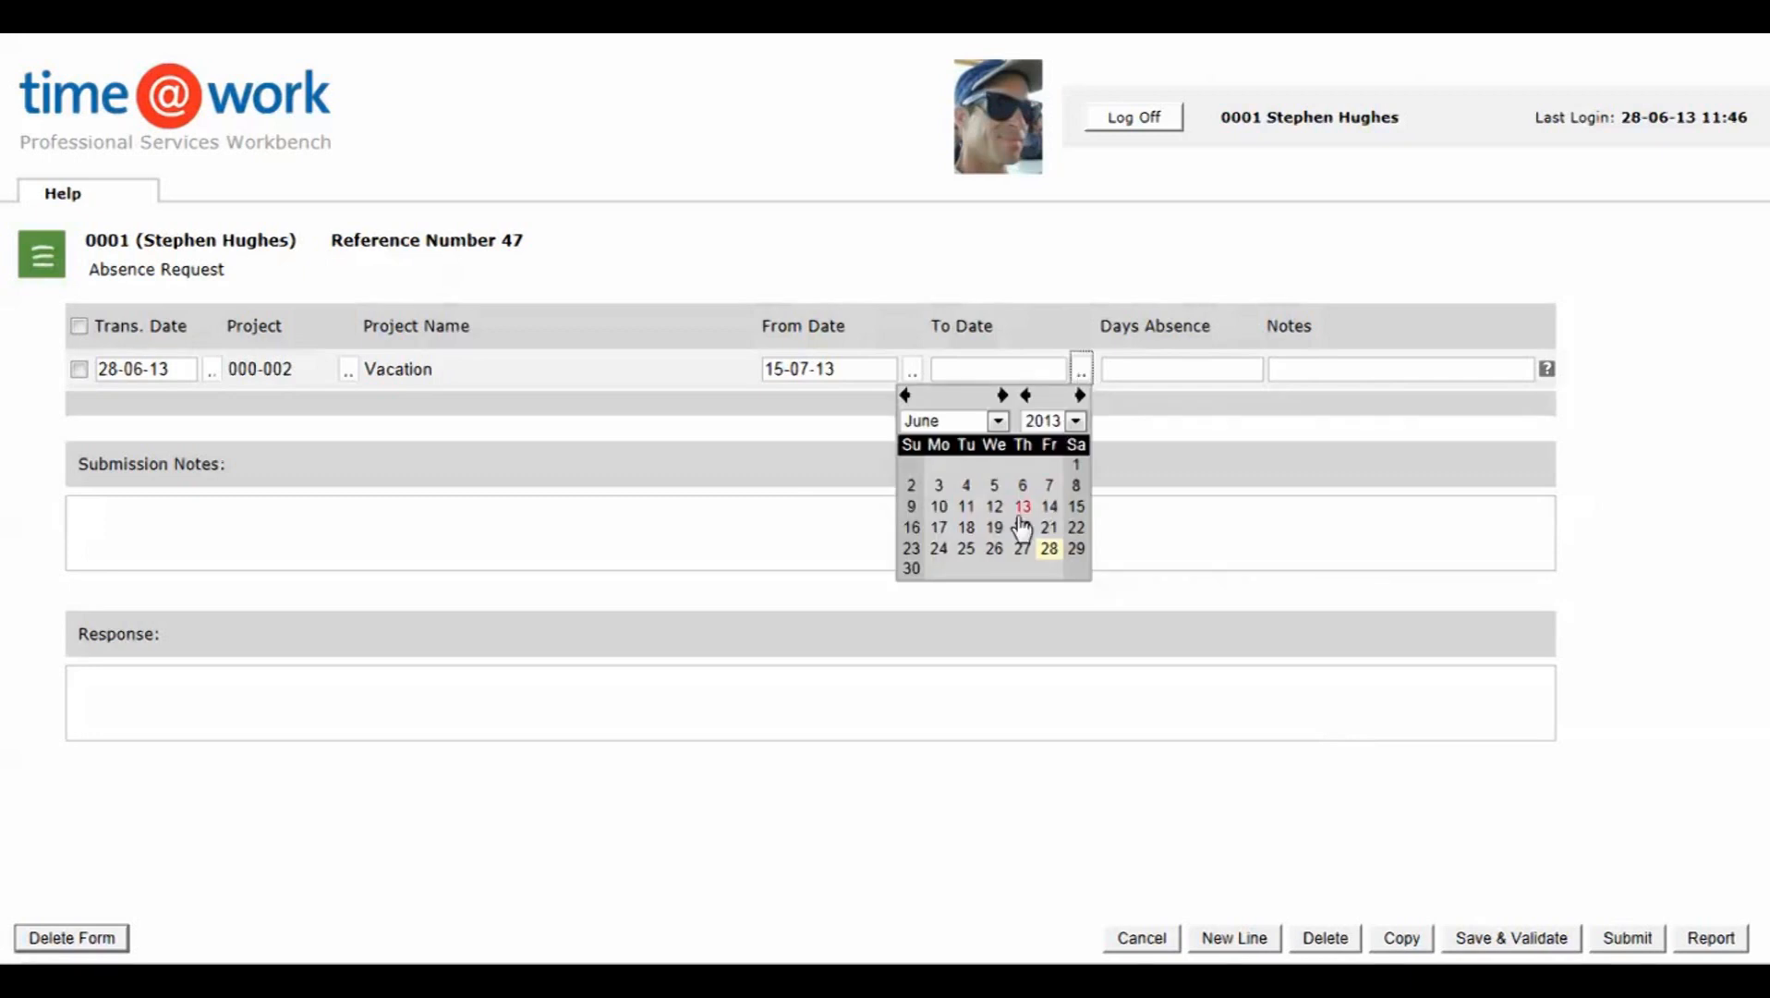
pyautogui.click(1004, 397)
pyautogui.click(1050, 508)
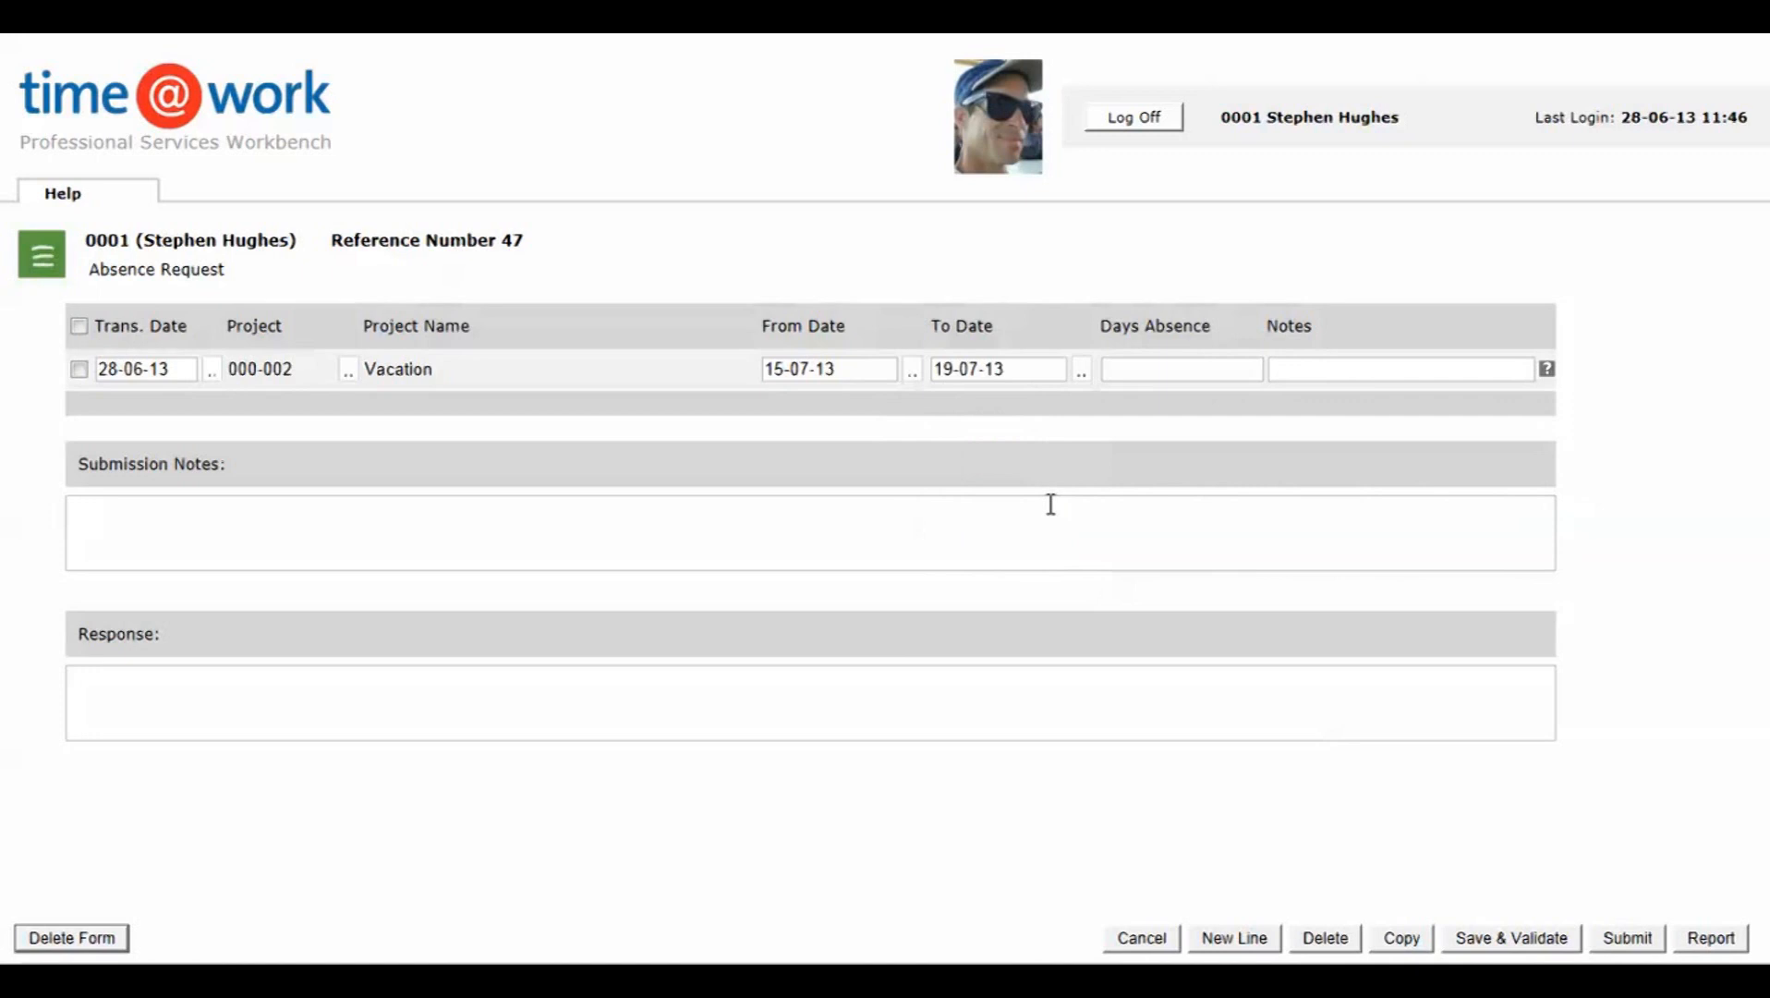
pyautogui.click(1512, 938)
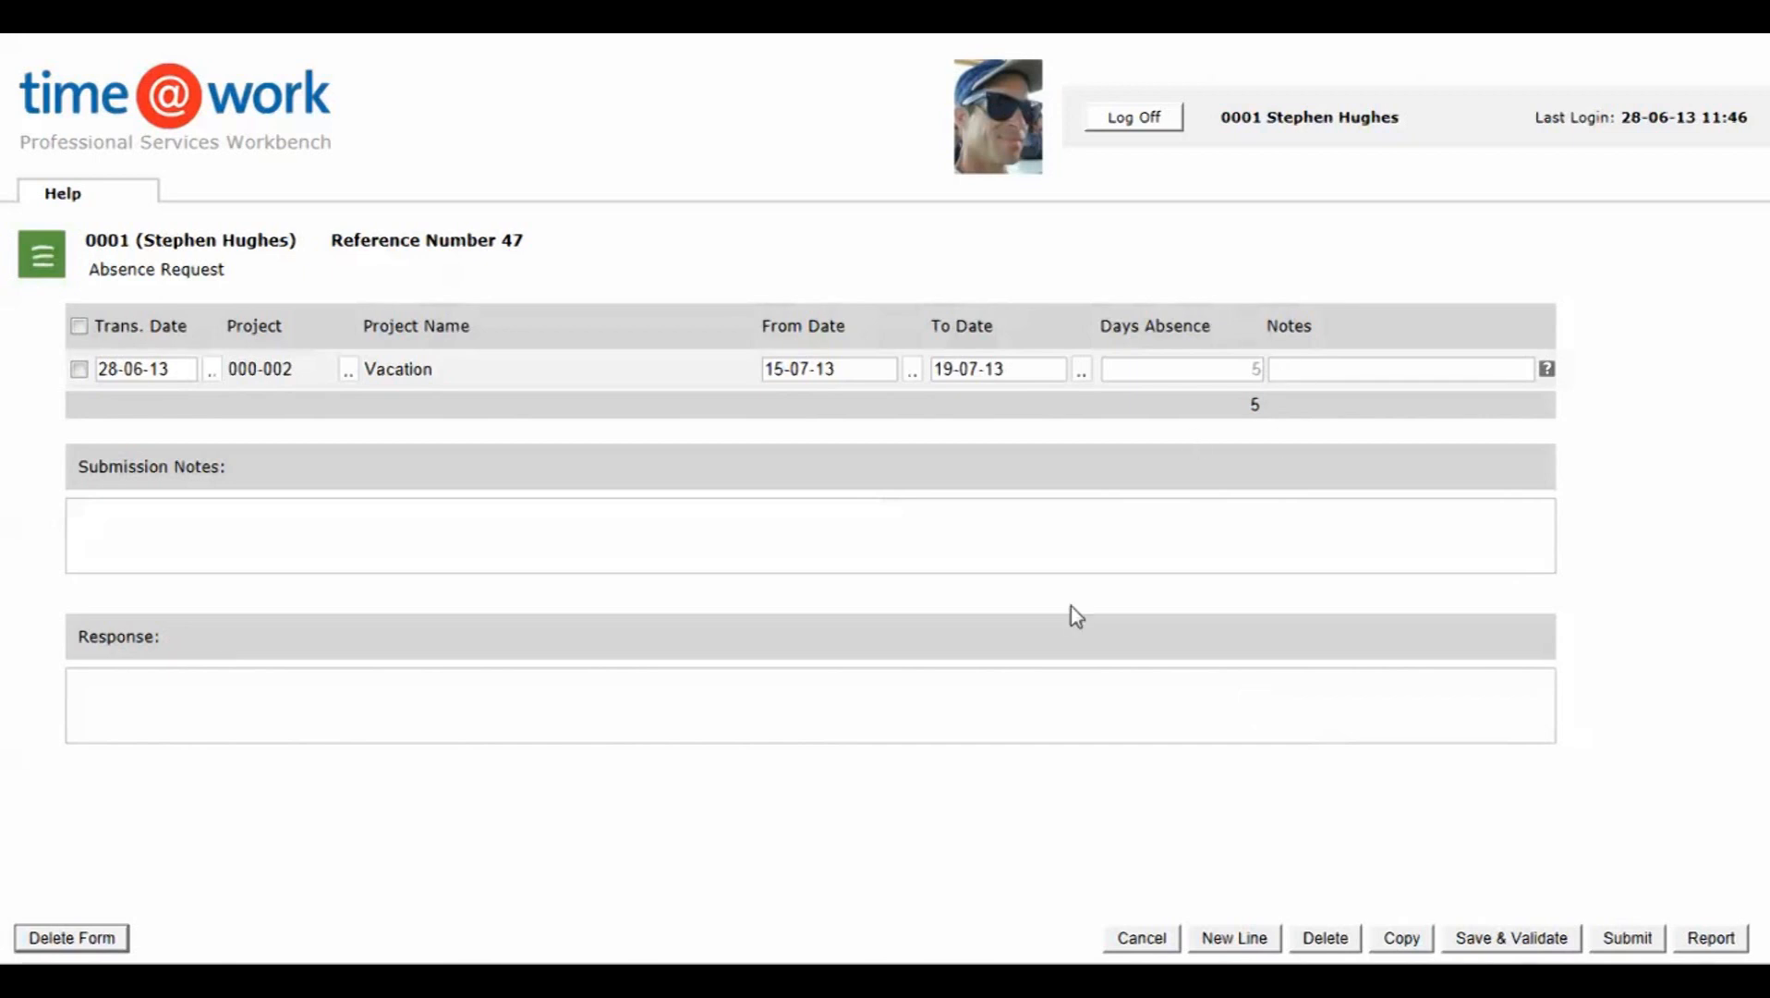
pyautogui.click(1622, 943)
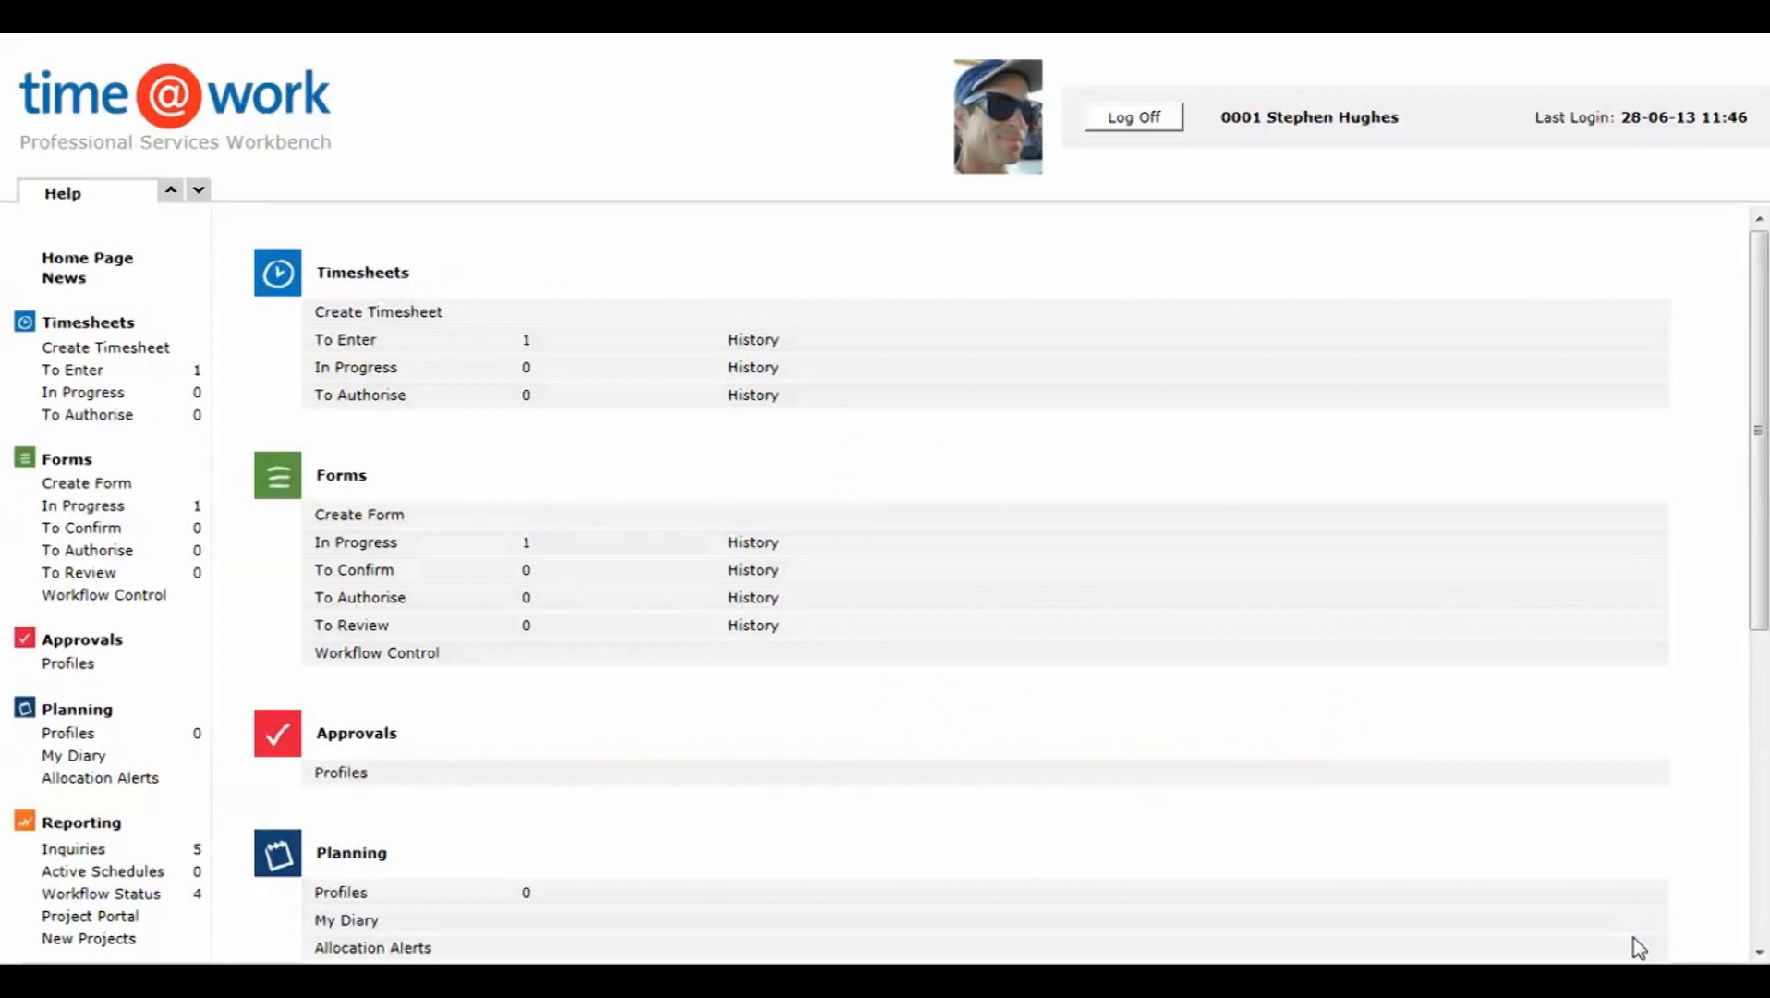
# Step: Switch to the time@work desktop client and open the Routing Rules setup
pyautogui.hotkey('alt', 'Tab')
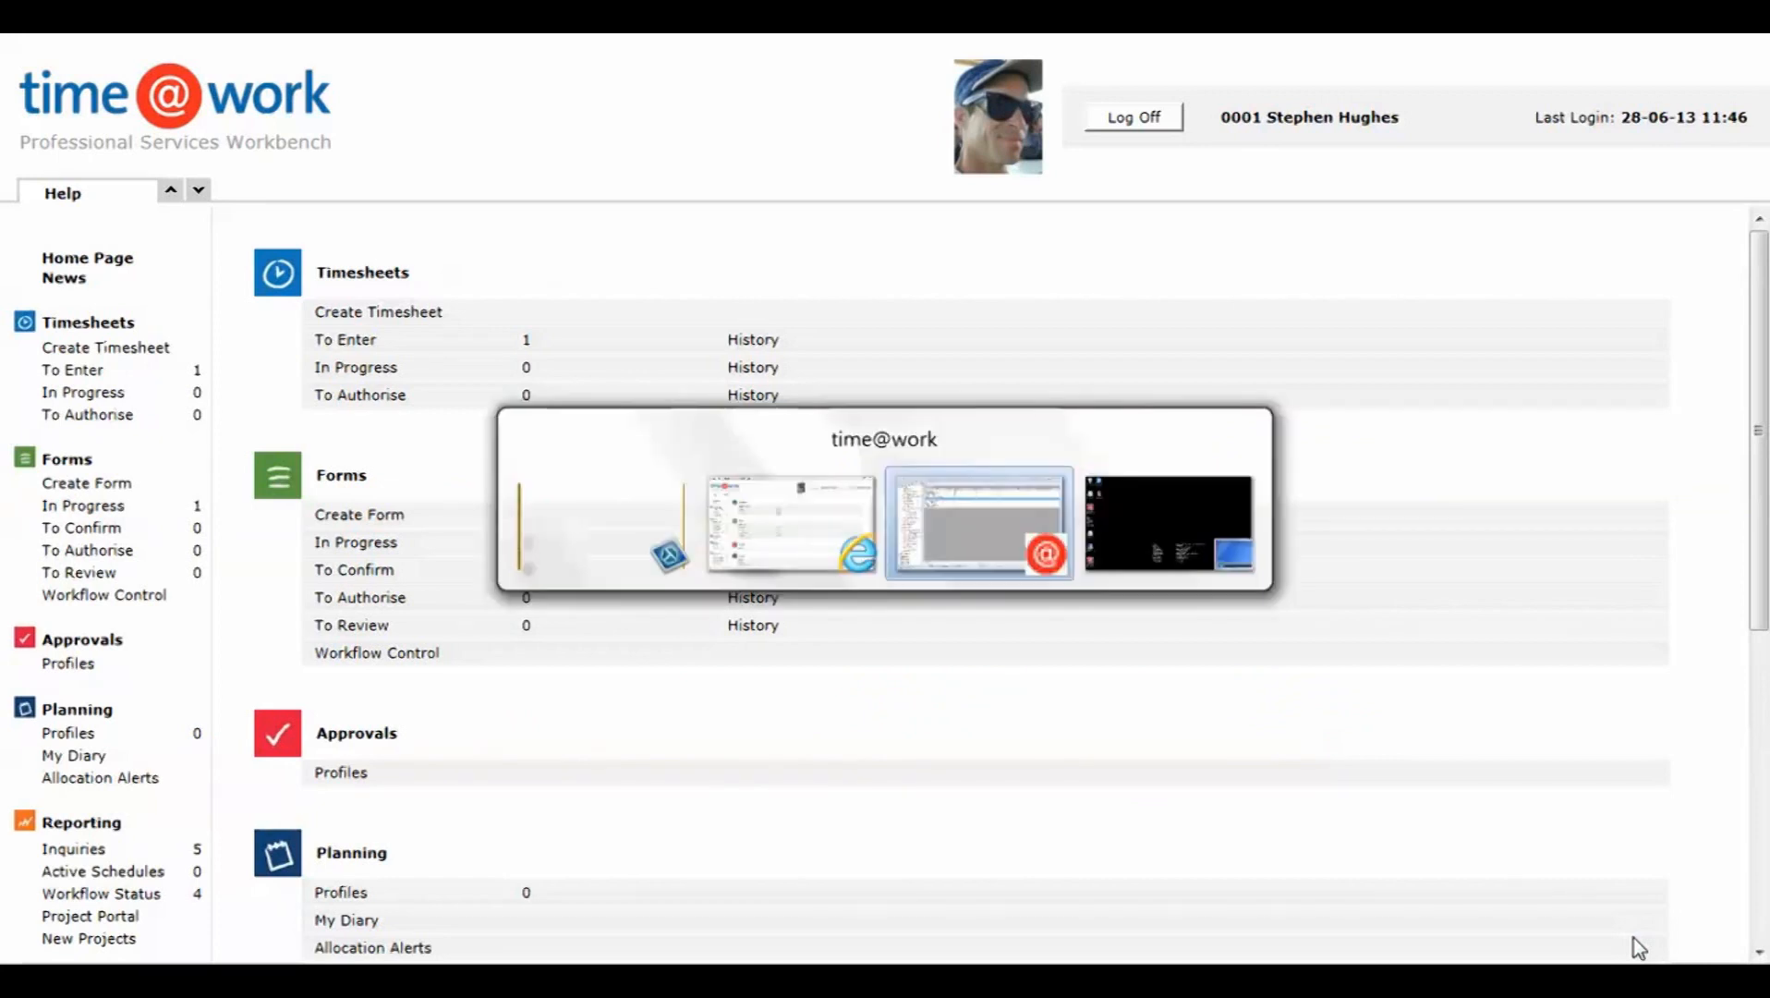
pyautogui.hotkey('alt', 'Tab')
pyautogui.hotkey('alt', 'Tab')
pyautogui.hotkey('alt', 'Tab')
pyautogui.hotkey('alt', 'Tab')
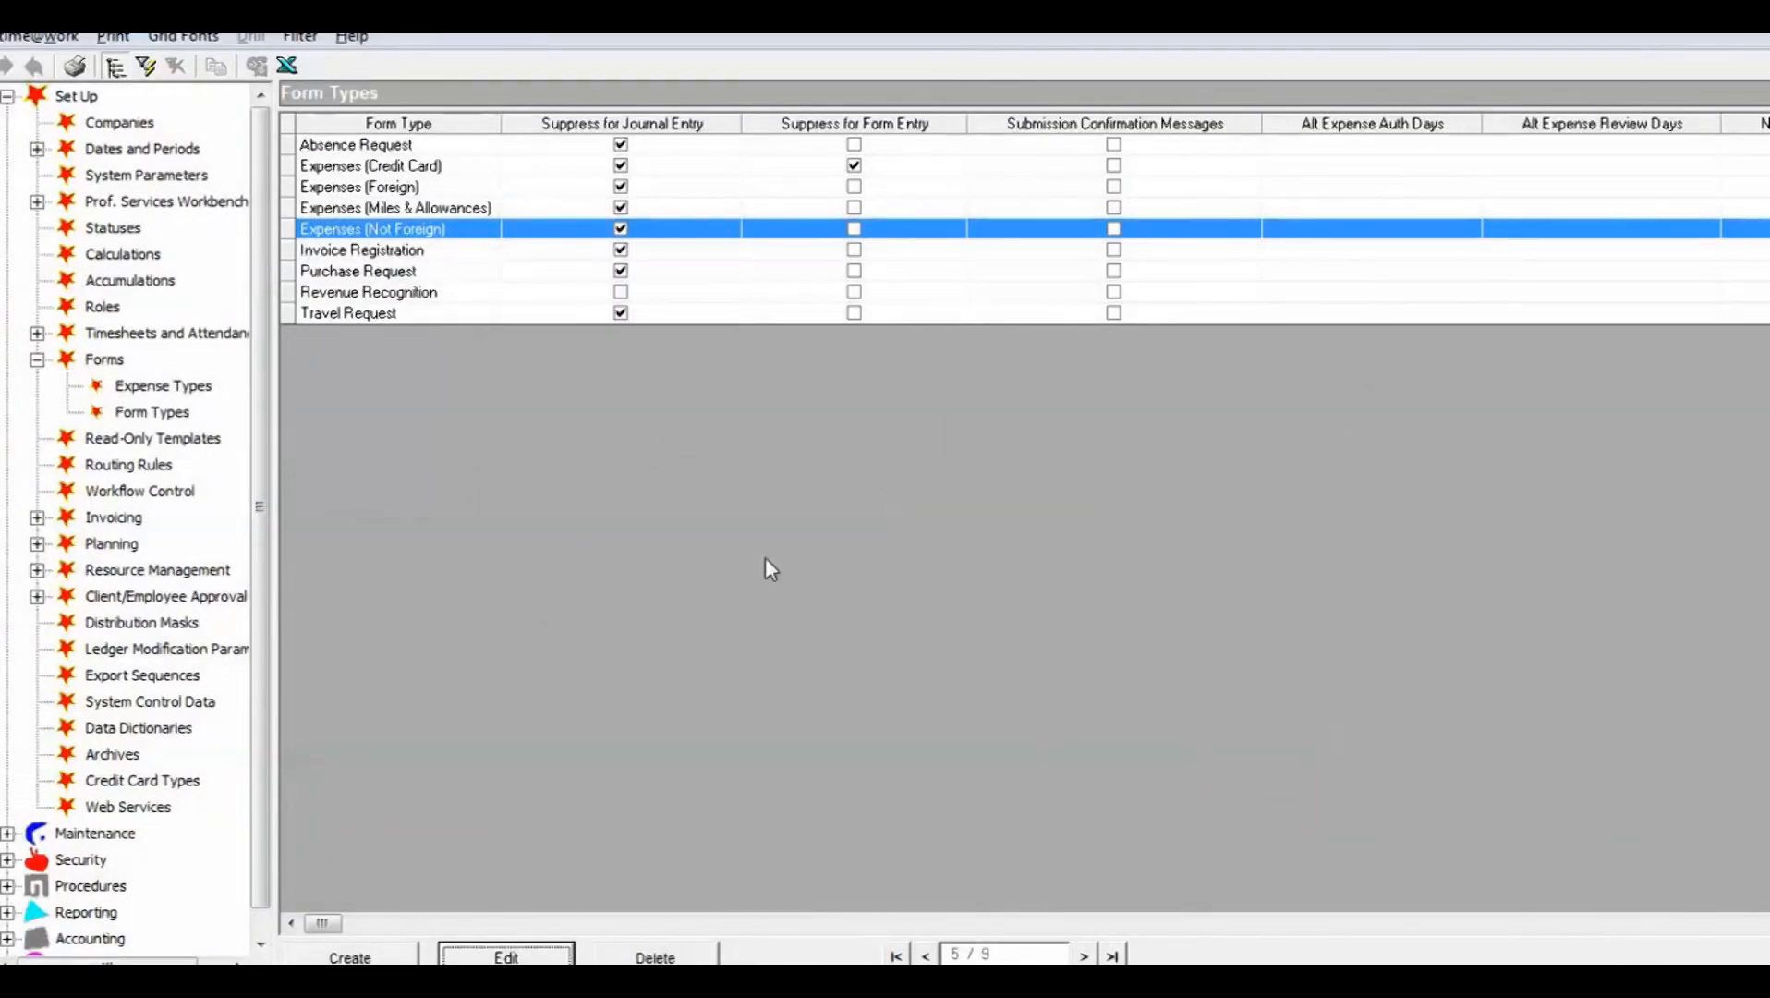
pyautogui.click(135, 466)
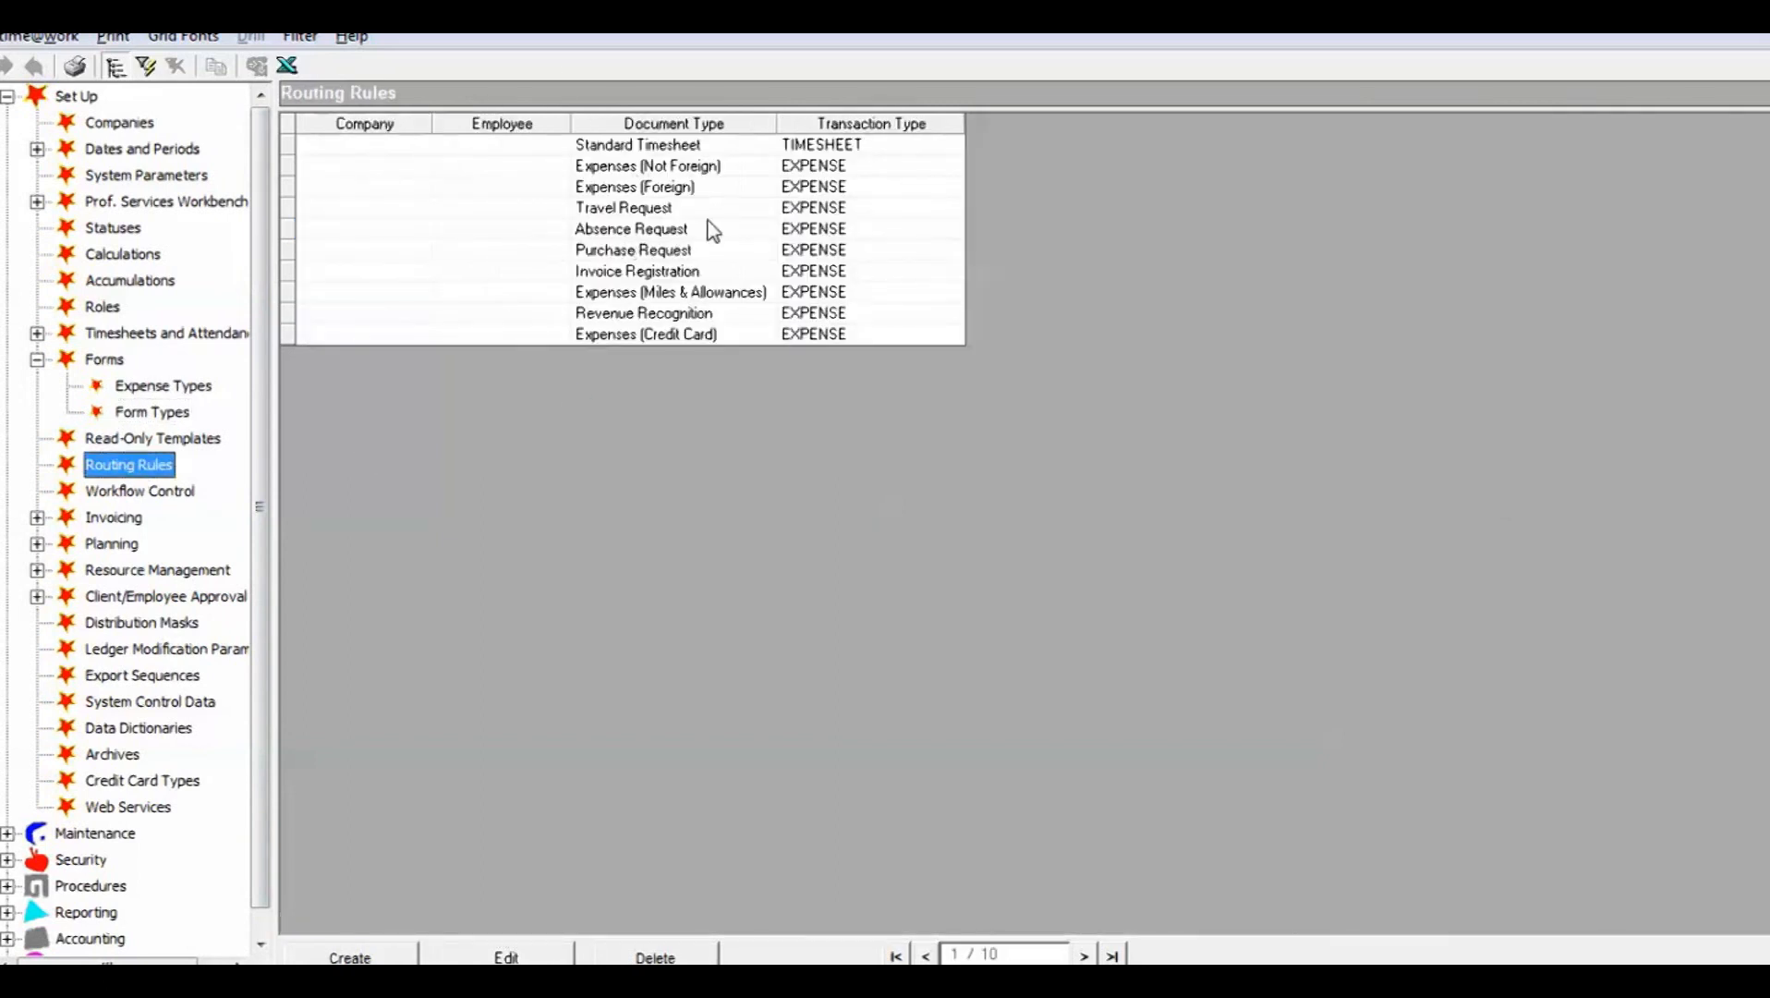
# Step: Open the Expenses (Not Foreign) routing rule and examine its review and authorisation roles
pyautogui.click(684, 167)
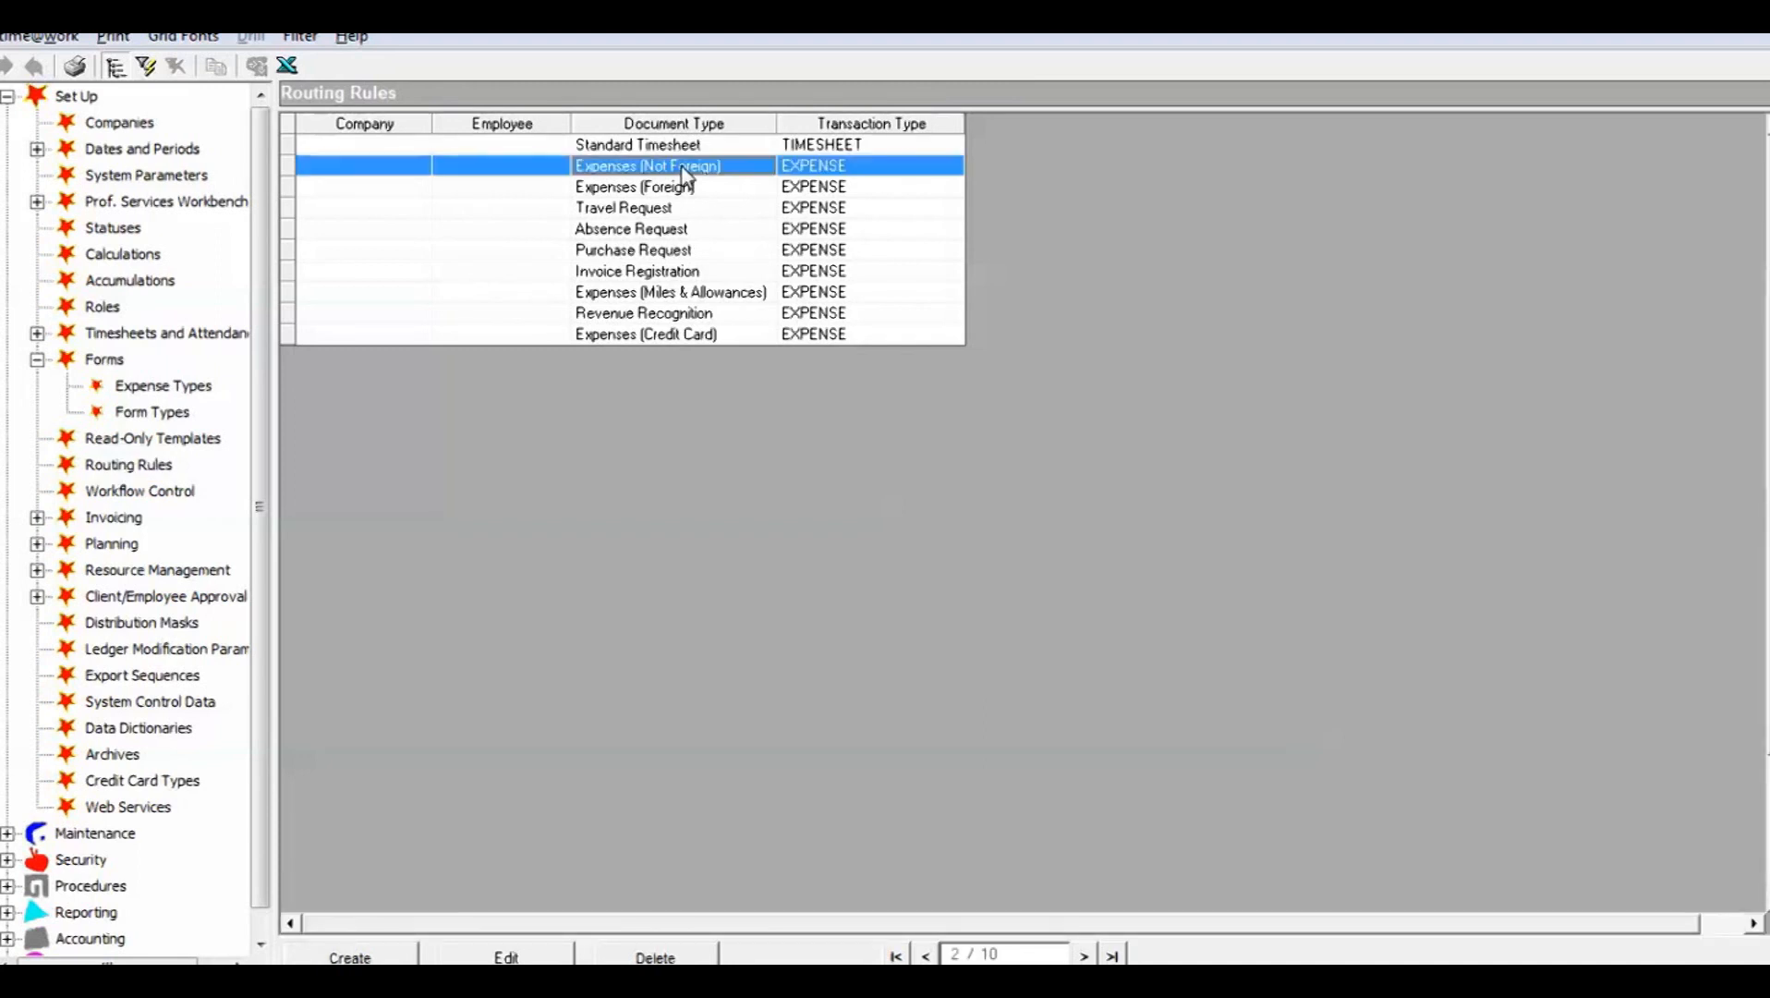
pyautogui.doubleClick(685, 175)
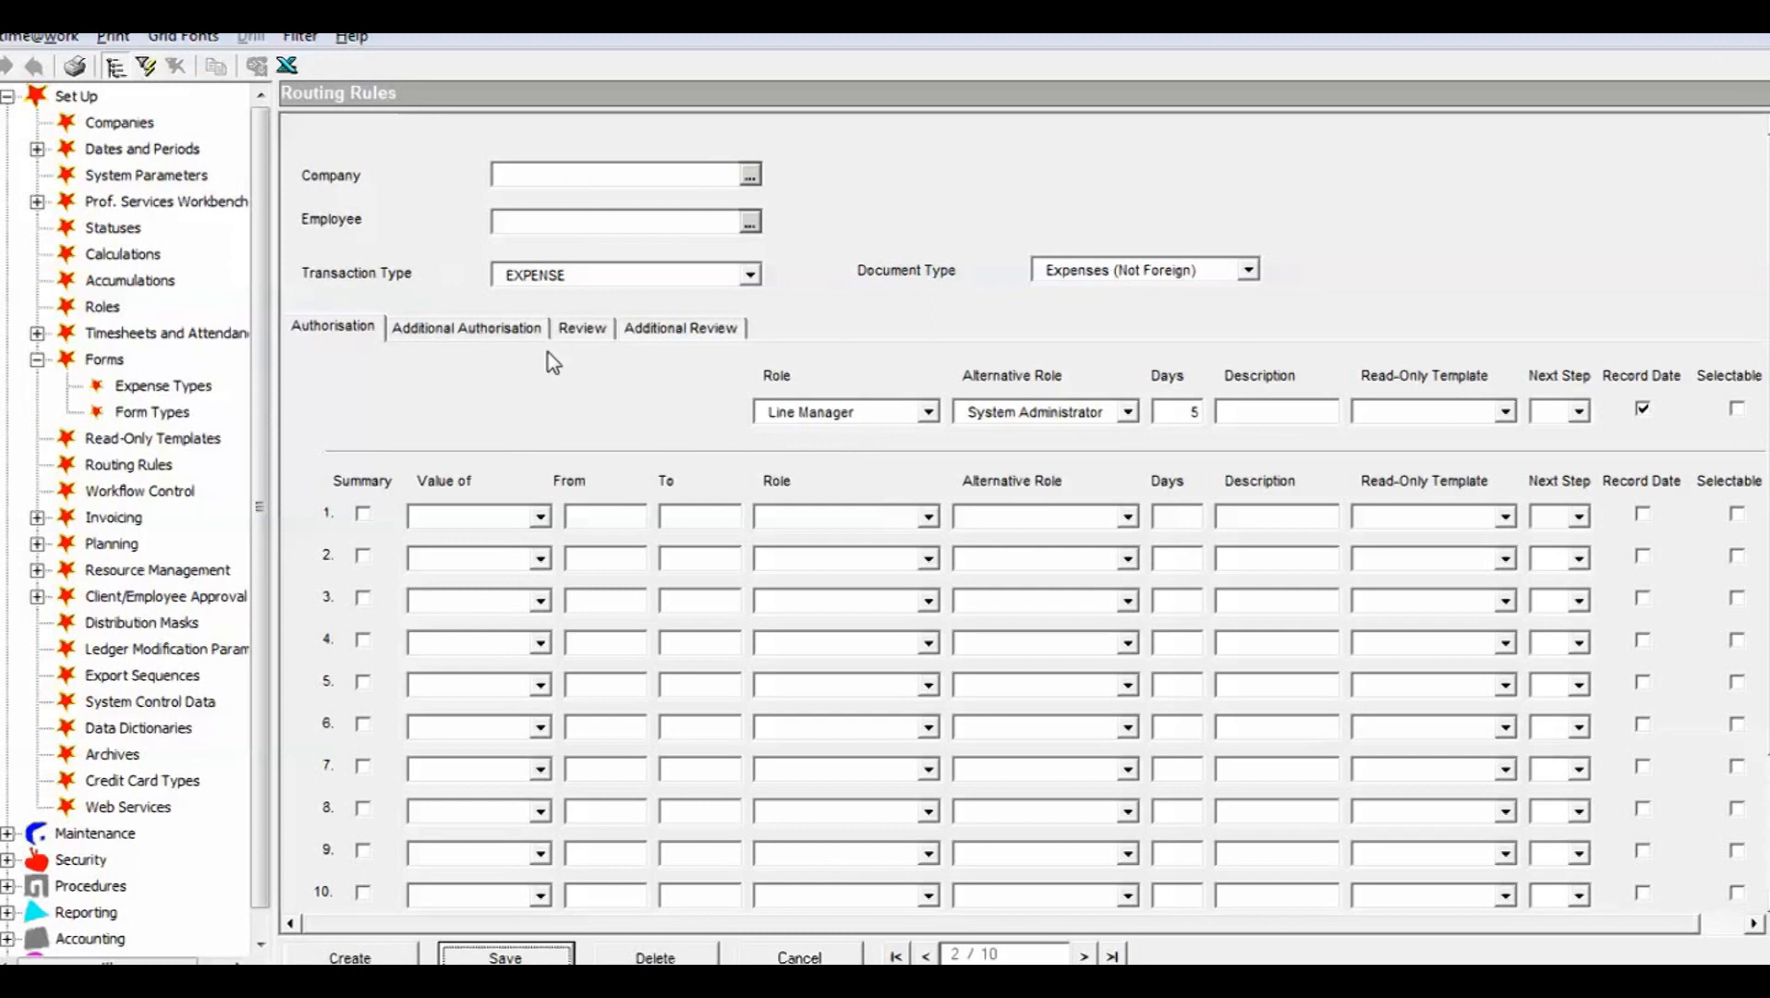
pyautogui.click(582, 330)
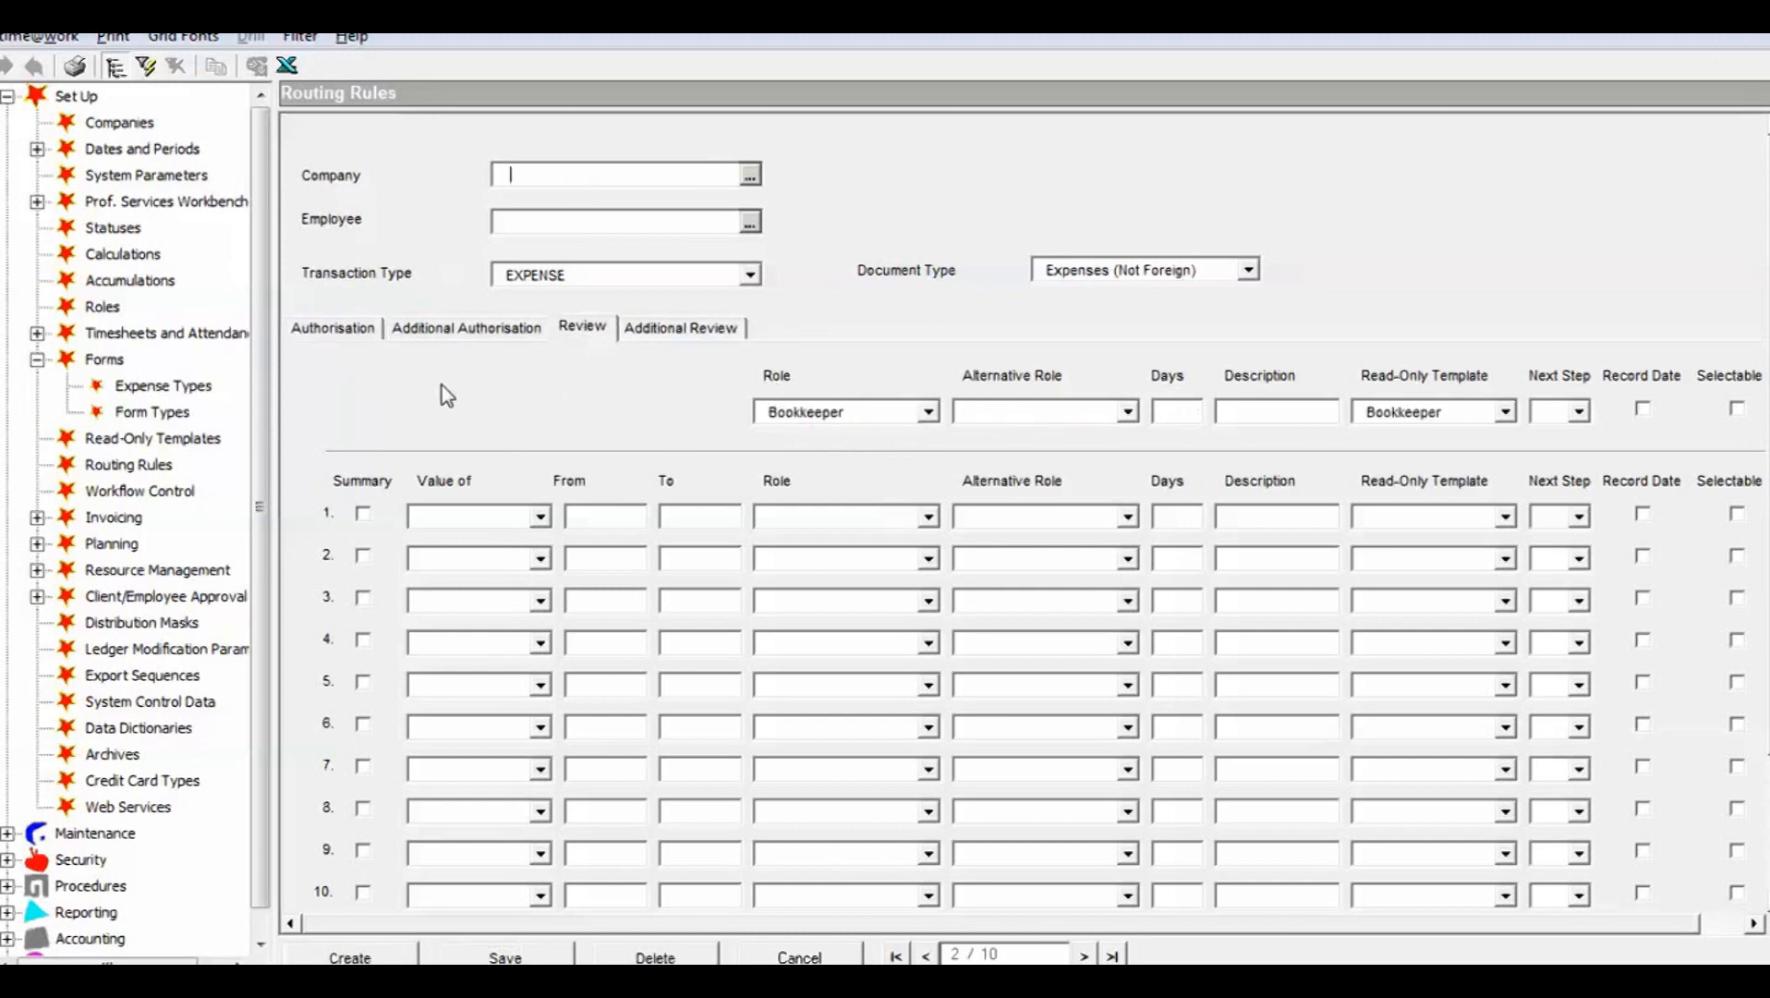
pyautogui.click(330, 329)
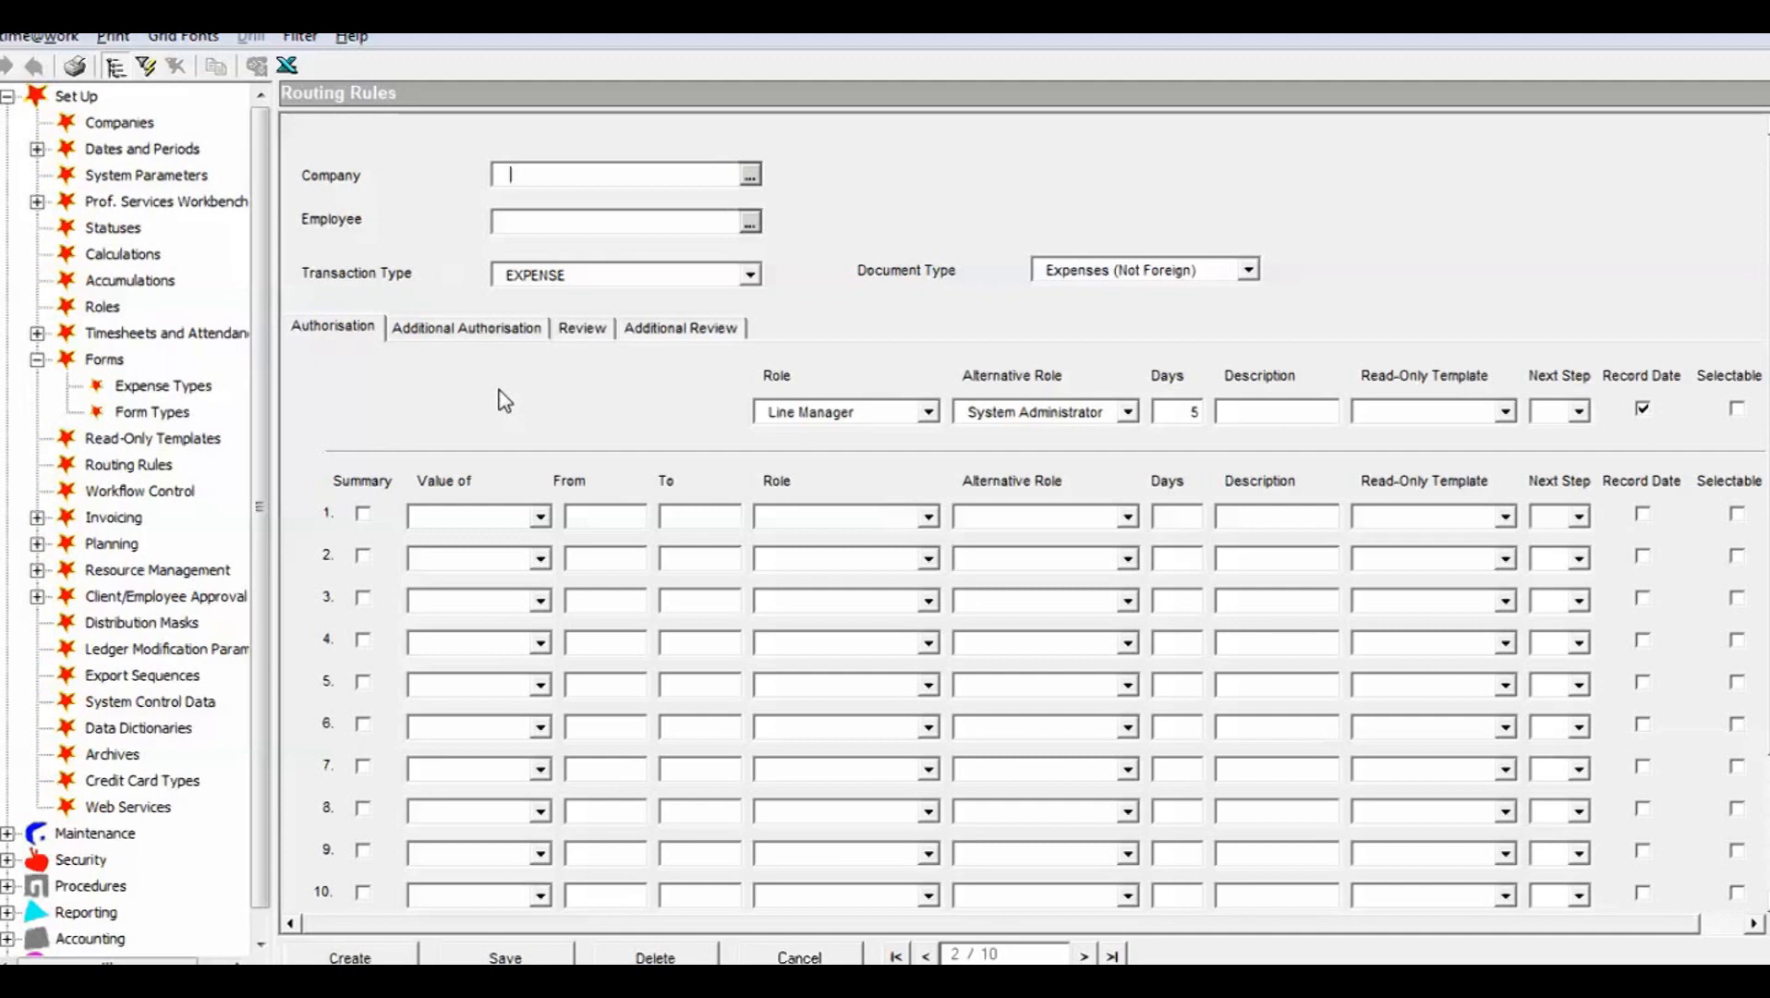
# Step: Try a first authorisation condition routing Calculation 15 values from 1000 to the Financial Director, and discard the changes to the rule
pyautogui.click(540, 520)
pyautogui.moveTo(542, 572); pyautogui.dragTo(540, 640)
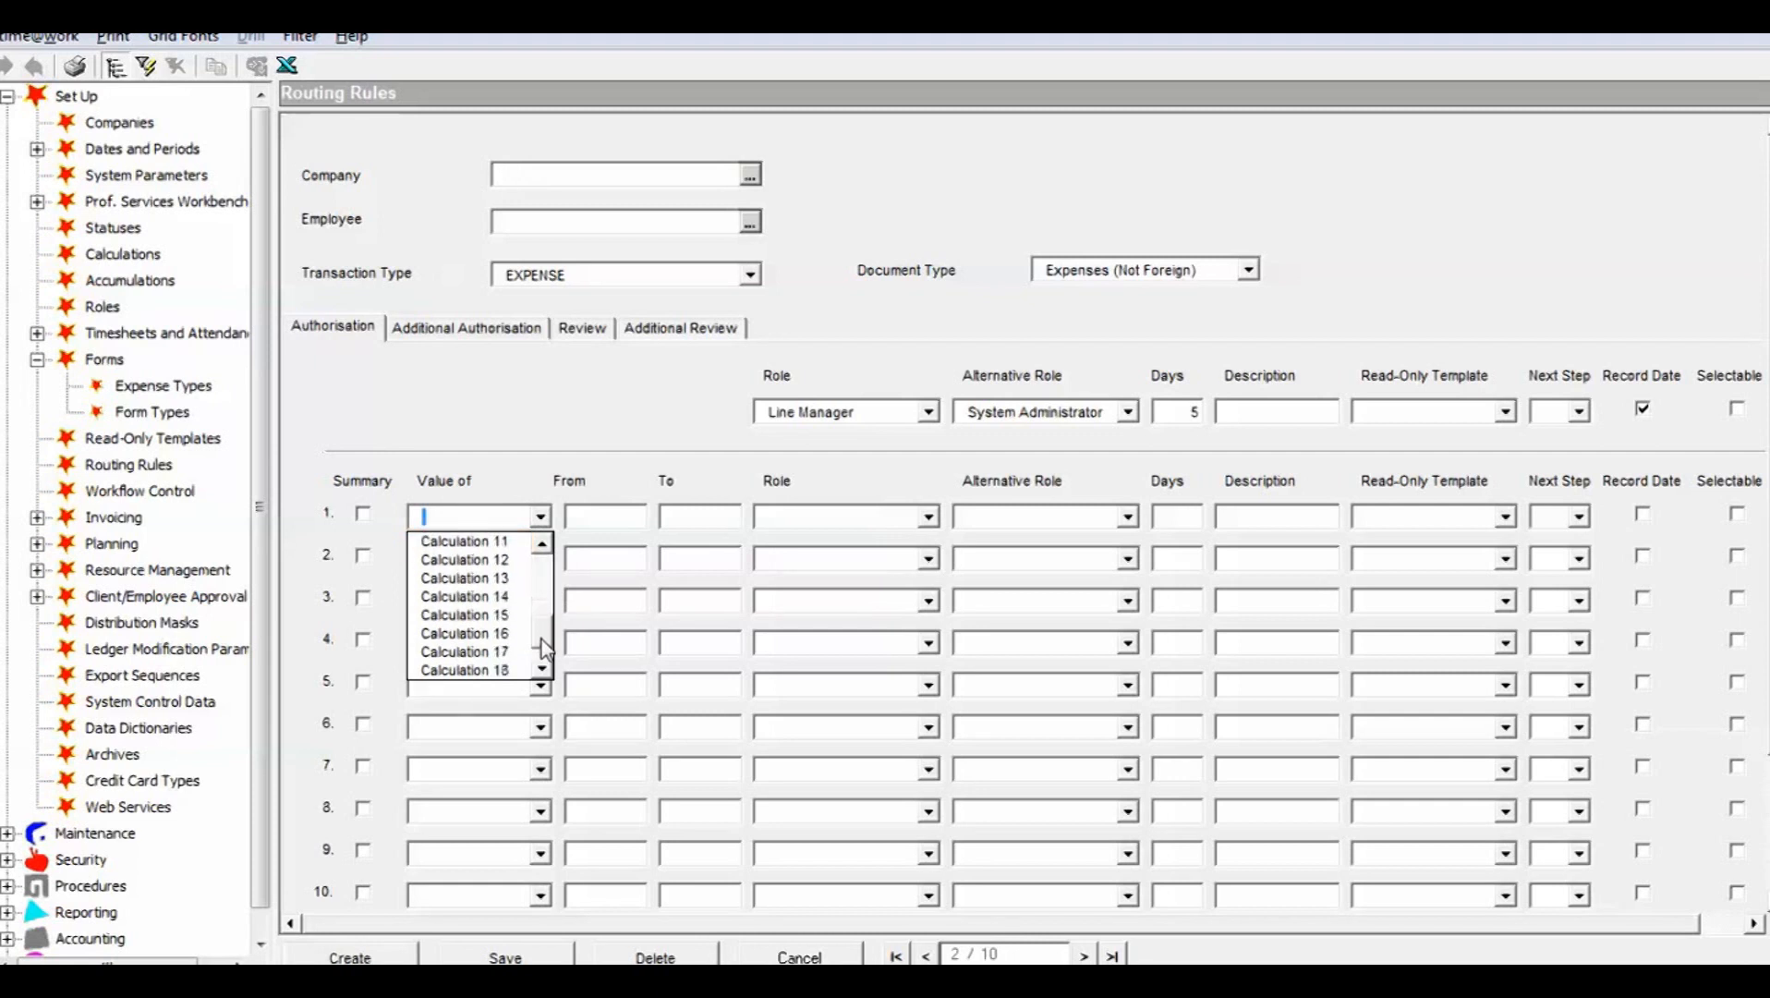
pyautogui.click(494, 617)
pyautogui.click(587, 521)
pyautogui.write('1000')
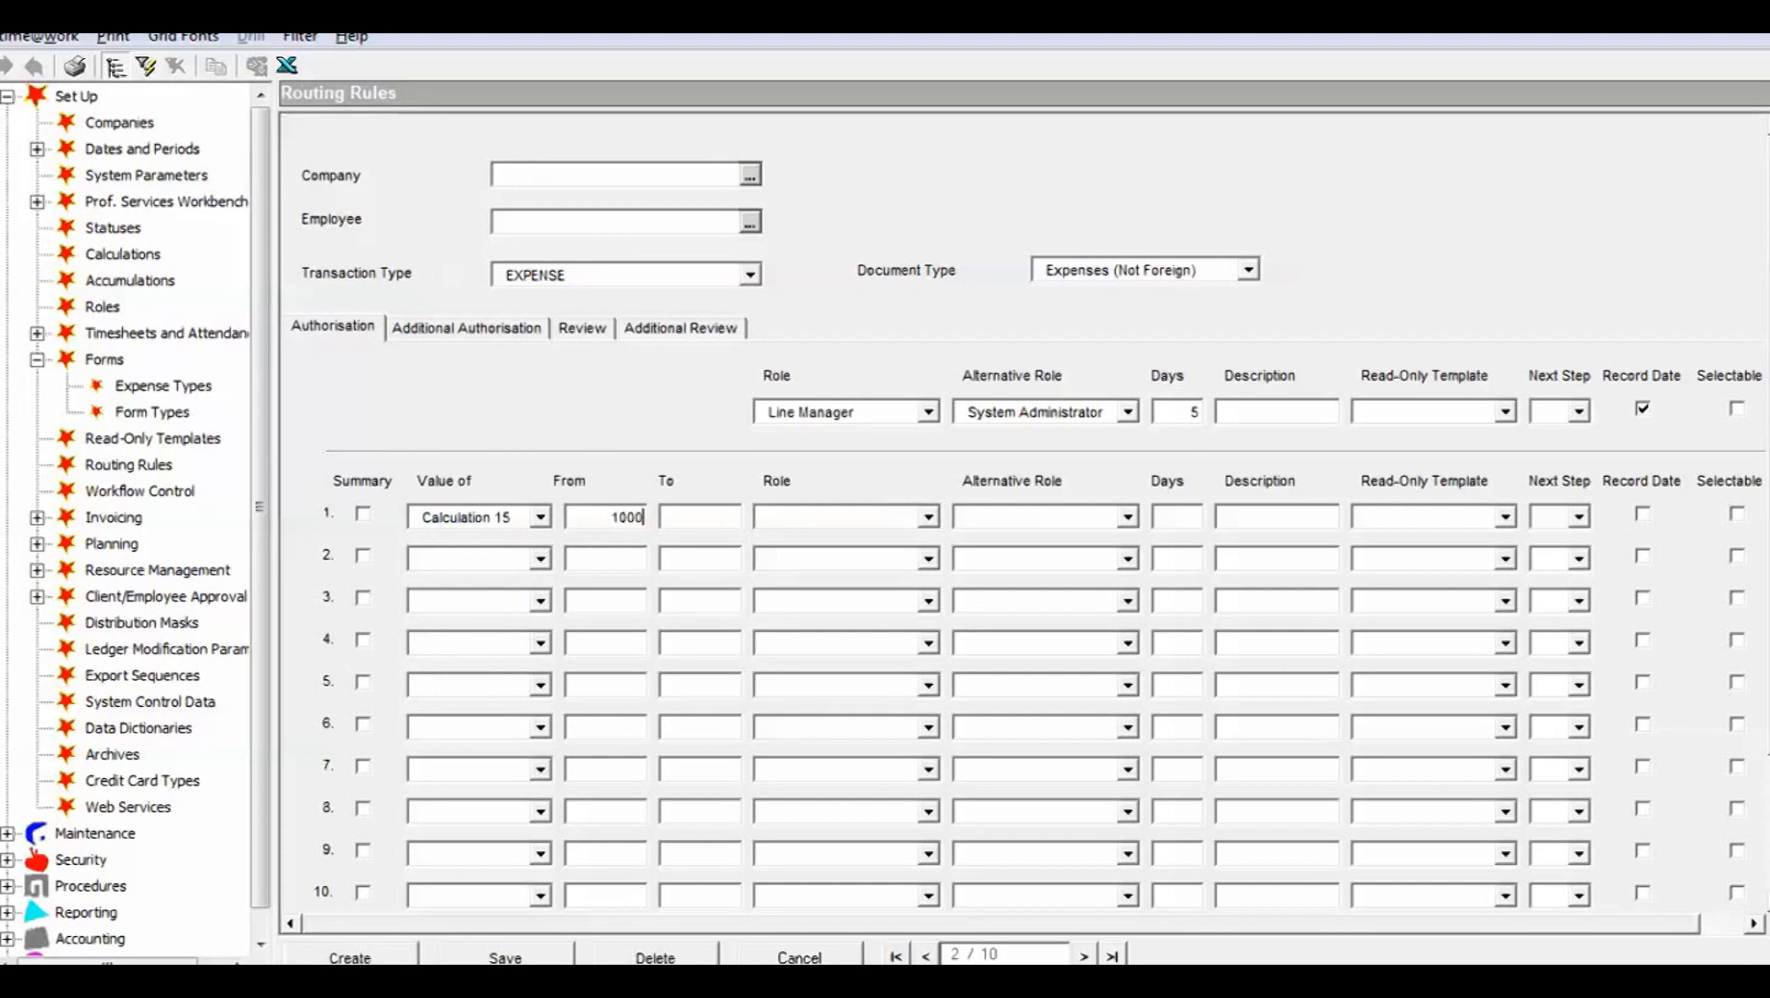
pyautogui.click(928, 519)
pyautogui.click(842, 577)
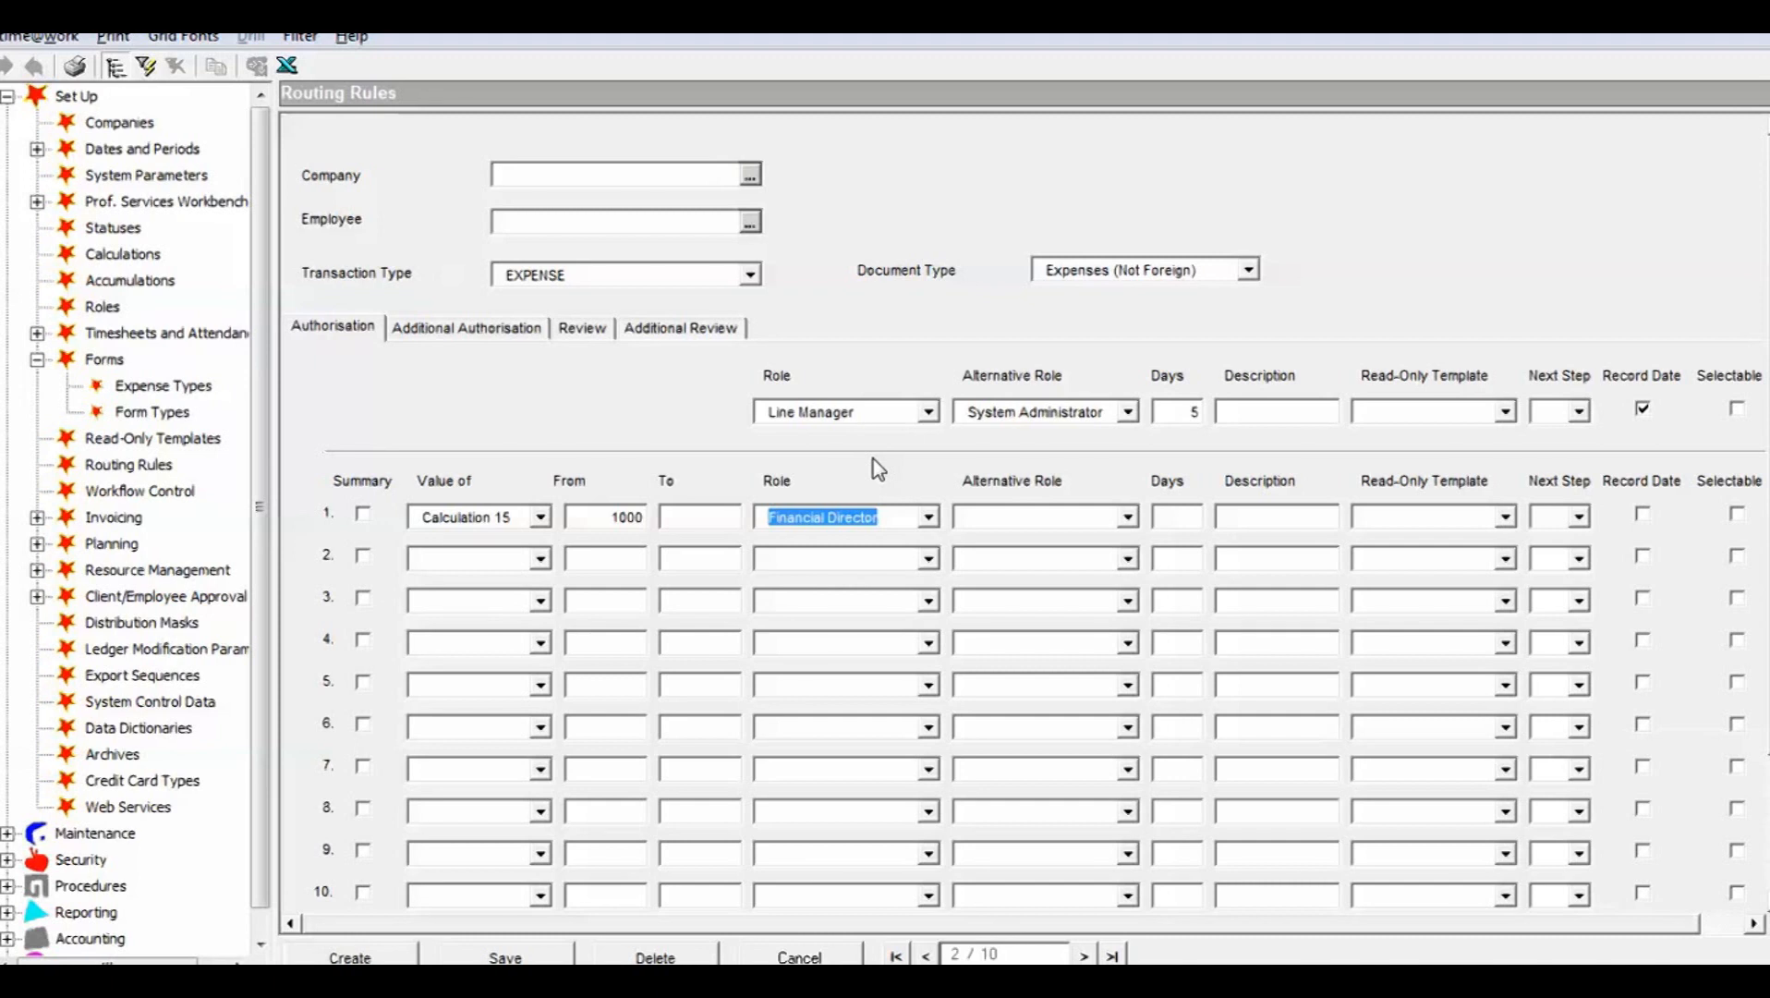
pyautogui.click(846, 959)
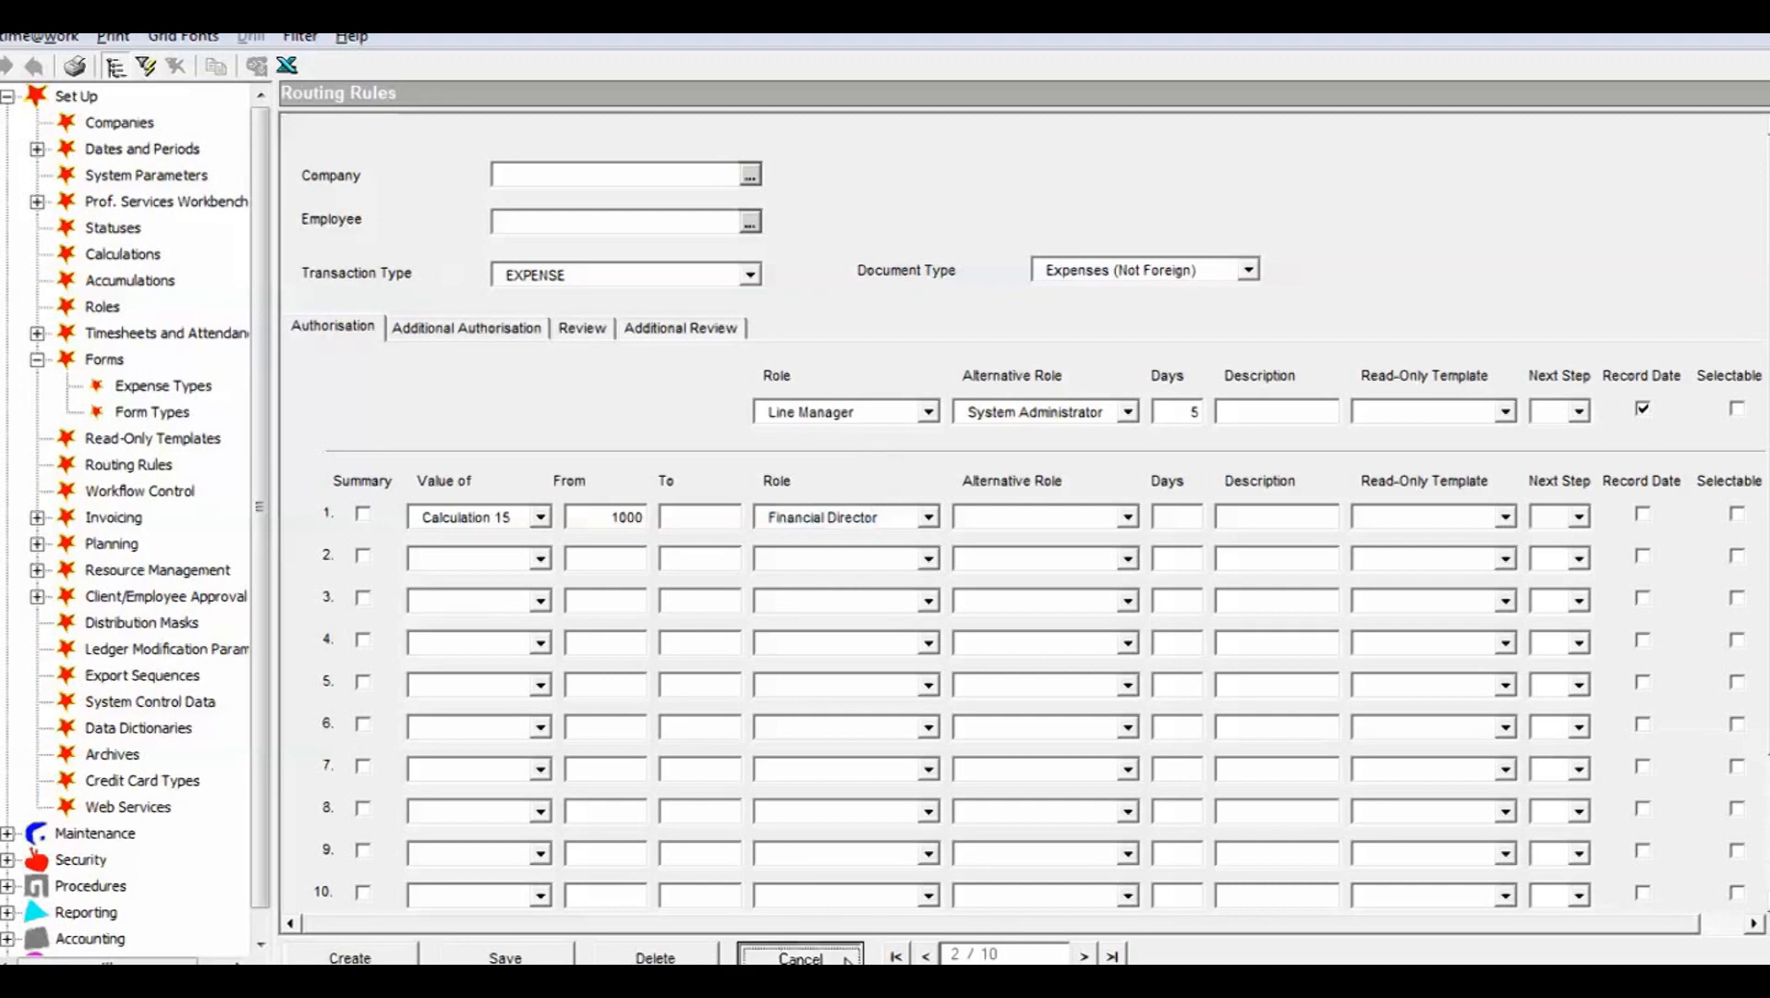
pyautogui.click(1038, 601)
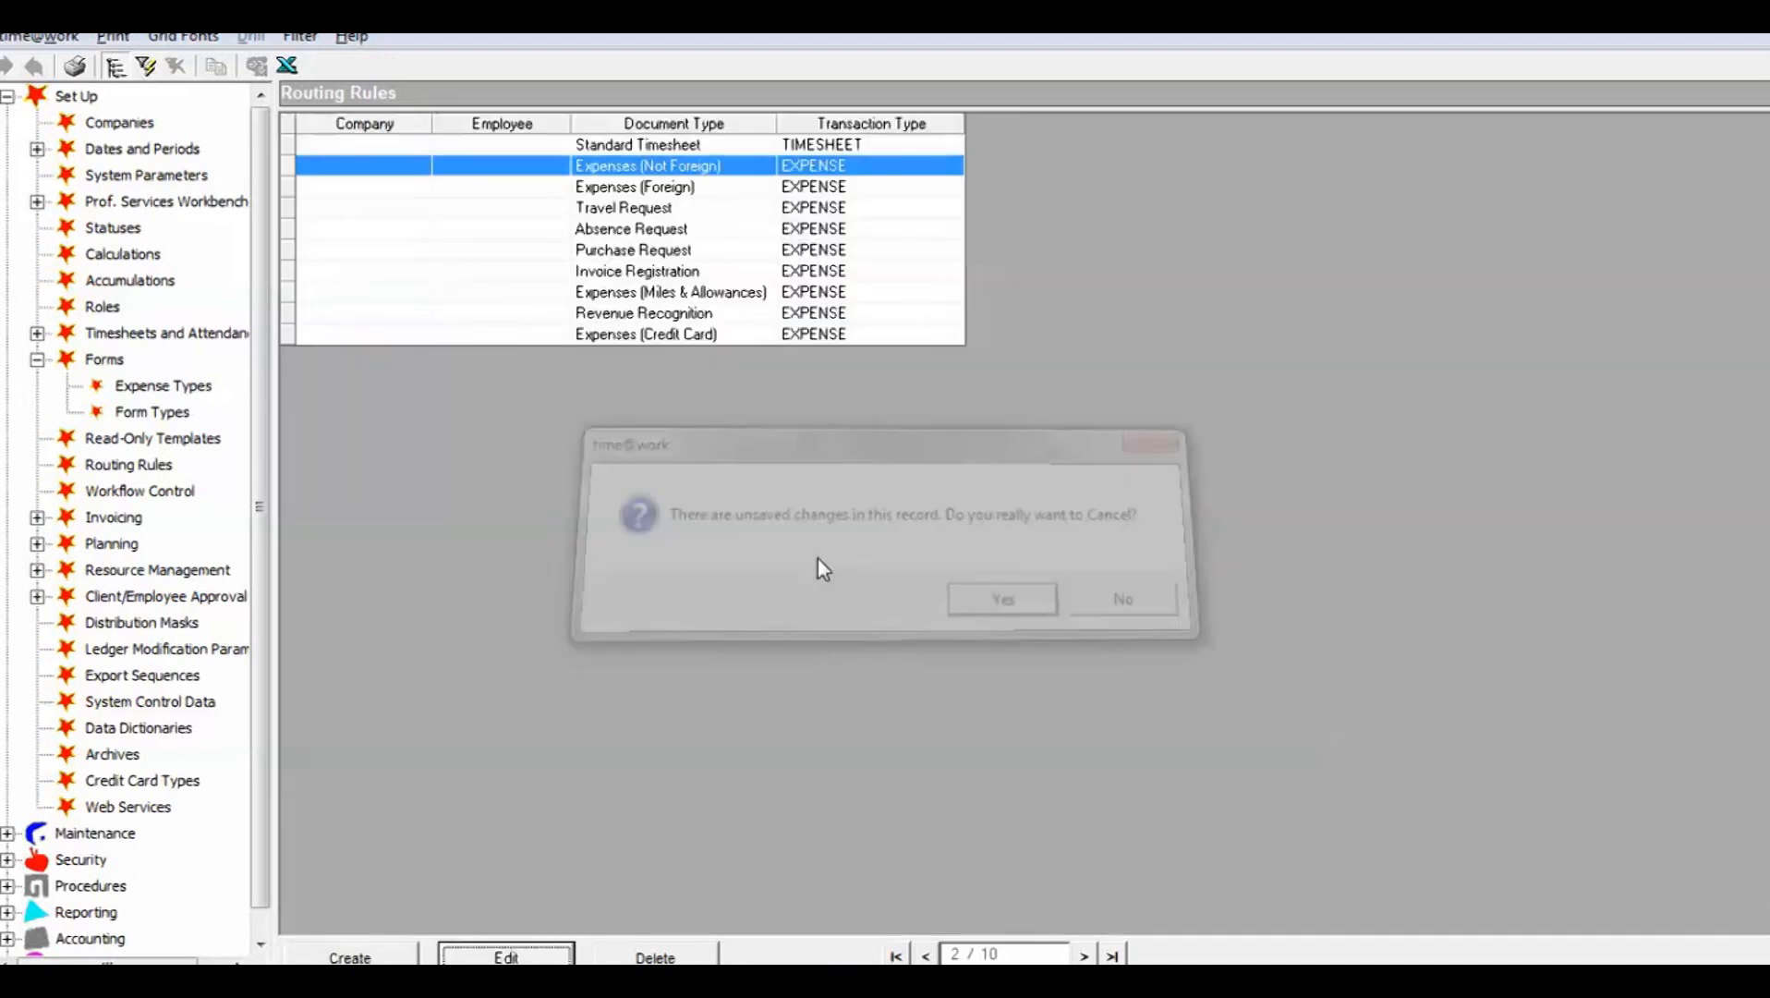
# Step: Examine the authorisation settings of the Absence Request routing rule and close it without saving
pyautogui.doubleClick(687, 234)
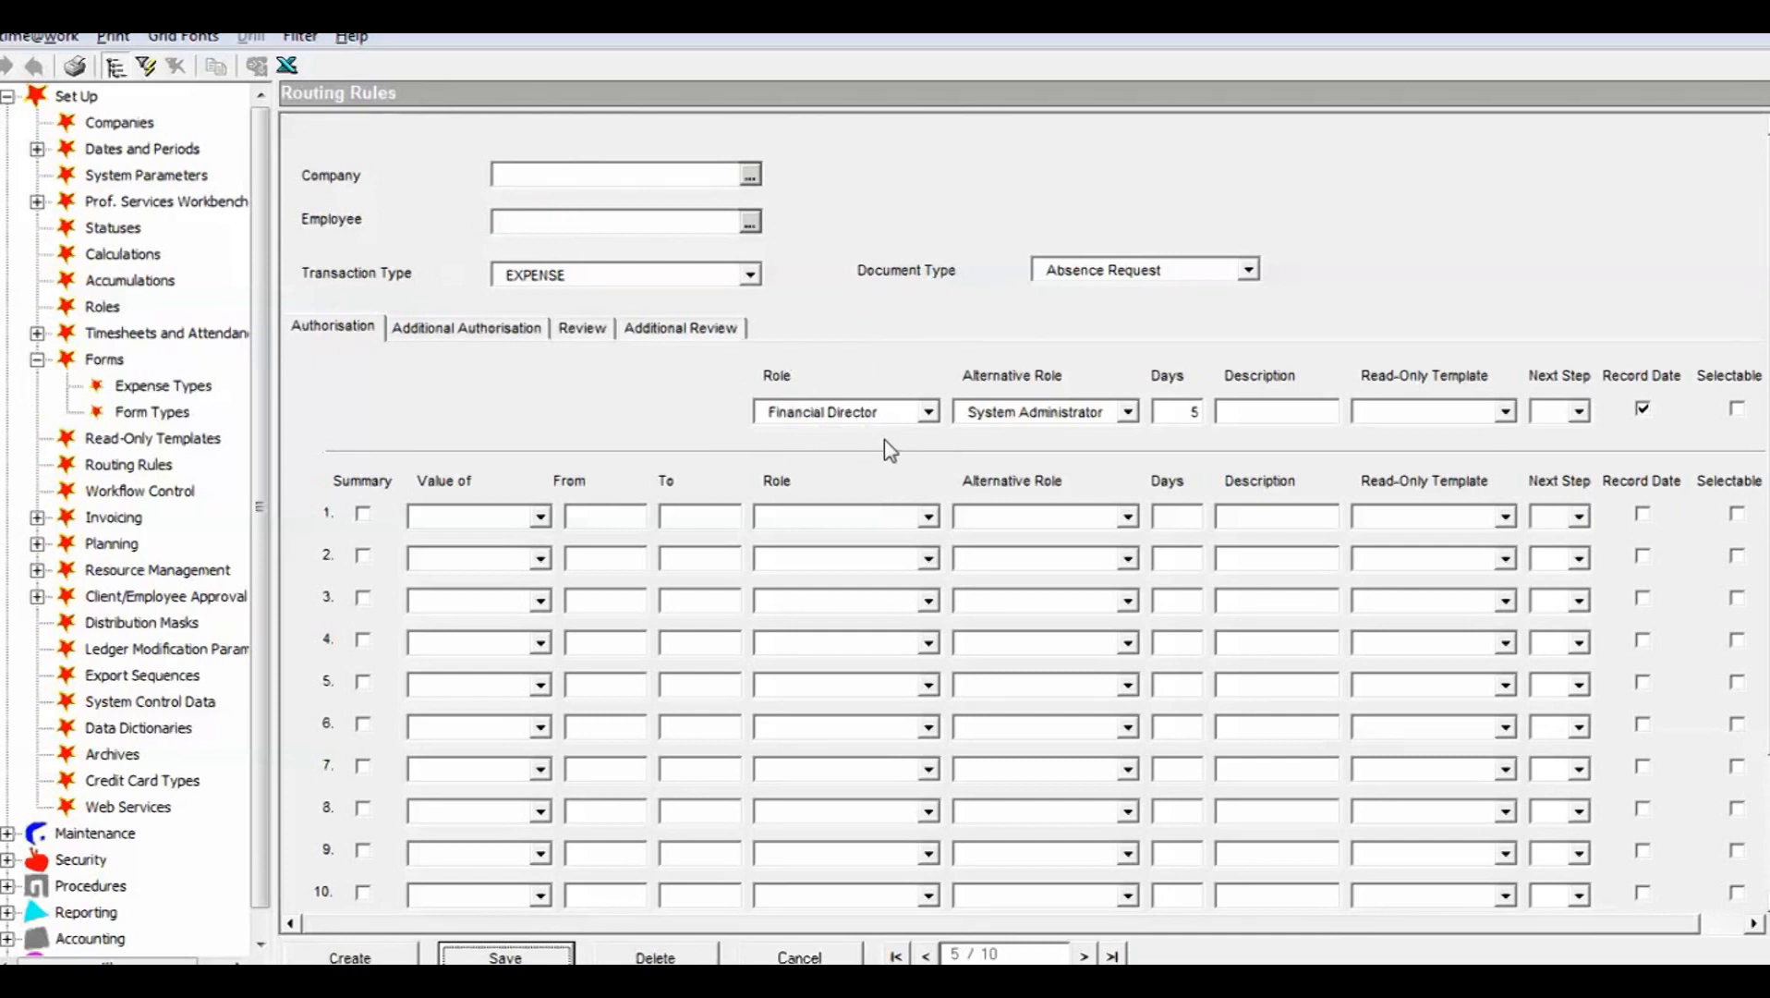
pyautogui.click(830, 958)
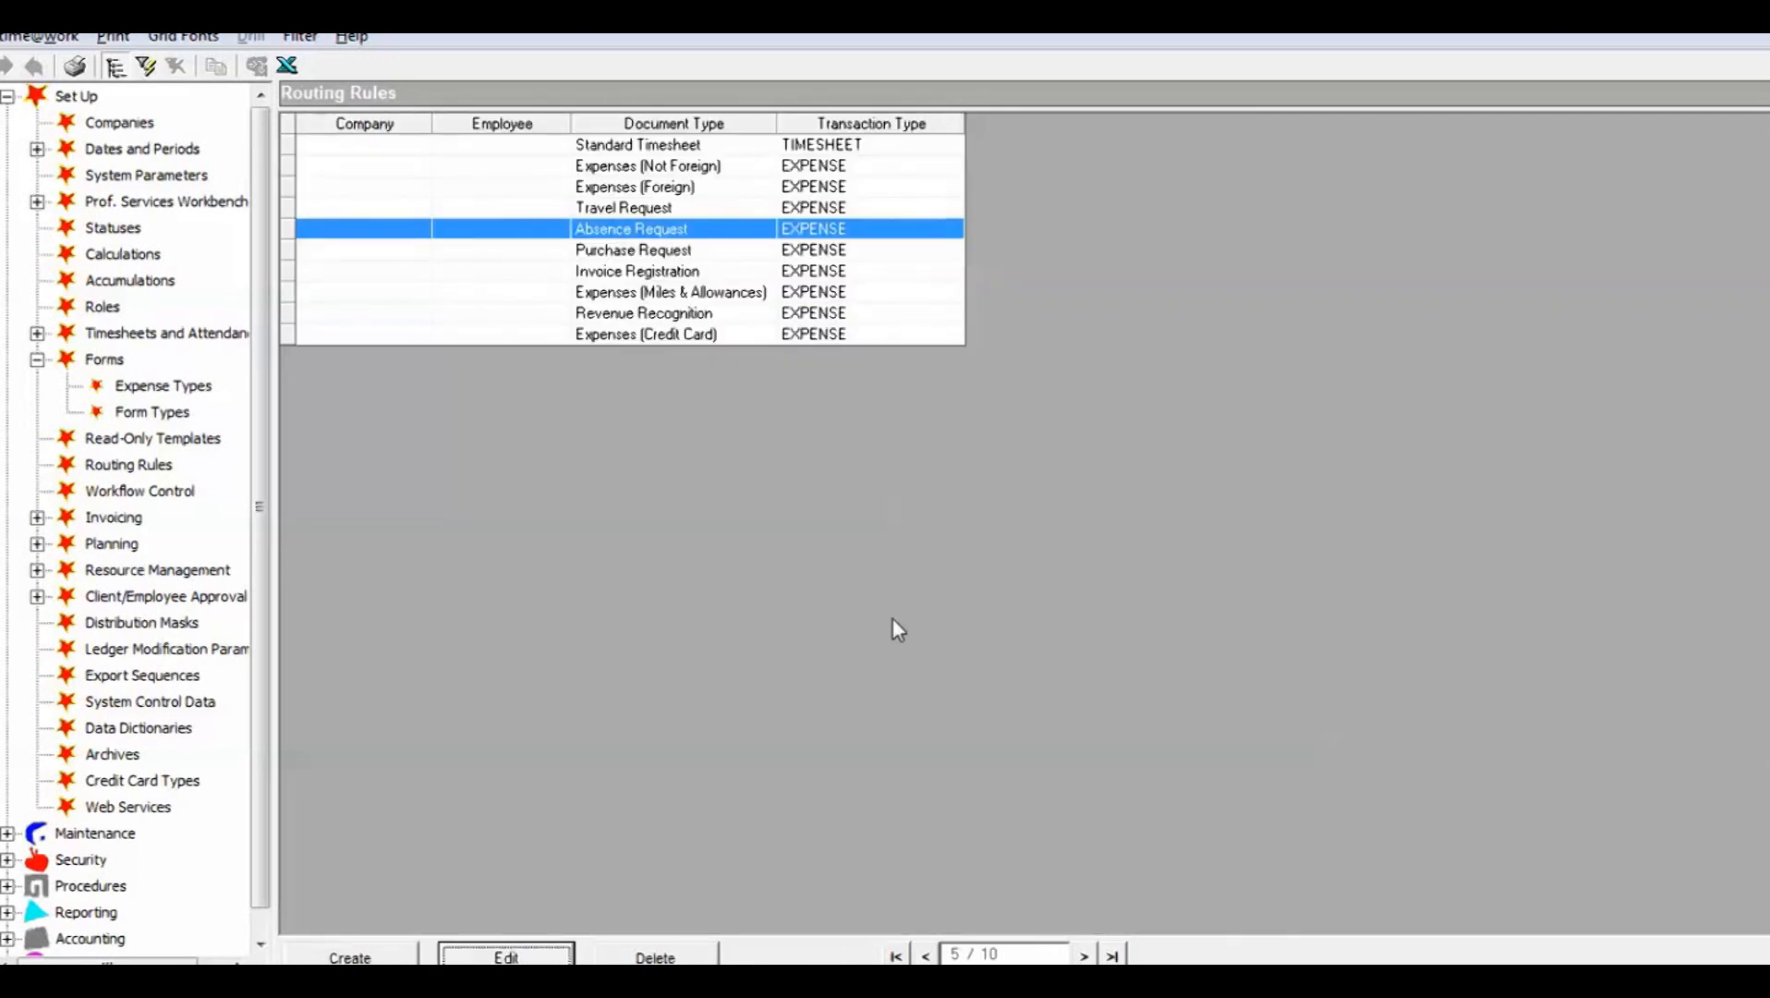